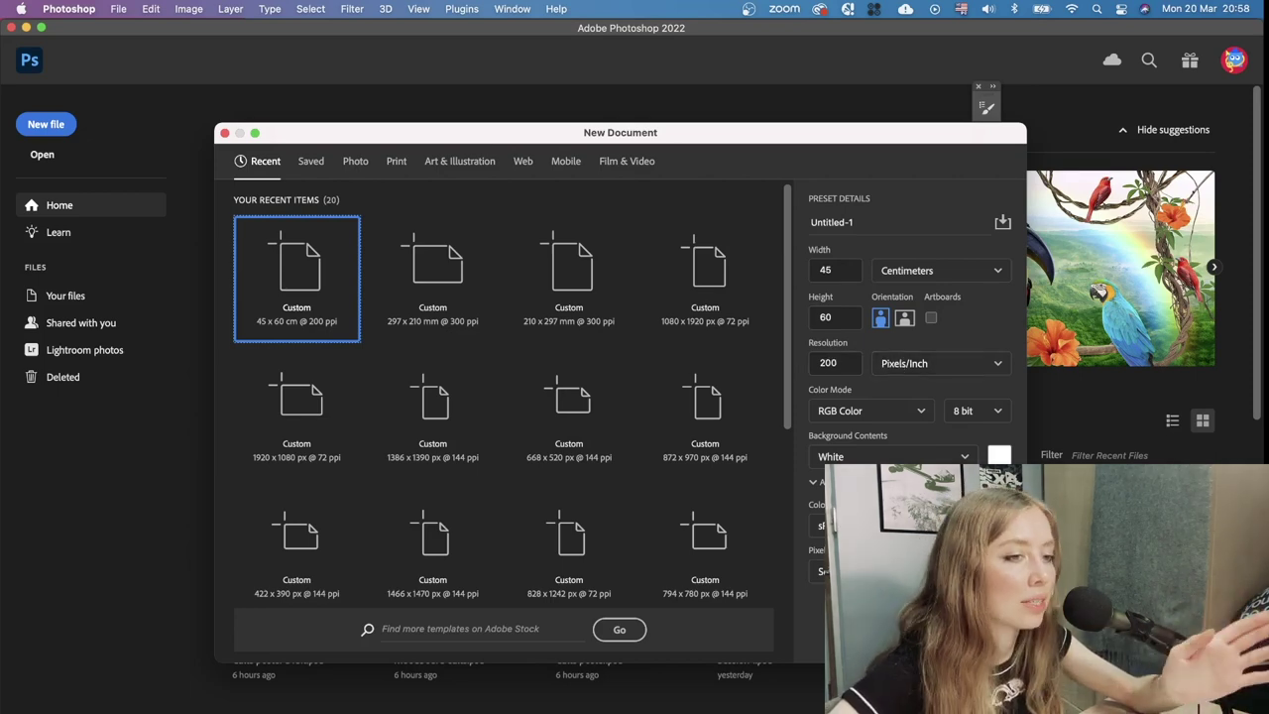
Create a 45 x 60 cm RGB document at 200 ppi with a white background, and make black the foreground colour
key(Return)
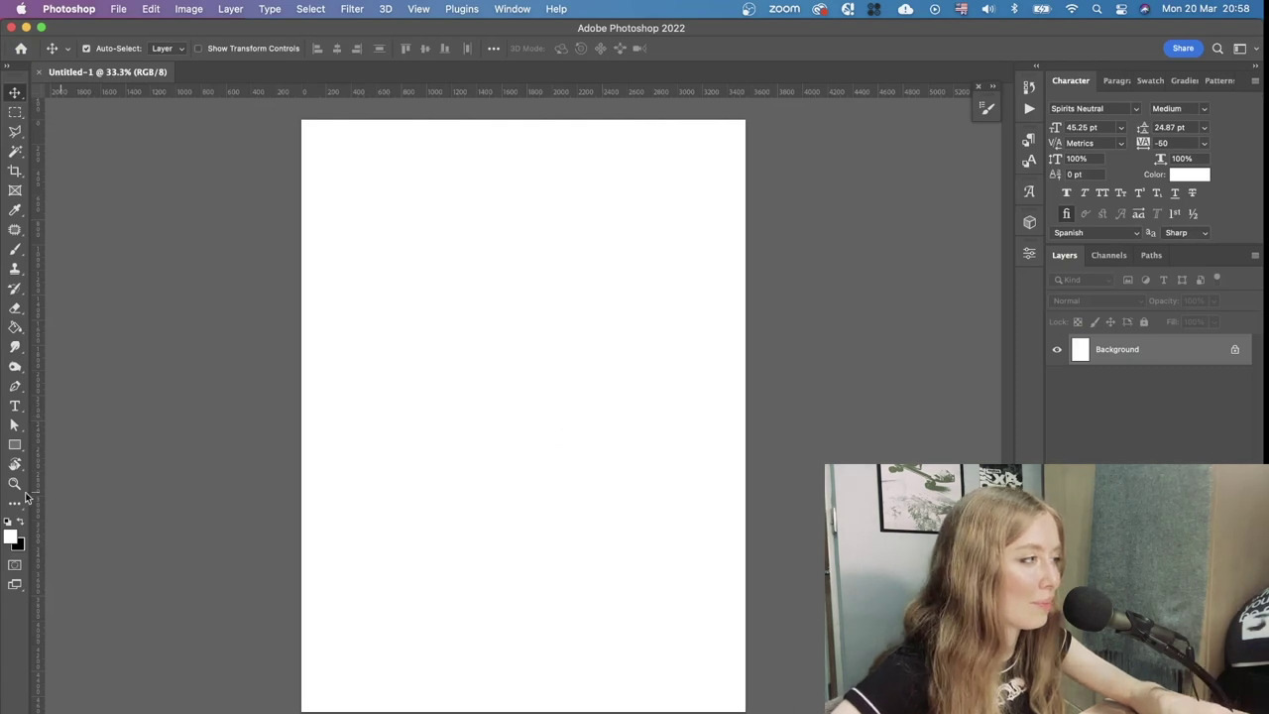
click(21, 523)
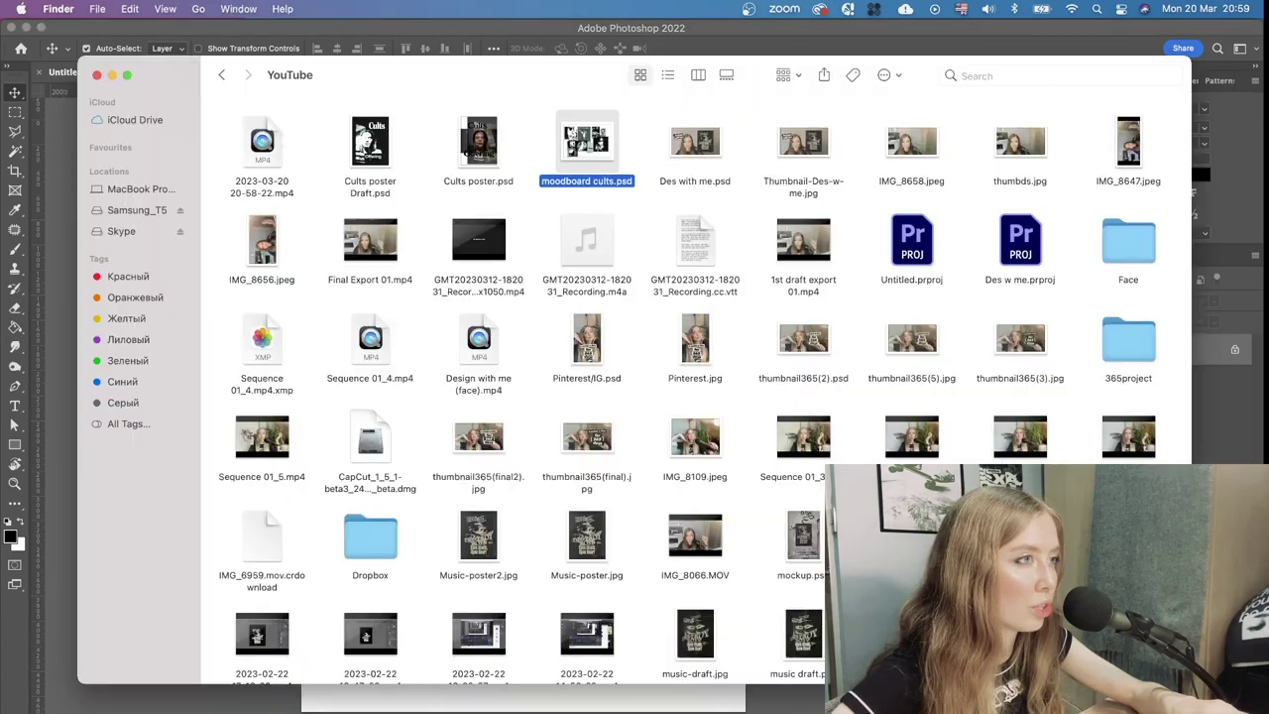
Open moodboard cults.psd, and place the landscape portrait of the wet-haired woman with closed eyes into the new 45 x 60 cm document
double_click(609, 135)
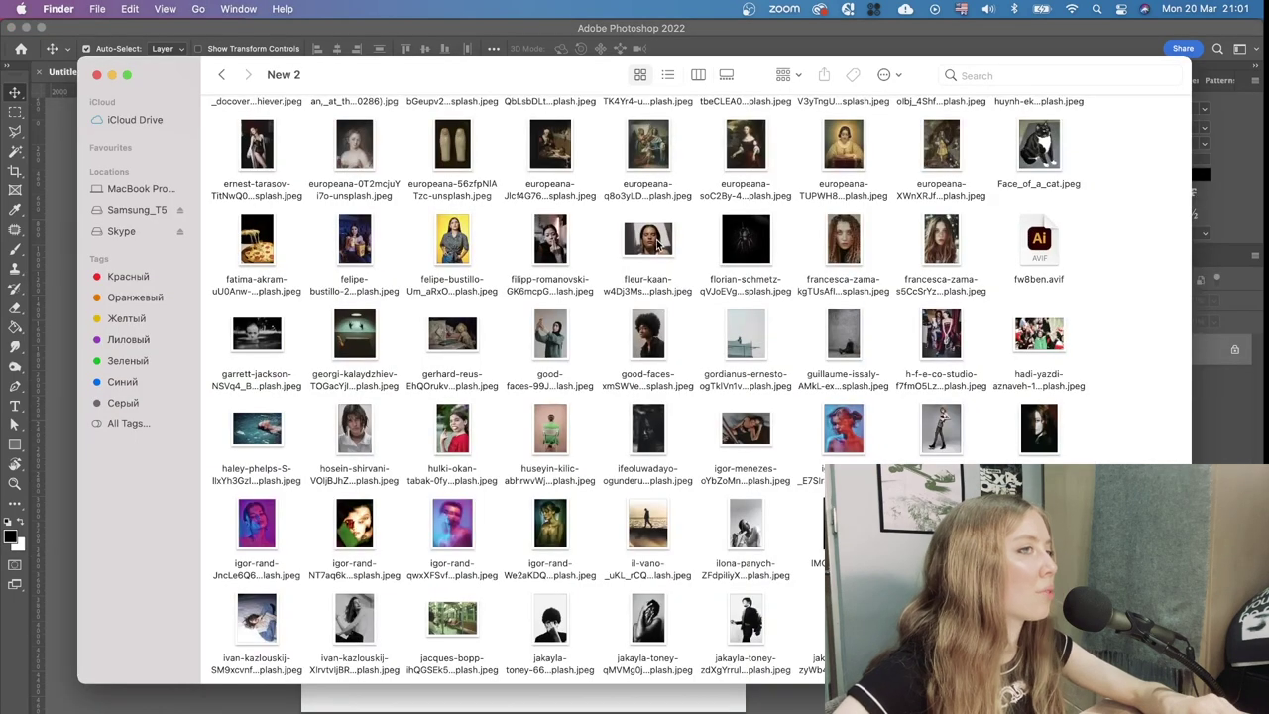
drag(661, 244, 474, 447)
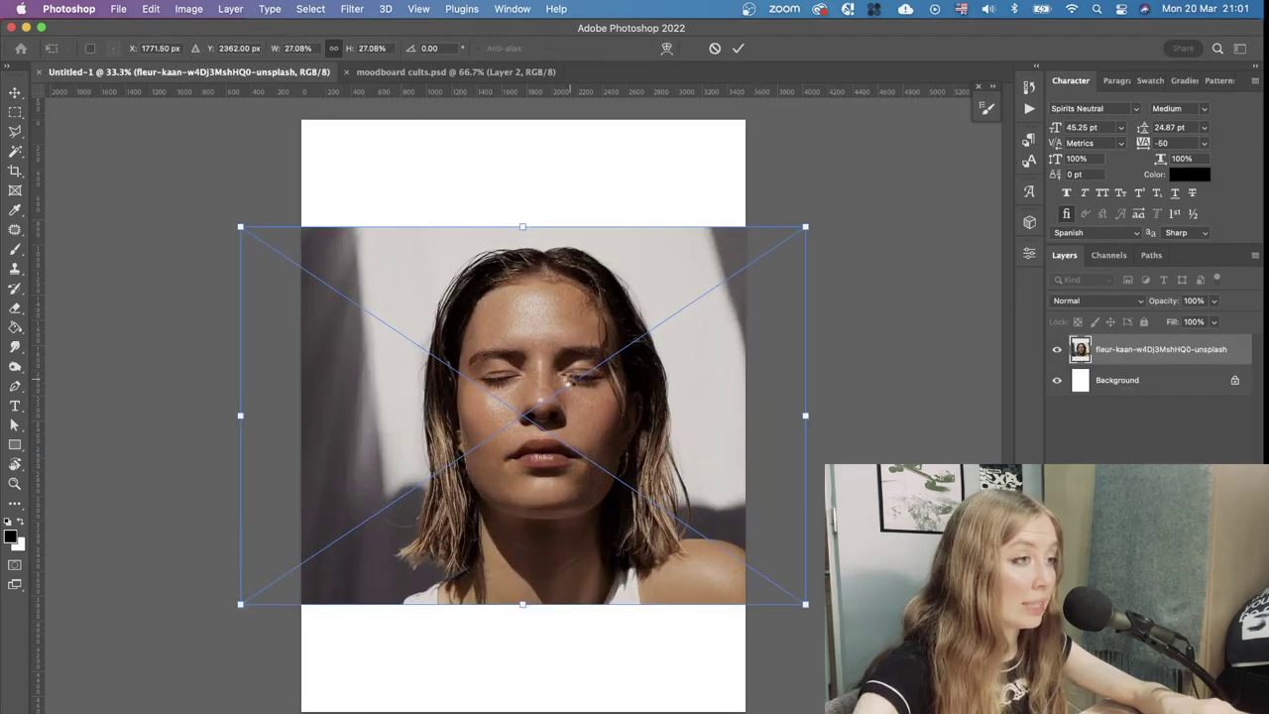
key(Return)
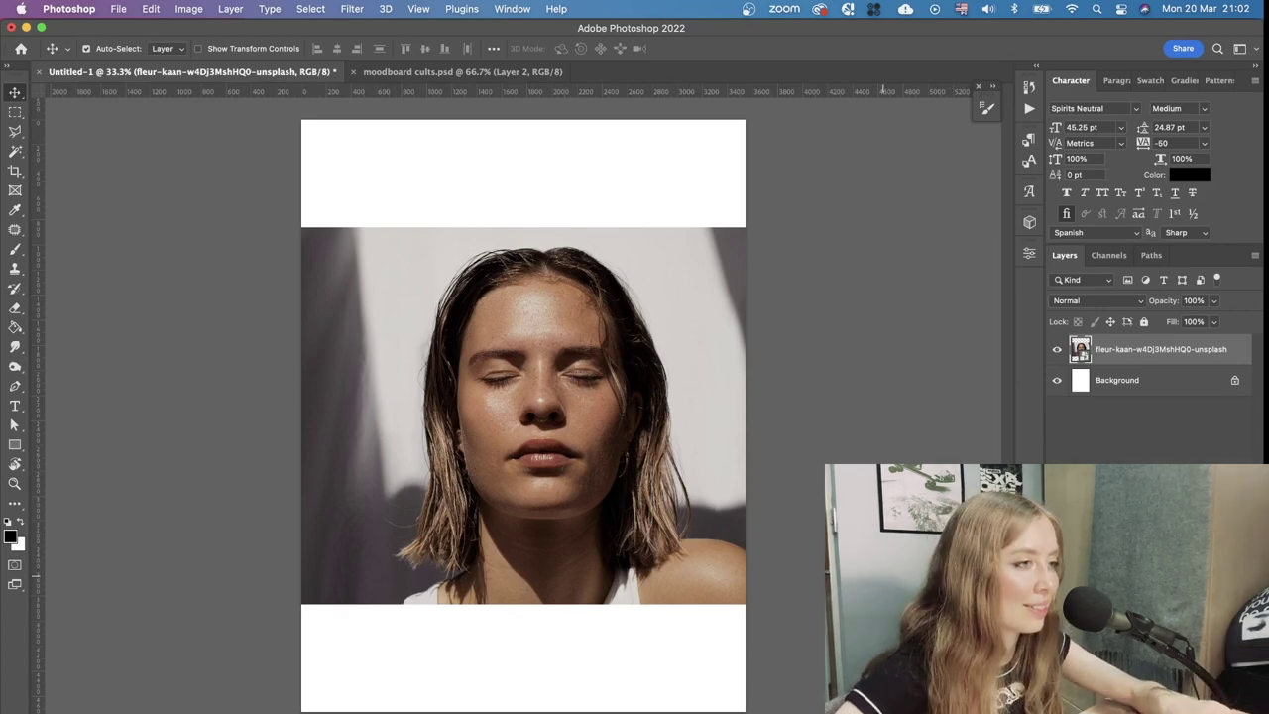
Place the dark photo of a brick wall and lit window from the image folder into the poster document
key(super+Tab)
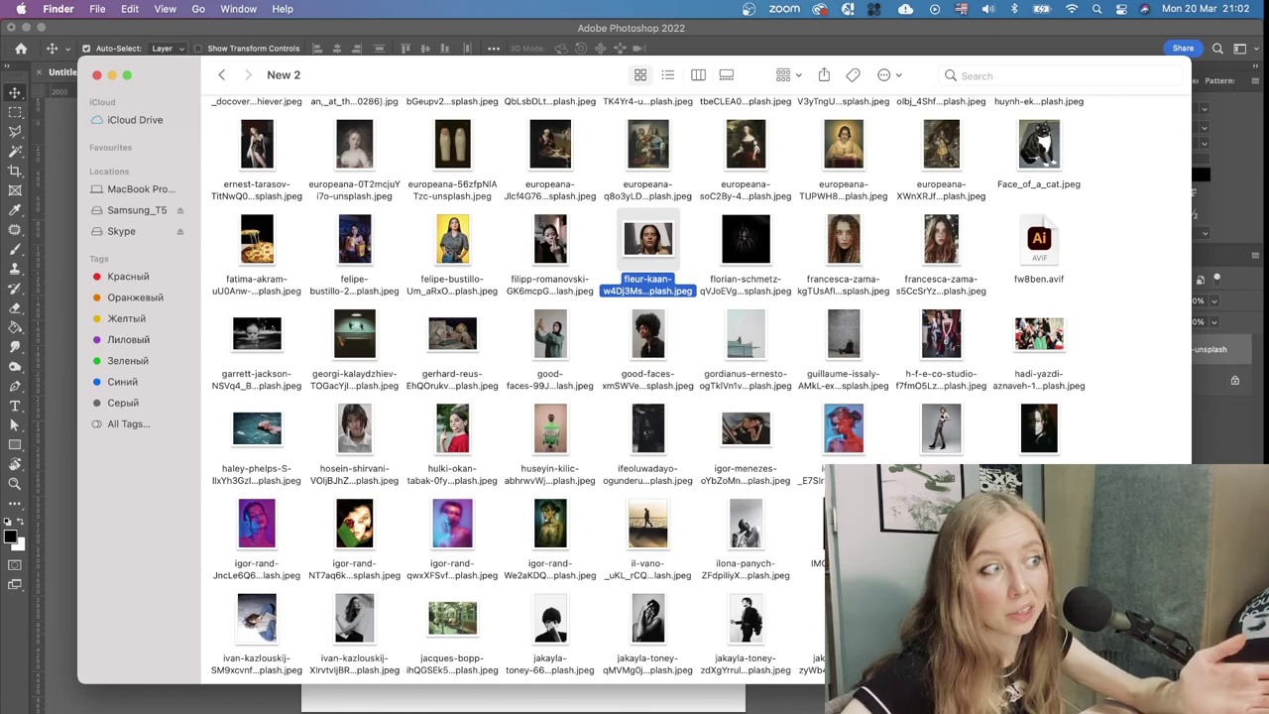
scroll(476, 359, up, 5)
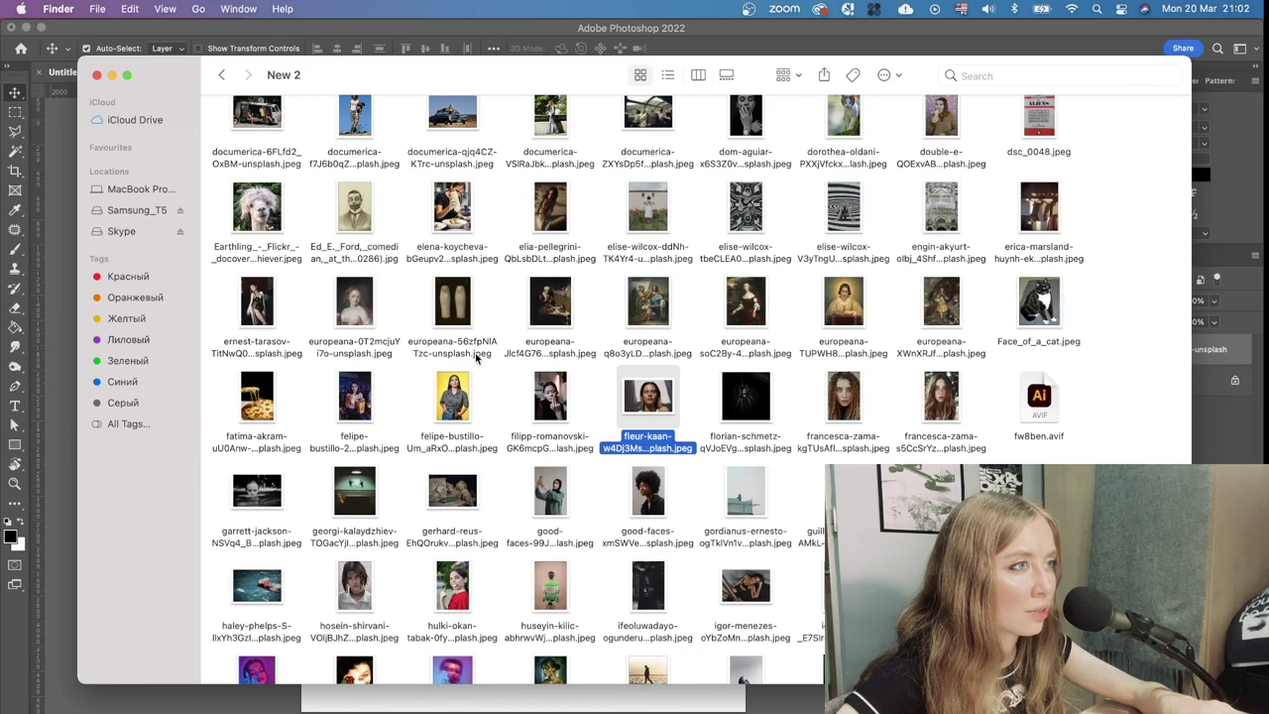
scroll(476, 359, down, 5)
drag(550, 318, 583, 508)
key(Return)
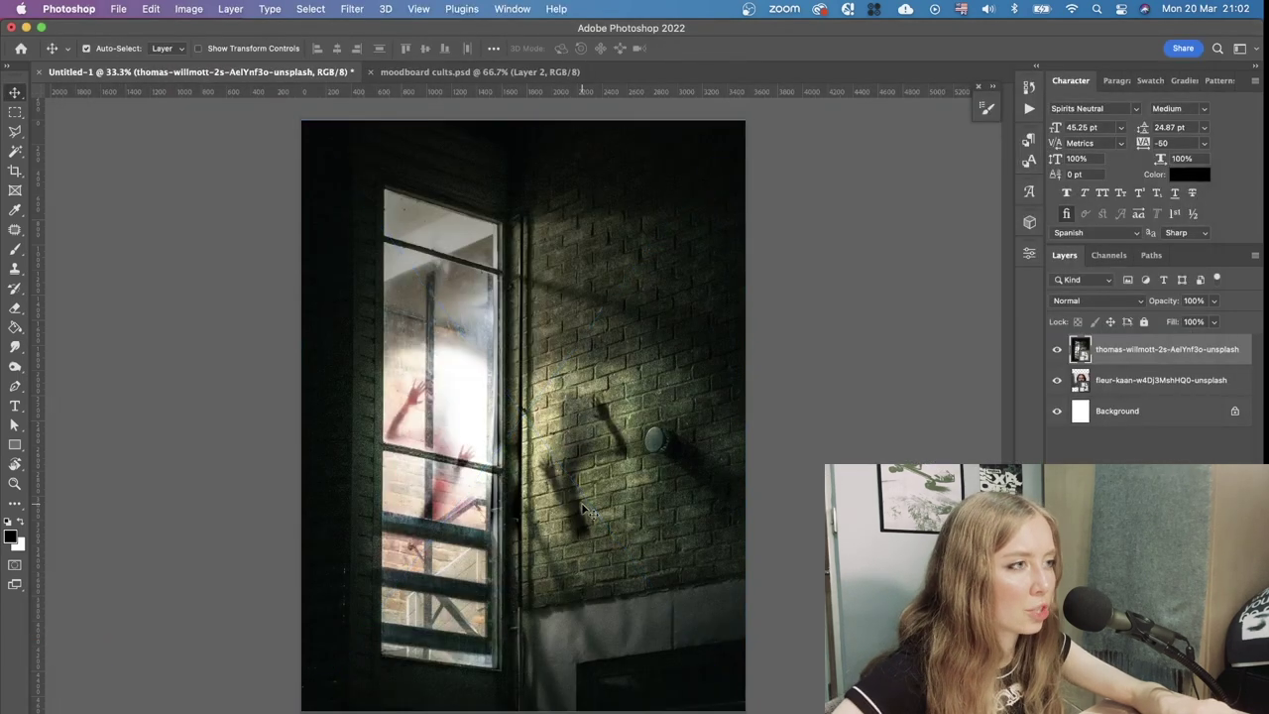
key(super+0)
scroll(453, 420, up, 5)
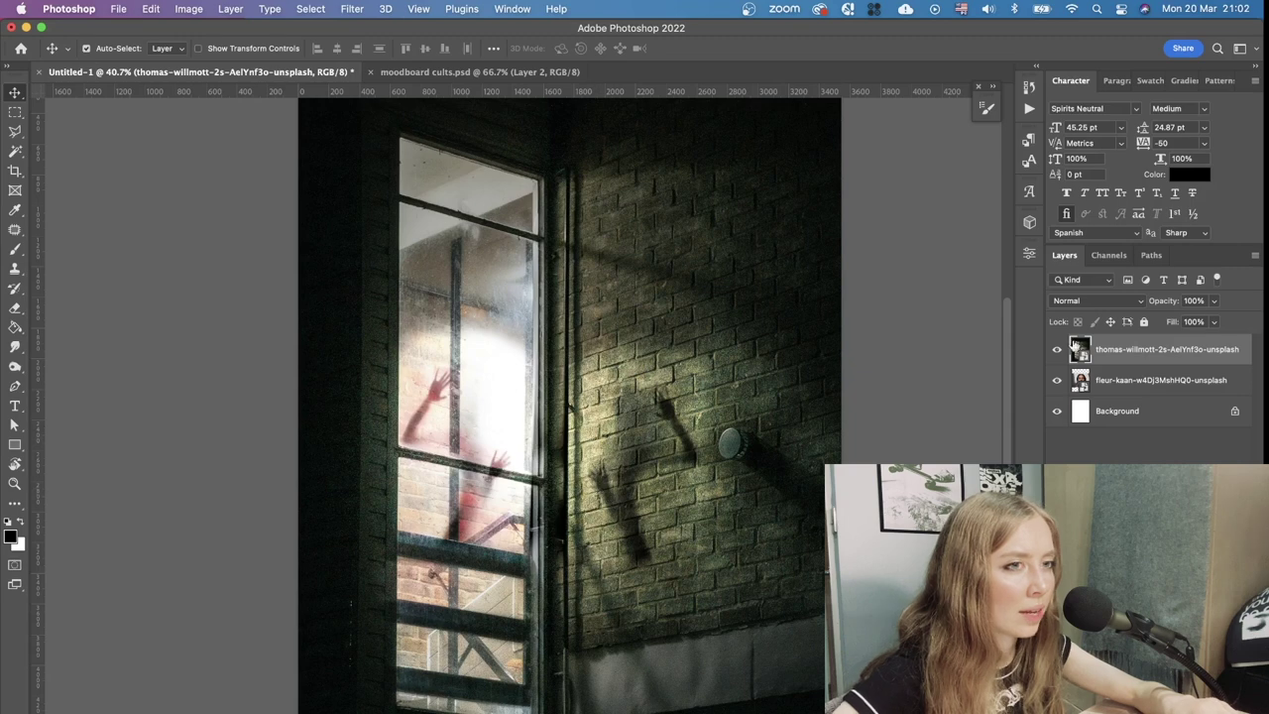
Hide the brick-wall photo layer and fill the Background layer with black
click(1057, 350)
scroll(707, 456, down, 5)
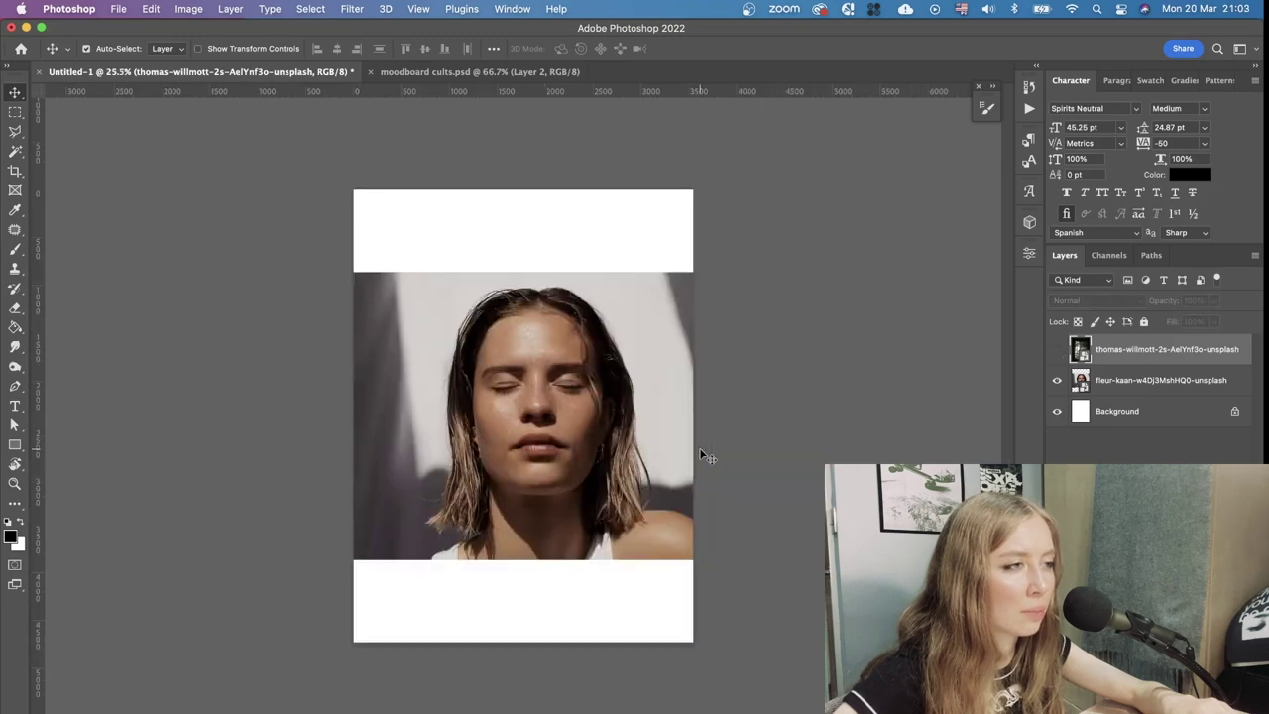
click(1119, 412)
click(15, 327)
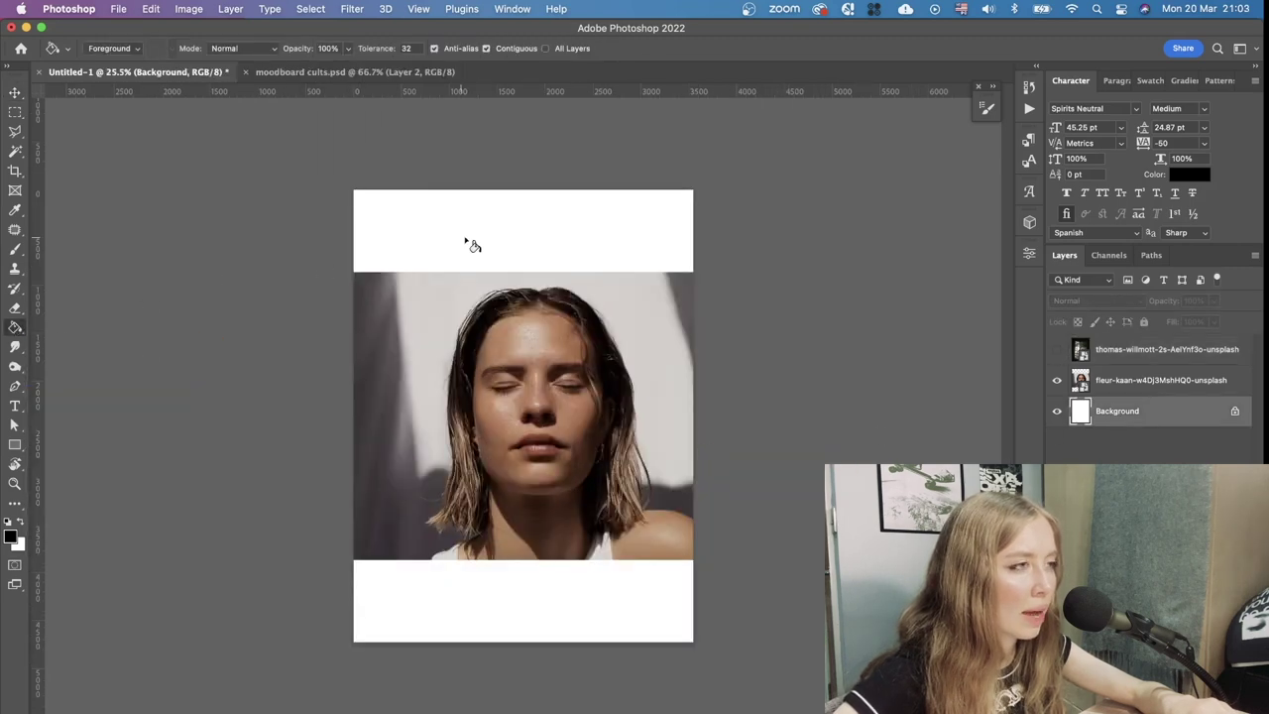
click(513, 249)
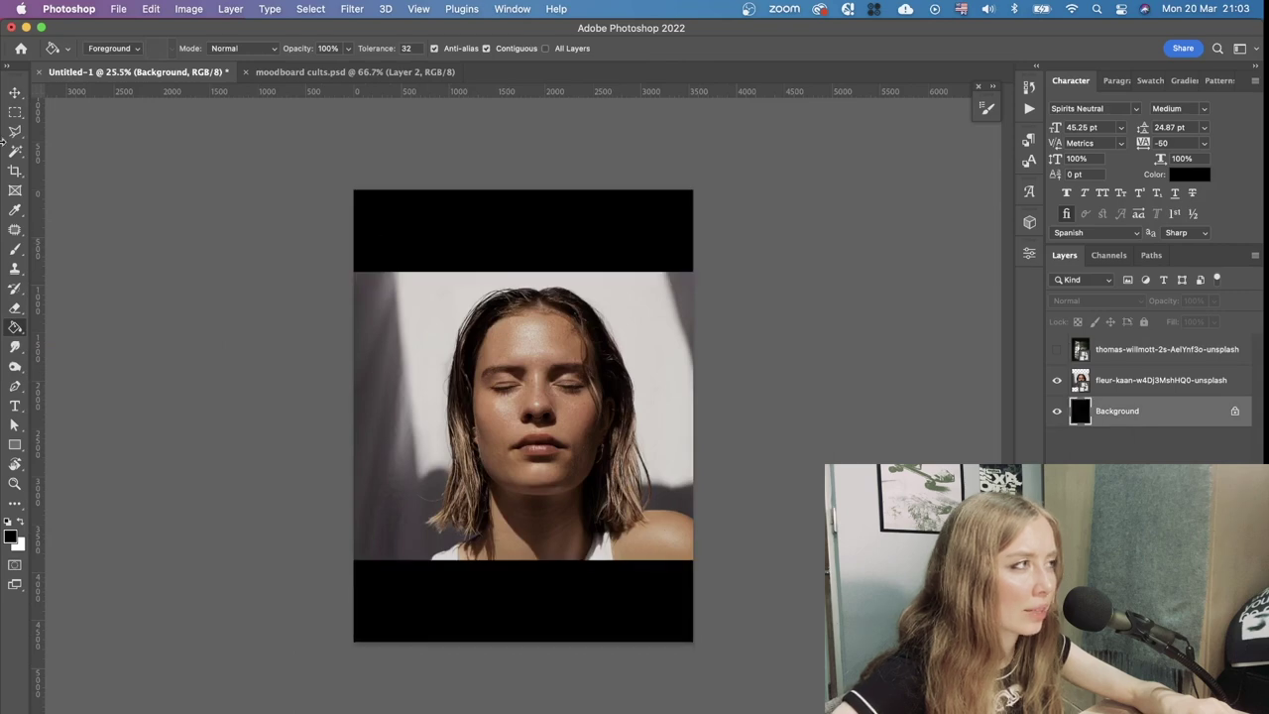
Add a white "Cults" title in Spirits Neutral Medium above the portrait layer, scaled to about 2260 px wide
click(16, 95)
click(575, 397)
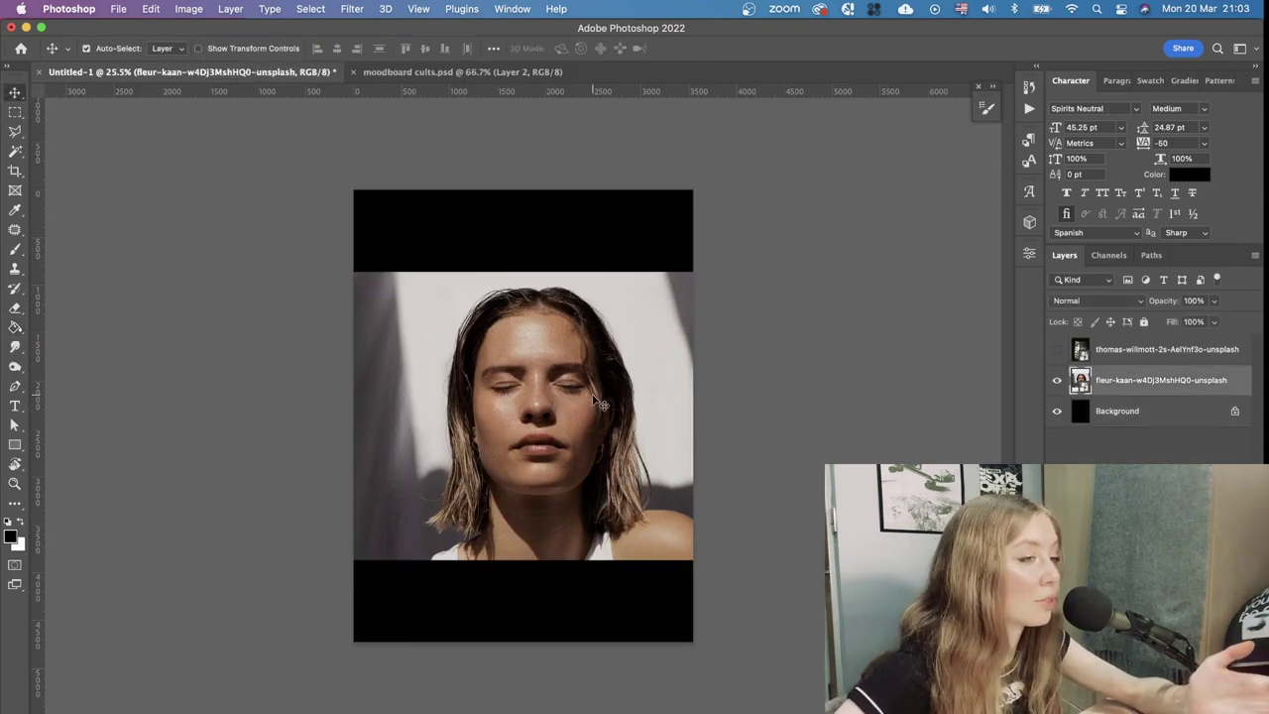
click(14, 406)
click(441, 236)
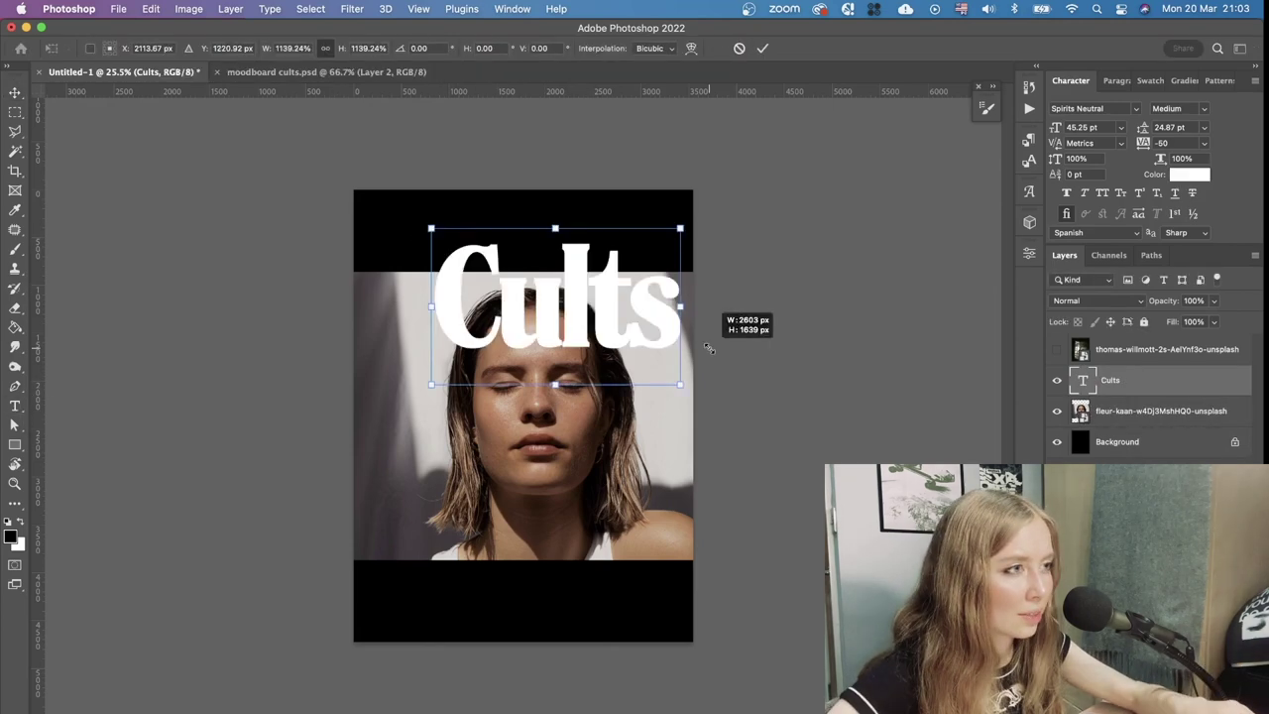
drag(708, 348, 674, 329)
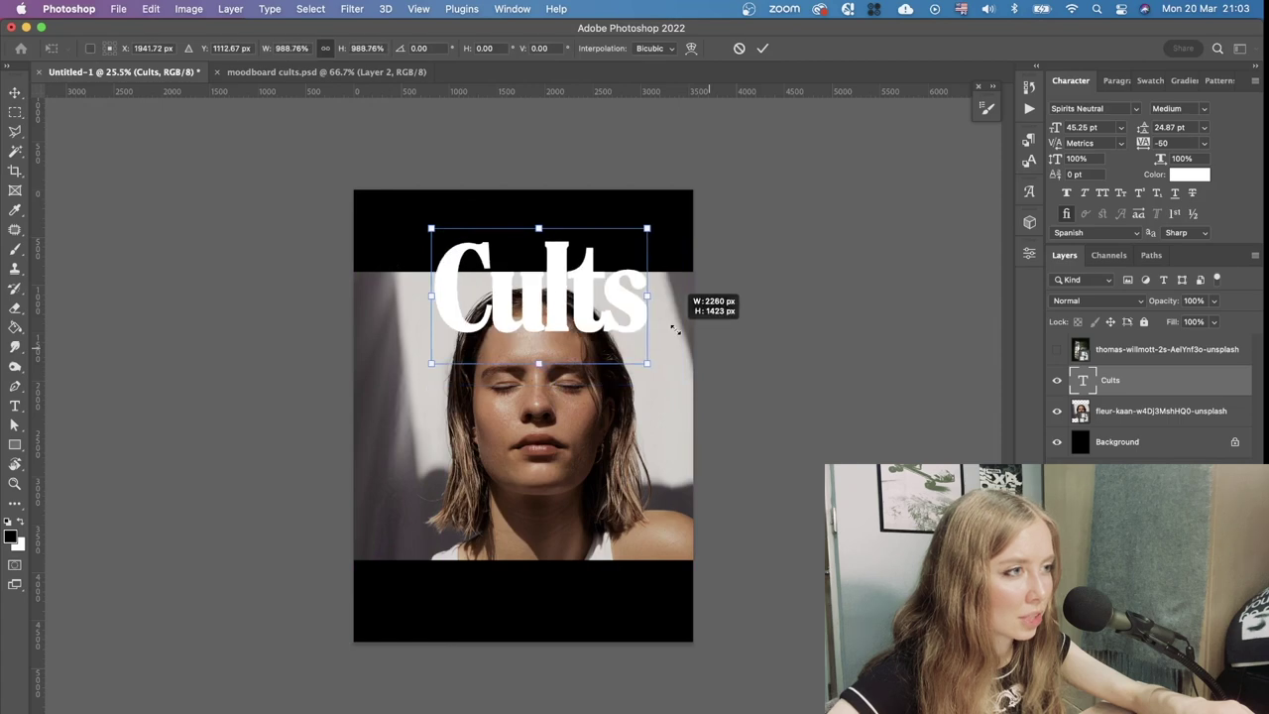
key(Return)
Move the "Cults" title up over the photo's upper edge and scale it down to about 336 pt
drag(583, 318, 570, 270)
key(ctrl+t)
drag(627, 211, 607, 220)
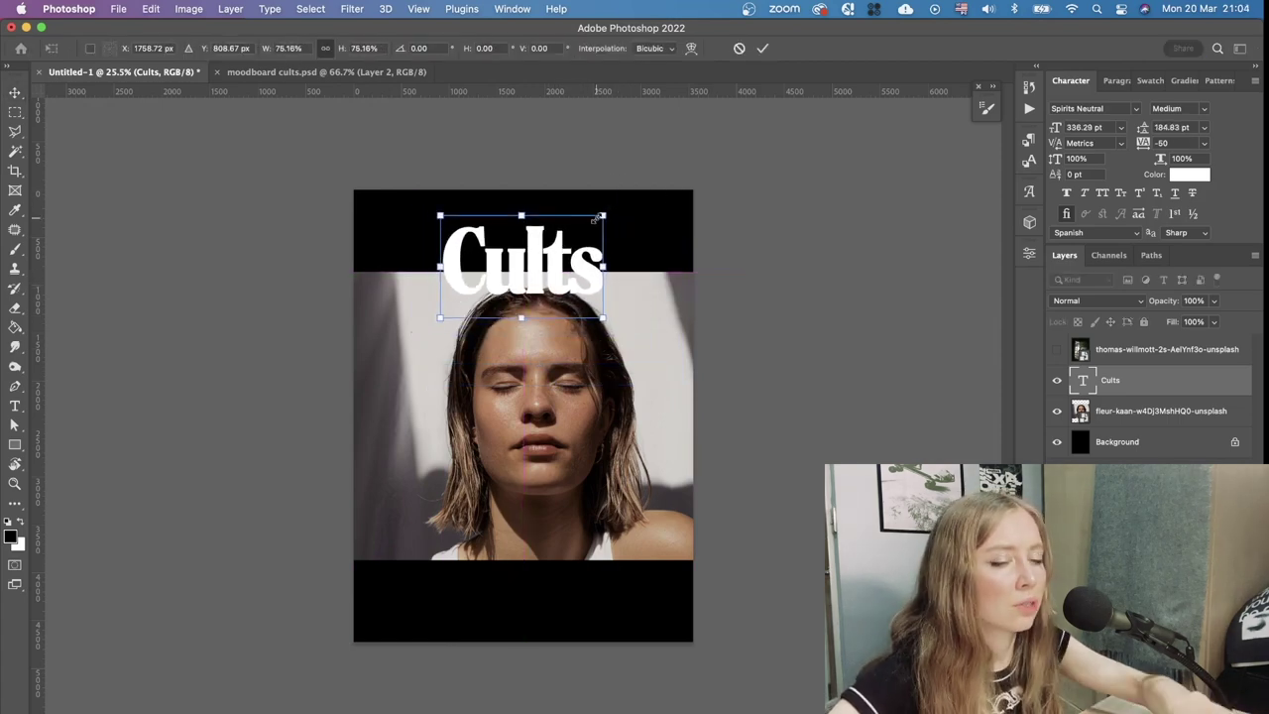
key(Return)
drag(541, 285, 529, 275)
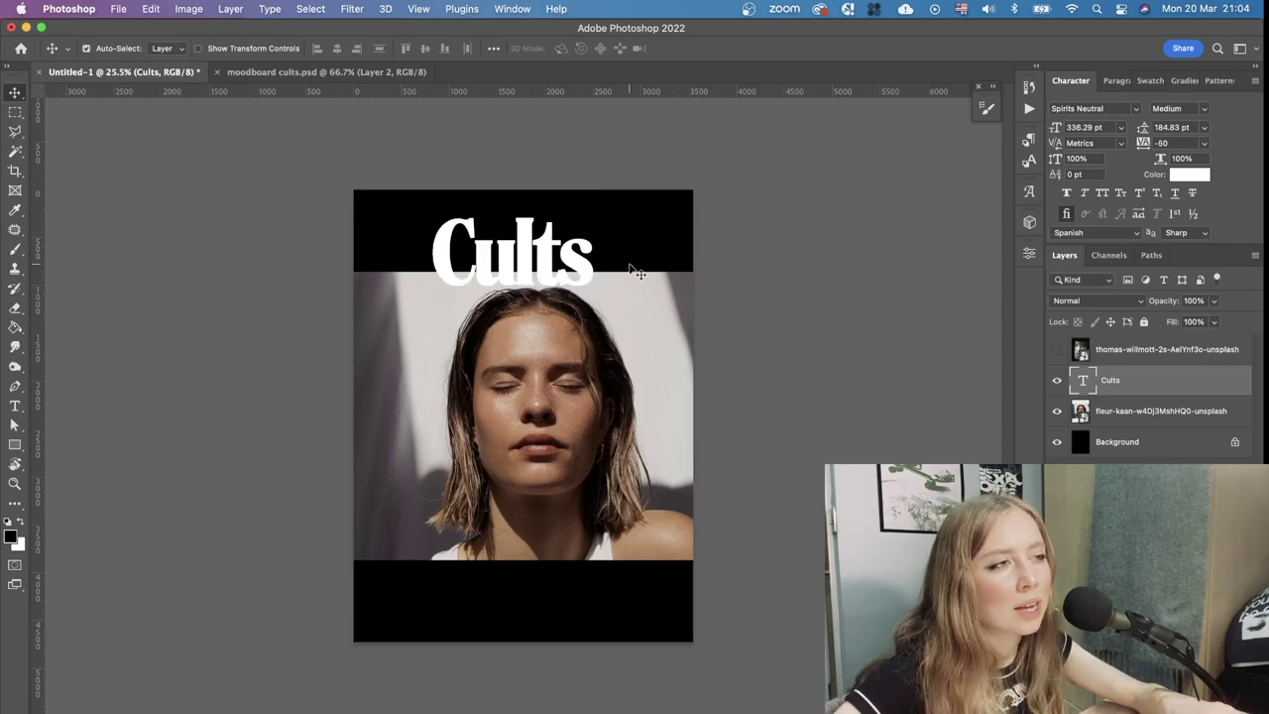
Duplicate the "Cults" title, place the copy over the photo's lower edge, and change its text to "Offering"
key(super+j)
drag(504, 266, 500, 585)
key(t)
click(500, 585)
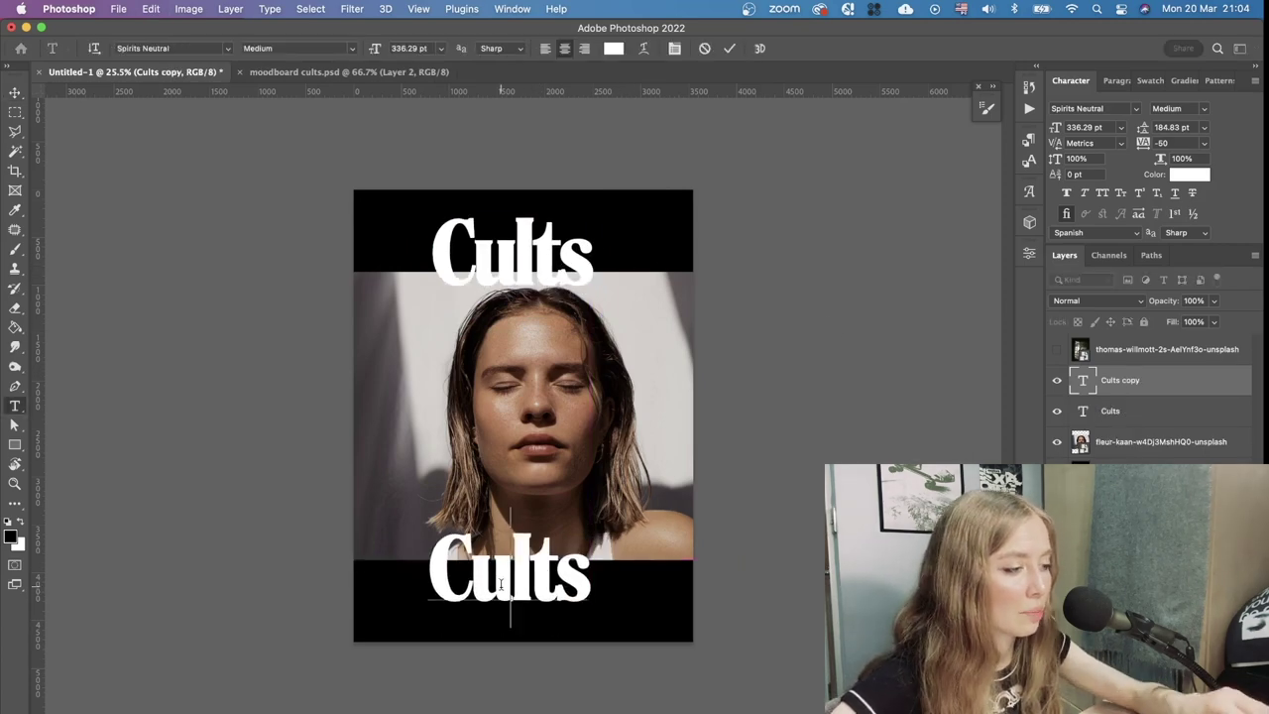
key(super+a)
text(Offering)
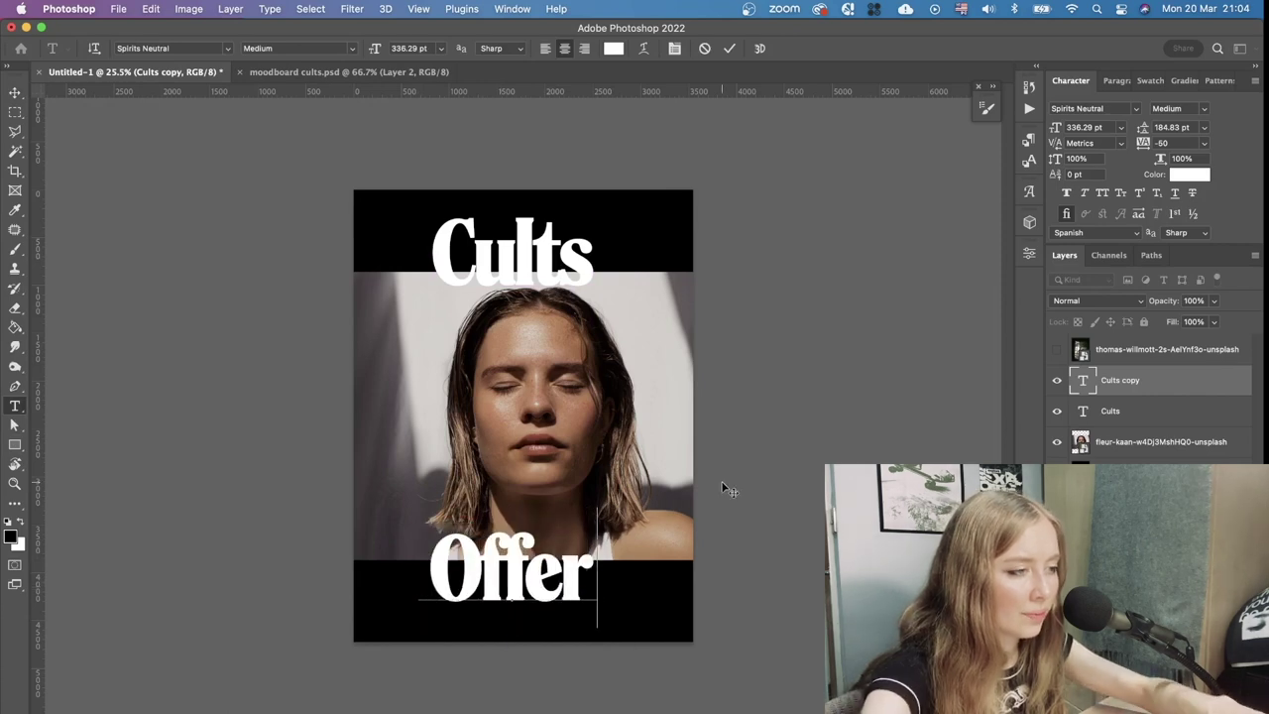
Scale the "Offering" text down to about 161 pt and centre it horizontally on the poster
click(16, 92)
key(super+t)
drag(641, 534, 572, 549)
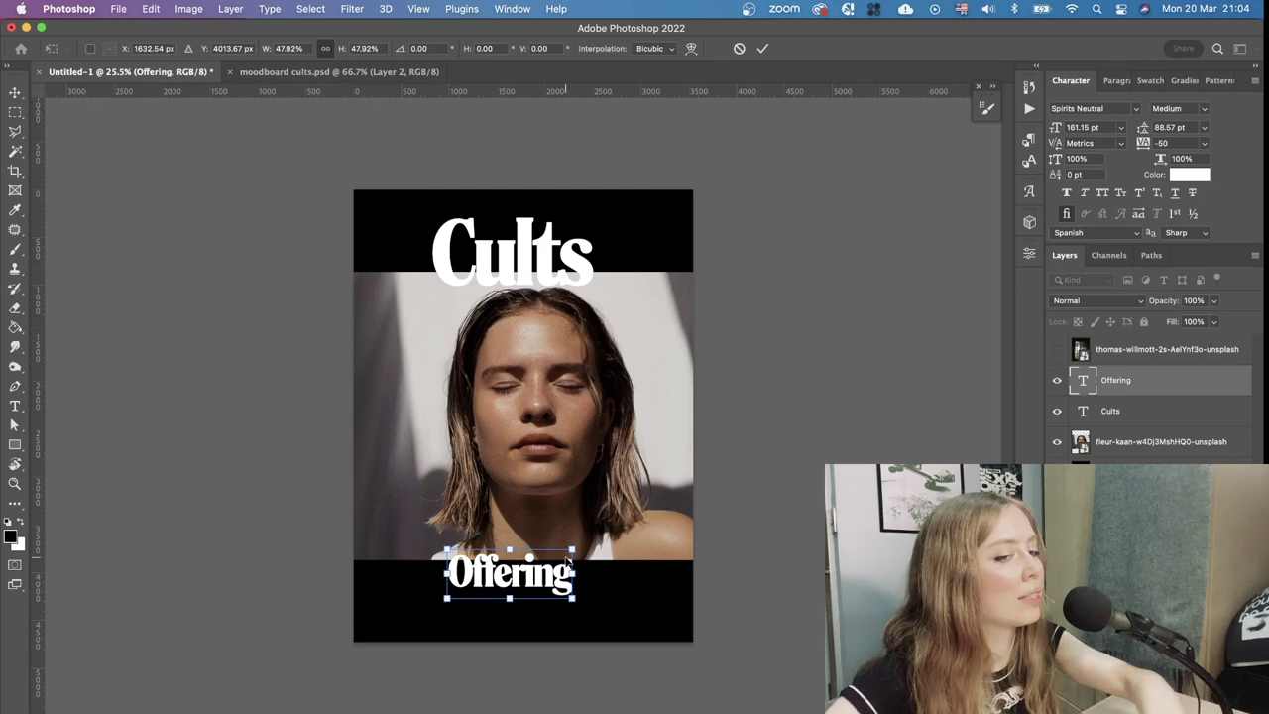
key(Return)
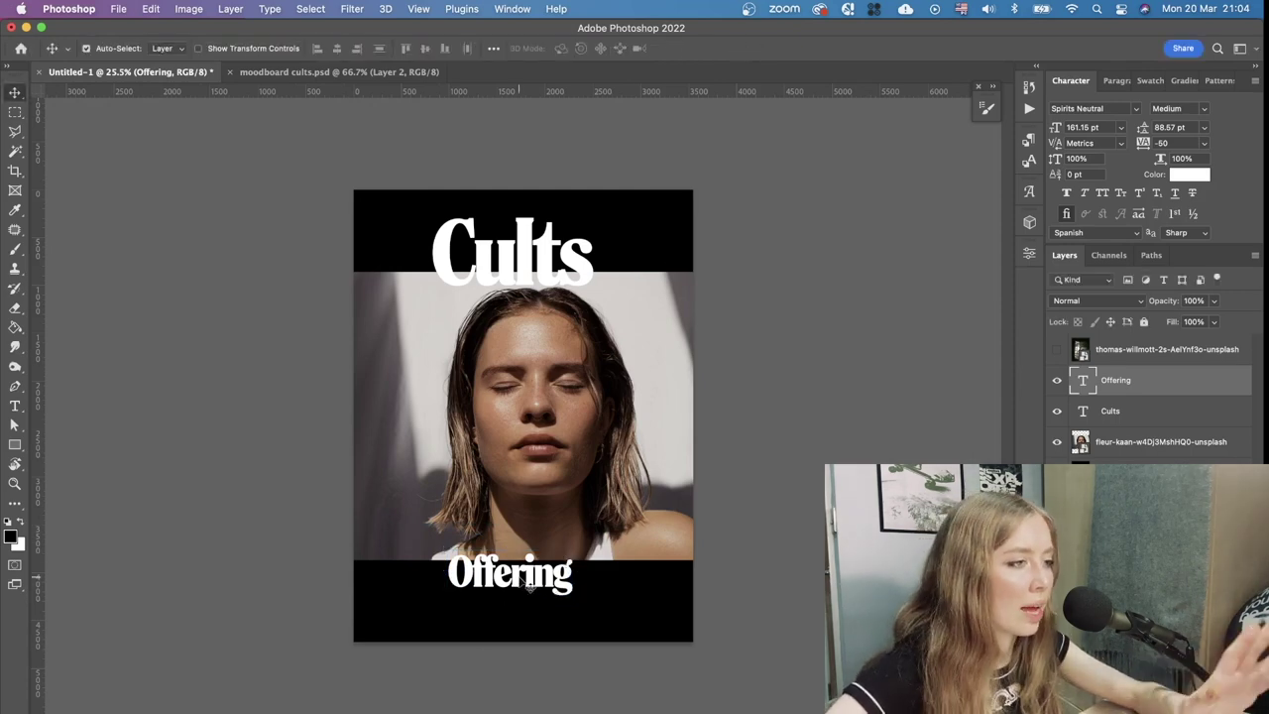
drag(528, 587, 540, 587)
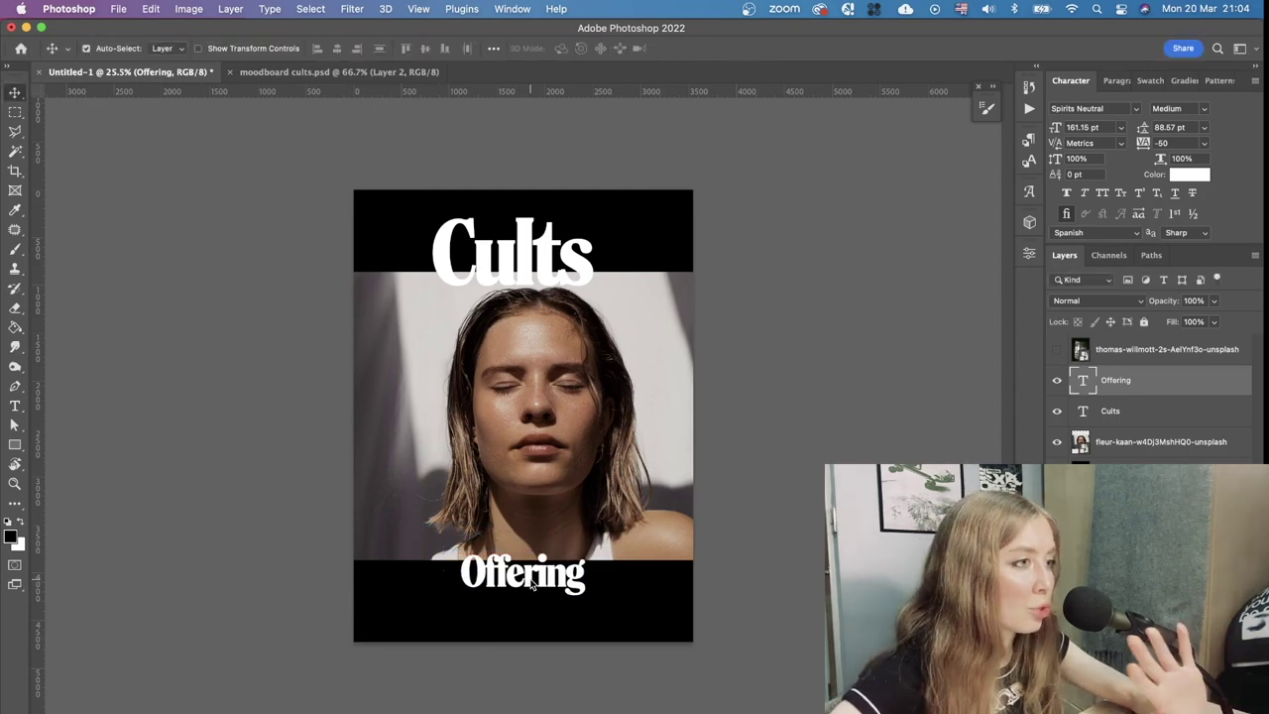
Cut the woman out of her photo with Select Subject onto a new layer, and delete the original photo layer
click(573, 499)
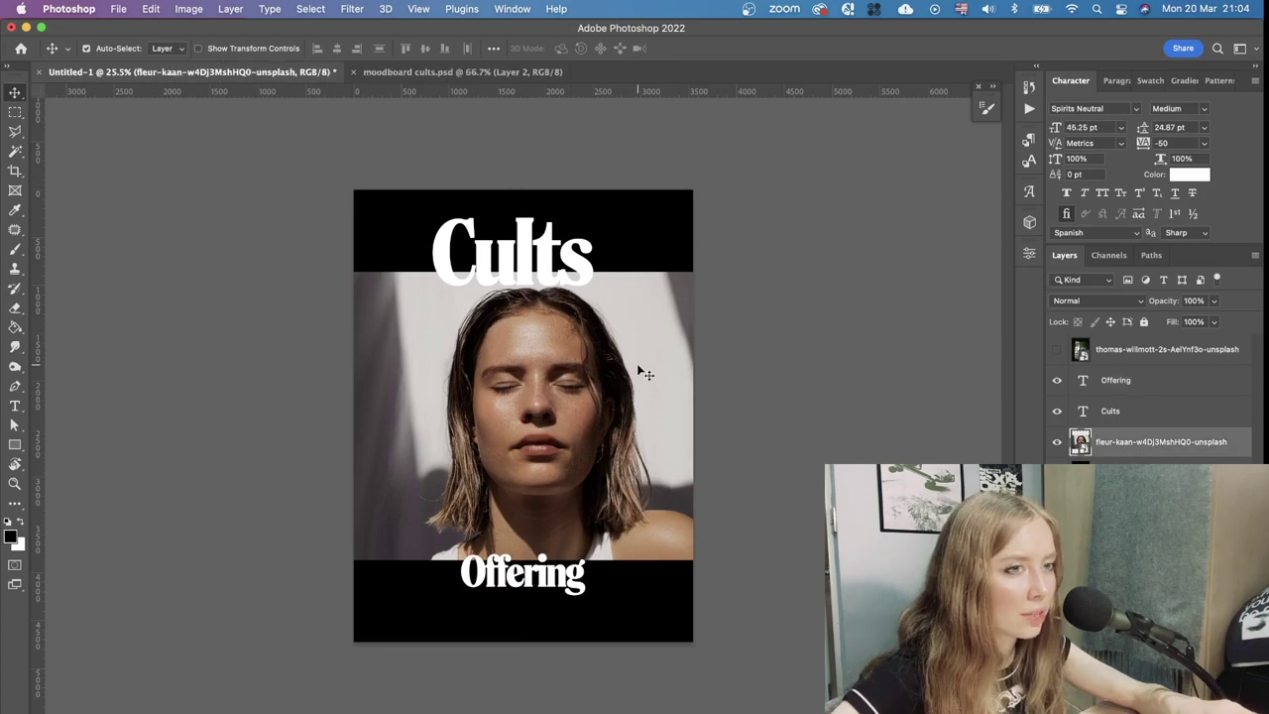
click(352, 9)
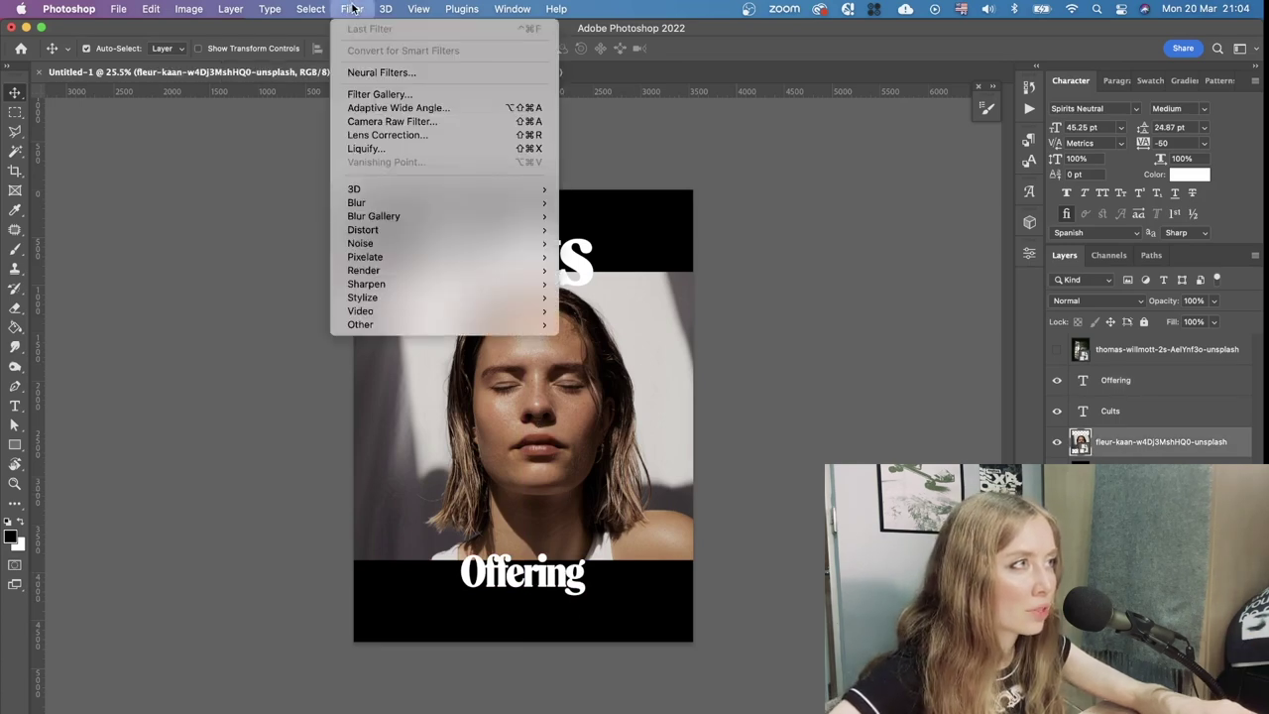
mouse_move(323, 12)
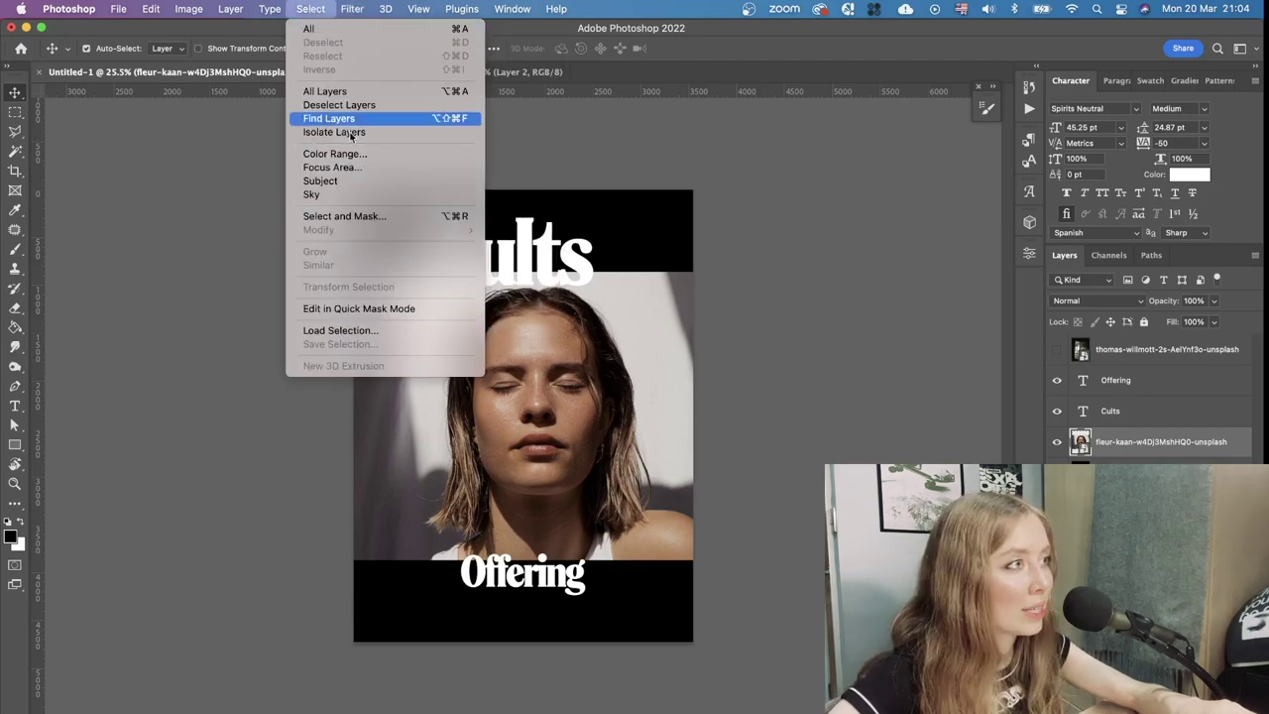
click(349, 181)
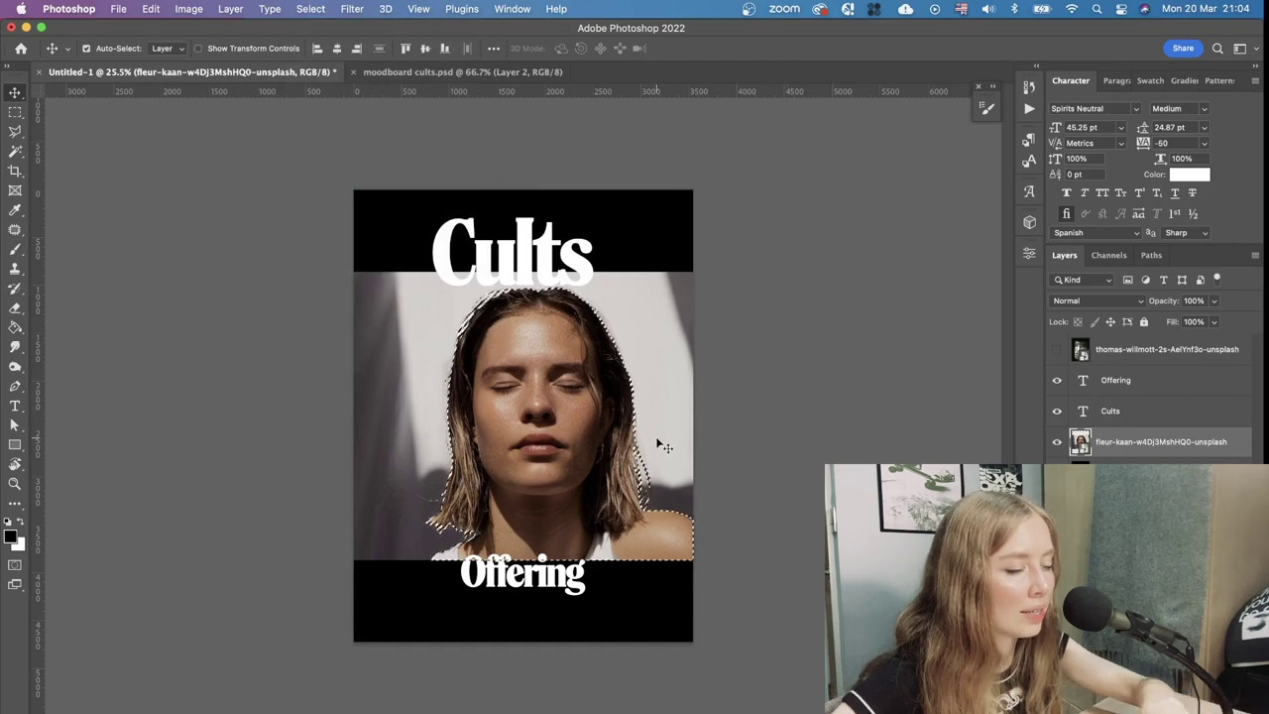
key(super+j)
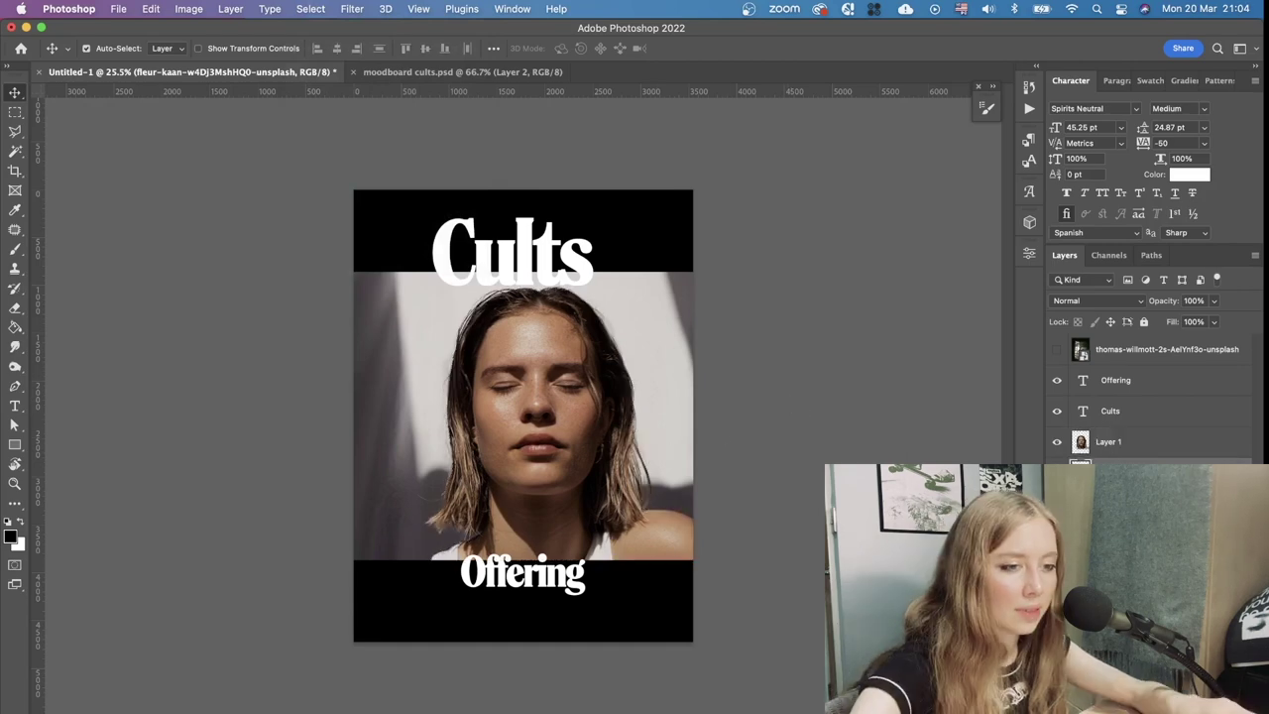
key(Delete)
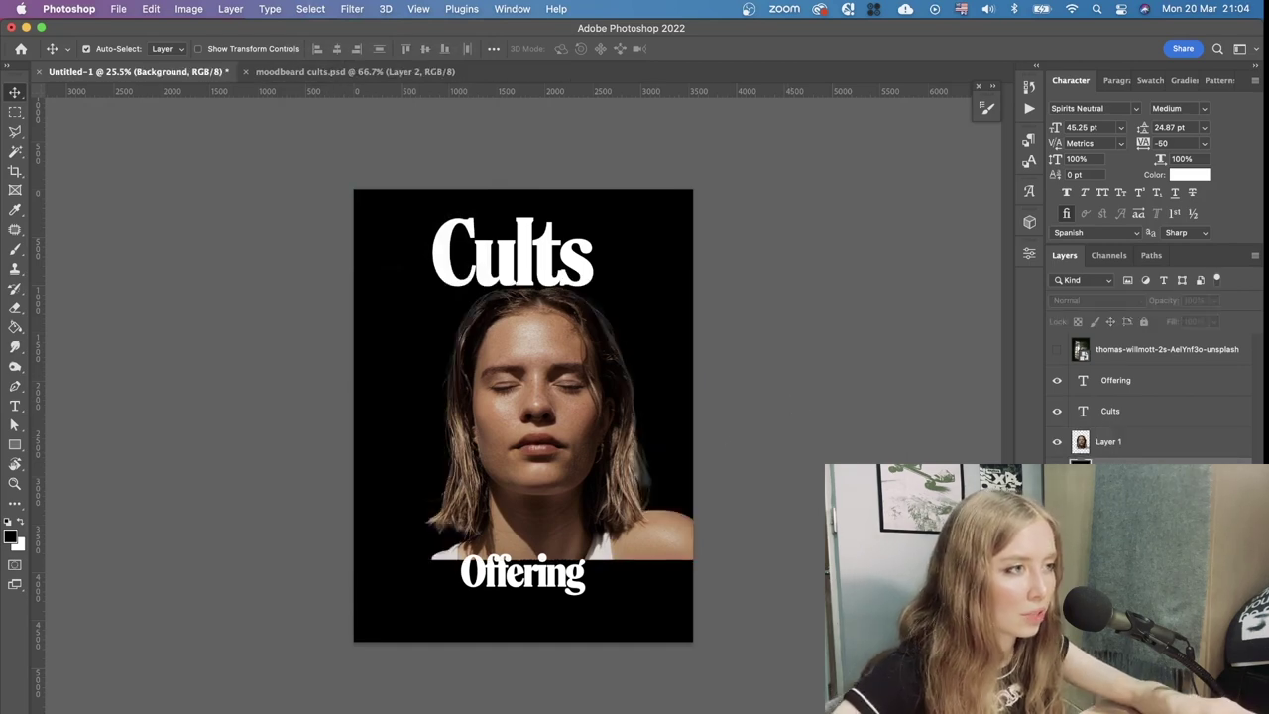
Convert the woman's cutout layer to a smart object and apply Hue/Saturation with saturation -100
right_click(1116, 441)
key(Escape)
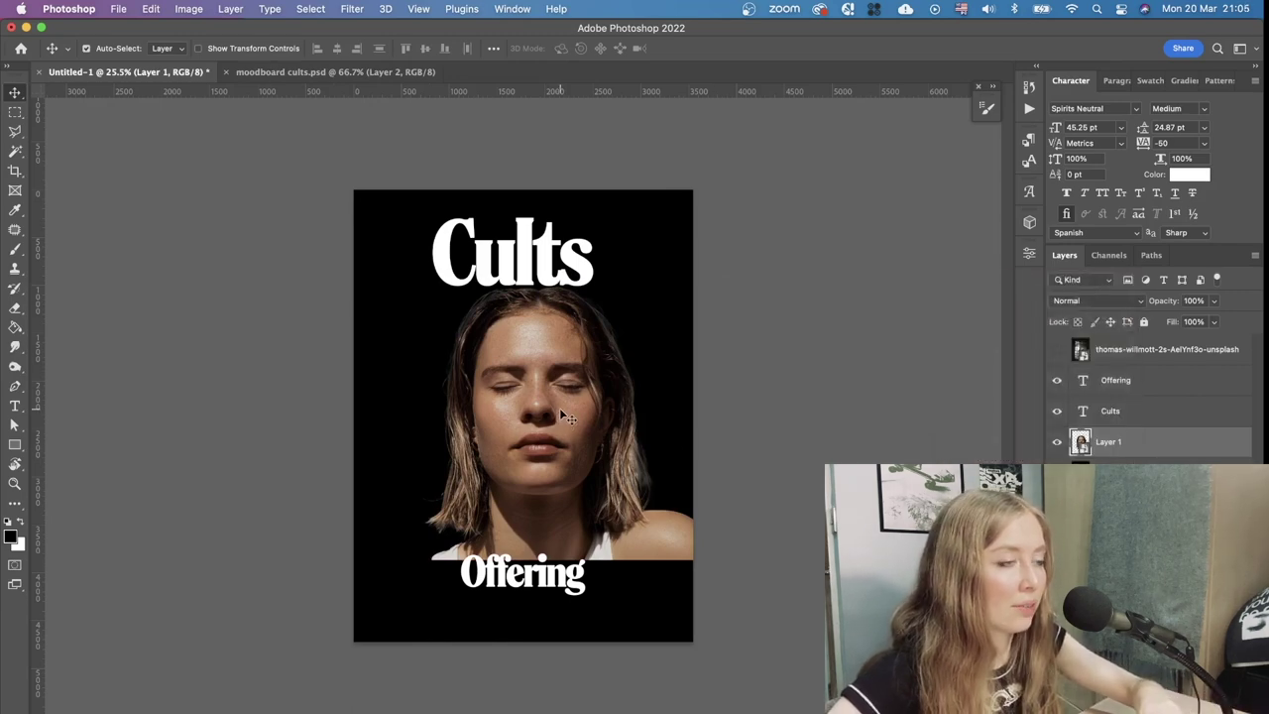
key(super+u)
drag(594, 308, 519, 307)
drag(609, 177, 817, 327)
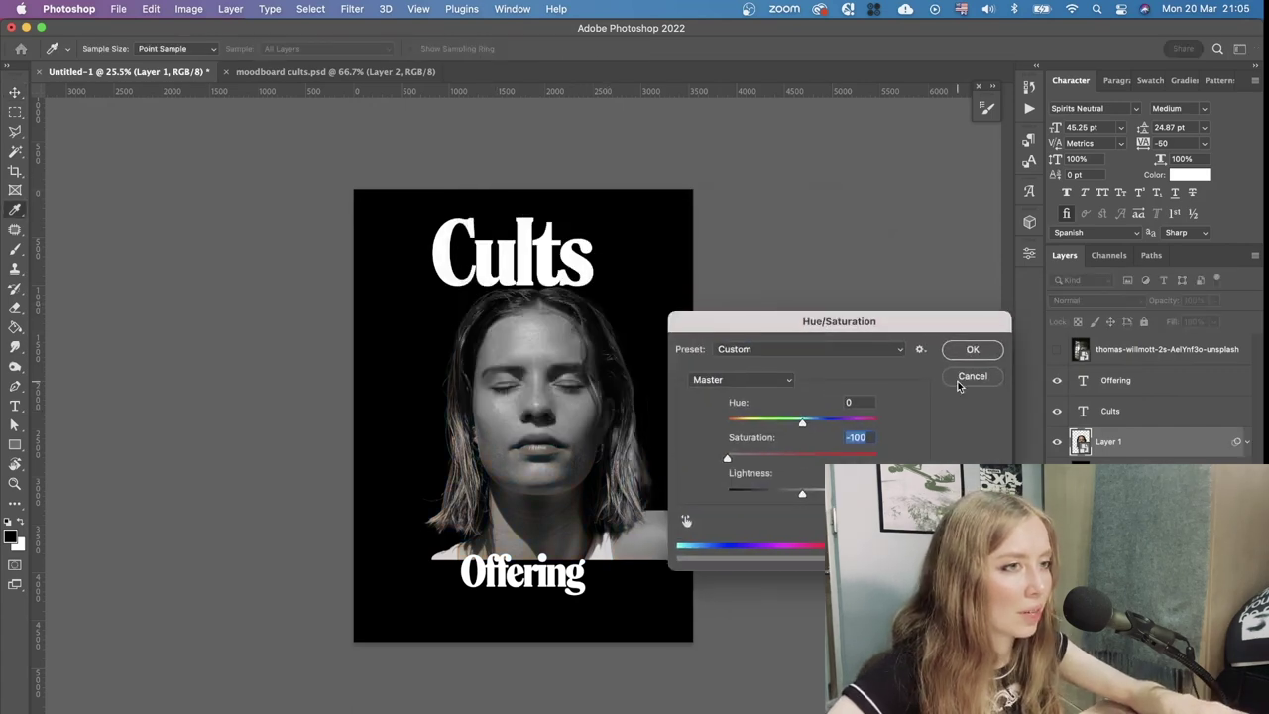
click(973, 352)
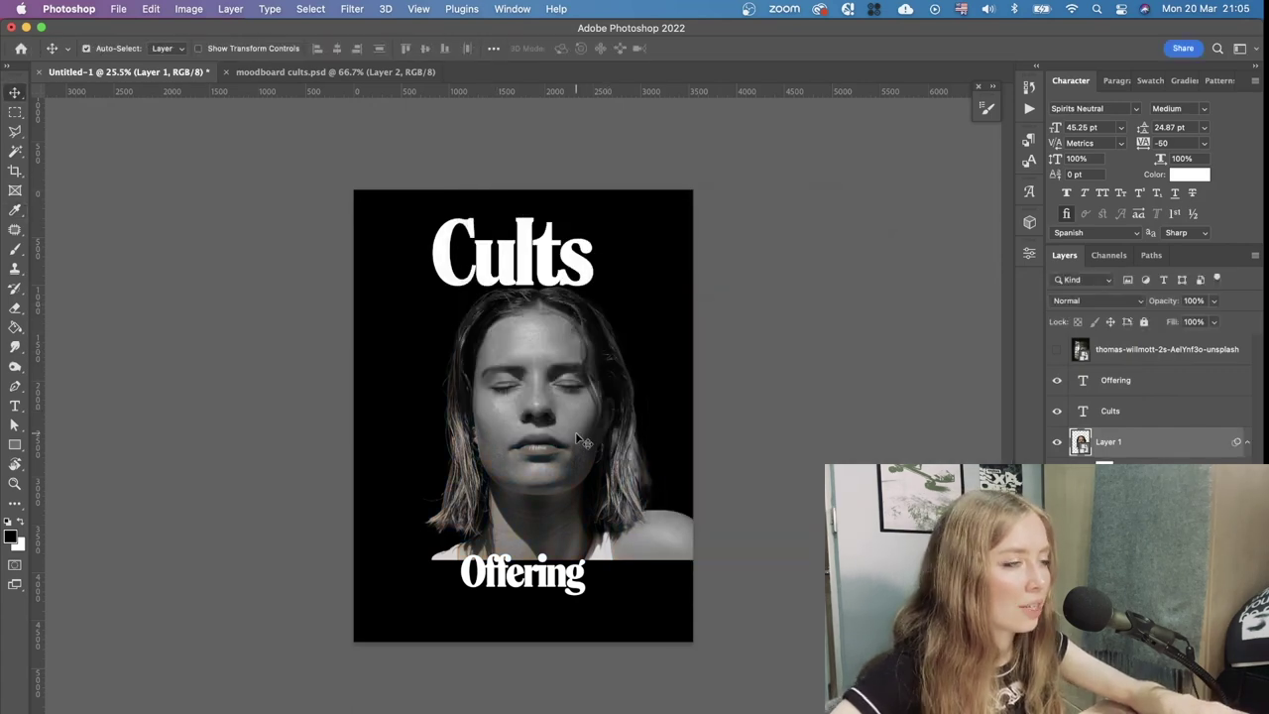
Show the brick-wall photo, reposition it over the poster, and turn it black and white with Hue/Saturation
click(1057, 349)
drag(570, 542, 584, 516)
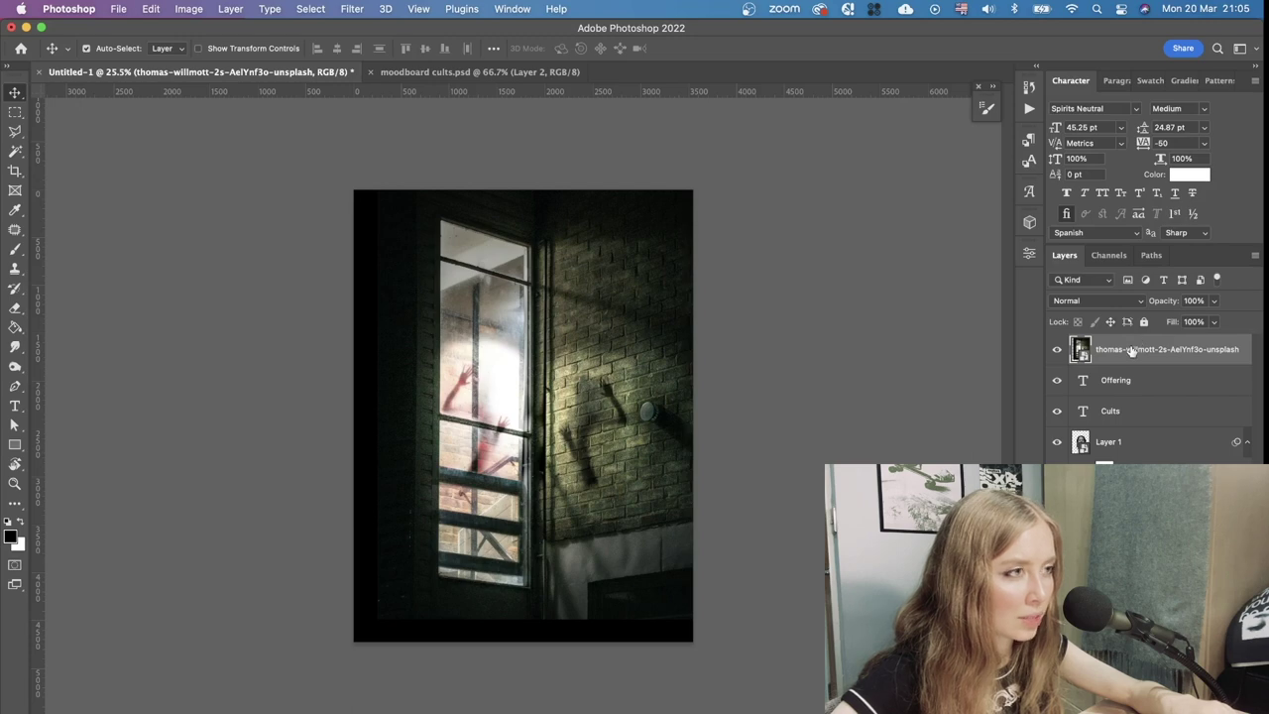
key(super+u)
drag(802, 455, 778, 463)
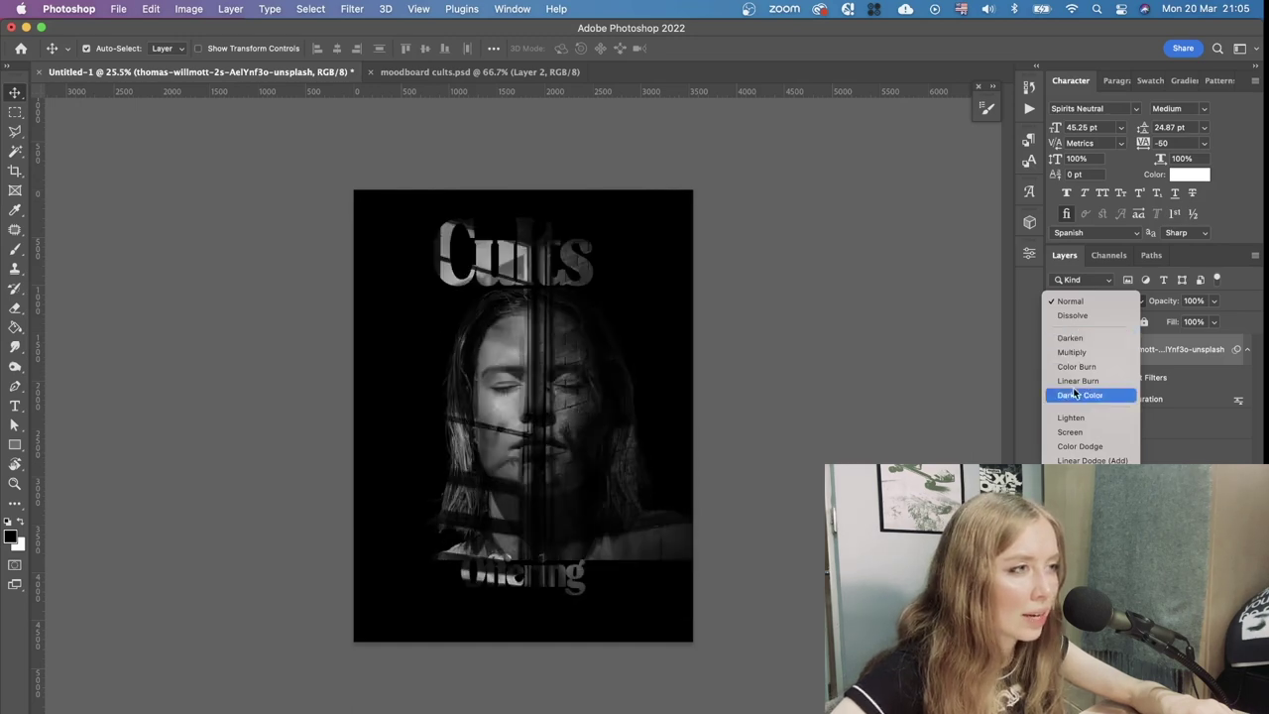
Set the brick-wall photo's blend mode to Screen at 58% opacity, and hide its layer
click(1071, 432)
click(1214, 302)
click(1186, 321)
click(1247, 278)
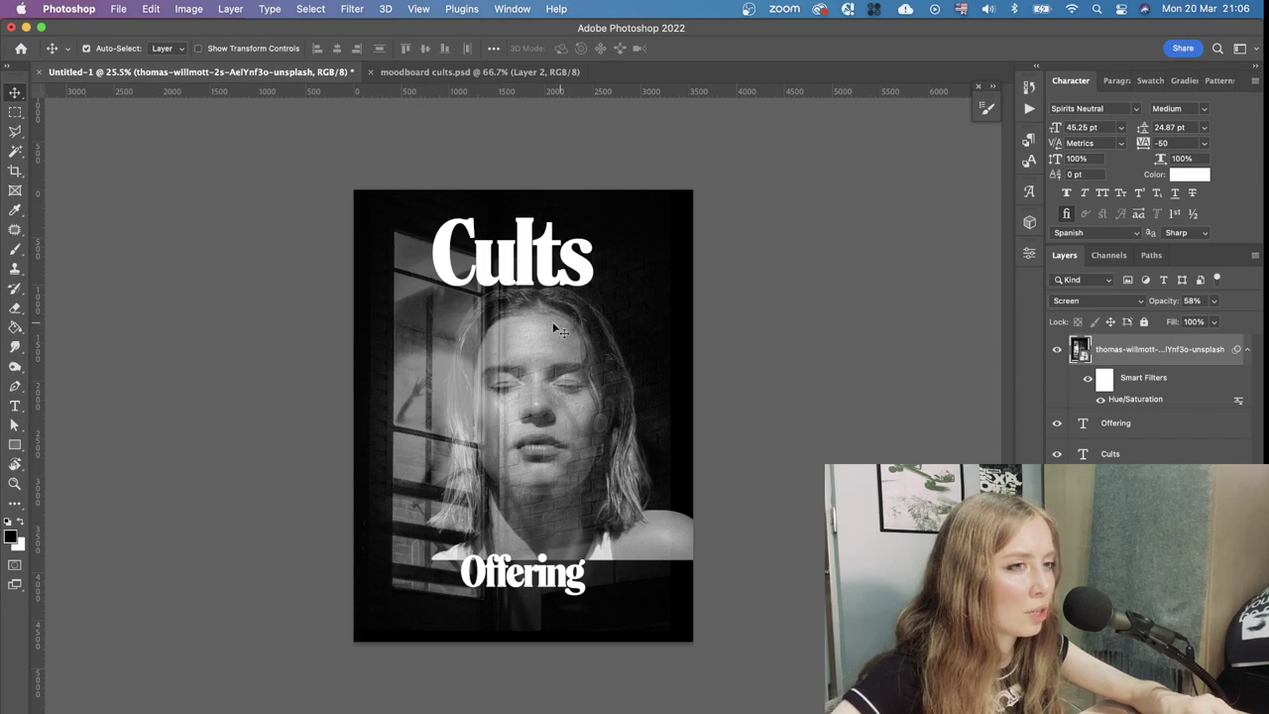
click(1057, 349)
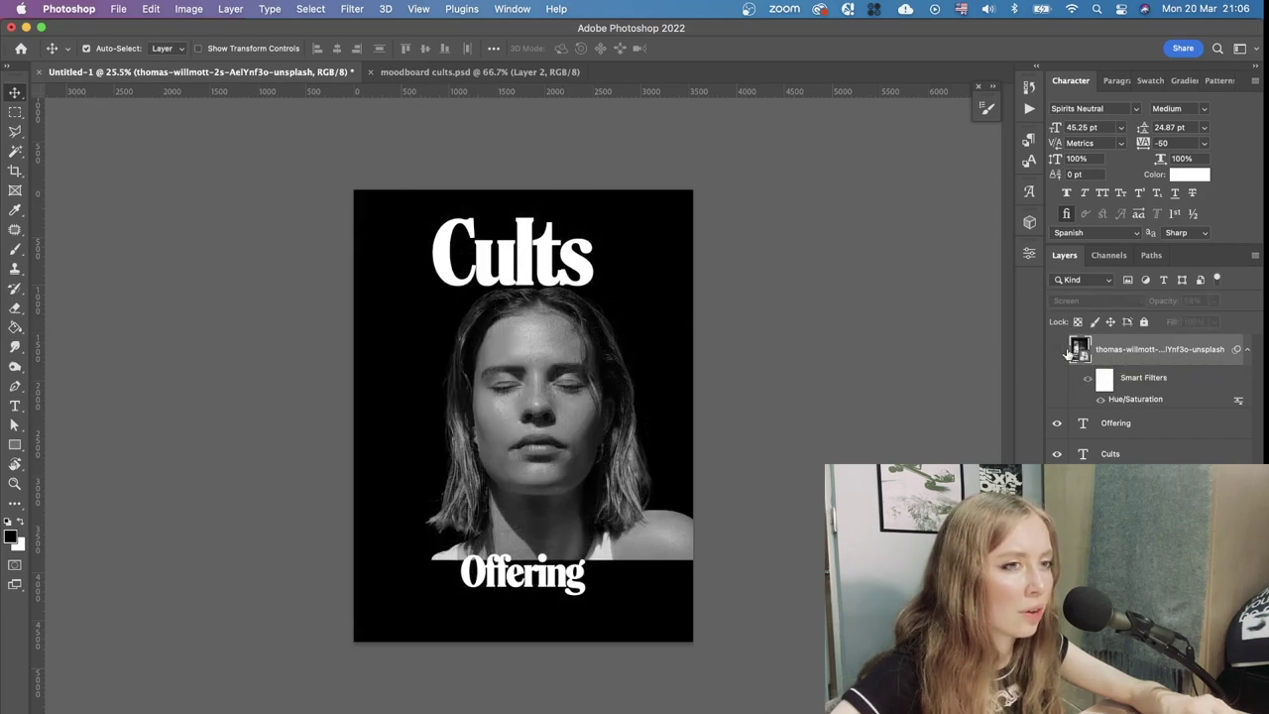
Start a Curves adjustment on the woman's cutout layer, darkening the shadows and placing a bright point at input 151, output 225
click(509, 422)
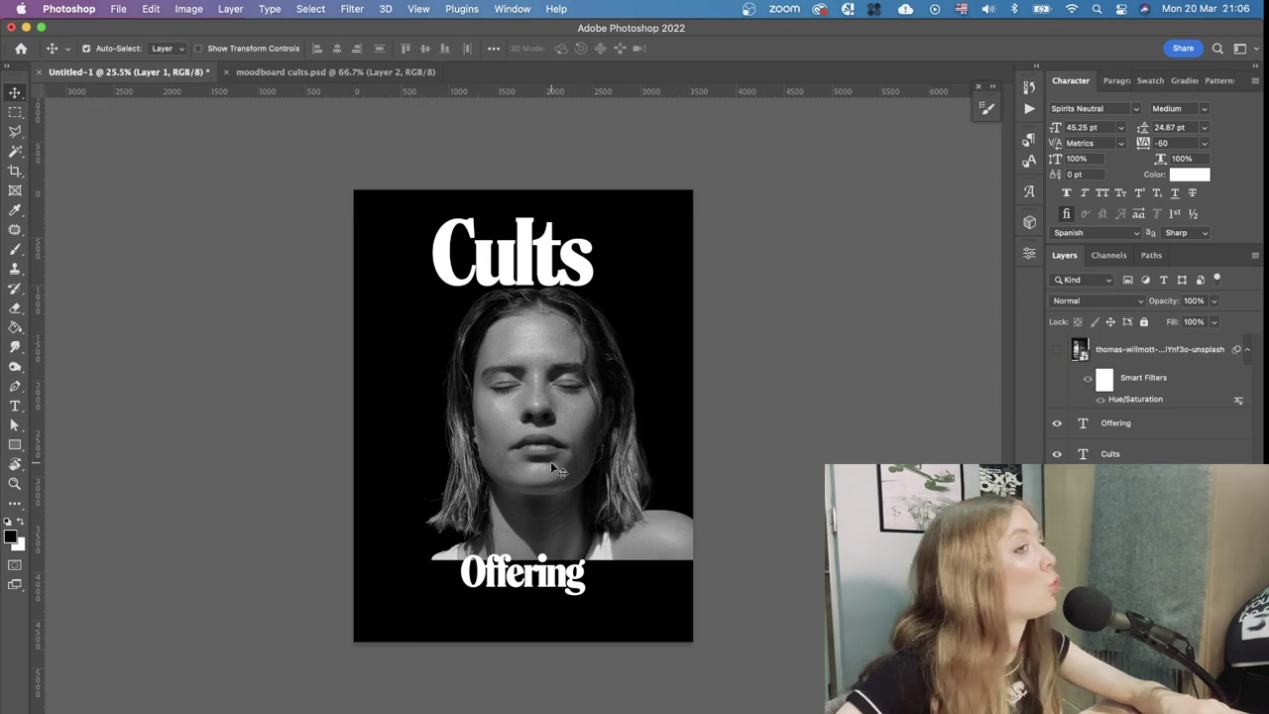
scroll(560, 458, up, 3)
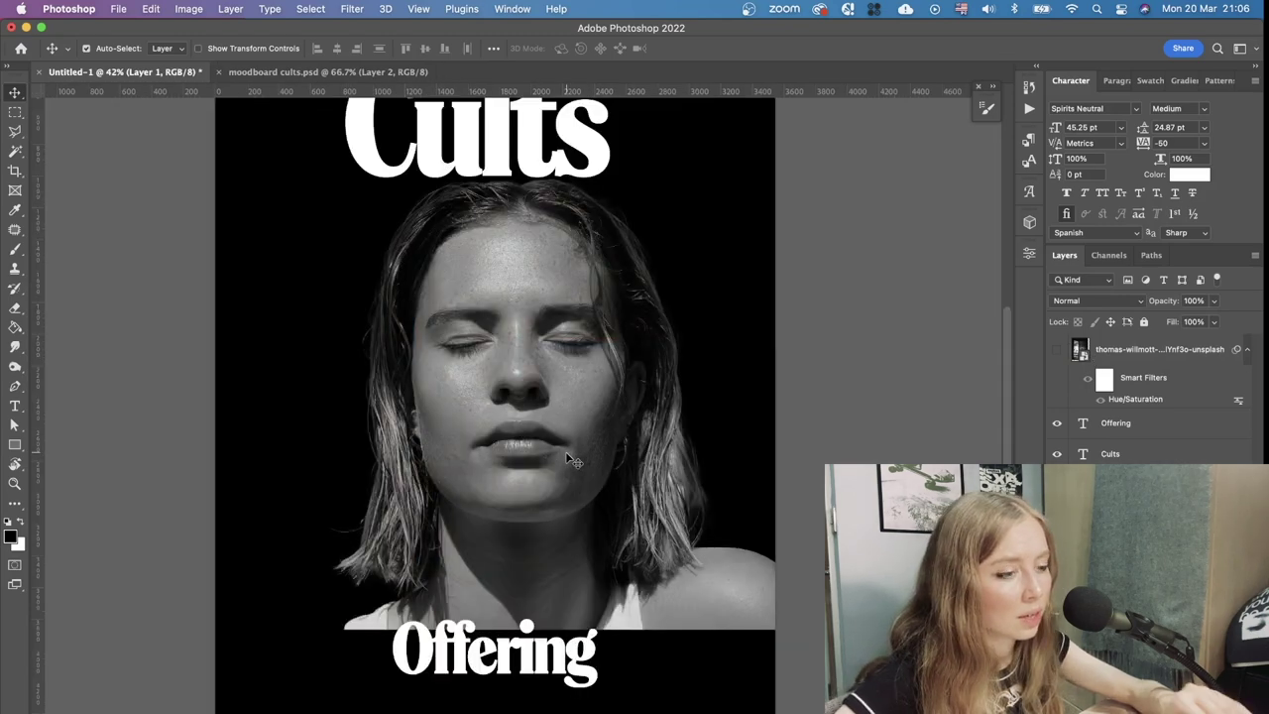
key(super+m)
drag(635, 131, 934, 313)
drag(950, 390, 907, 388)
drag(852, 462, 851, 432)
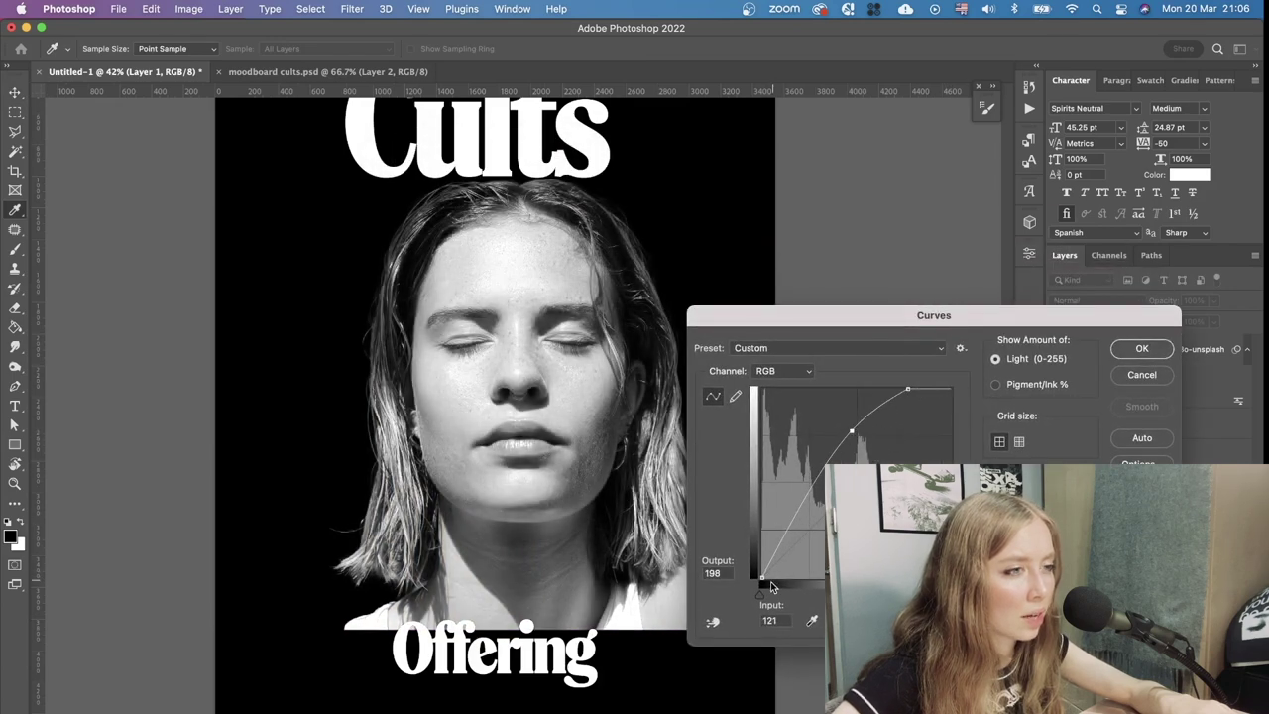
drag(764, 575, 763, 393)
drag(852, 431, 834, 488)
drag(908, 389, 995, 410)
drag(764, 389, 718, 623)
drag(893, 441, 925, 536)
drag(834, 489, 814, 540)
drag(872, 482, 873, 407)
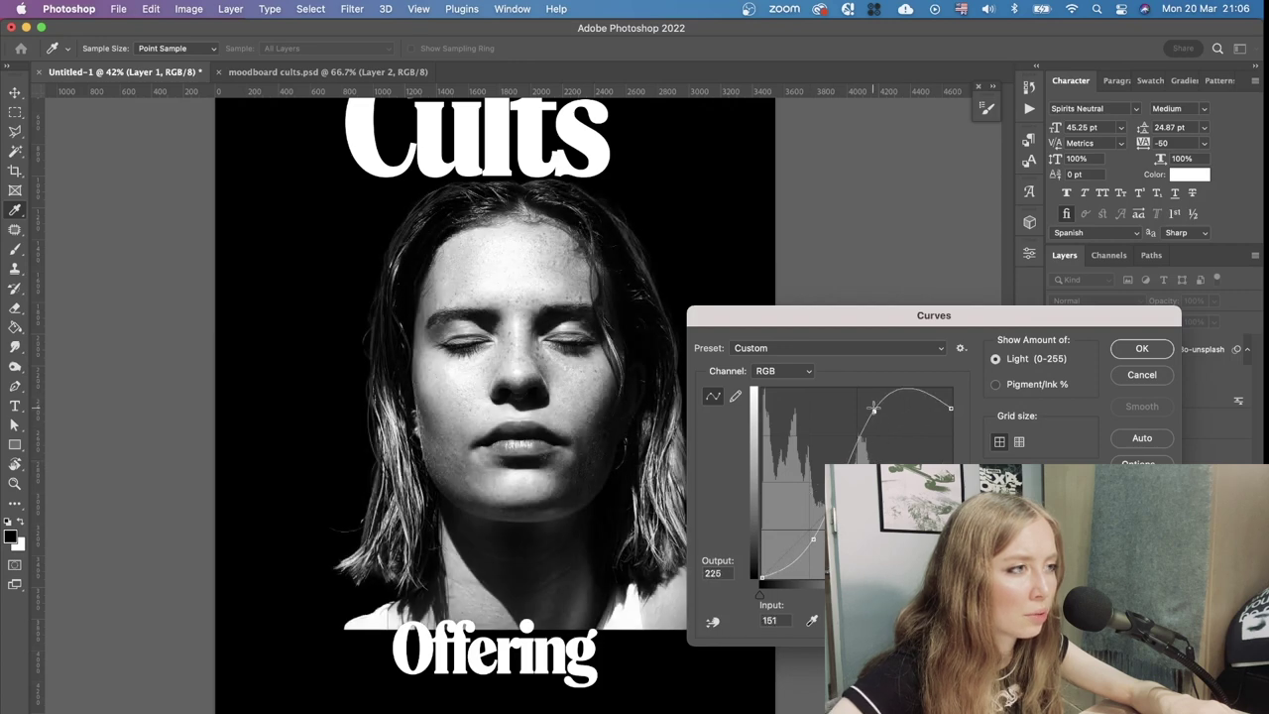
Raise the curve's black end, drop its white end to zero, fine-tune the inner points, and apply the Curves adjustment
drag(761, 577, 762, 520)
drag(880, 433, 952, 578)
drag(877, 413, 873, 399)
mouse_move(813, 556)
mouse_down()
mouse_move(829, 565)
mouse_move(817, 556)
mouse_up()
drag(764, 523, 764, 532)
drag(872, 402, 872, 404)
click(1150, 347)
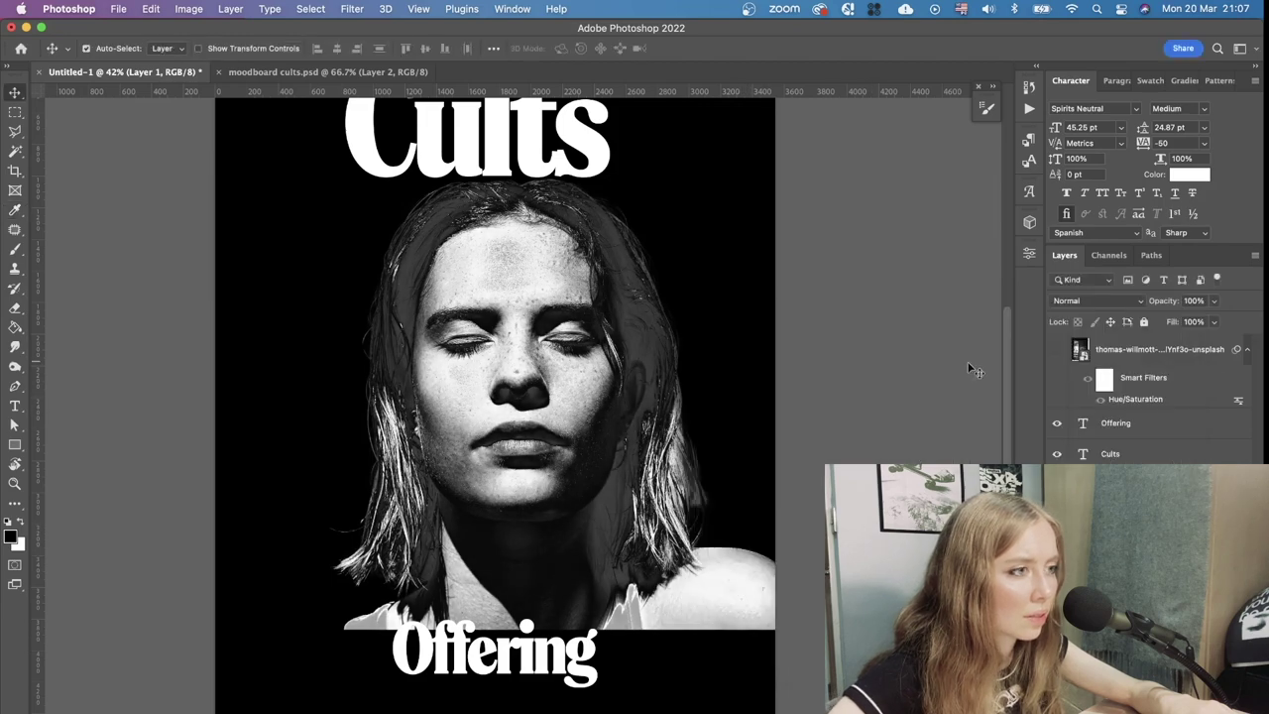
Apply the Filter Gallery's Halftone Pattern to the portrait with size 7, contrast 9 and pattern type Line
scroll(595, 398, down, 3)
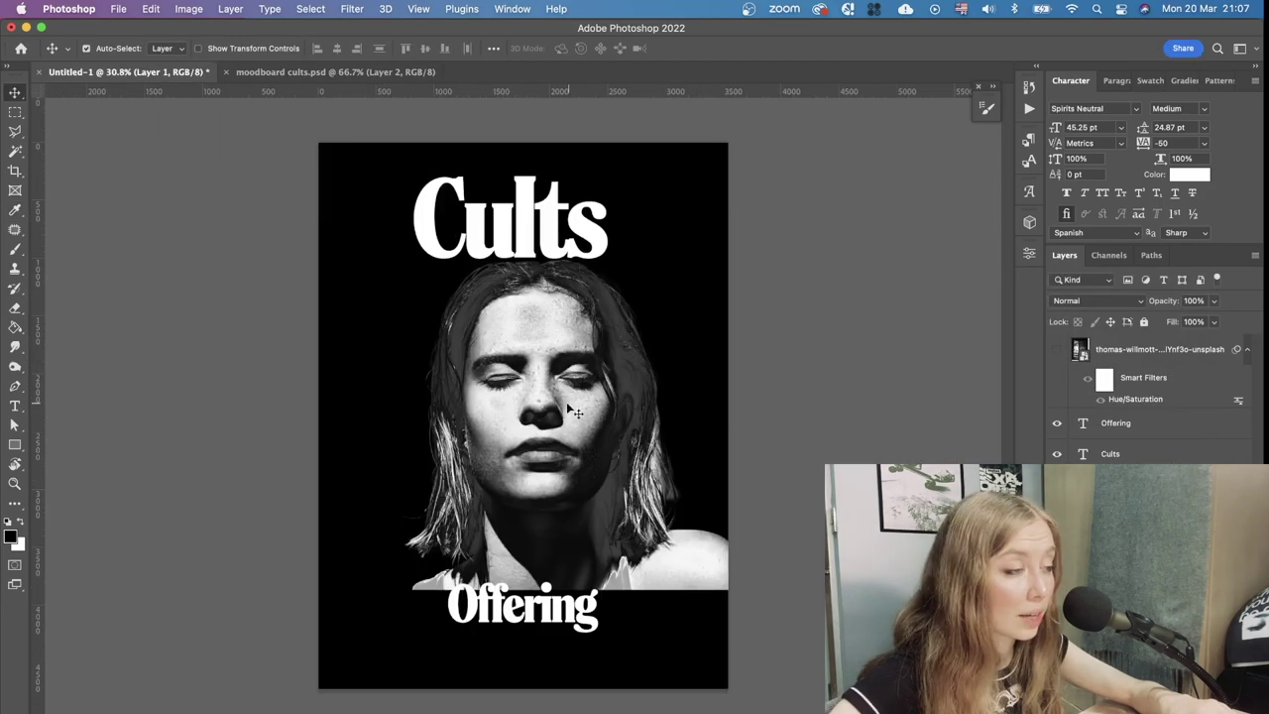
scroll(562, 405, up, 5)
scroll(848, 392, down, 2)
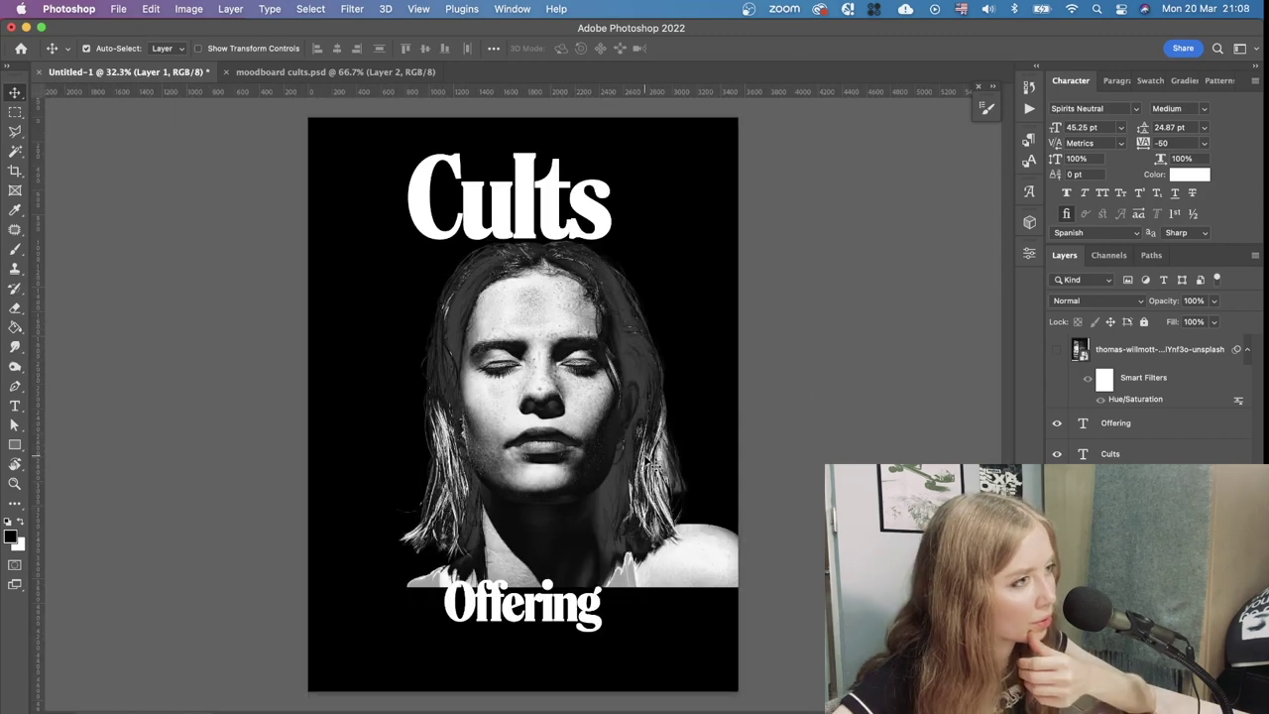
click(354, 9)
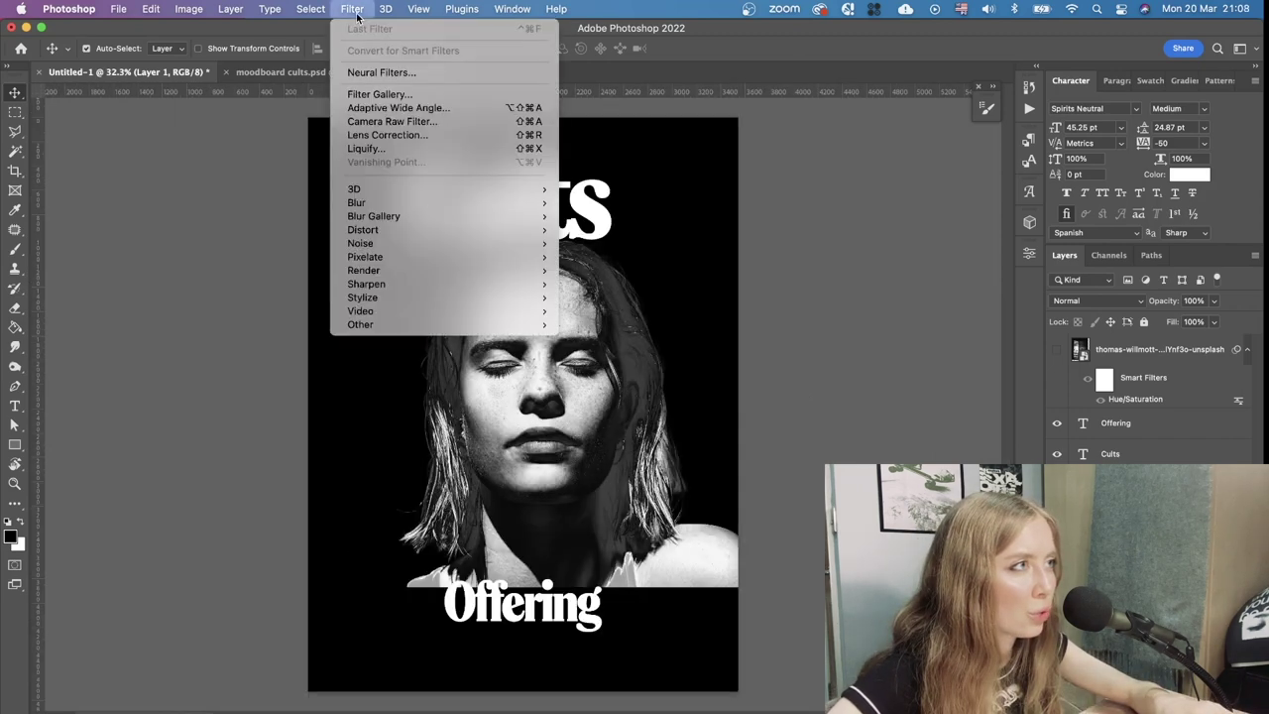
click(414, 96)
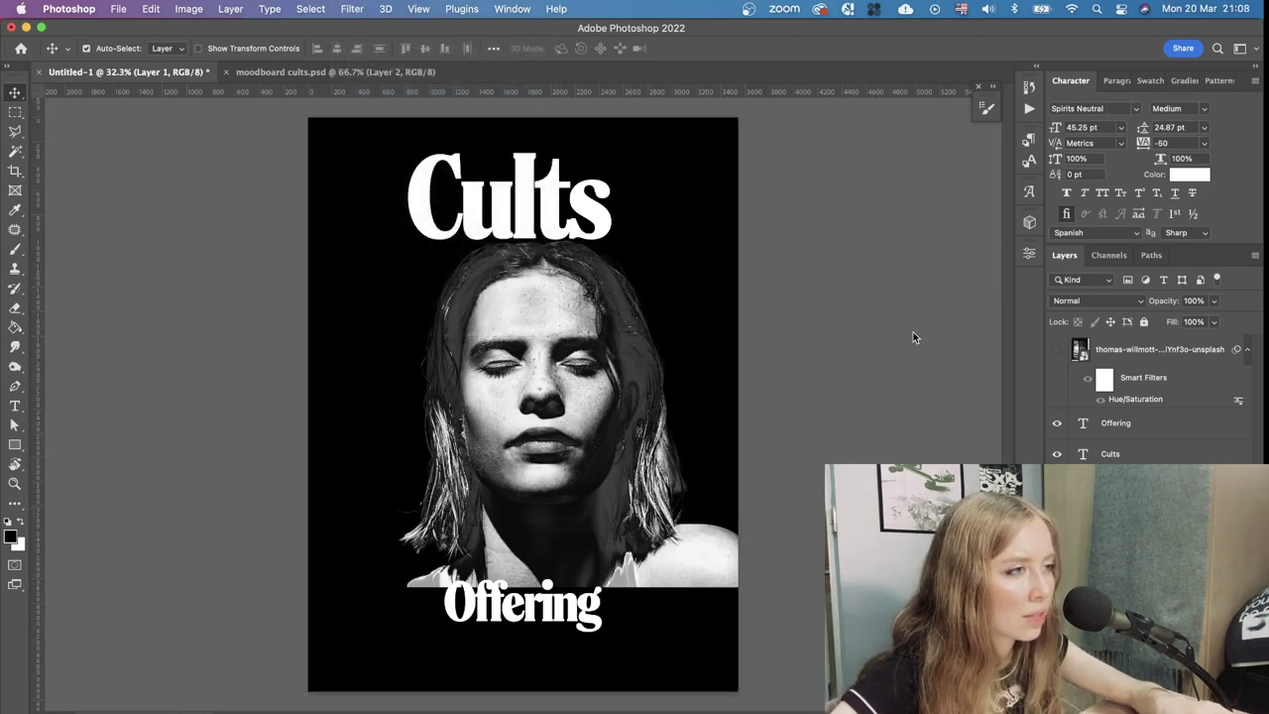
drag(592, 562, 592, 324)
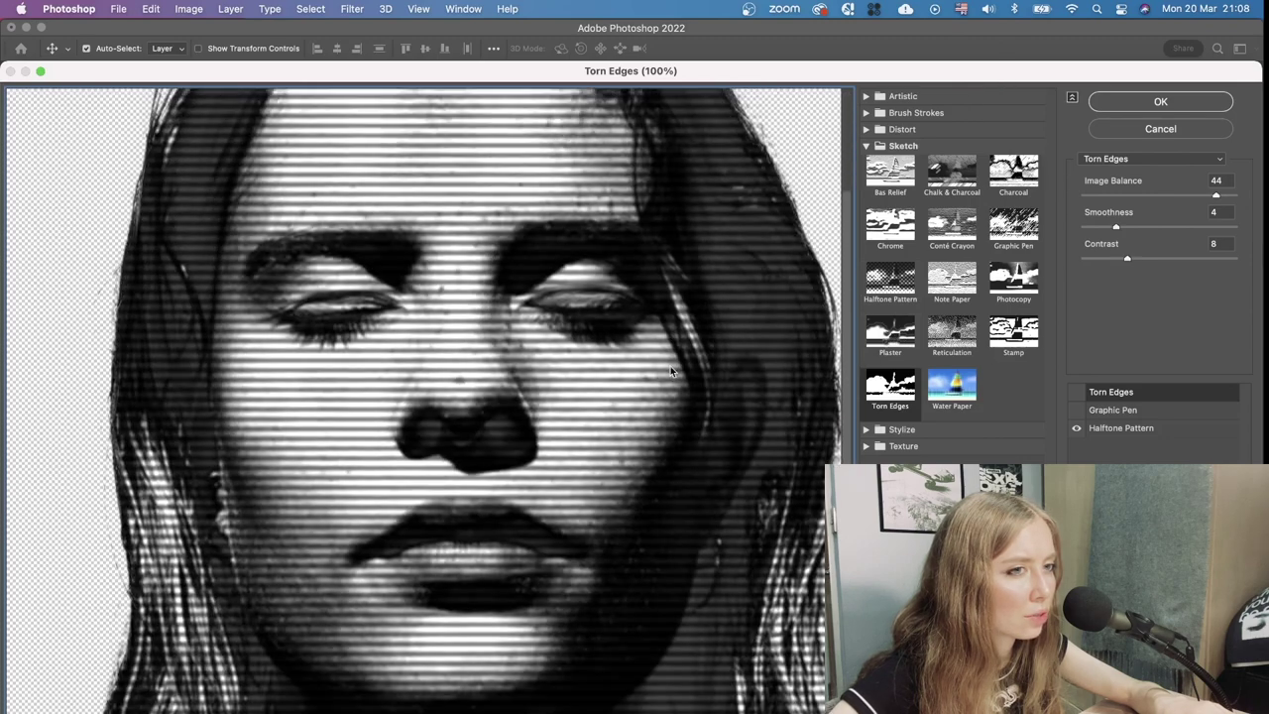
click(1150, 429)
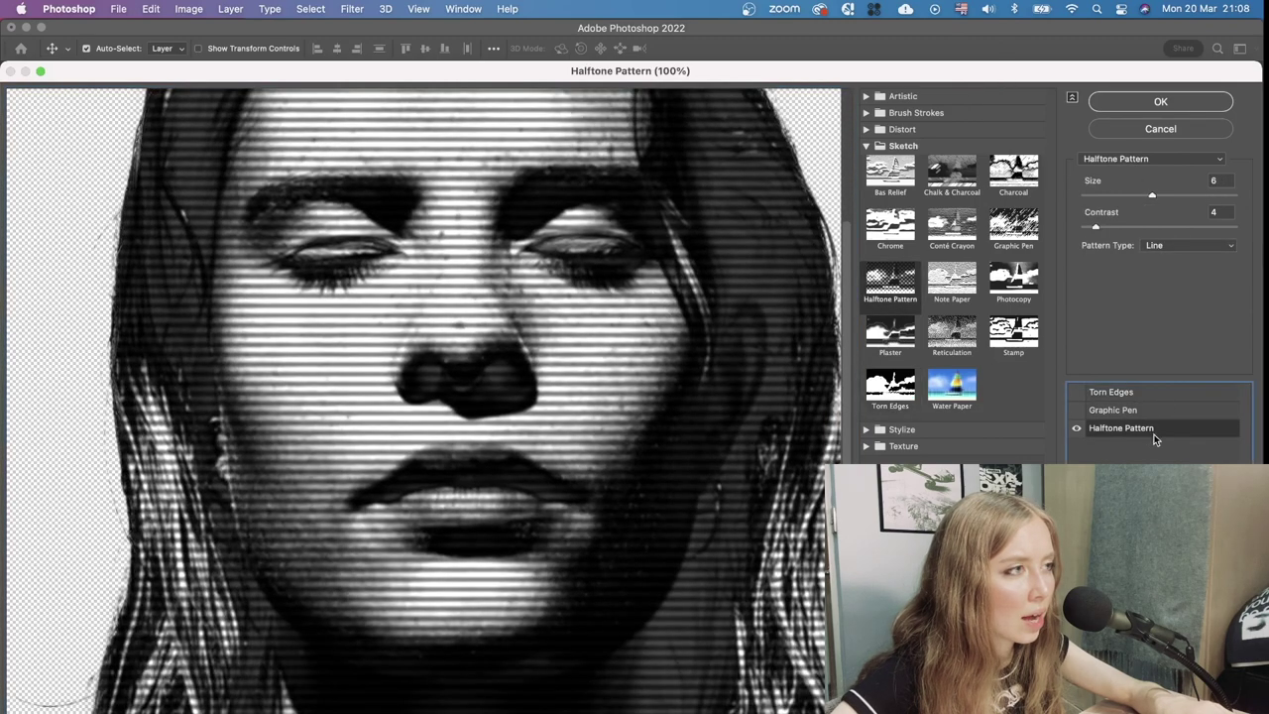
click(1168, 195)
click(1115, 227)
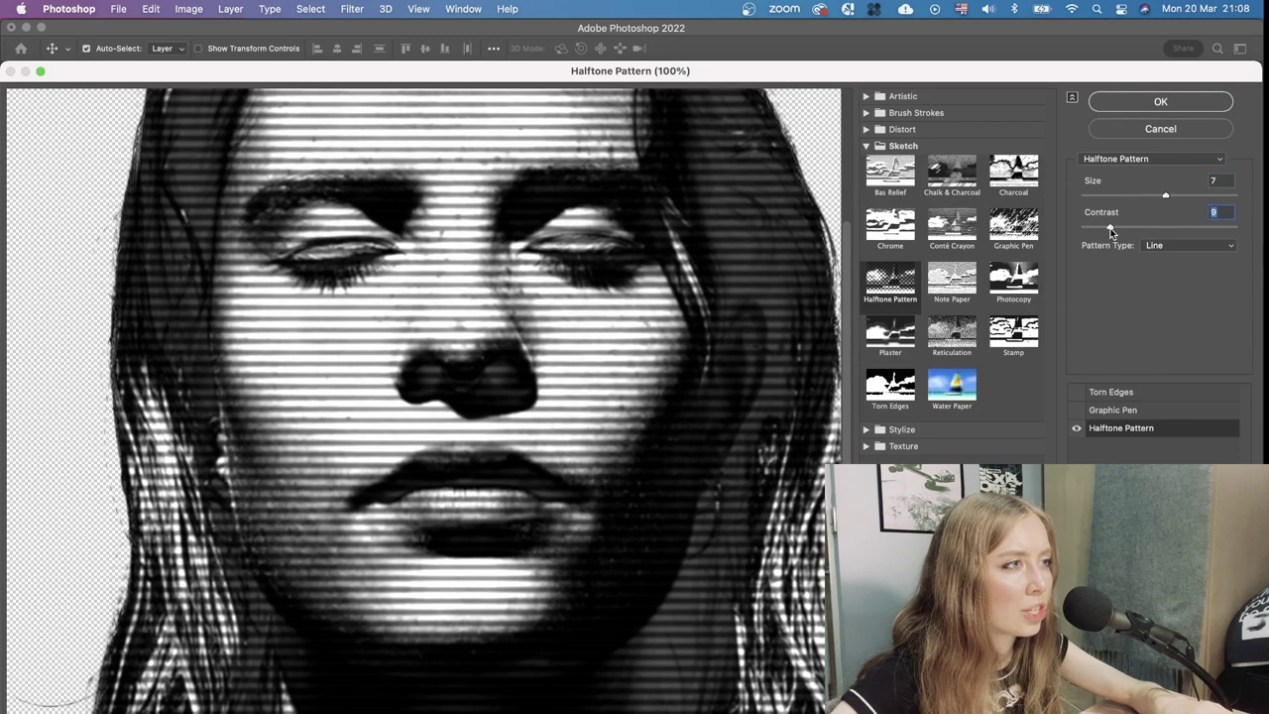
key(Return)
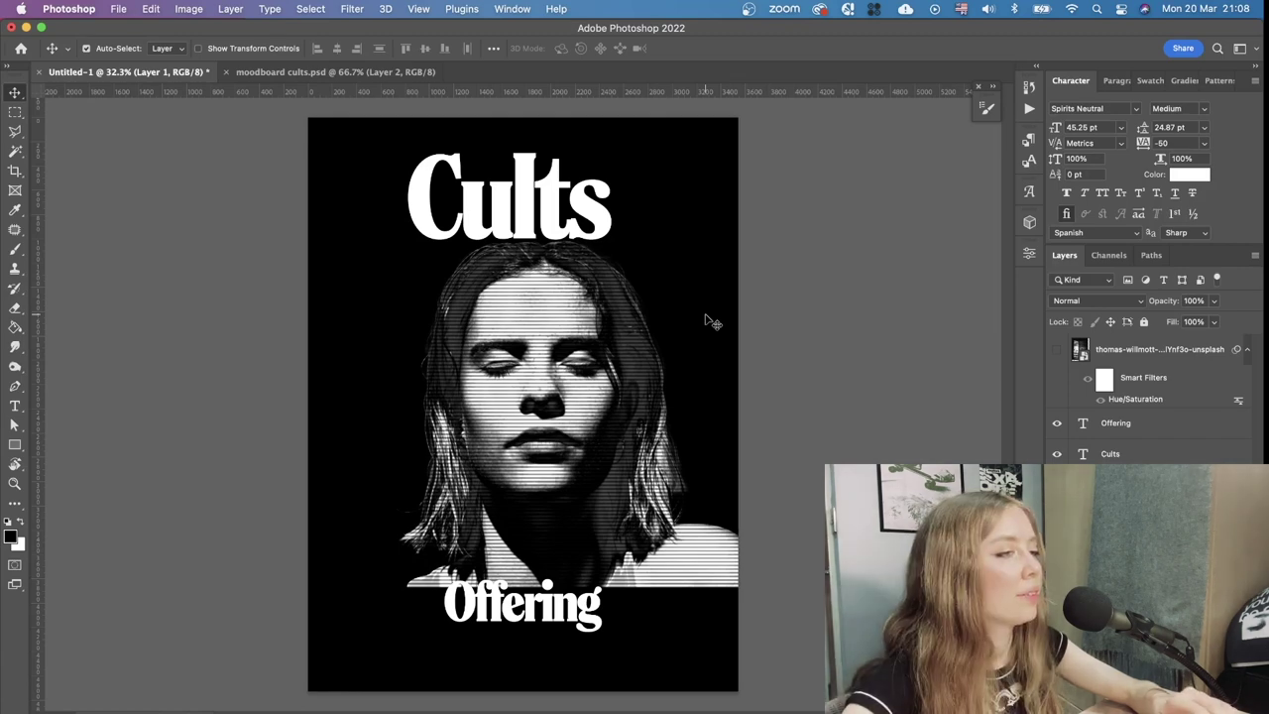
Duplicate the portrait layer and apply Diffuse Glow to the copy with graininess 6, glow amount 11 and clear amount 15
key(super+j)
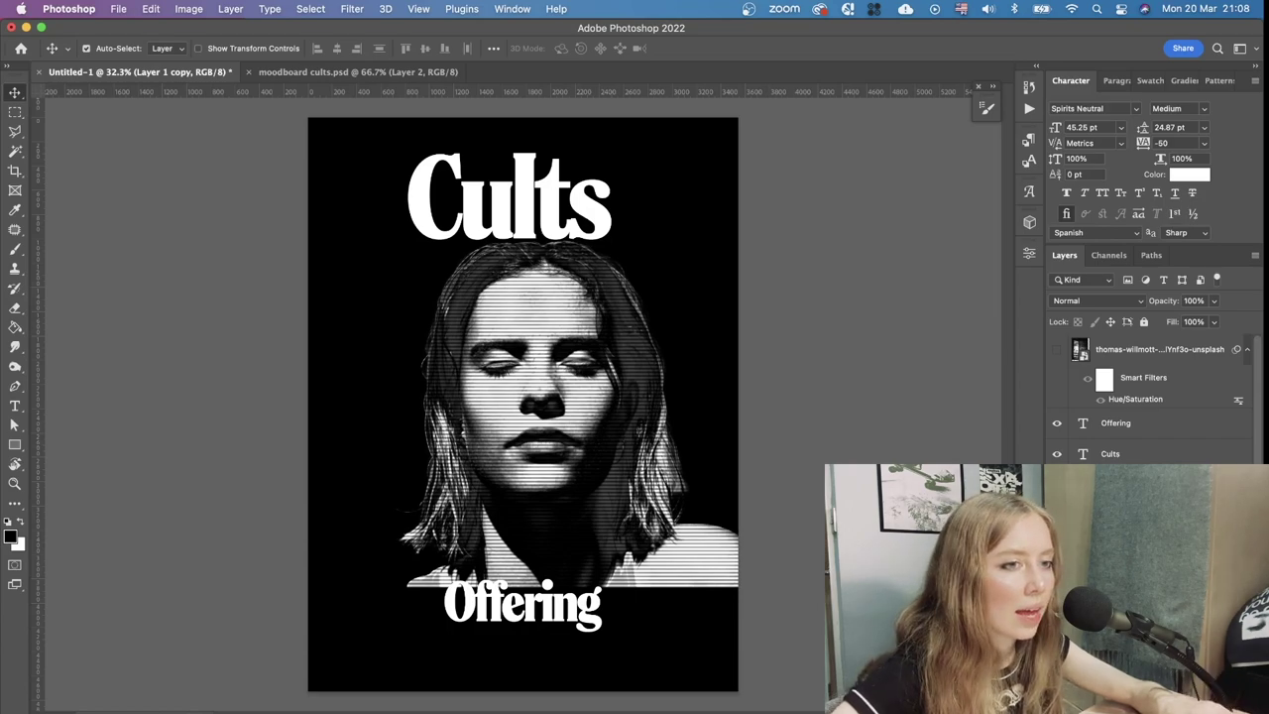
key(super+alt+f)
click(1123, 429)
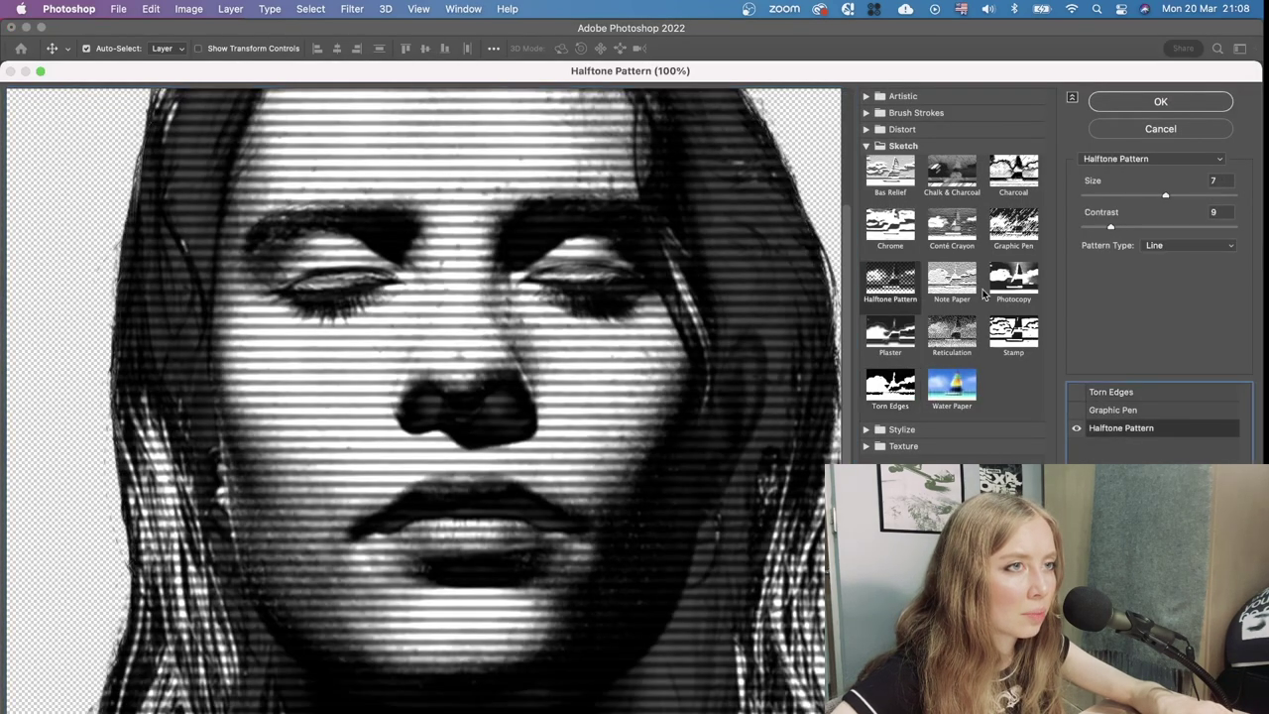
click(873, 130)
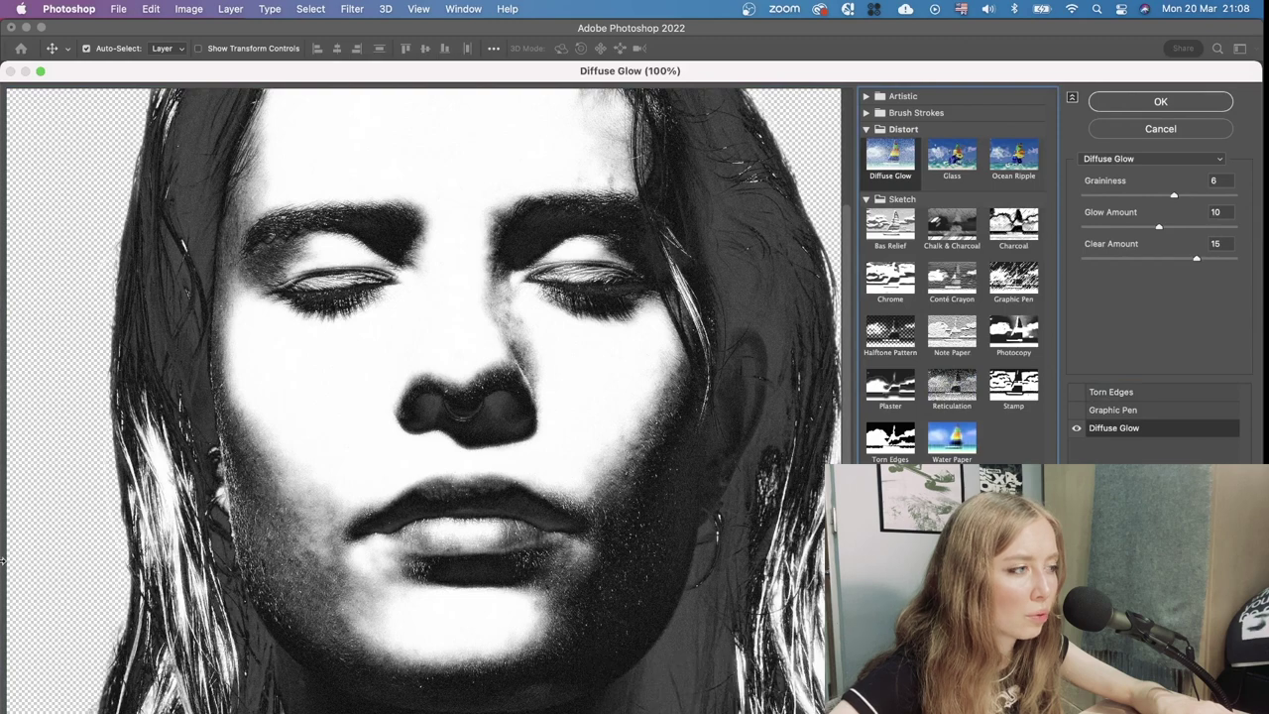
key(super+minus)
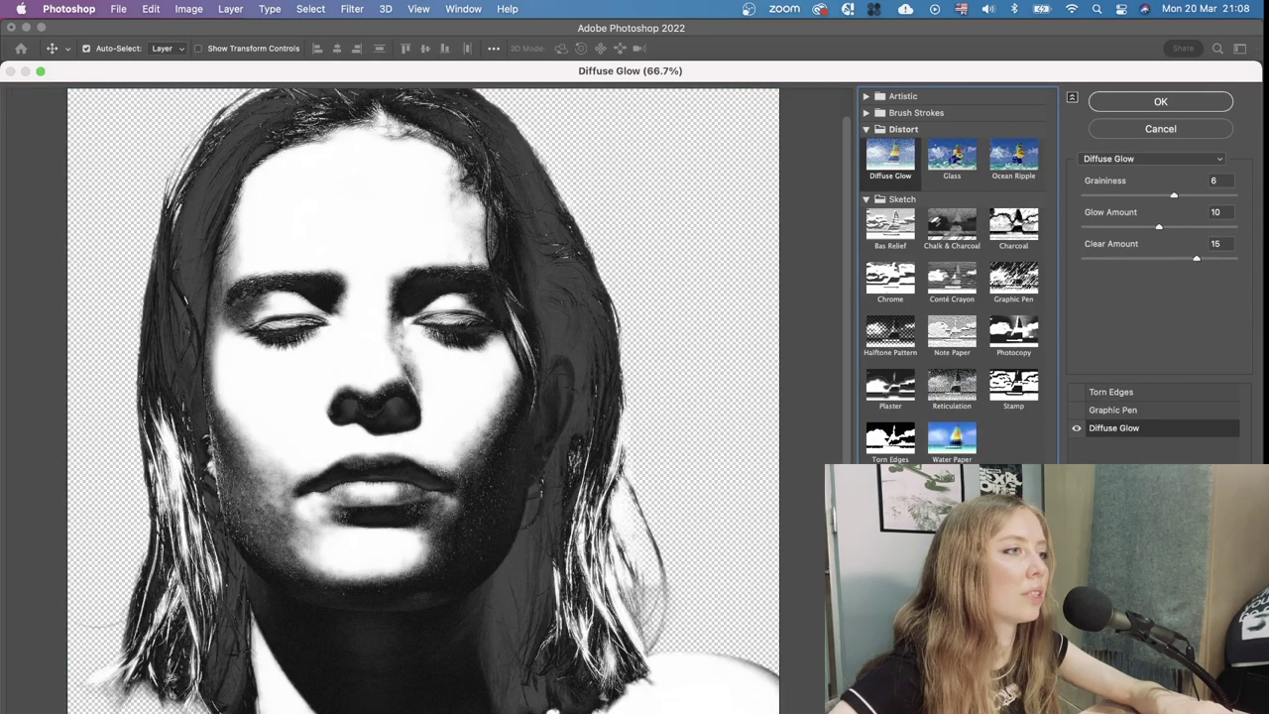
click(1168, 229)
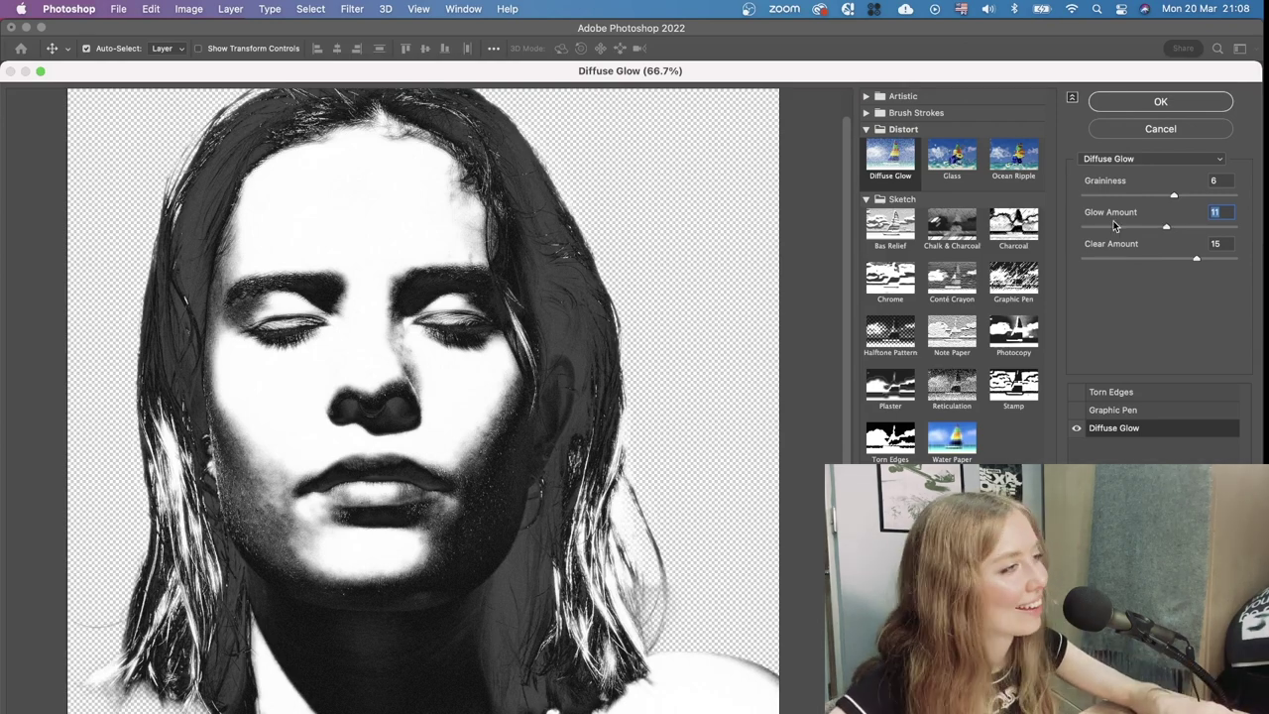
key(super+minus)
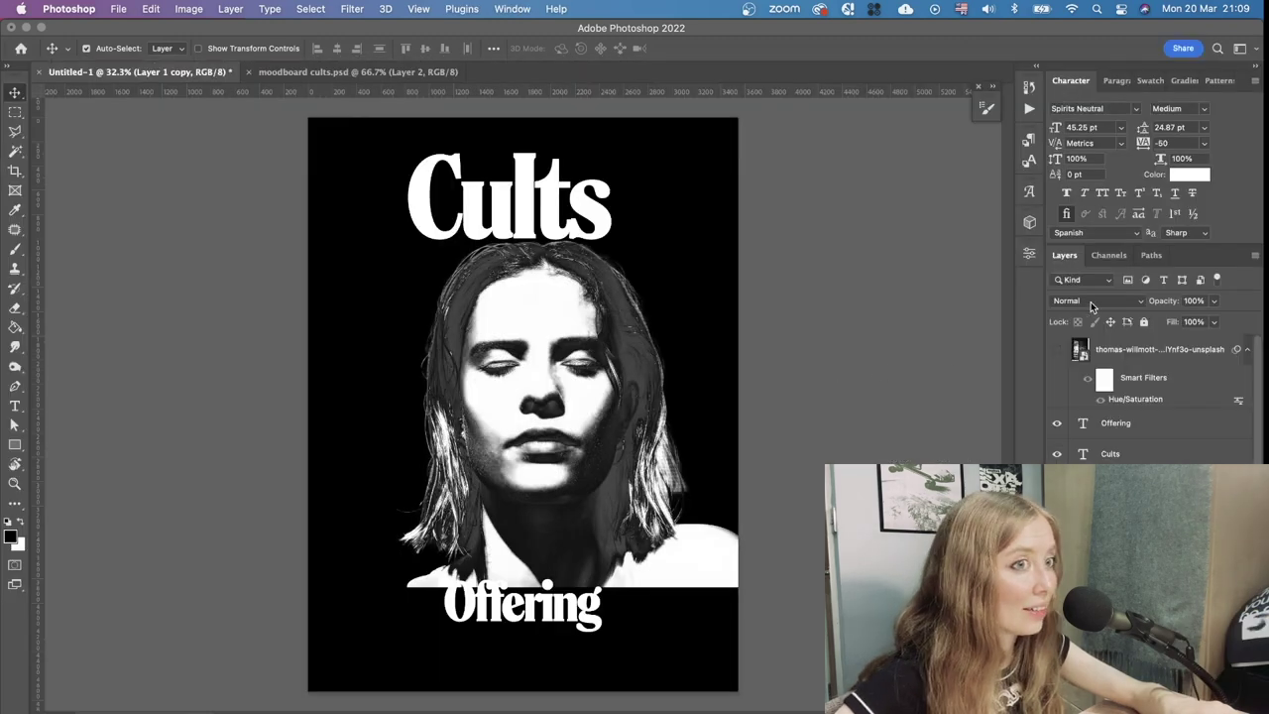
Hide the Diffuse Glow copy and reshape the halftone portrait's Curves with lifted shadows and a point at input 169, output 54
click(1090, 302)
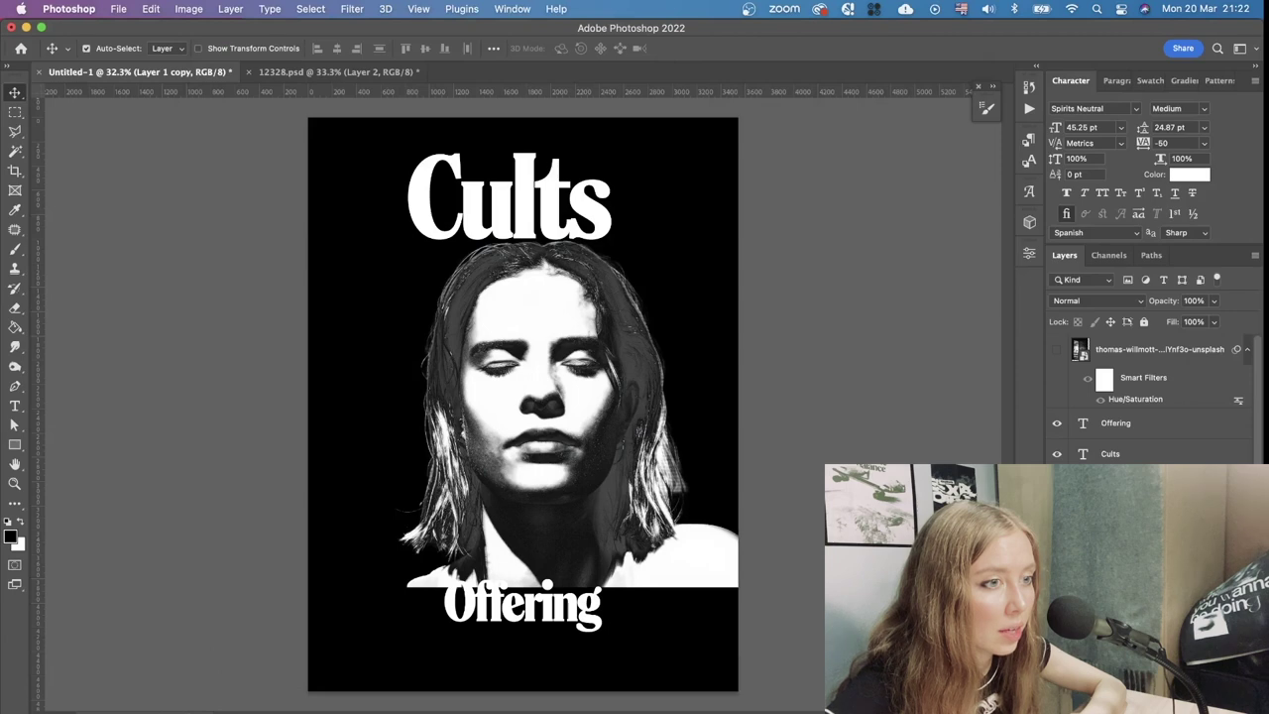
key(Delete)
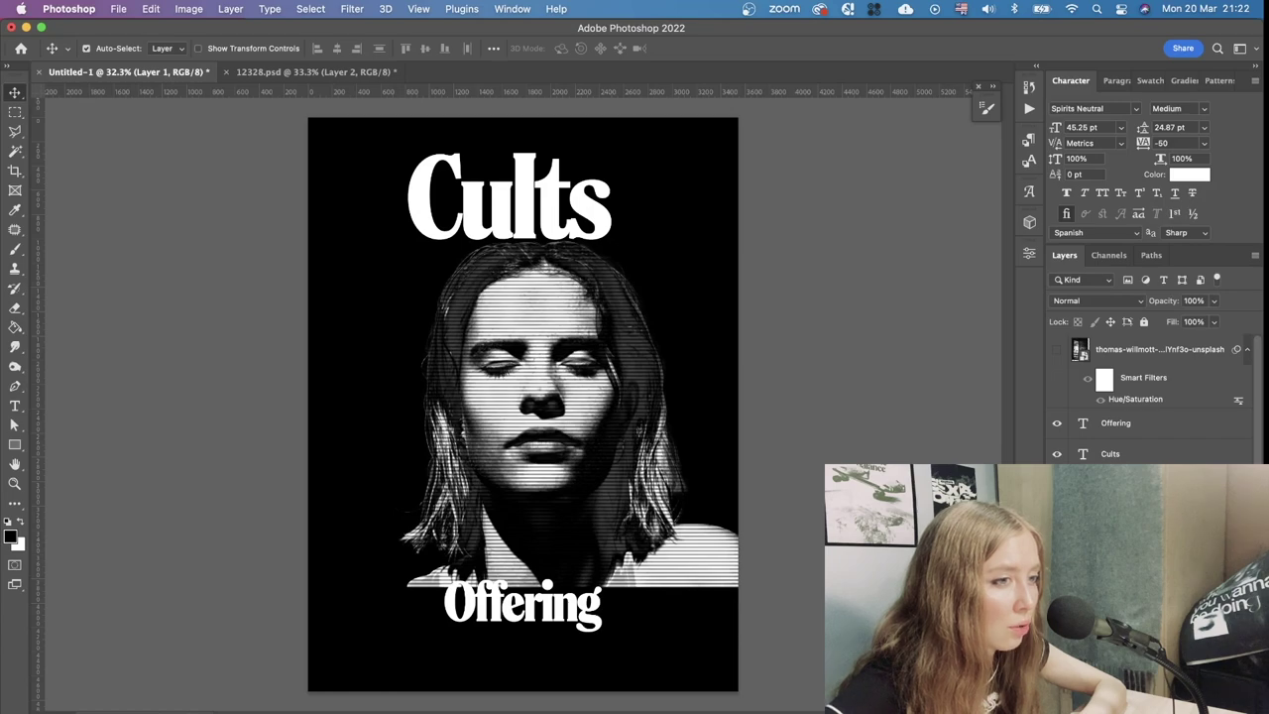
key(super+z)
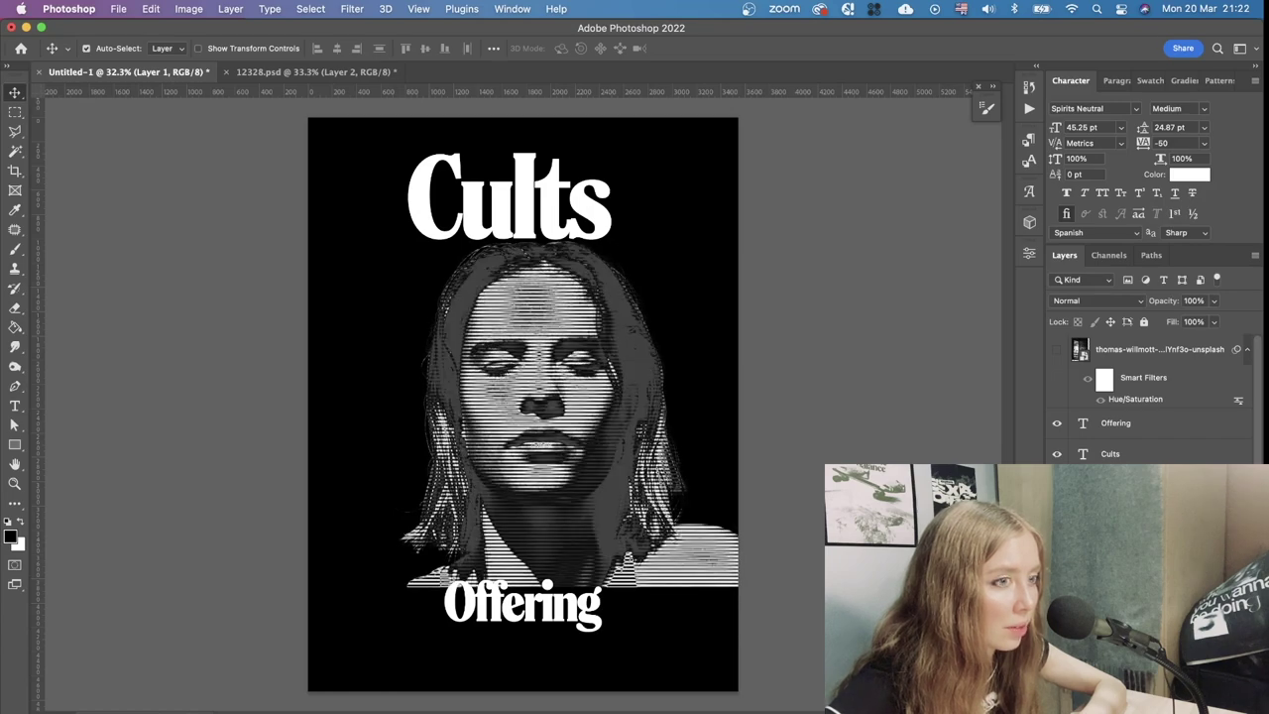
scroll(517, 385, up, 5)
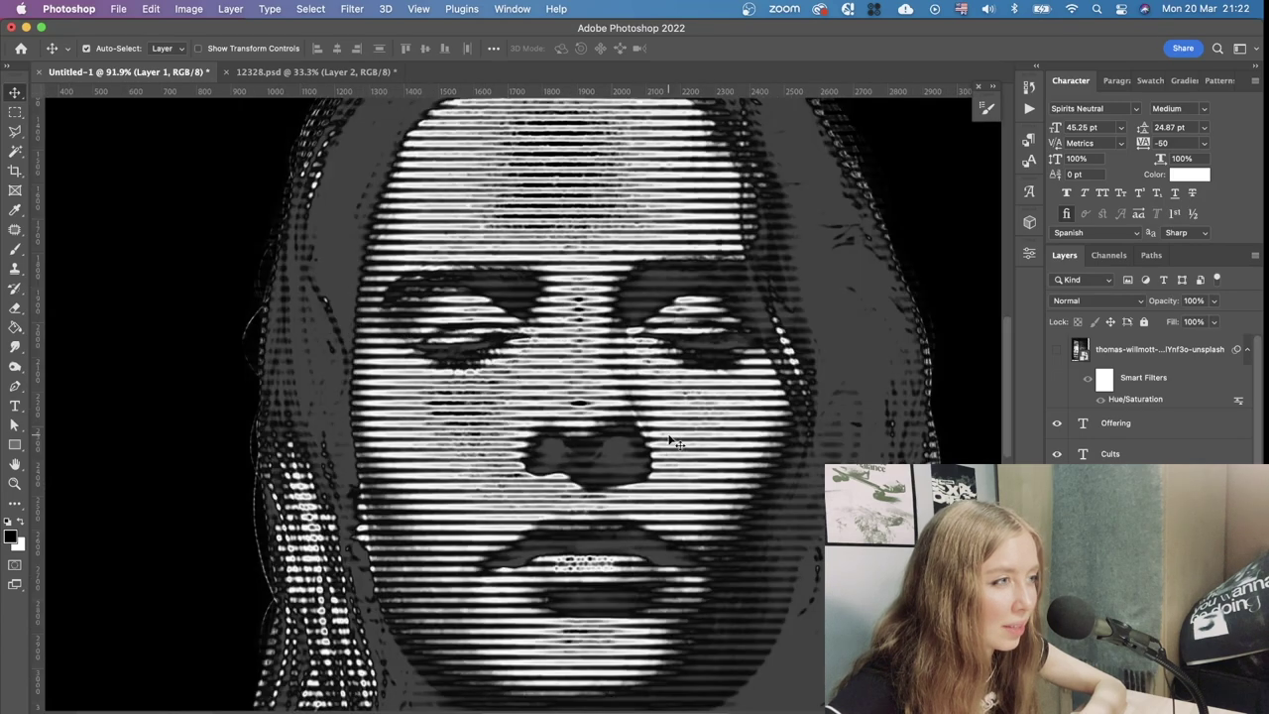
scroll(674, 443, down, 5)
key(ctrl+m)
scroll(623, 456, up, 2)
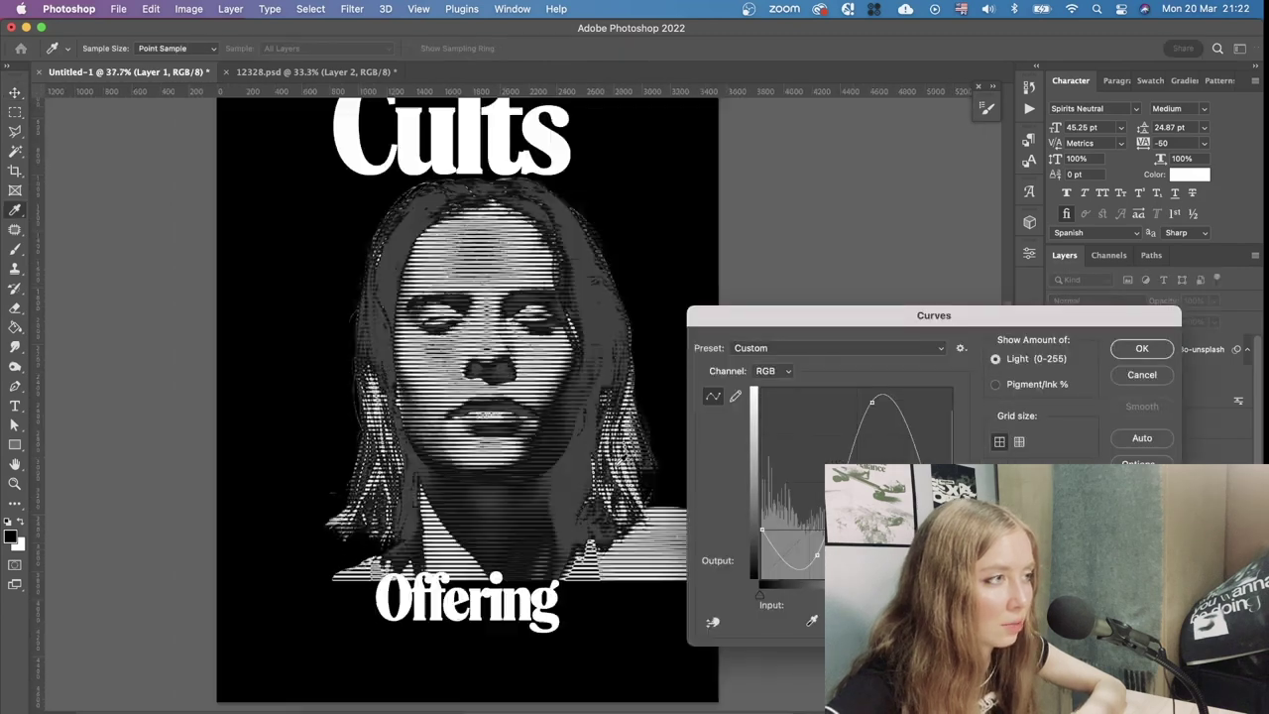
drag(764, 528, 810, 507)
drag(953, 575, 887, 537)
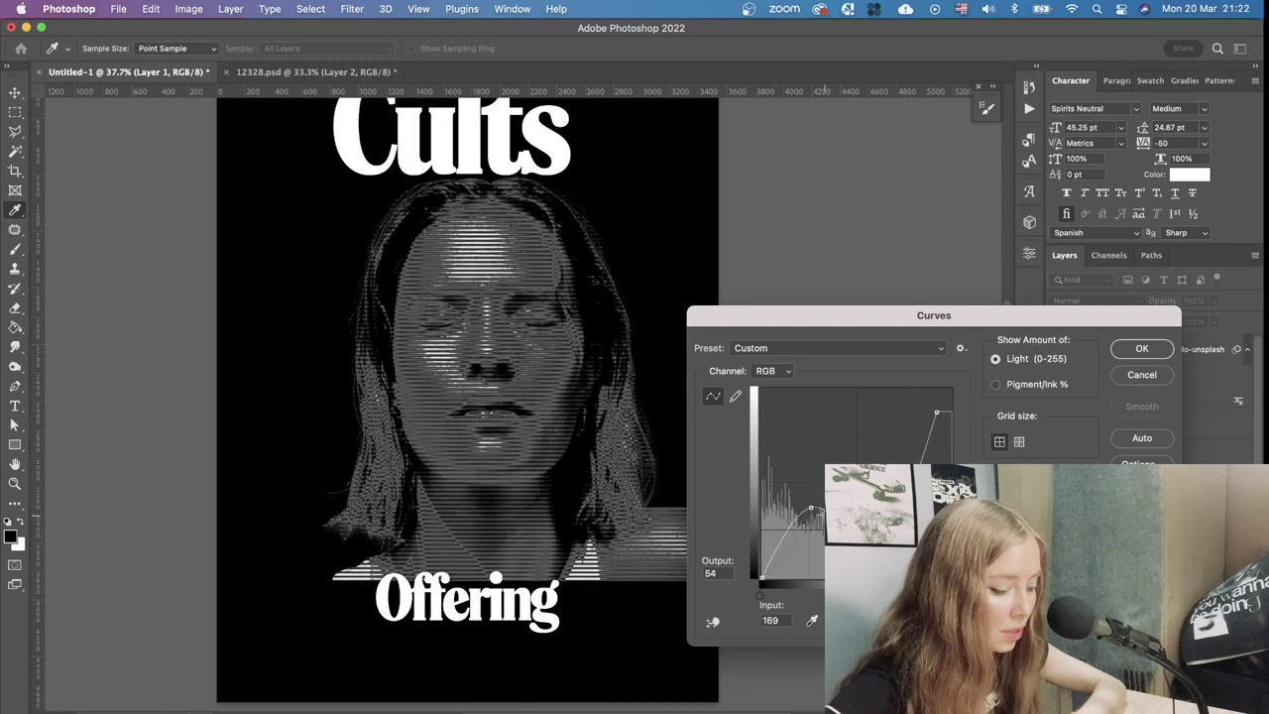
Refine the halftone portrait's curve with clipped shadows, a point at input 156, output 20, and a raised highlight point, and apply it
mouse_move(810, 509)
mouse_down()
mouse_move(812, 536)
mouse_move(823, 505)
mouse_up()
drag(888, 538, 883, 554)
drag(934, 412, 915, 462)
drag(821, 506, 889, 555)
scroll(476, 282, up, 5)
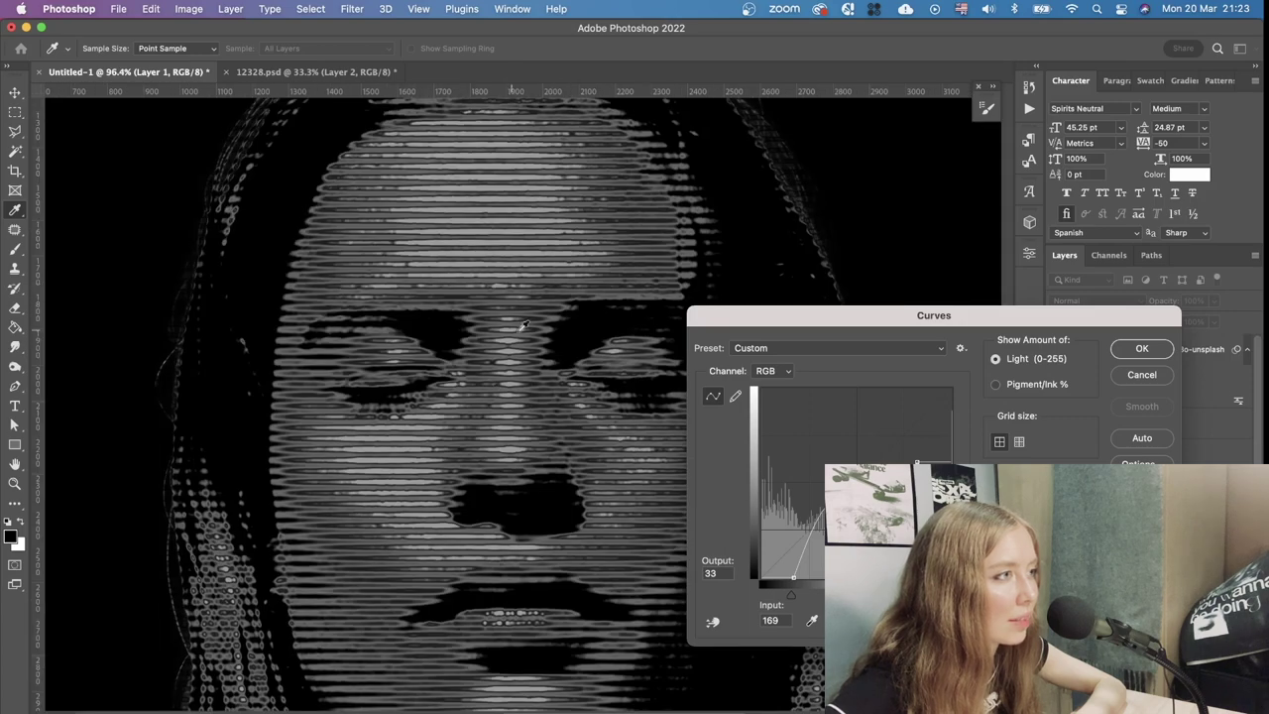
scroll(517, 337, down, 5)
scroll(519, 336, up, 5)
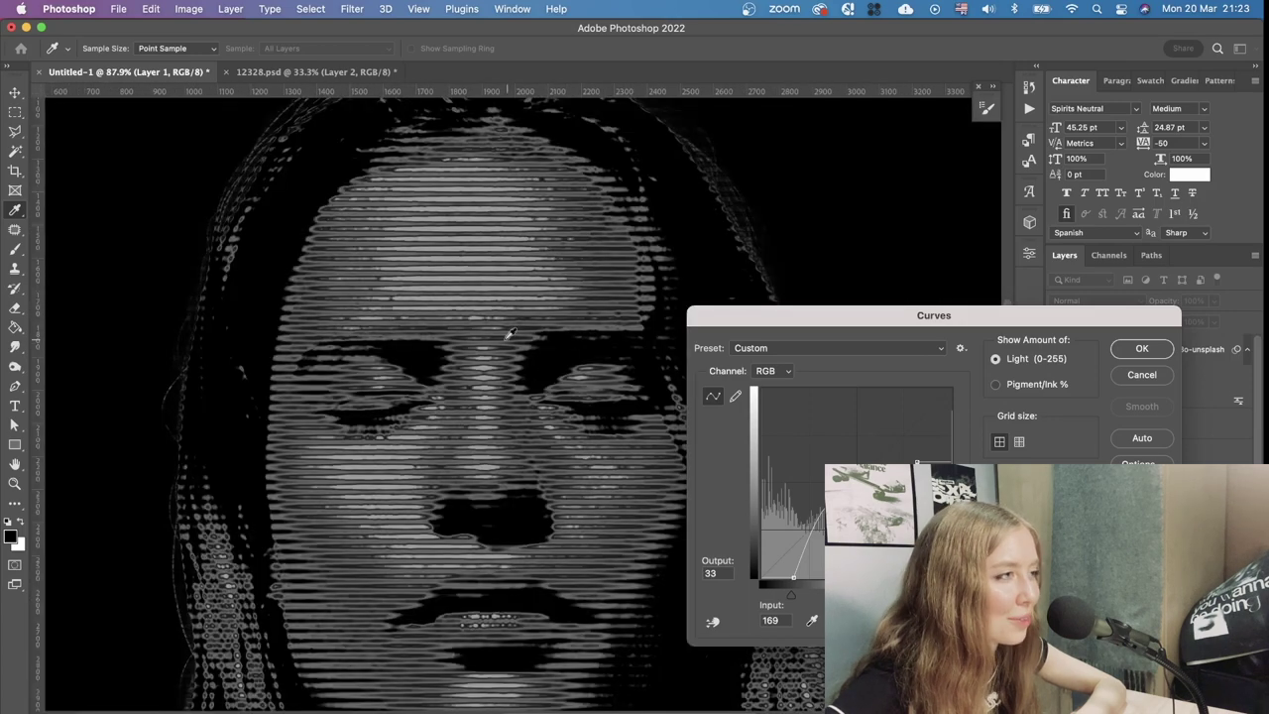
scroll(571, 339, down, 2)
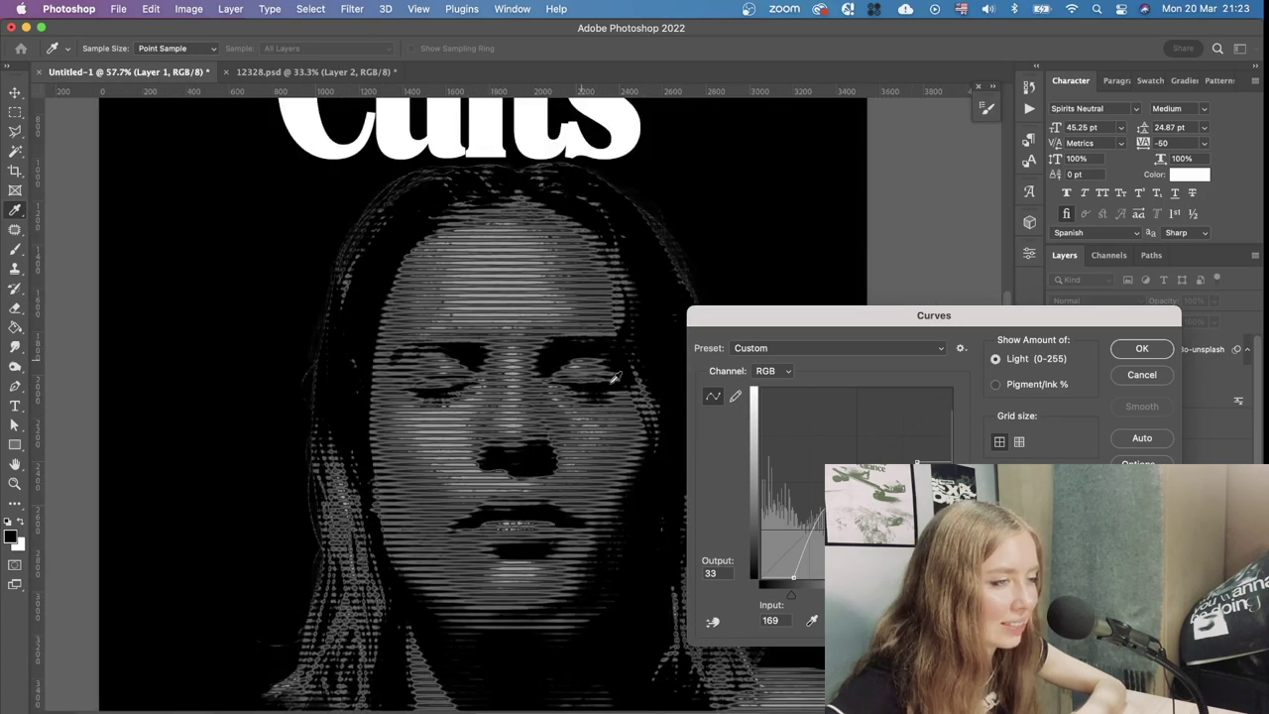
drag(836, 502, 821, 512)
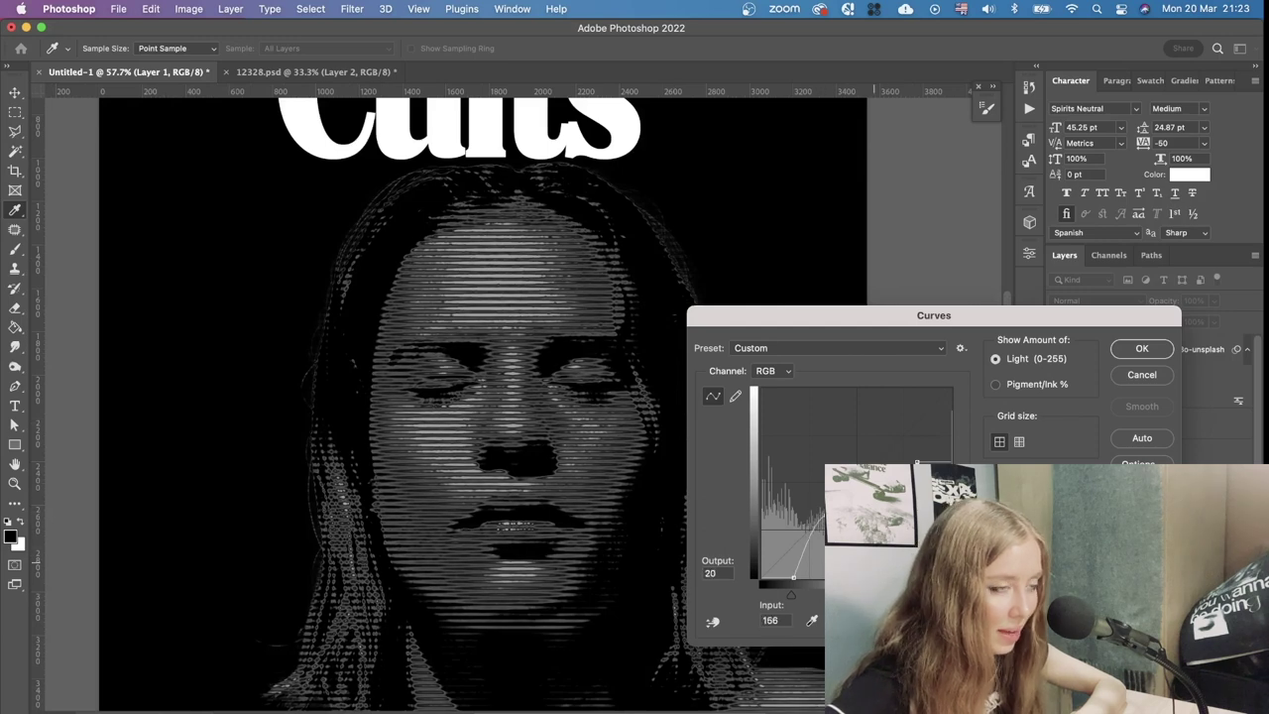
drag(916, 461, 926, 421)
scroll(607, 430, down, 2)
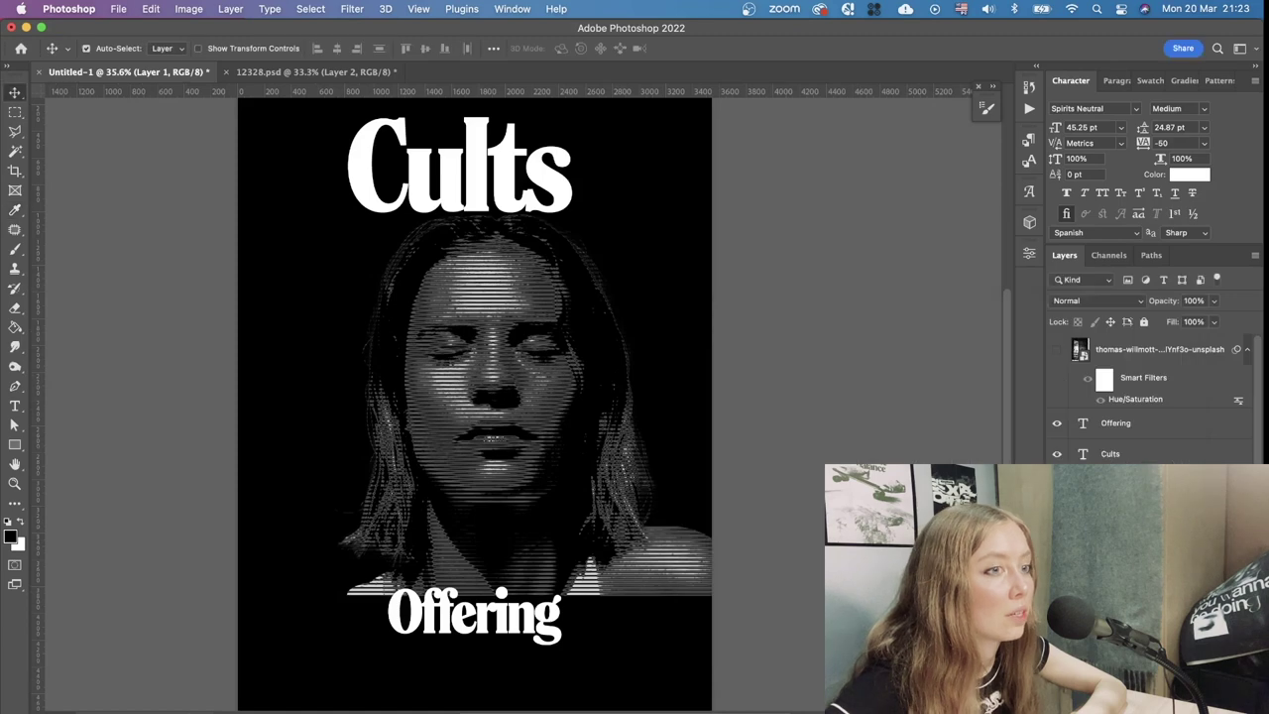
Show the Diffuse Glow portrait copy and apply a Gaussian Blur with a radius of about 27.6 pixels
click(1057, 485)
click(1120, 485)
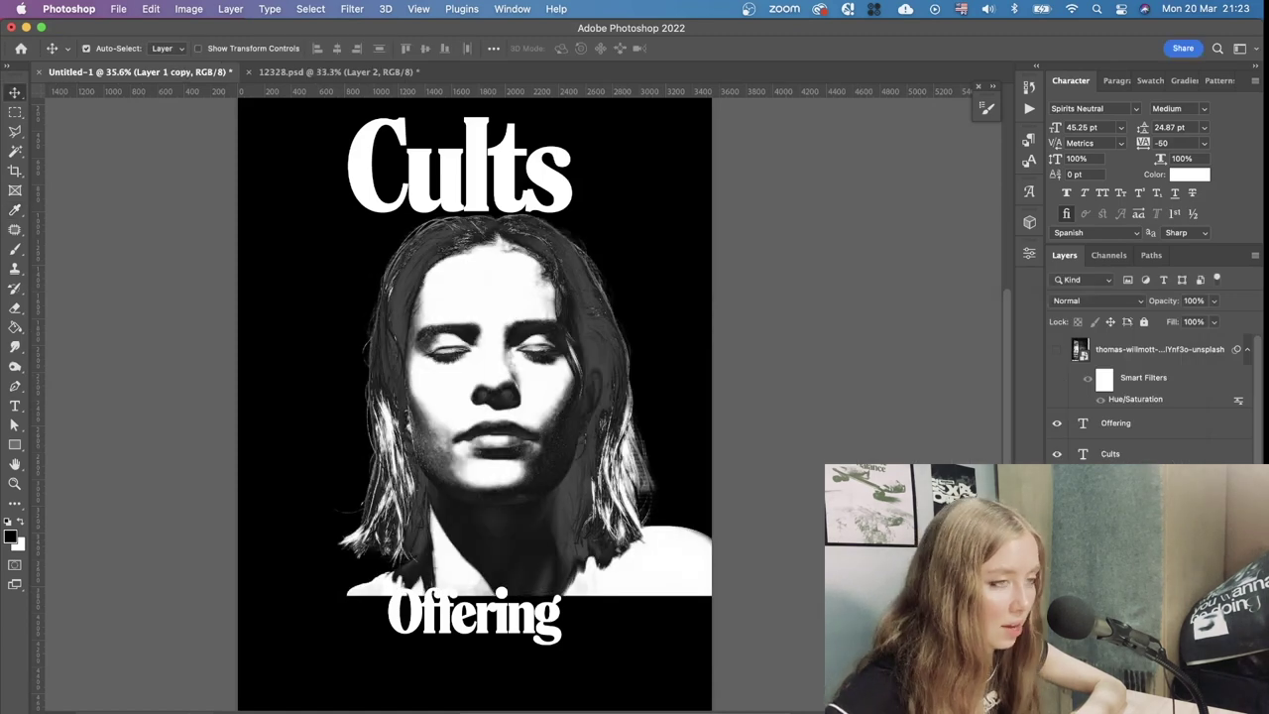
click(1102, 301)
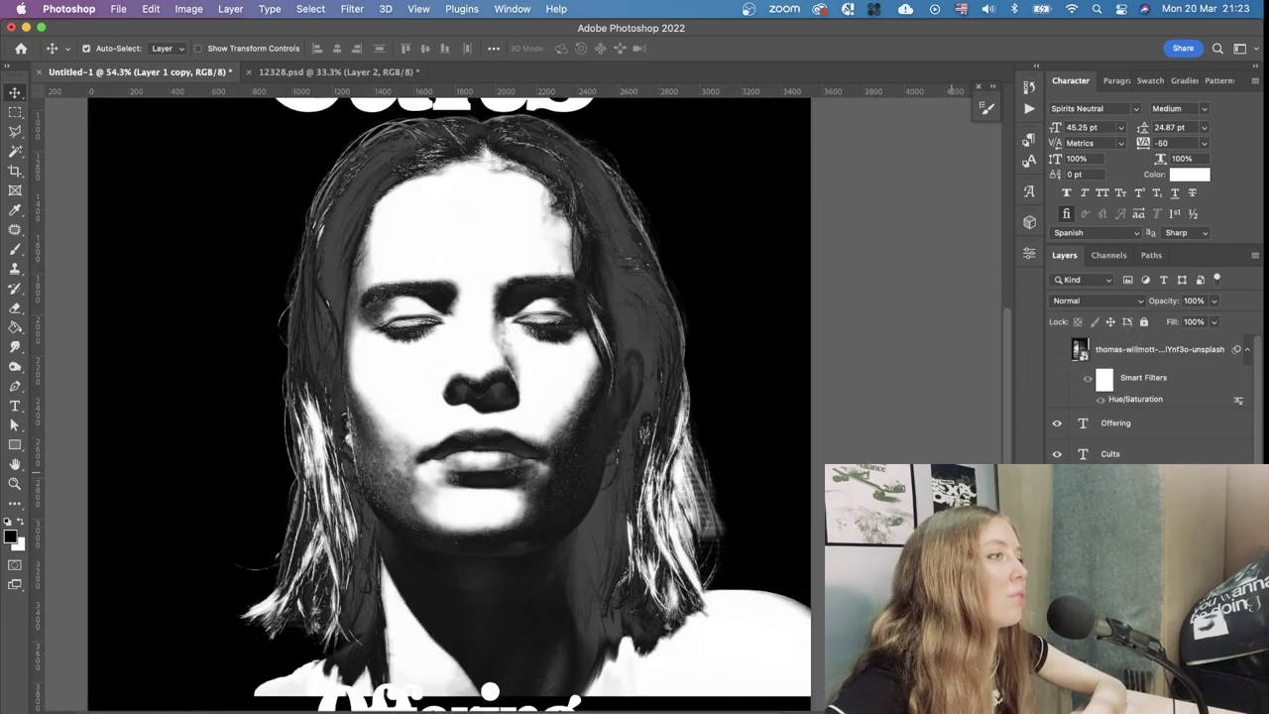
scroll(660, 458, down, 4)
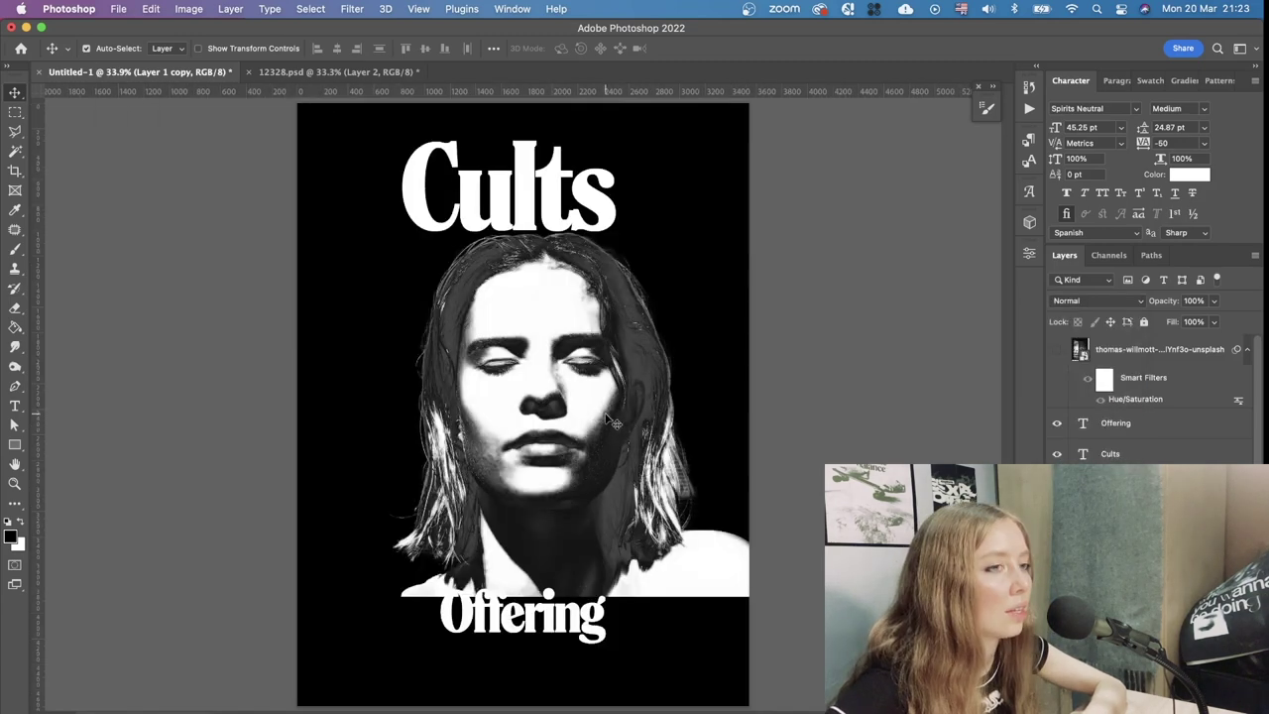
click(352, 9)
mouse_move(361, 212)
click(622, 253)
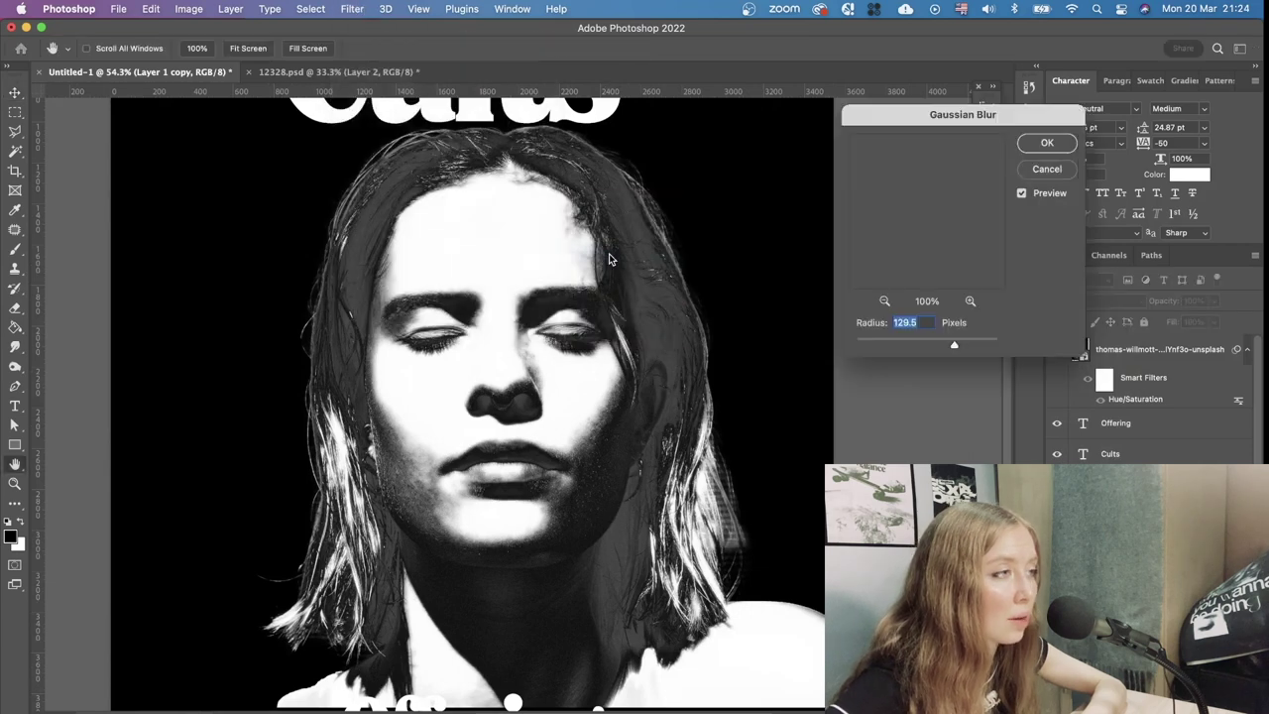
drag(954, 344, 920, 346)
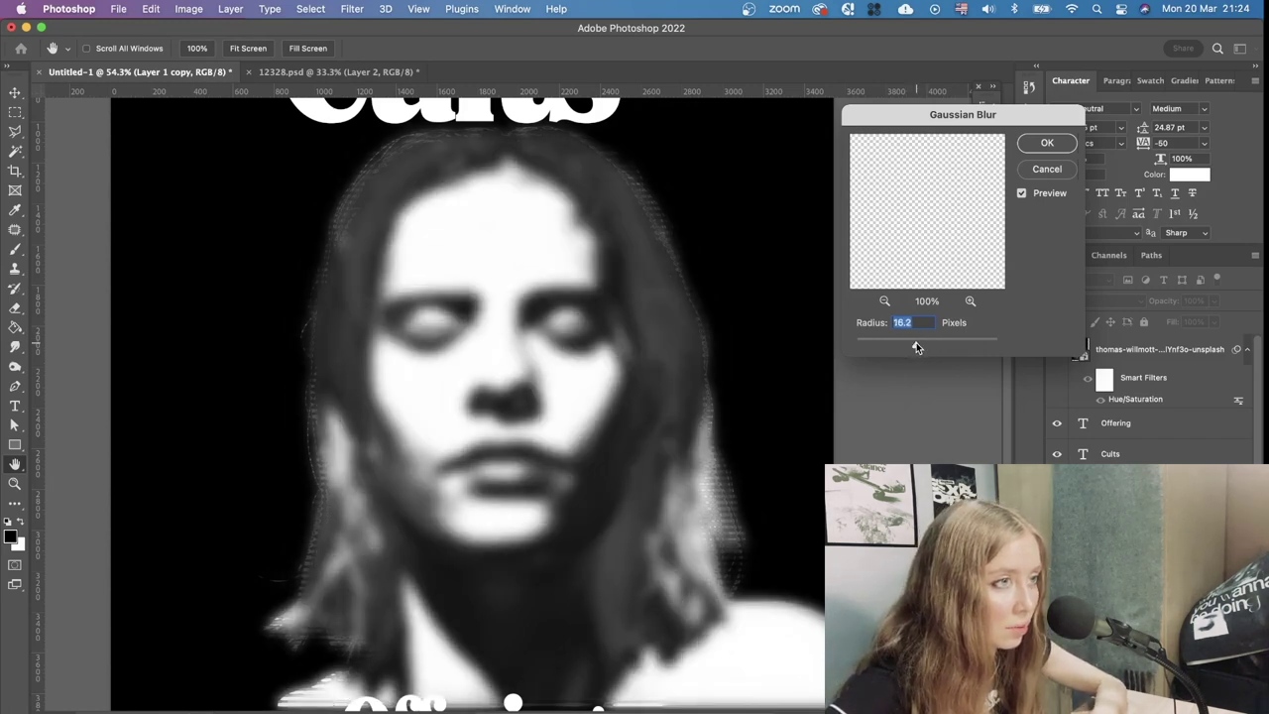
drag(917, 346, 922, 346)
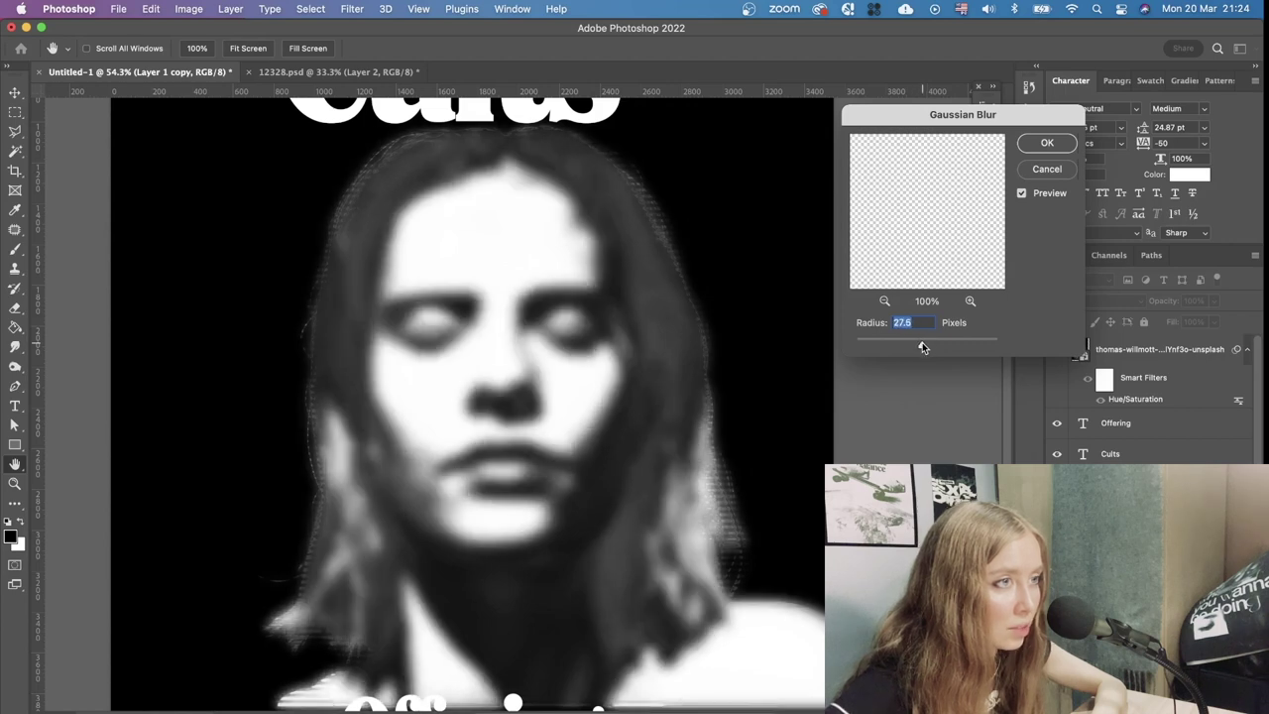
click(1045, 143)
Try the Screen blend mode on the blurred portrait copy and inspect how it combines with the halftone lines
click(1117, 299)
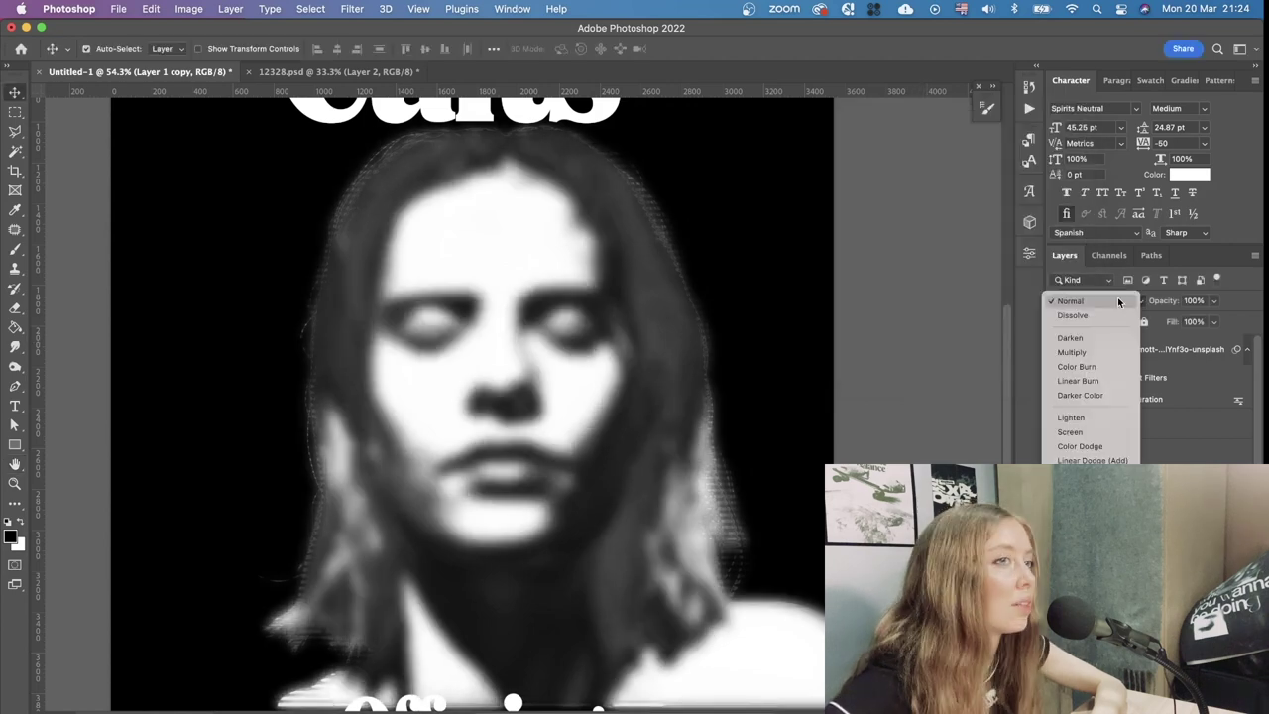
click(1093, 430)
scroll(635, 434, down, 5)
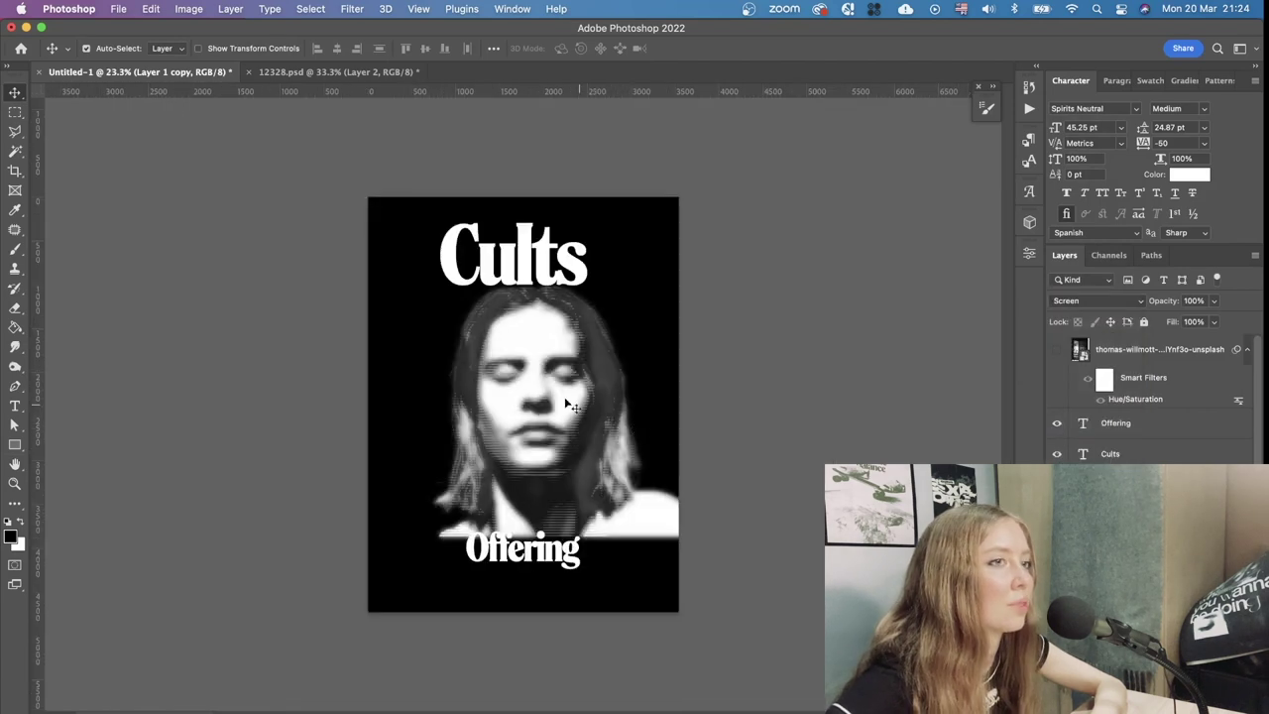
scroll(555, 375, up, 5)
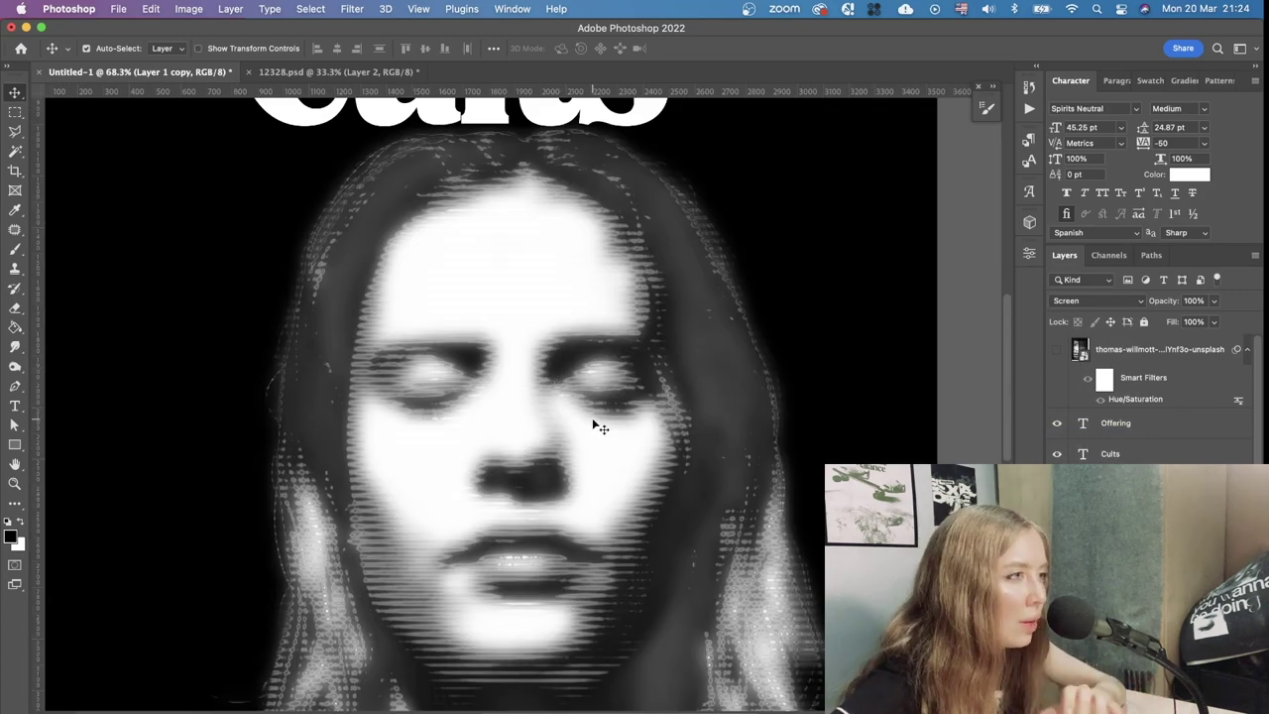
scroll(595, 397, up, 8)
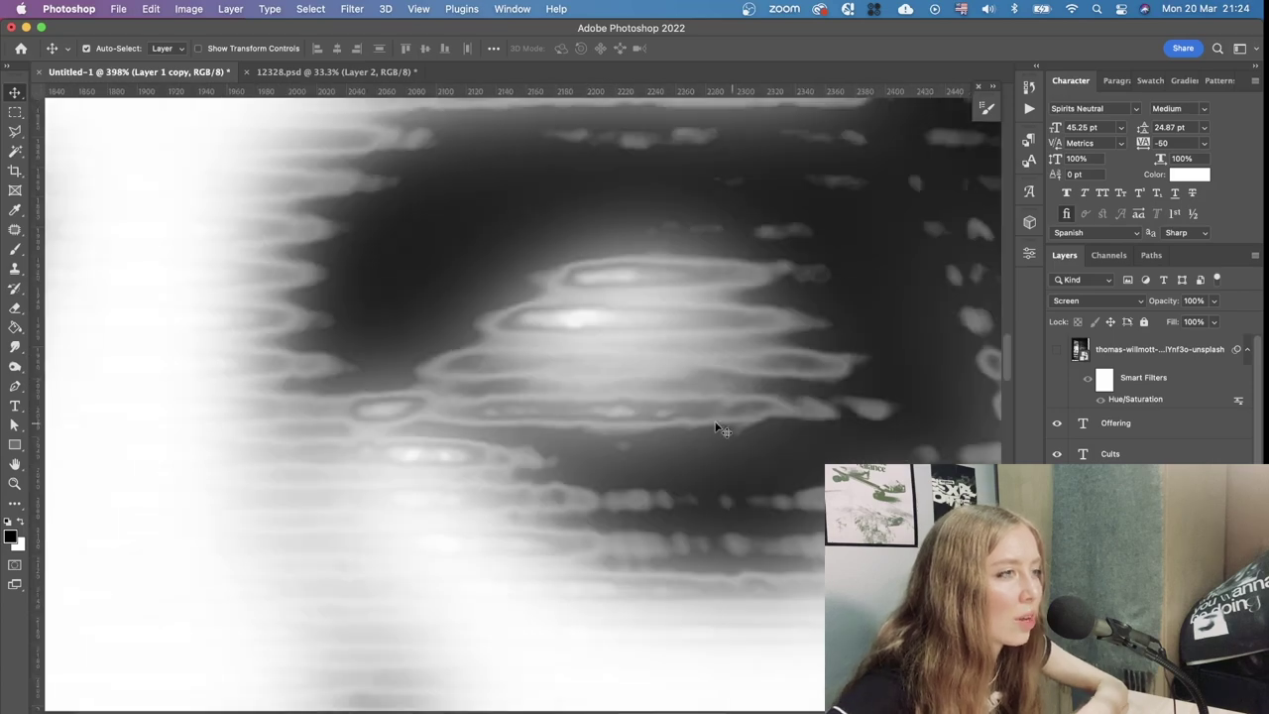
scroll(759, 431, down, 8)
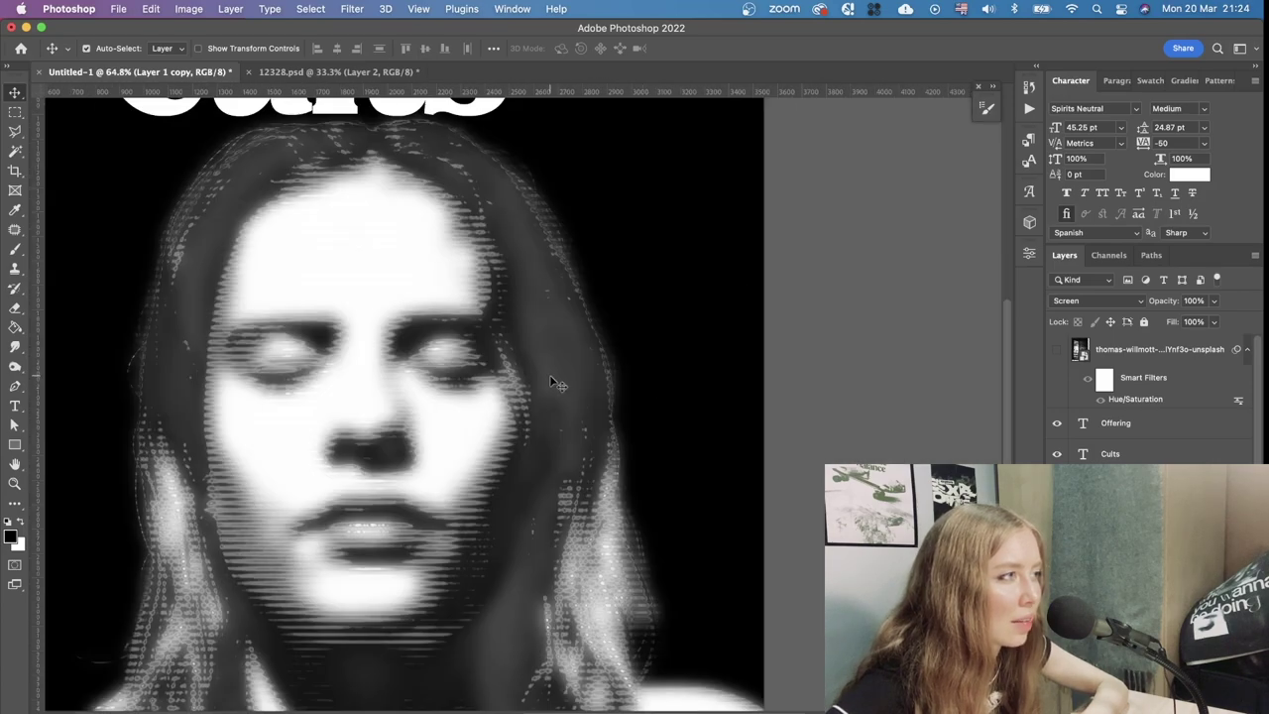
scroll(557, 383, down, 3)
Set the blurred portrait copy's blend mode to Linear Light and check the face detail
click(1091, 300)
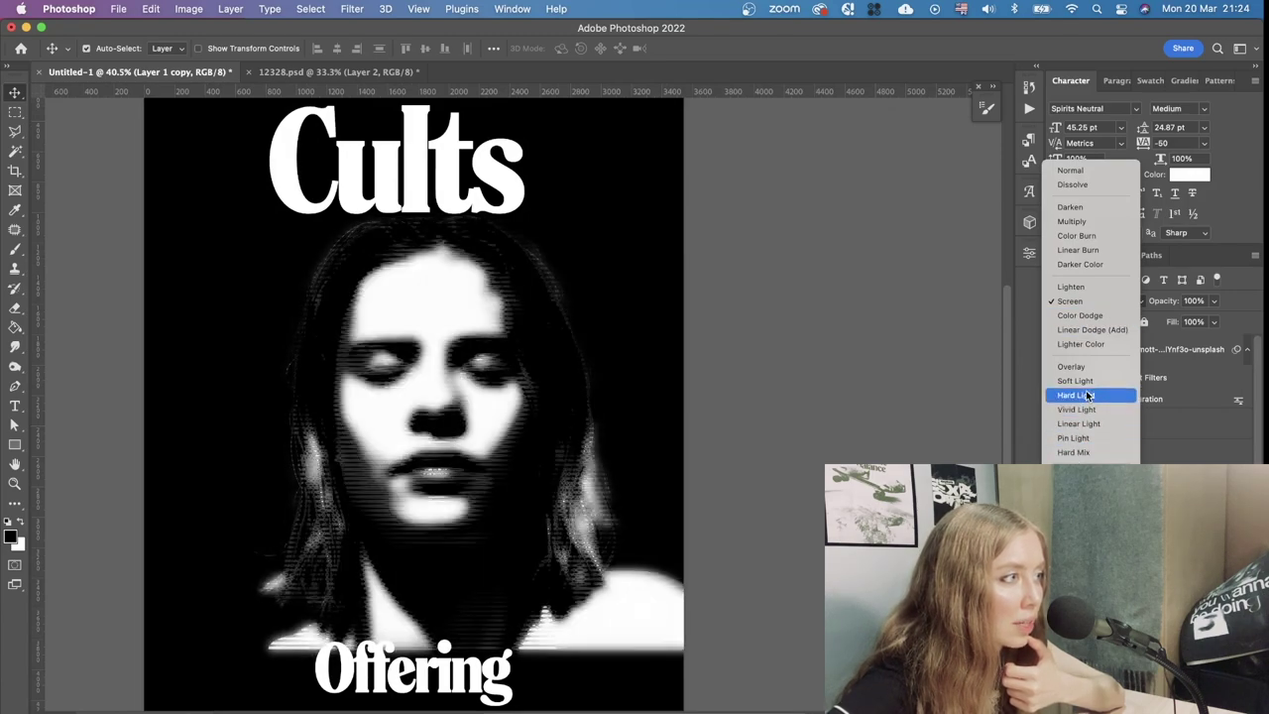
click(1078, 423)
scroll(562, 367, down, 2)
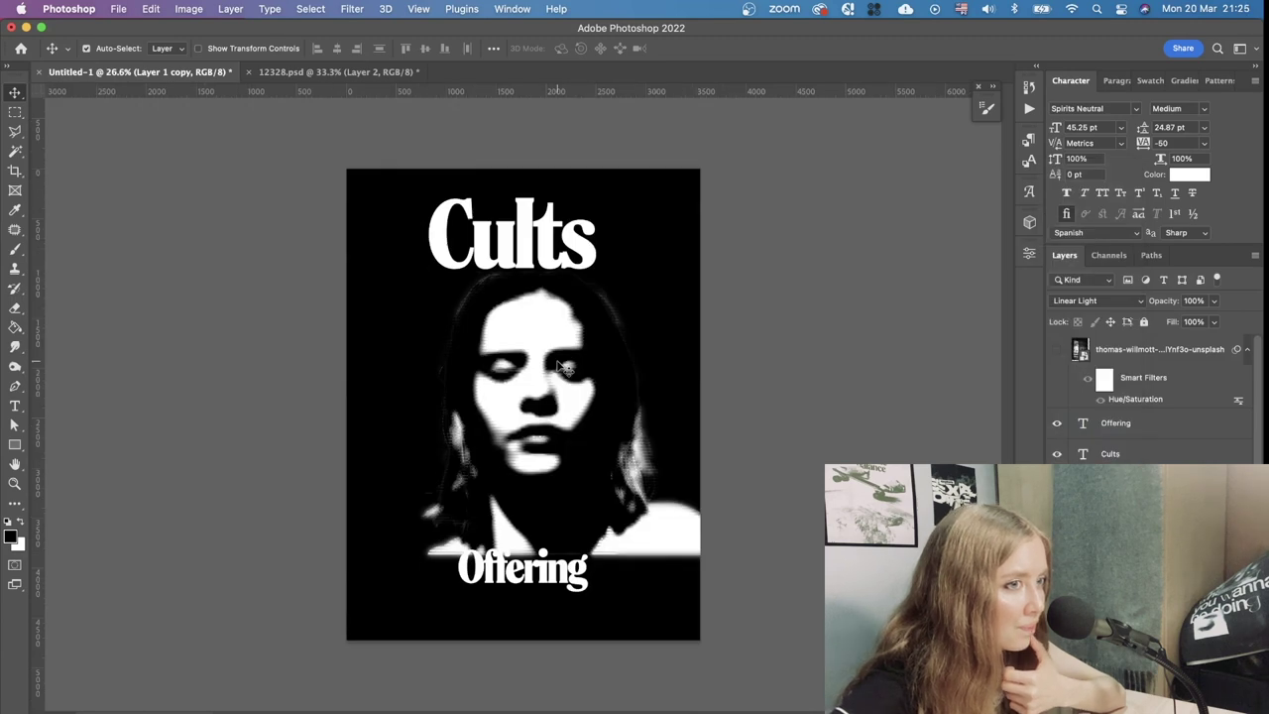
scroll(563, 367, up, 5)
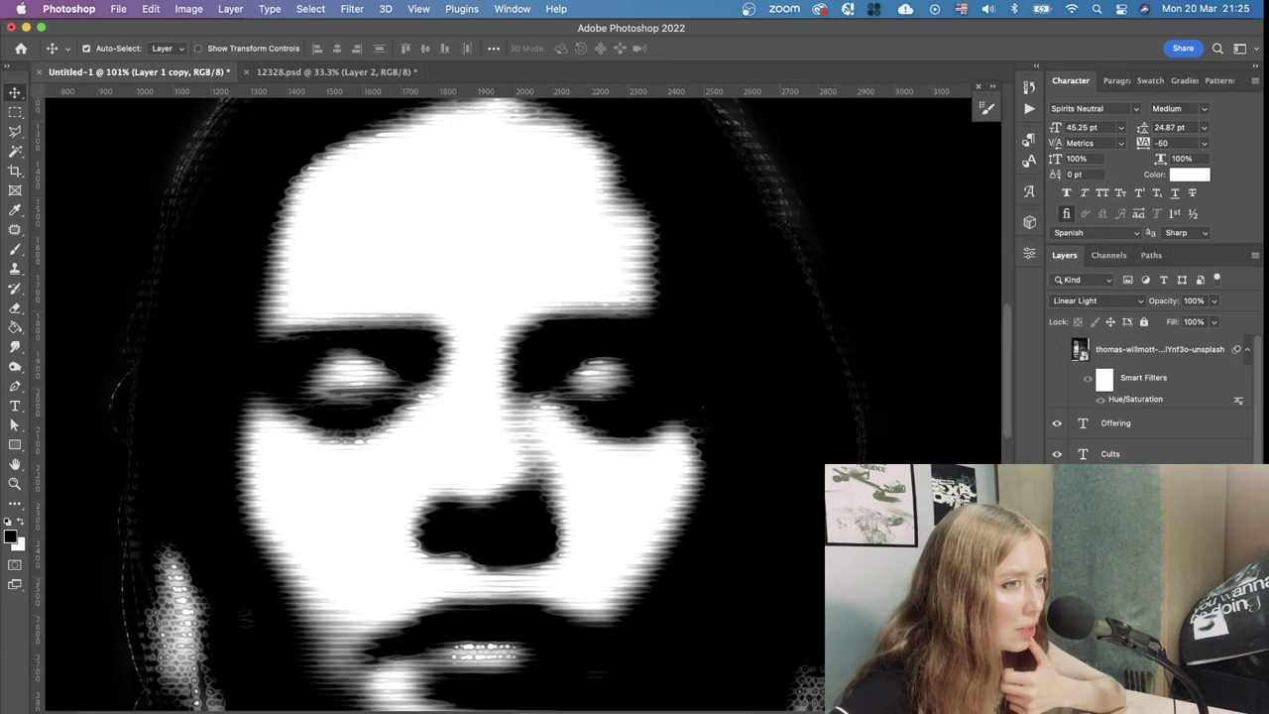
scroll(562, 367, down, 3)
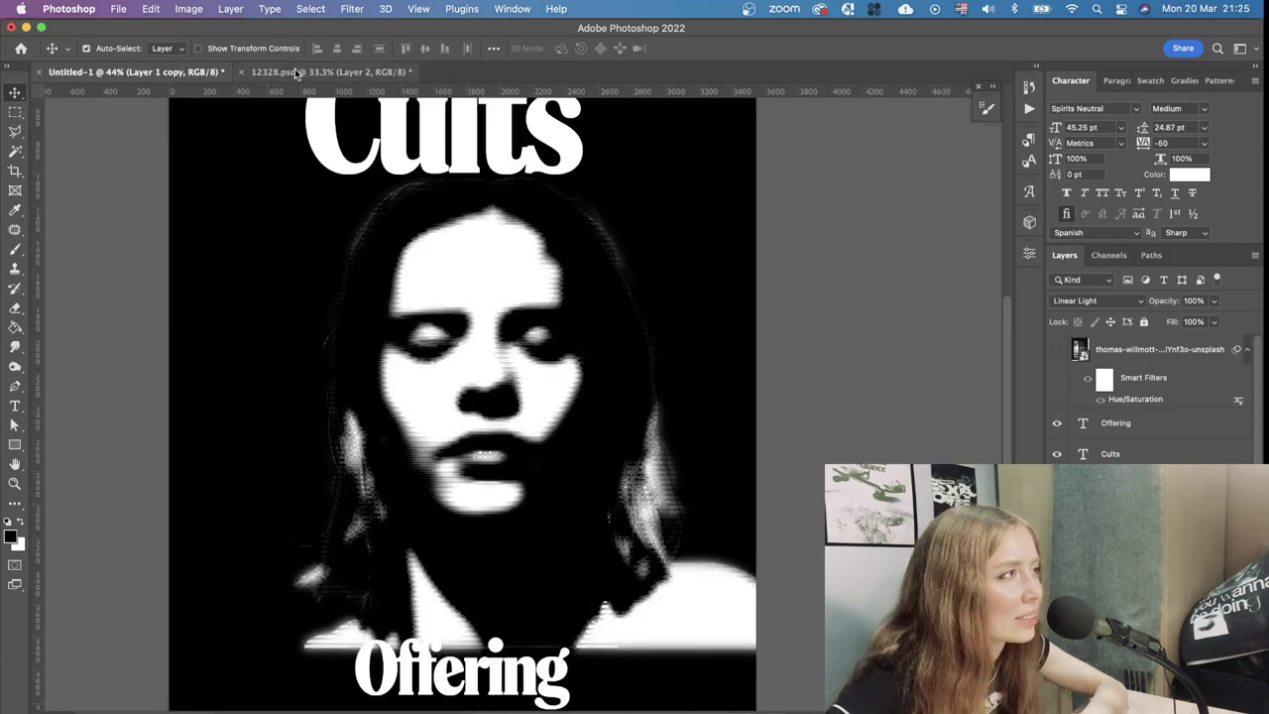
Adjust the halftone portrait's Curves with a point at input 143, output 27, further clipped blacks and a raised shadow point, and apply it
key(super+m)
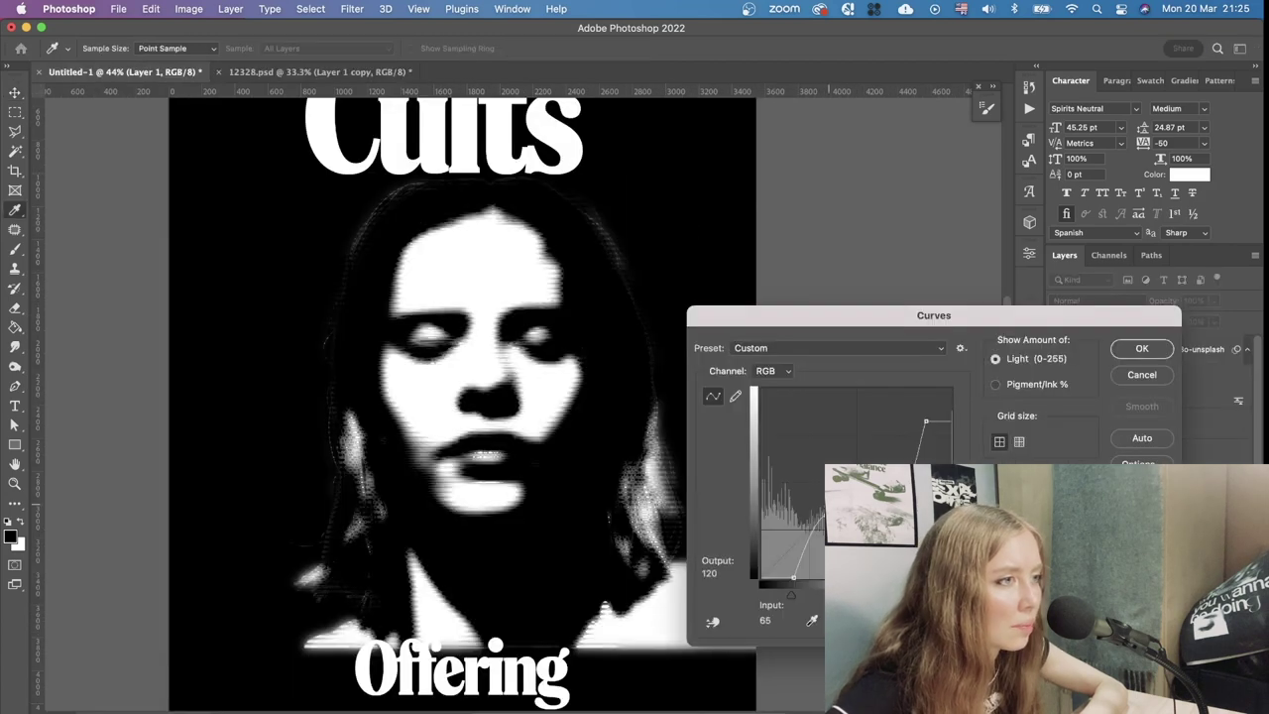
drag(836, 527, 854, 563)
mouse_move(925, 422)
mouse_down()
mouse_move(952, 492)
mouse_move(944, 437)
mouse_up()
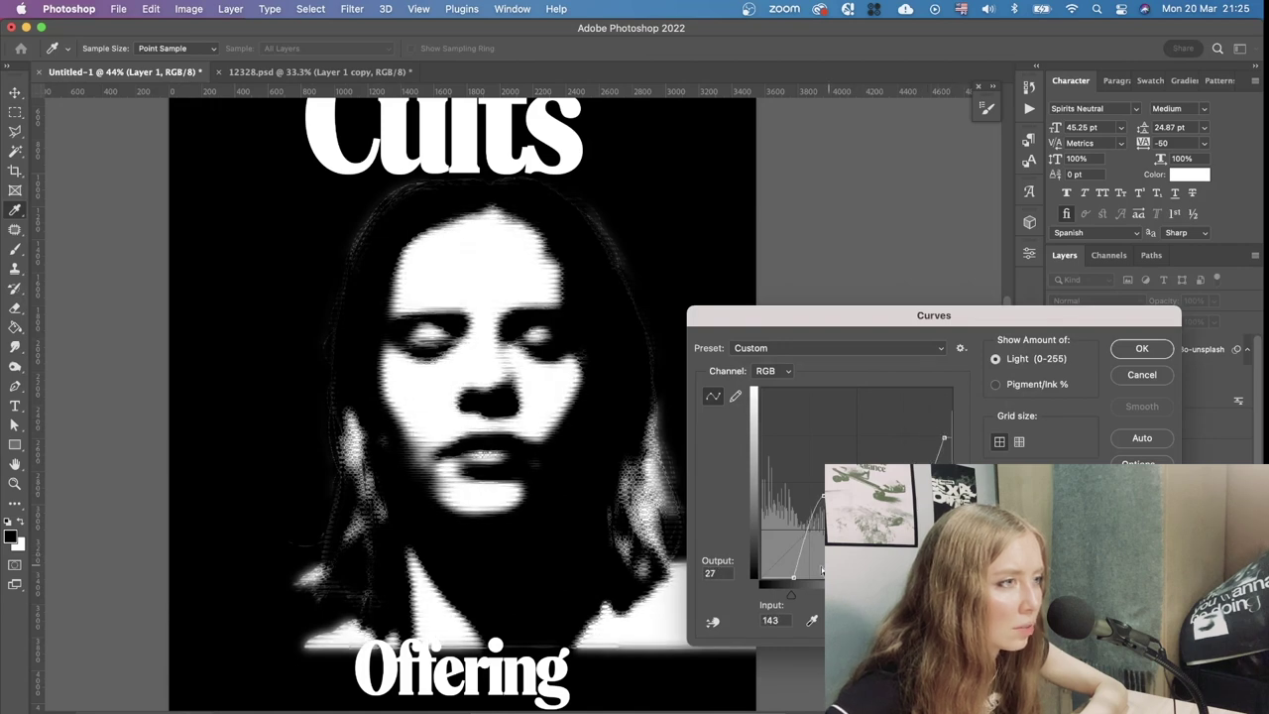
drag(788, 578, 801, 580)
drag(821, 495, 831, 458)
scroll(519, 421, down, 5)
click(1141, 349)
key(v)
scroll(566, 372, up, 5)
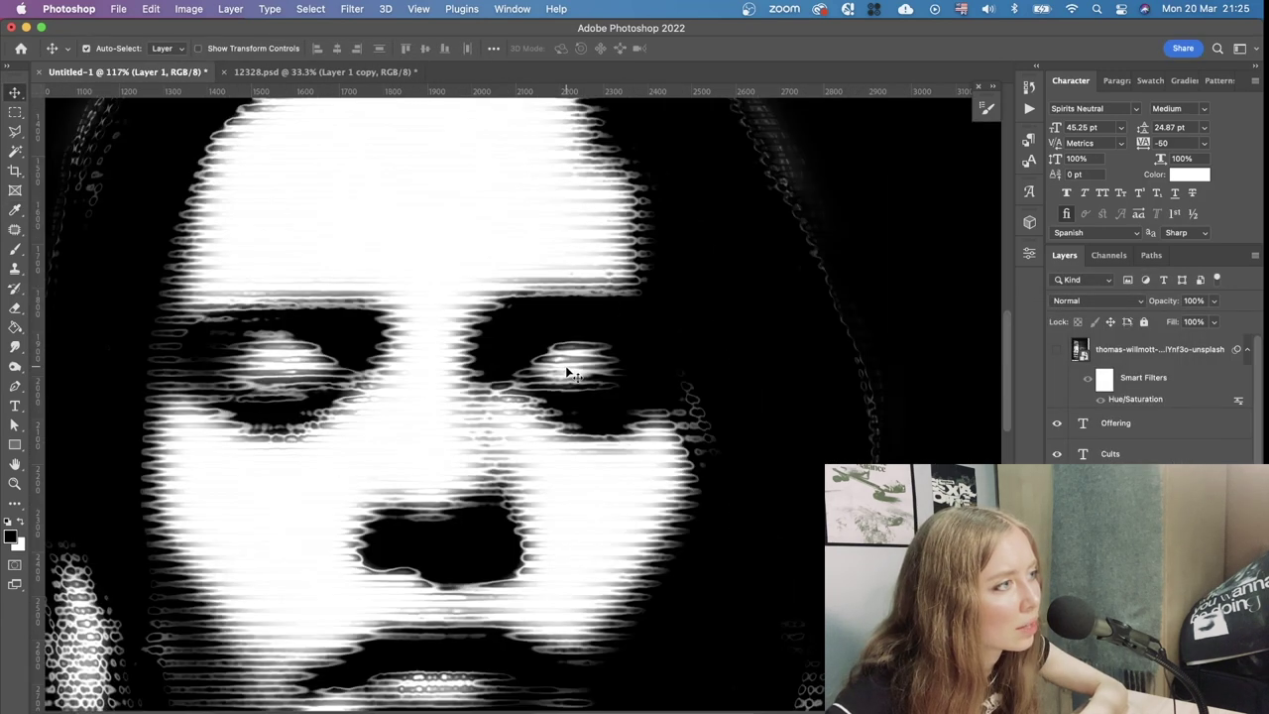
Review the halftone portrait's Halftone Pattern settings in the Filter Gallery
scroll(566, 372, down, 2)
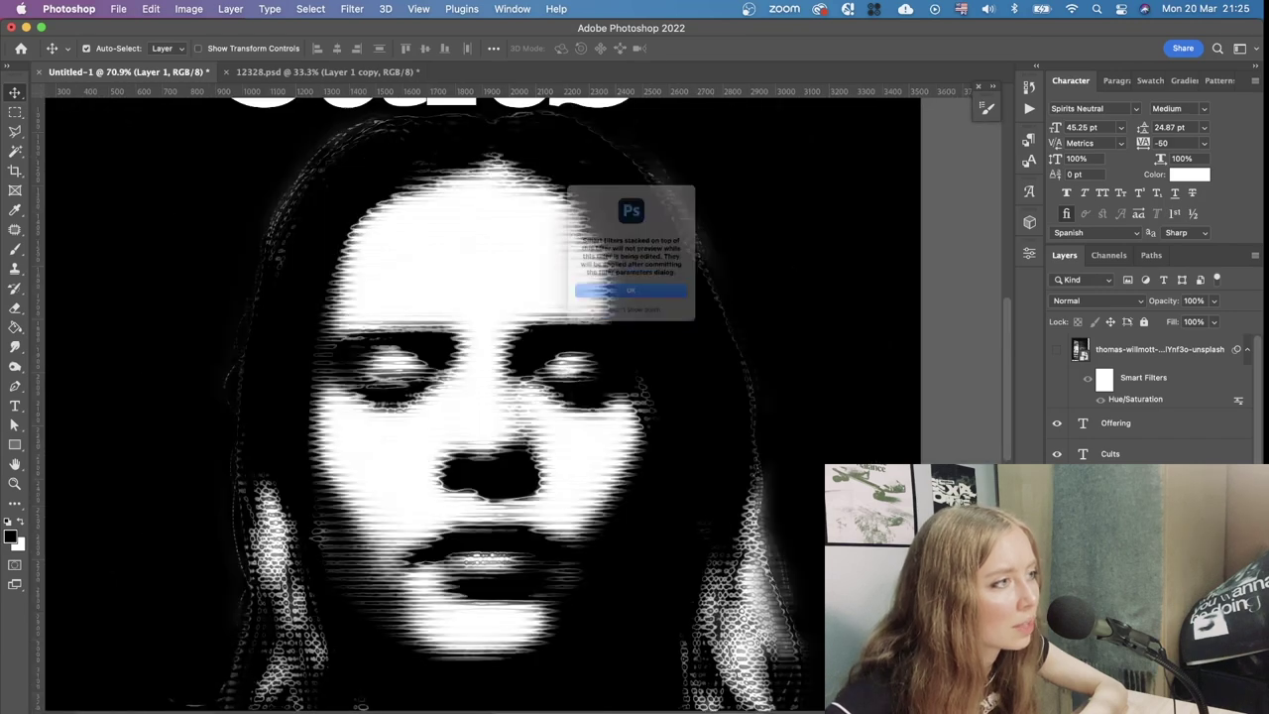
click(644, 328)
click(1116, 429)
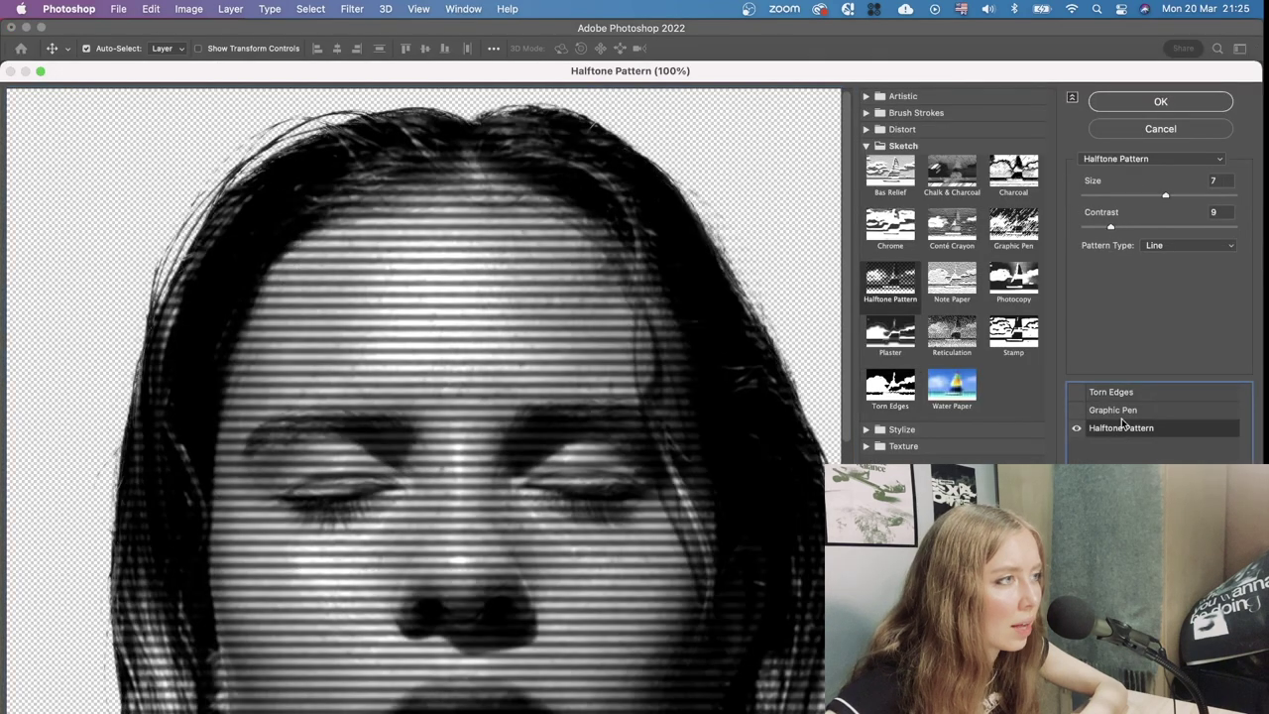
click(1162, 101)
Examine the combined halftone and glow portrait both as a whole poster and close up
scroll(695, 434, down, 10)
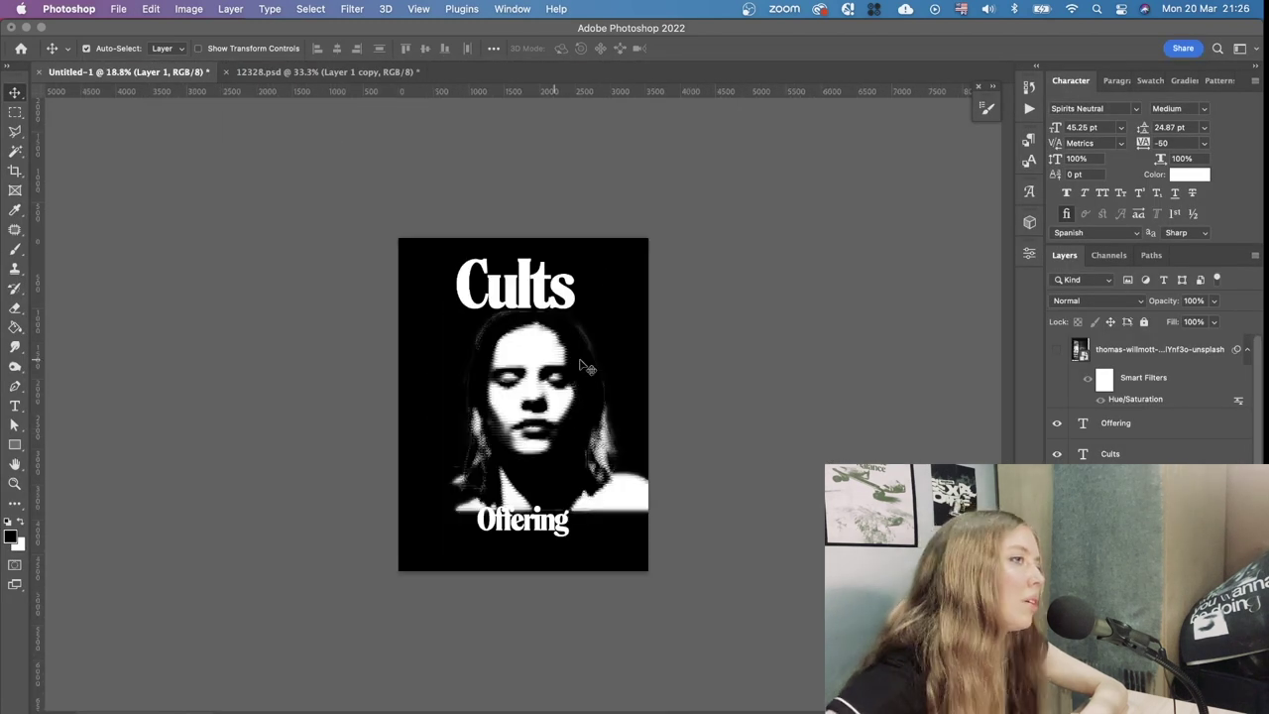
scroll(617, 461, up, 8)
scroll(618, 461, down, 3)
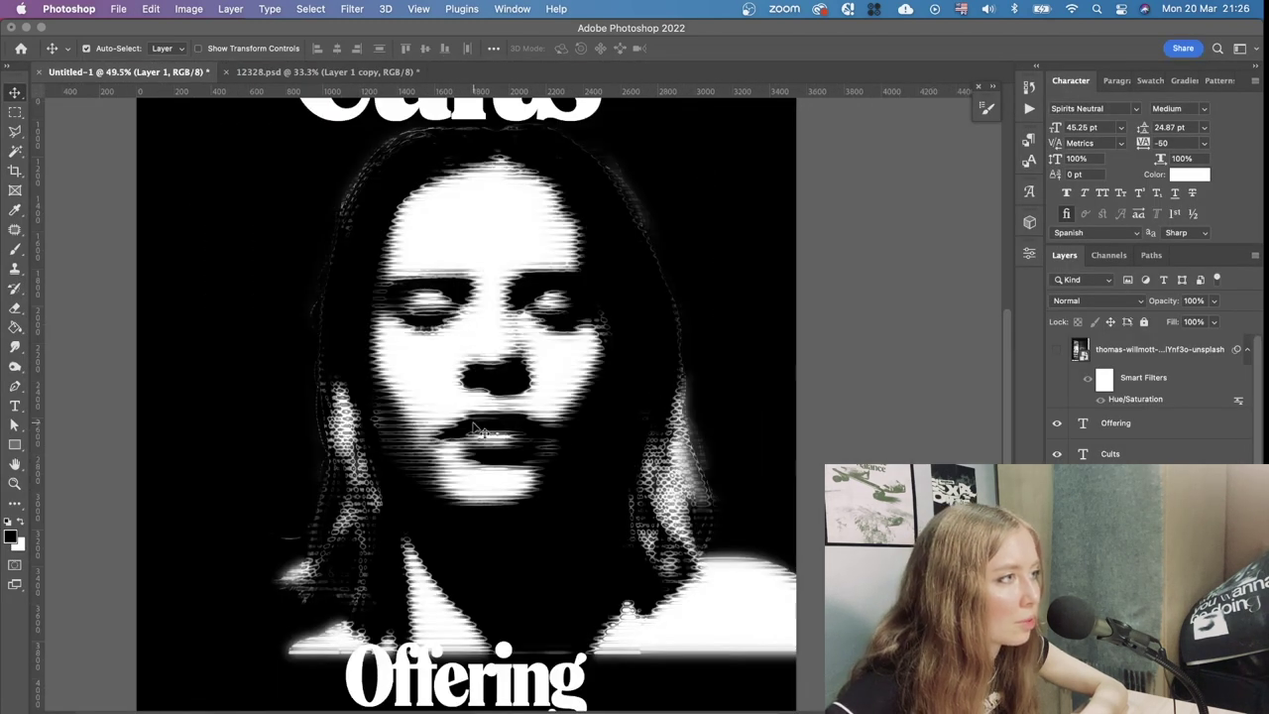
scroll(476, 427, down, 6)
scroll(394, 423, up, 5)
scroll(663, 450, down, 4)
scroll(663, 450, up, 4)
click(590, 485)
scroll(593, 488, down, 2)
scroll(575, 396, up, 2)
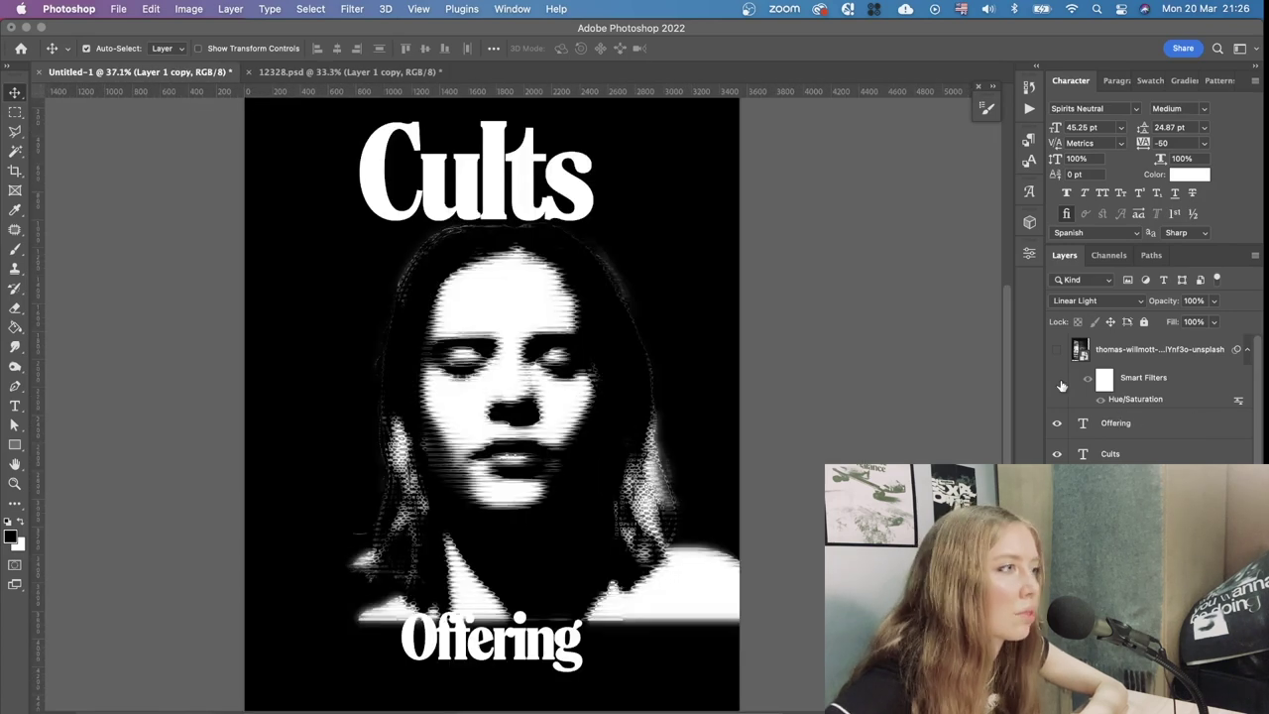
Show the overlaid window photo at 100% opacity and move it slightly down on the poster
click(1057, 349)
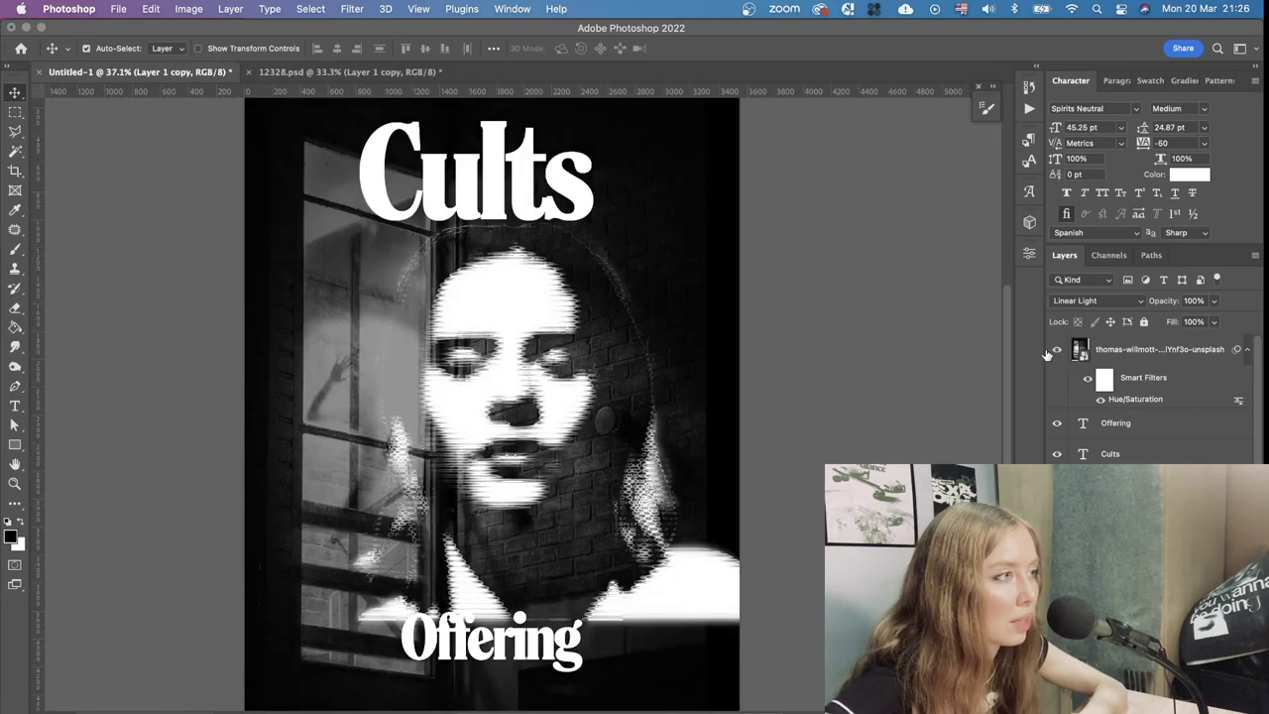
click(1155, 362)
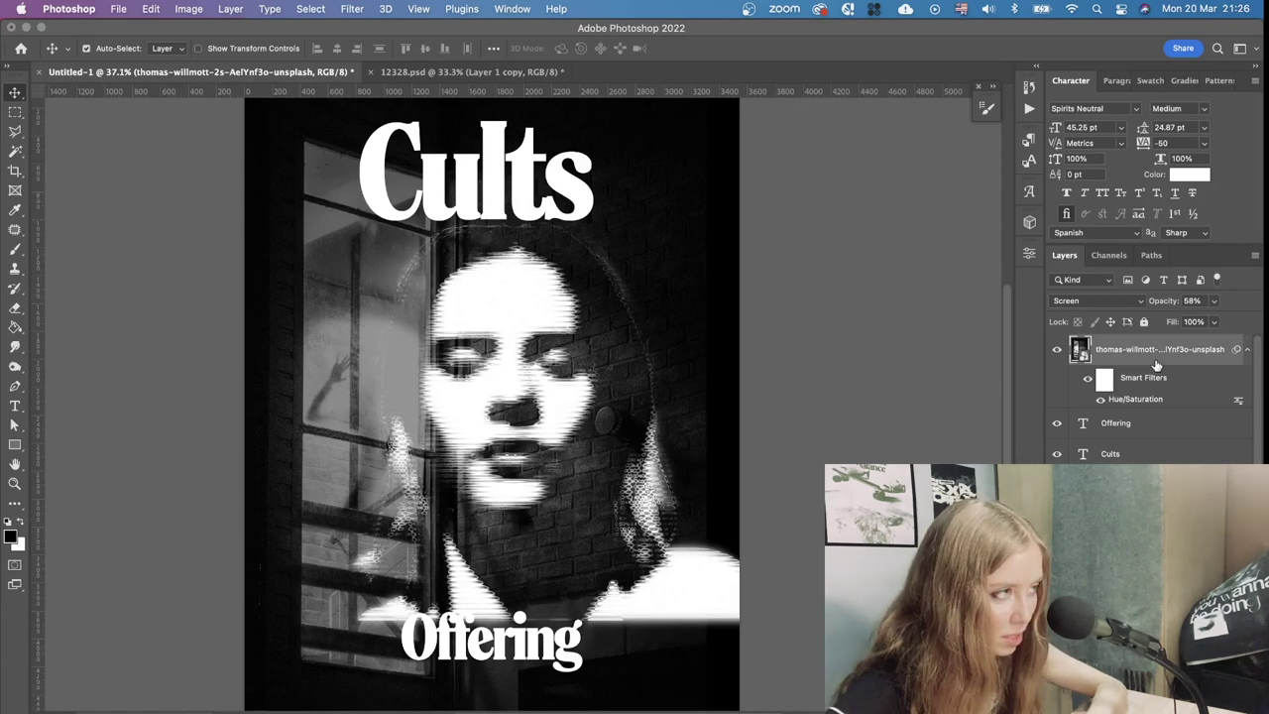
click(1213, 301)
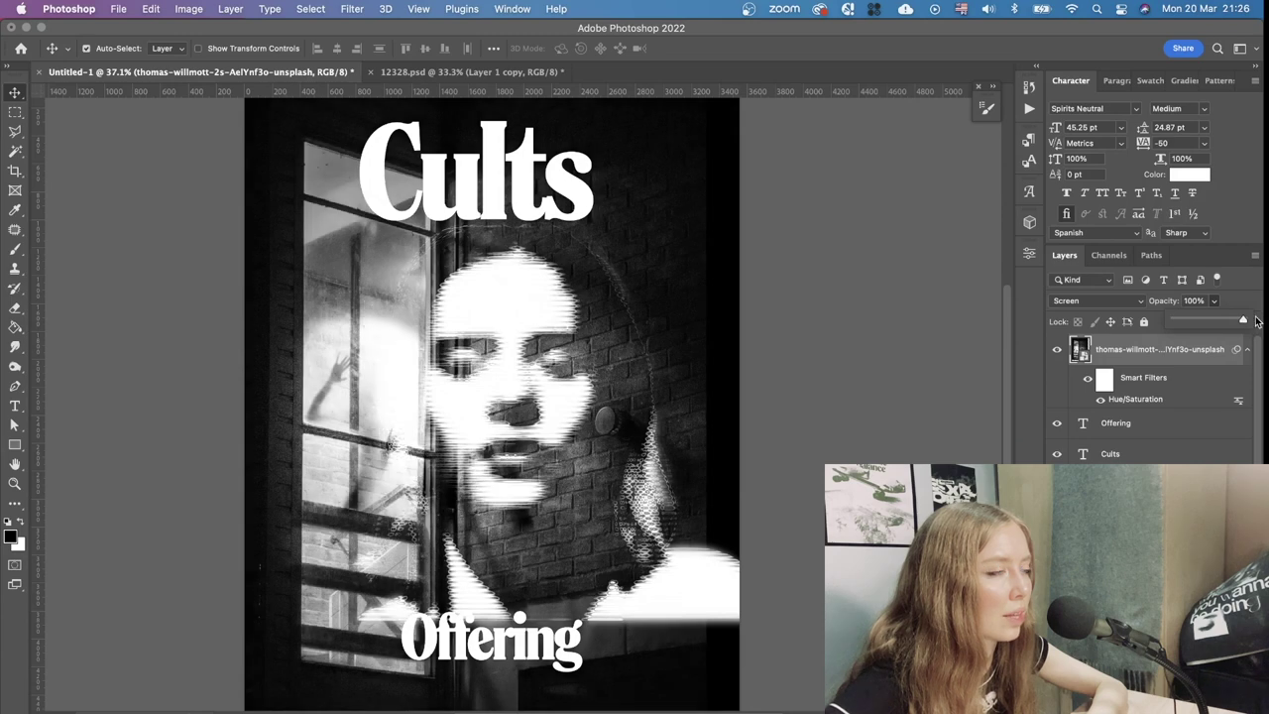
click(1109, 302)
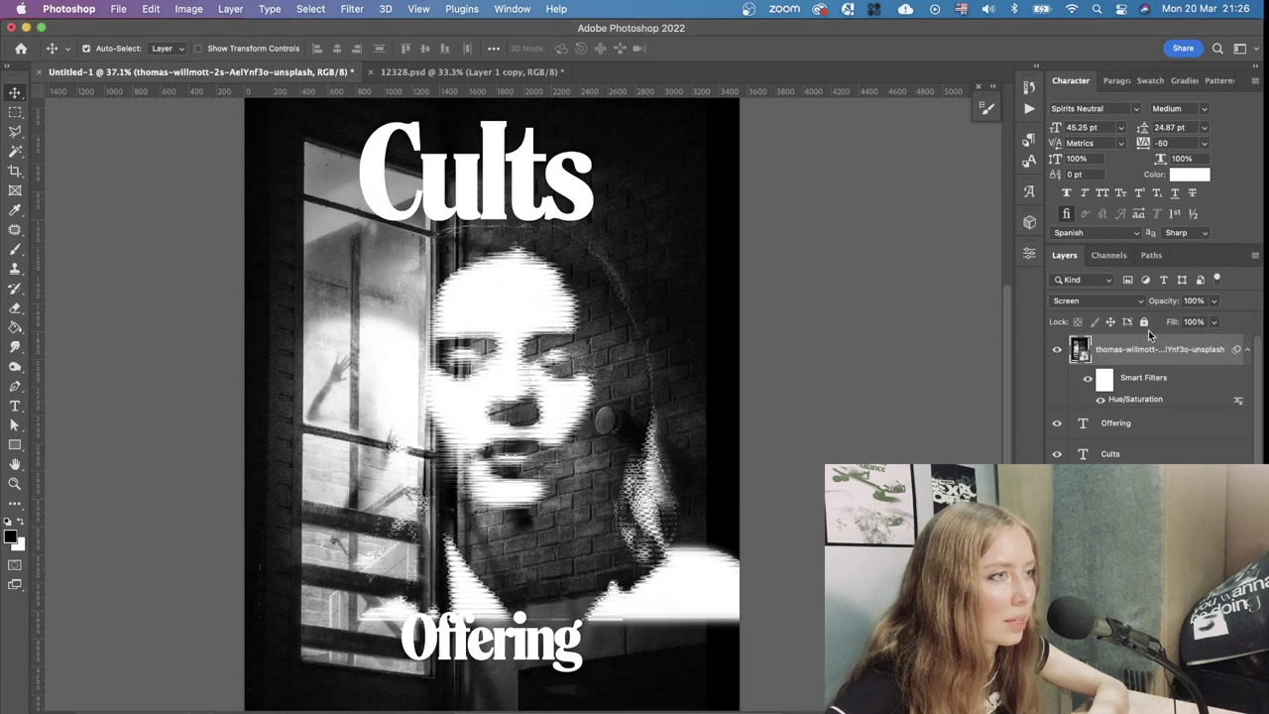
drag(379, 447, 369, 482)
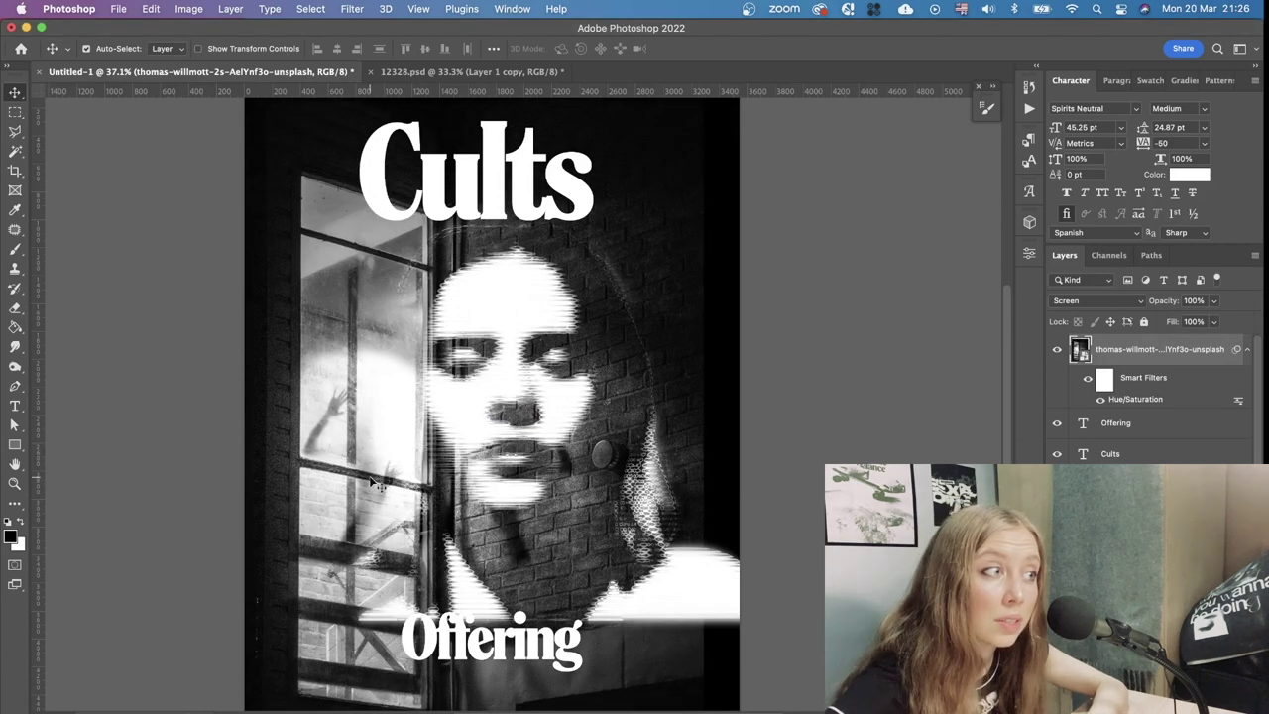
Apply a Surface Blur to the window photo with an 88-pixel radius and a threshold of about 109 levels
click(363, 10)
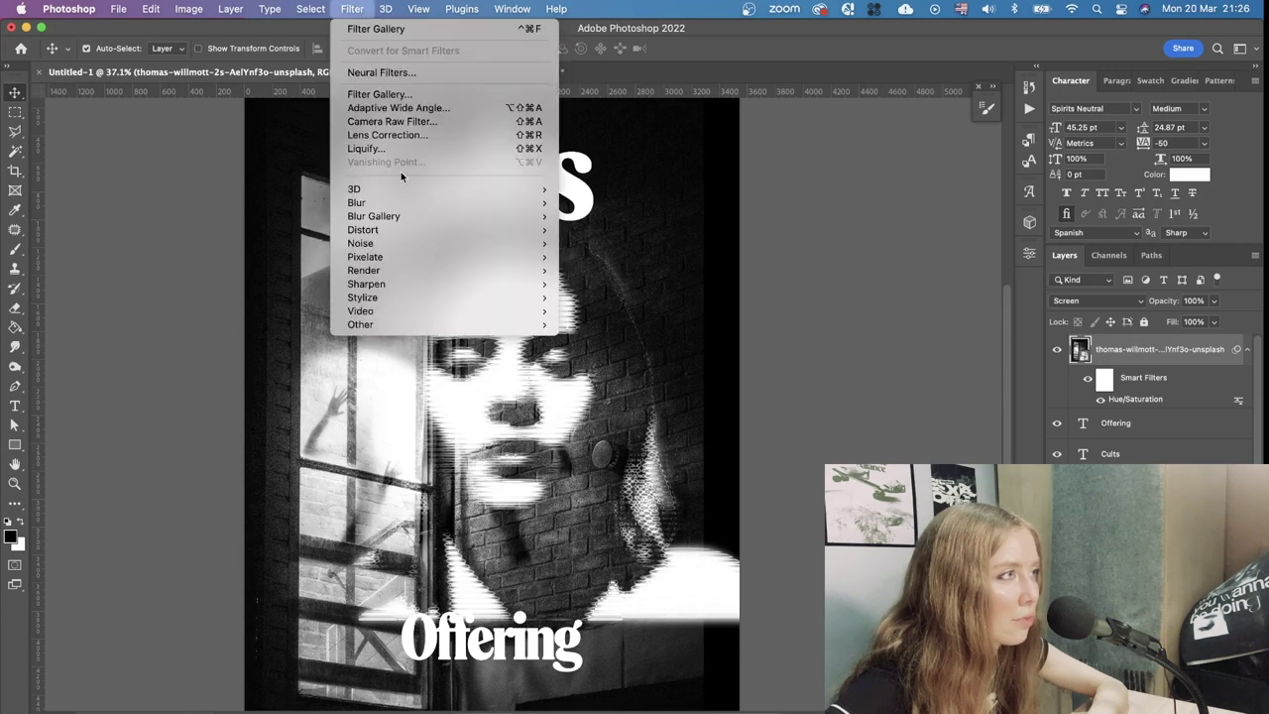
mouse_move(421, 206)
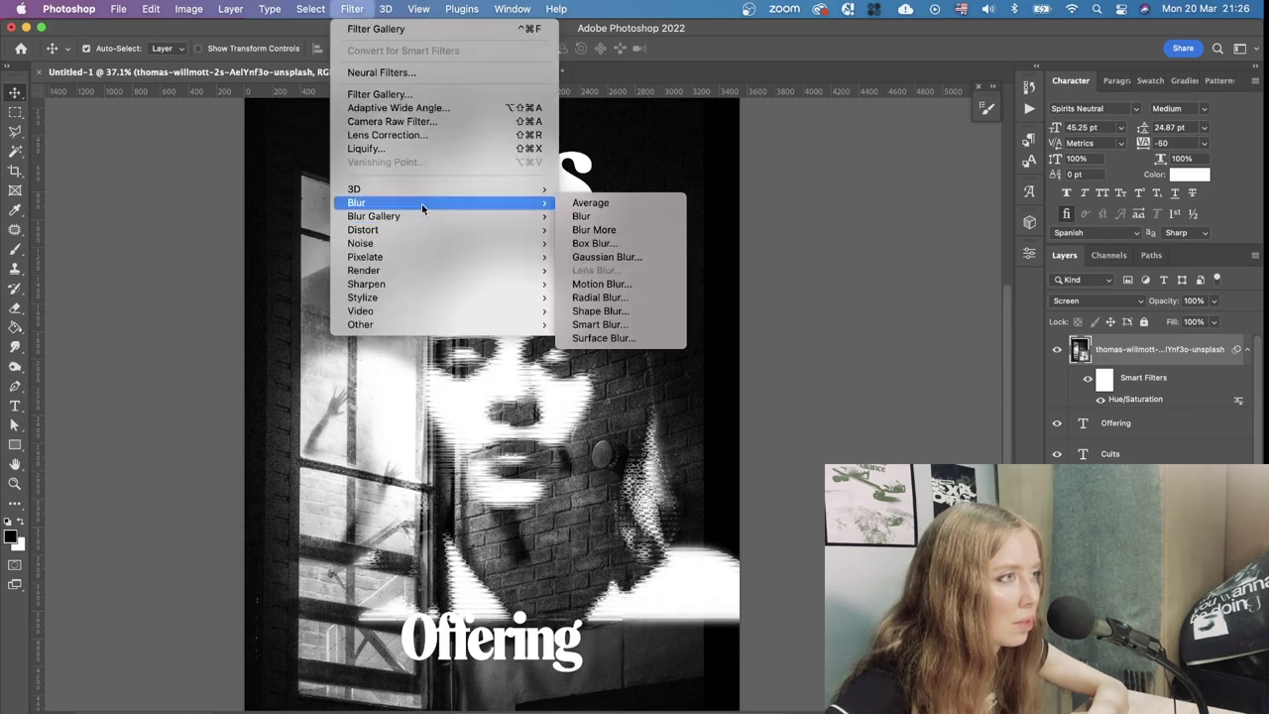
click(598, 338)
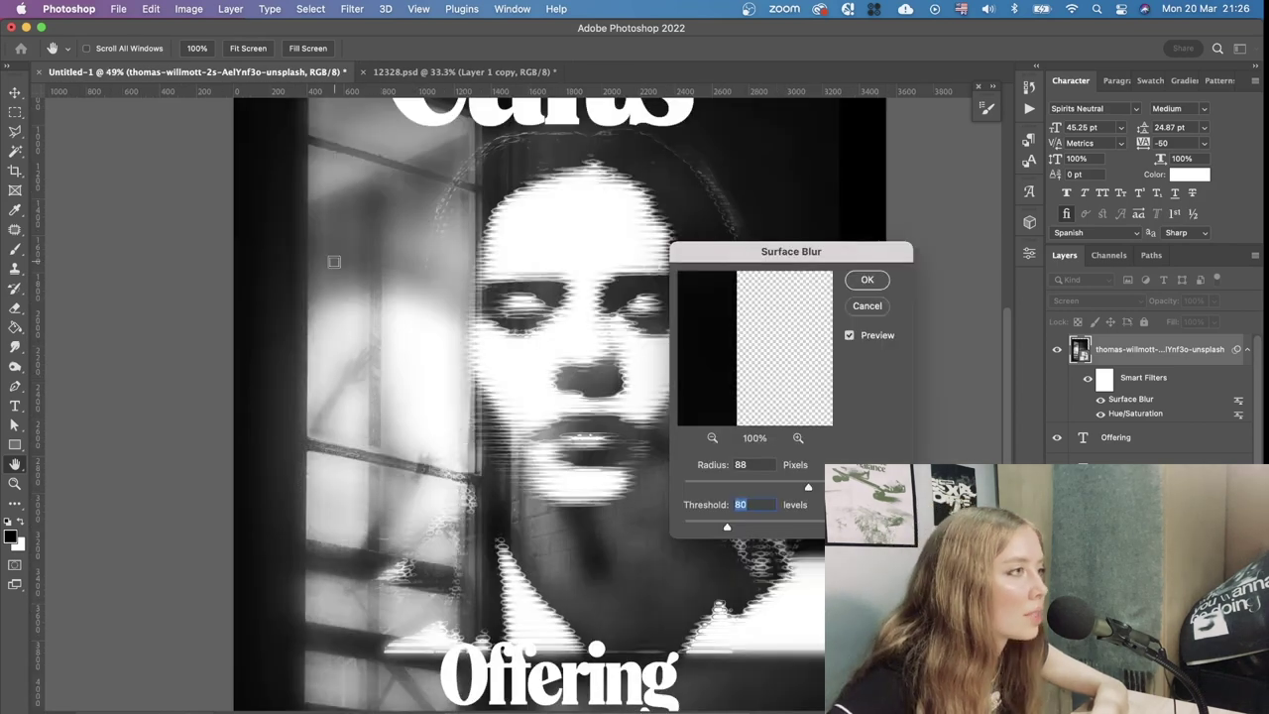
scroll(380, 383, up, 5)
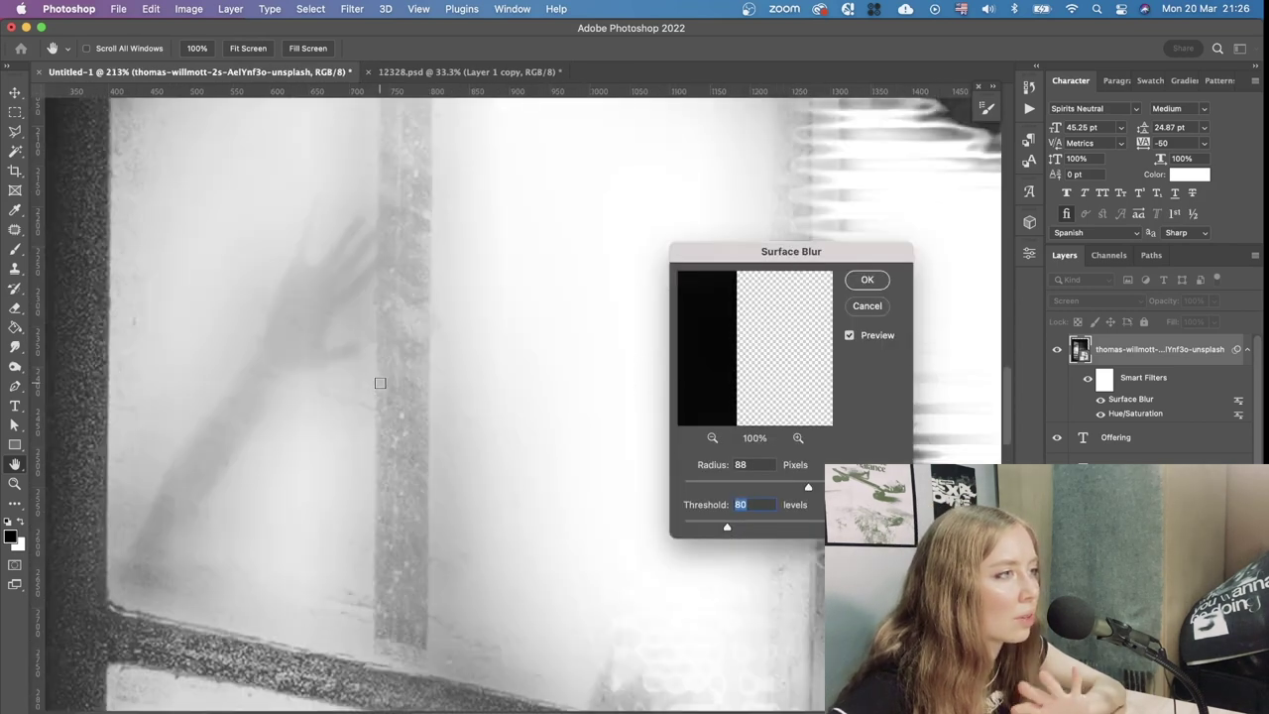
scroll(399, 382, down, 4)
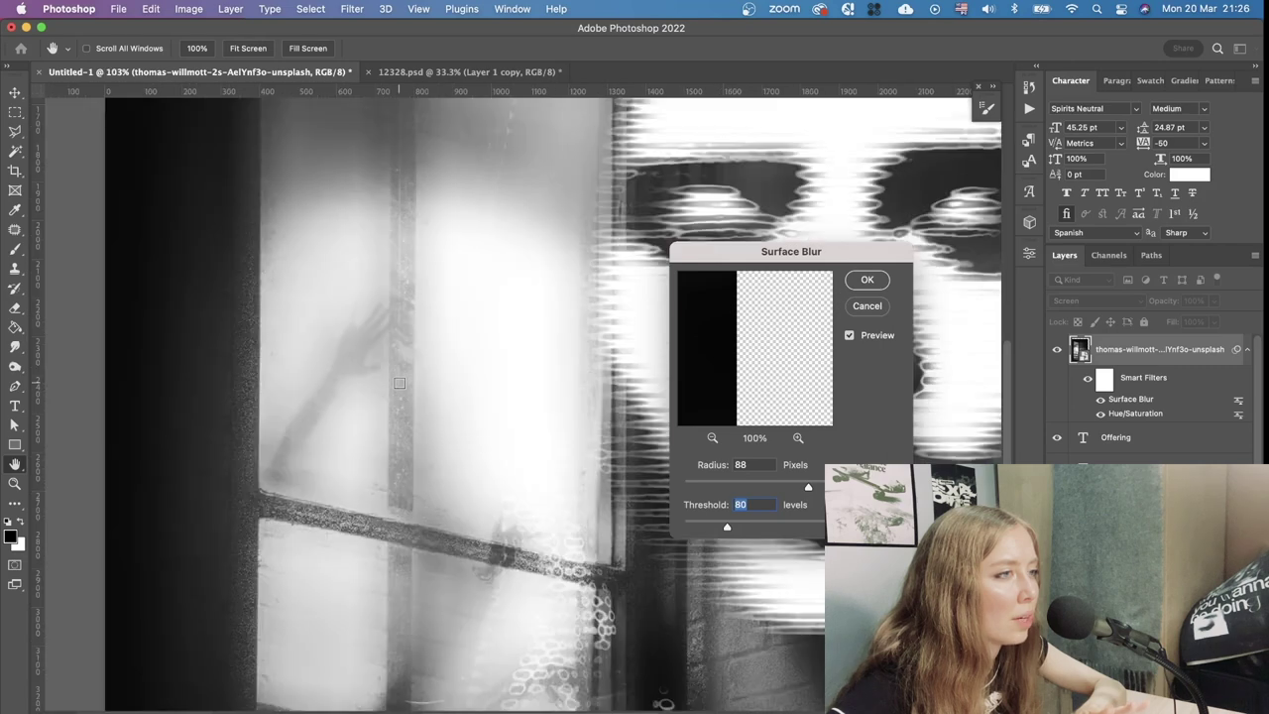
scroll(398, 382, down, 2)
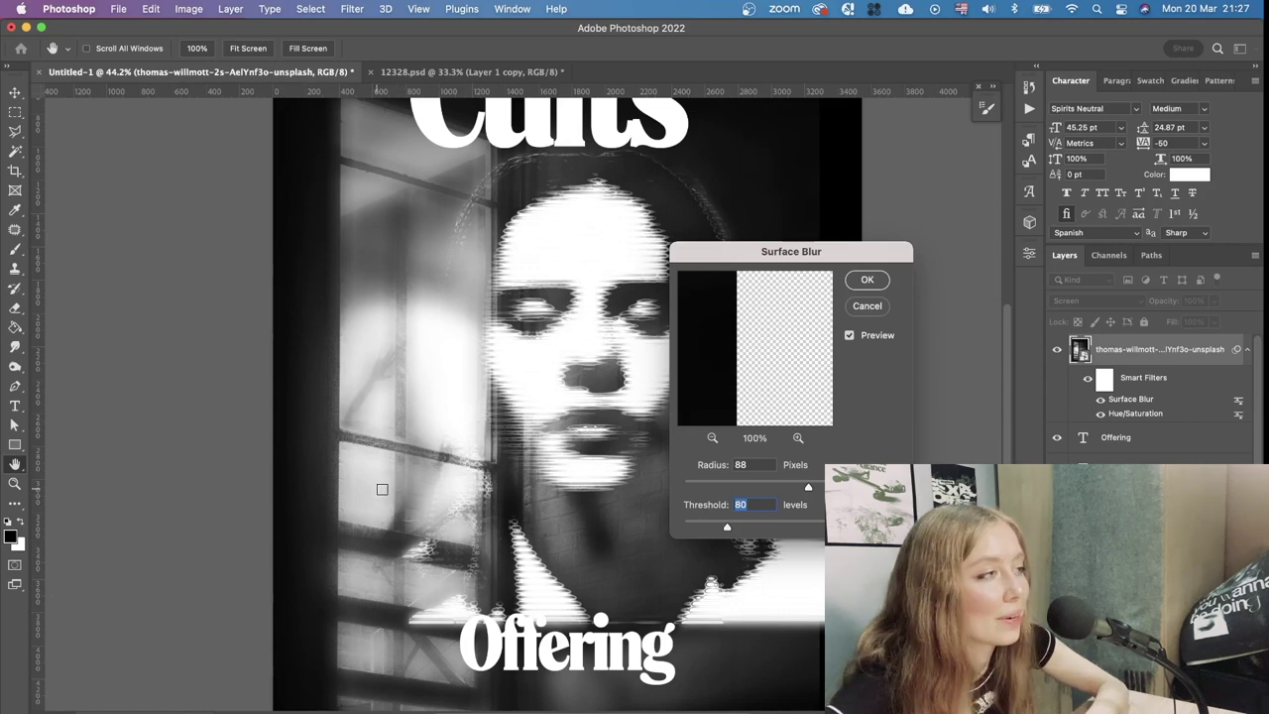
drag(741, 527, 764, 526)
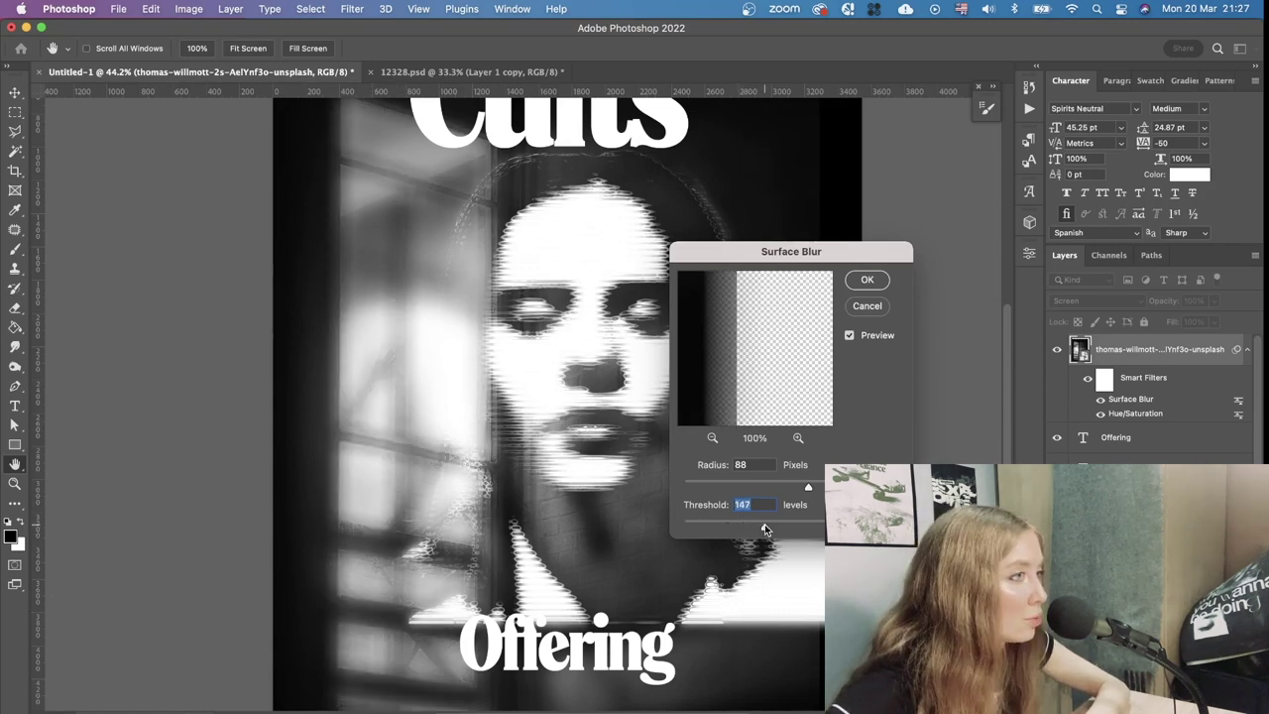
drag(743, 525, 752, 523)
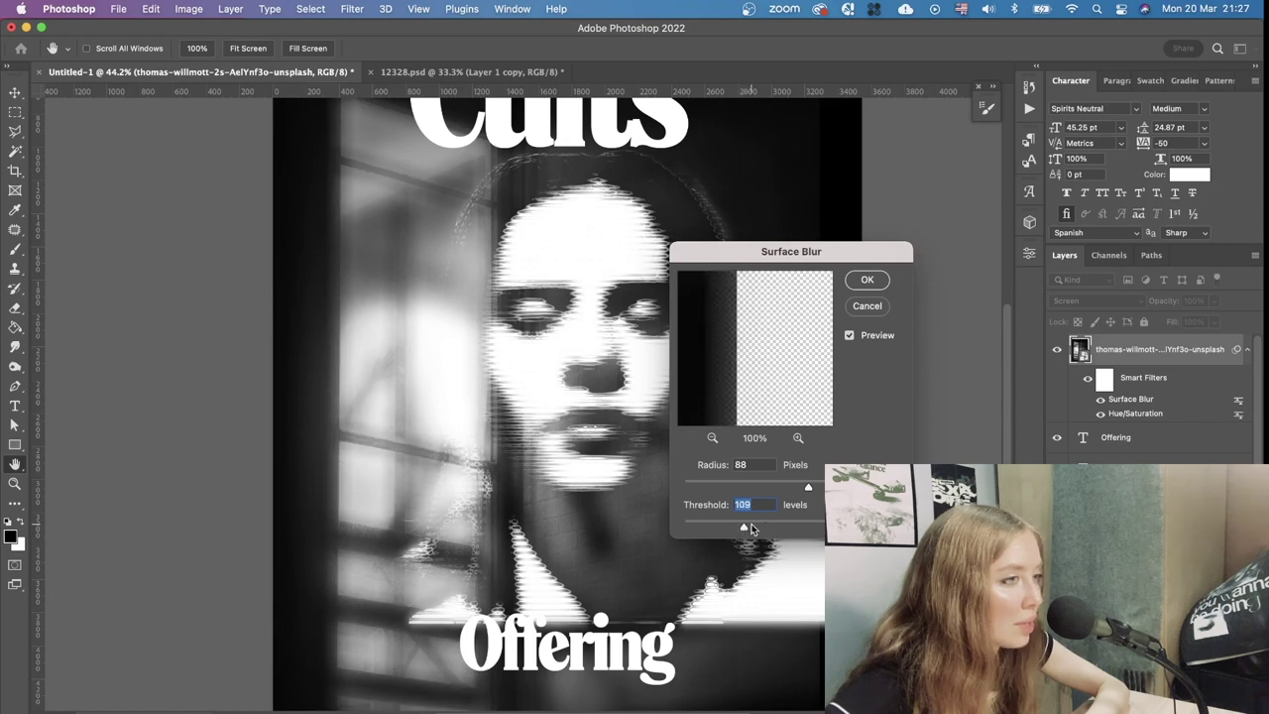
click(865, 280)
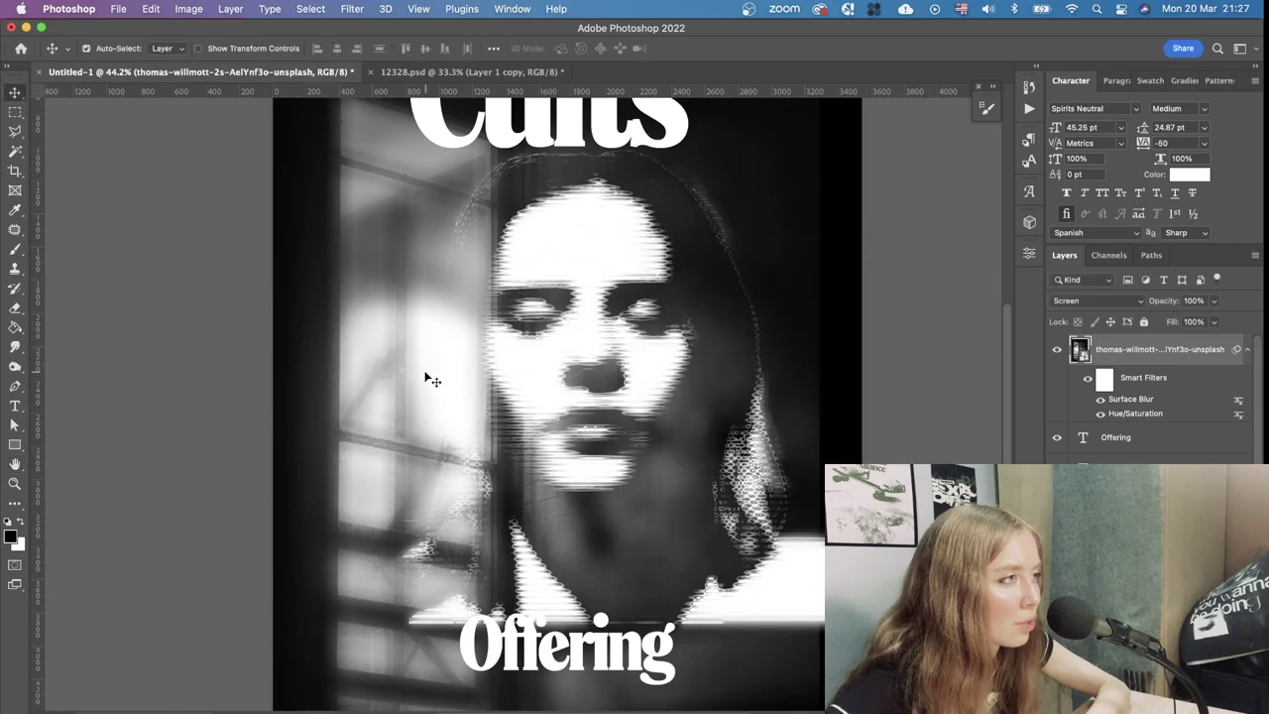
Move the blurred window photo up and slightly to the right on the poster
scroll(426, 379, down, 3)
drag(439, 451, 448, 377)
scroll(451, 365, up, 1)
scroll(452, 361, down, 2)
scroll(496, 361, up, 5)
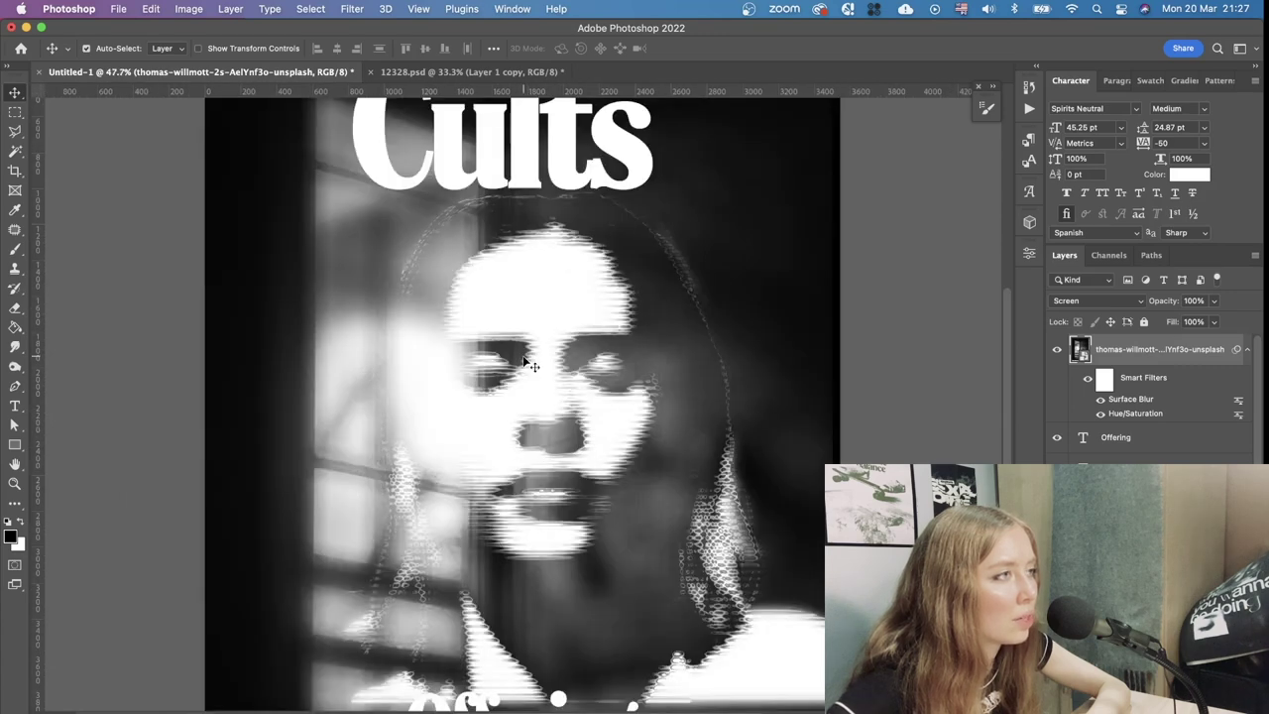
In the Filter Gallery, give the window photo a Line Halftone Pattern with Size 7 and Contrast 7
click(351, 9)
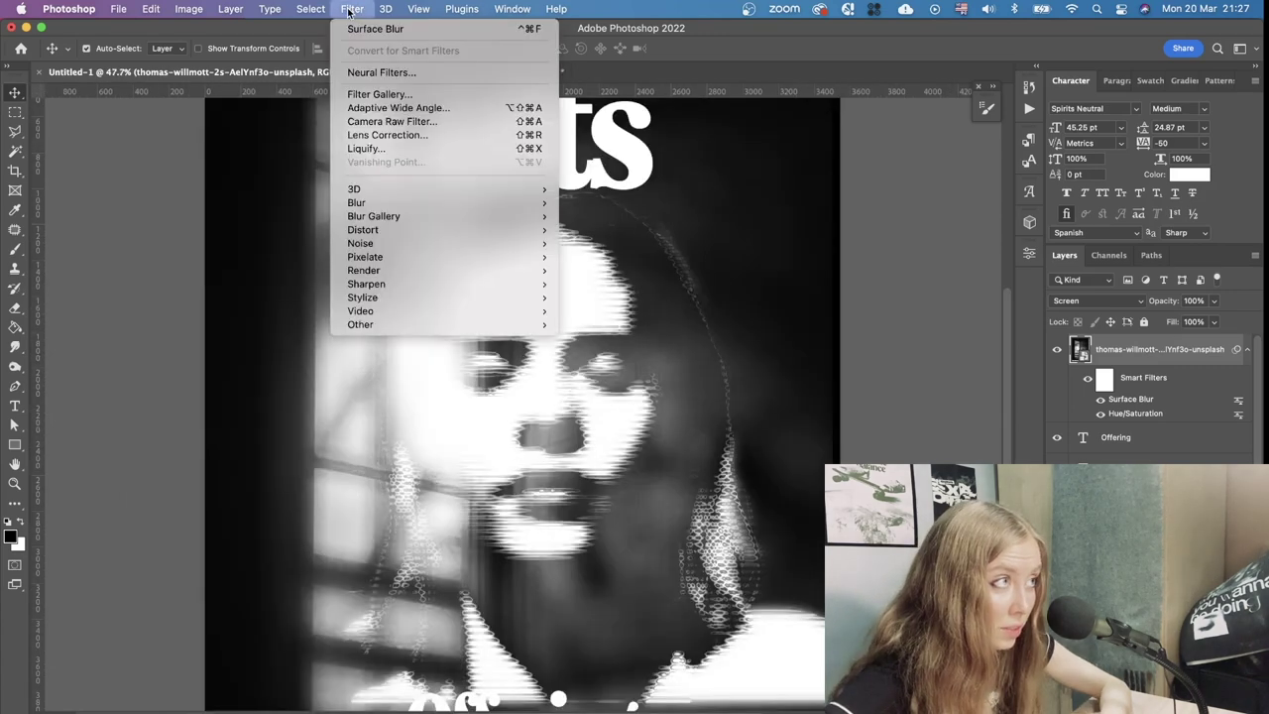
click(380, 93)
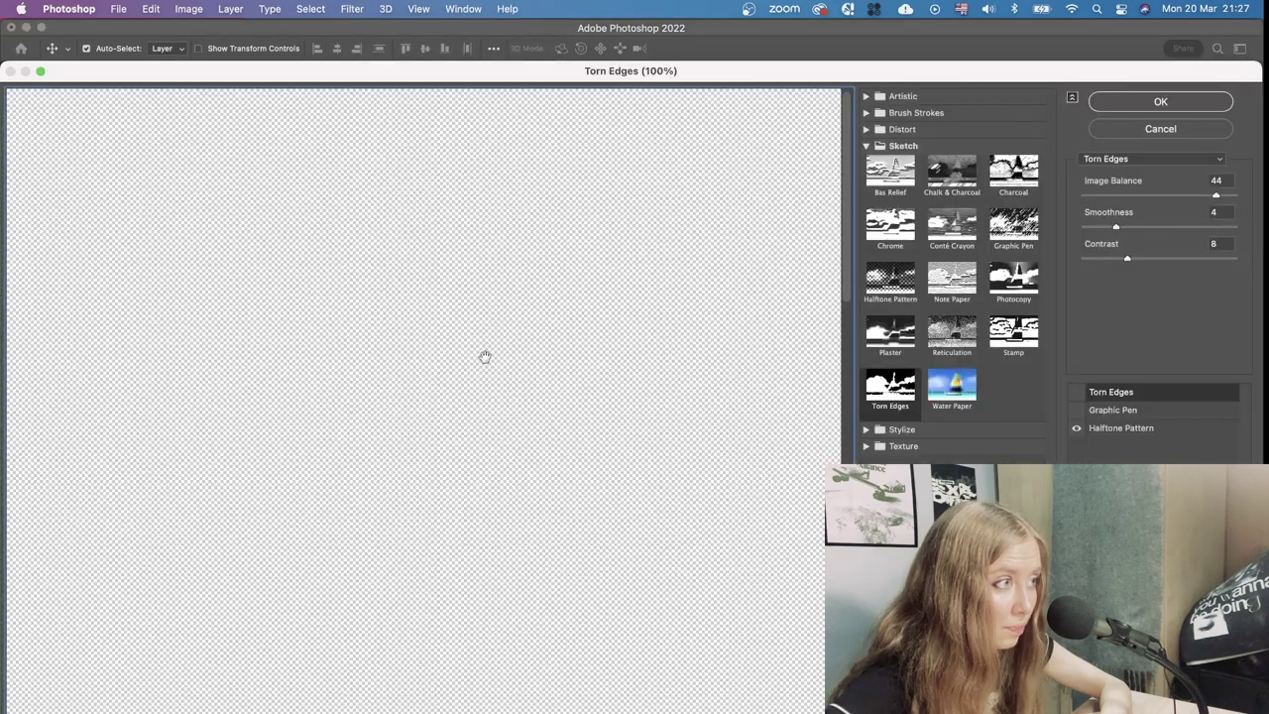
click(1124, 428)
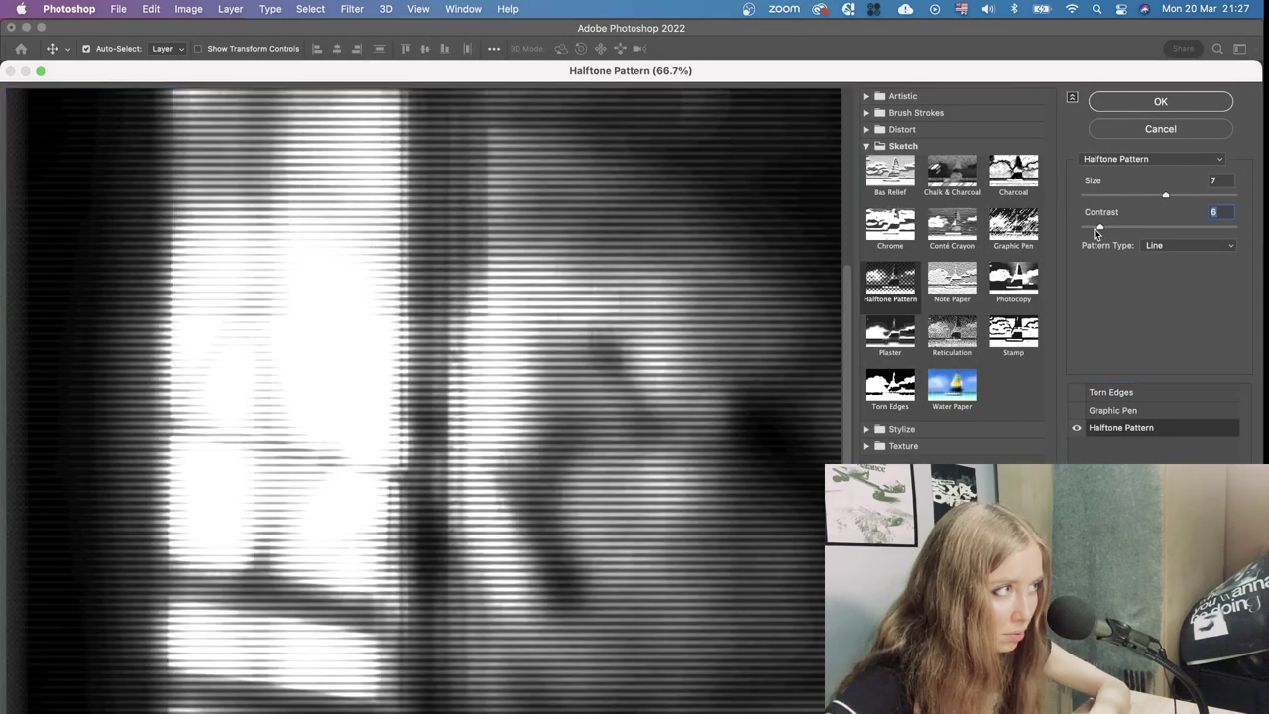
drag(1094, 229, 1100, 227)
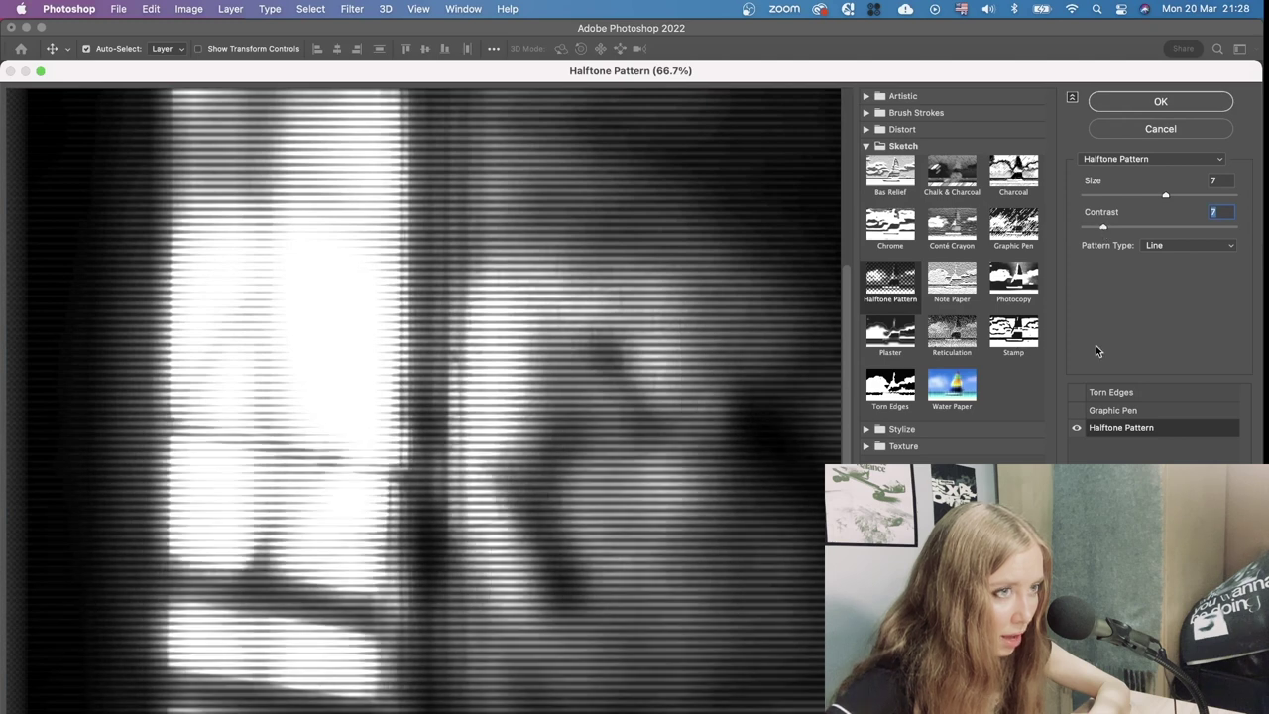
Remove the Graphic Pen and Torn Edges effects from the filter stack and add a Grain texture above the Halftone Pattern
click(1078, 411)
click(1117, 409)
click(1110, 393)
key(Delete)
click(867, 448)
click(952, 476)
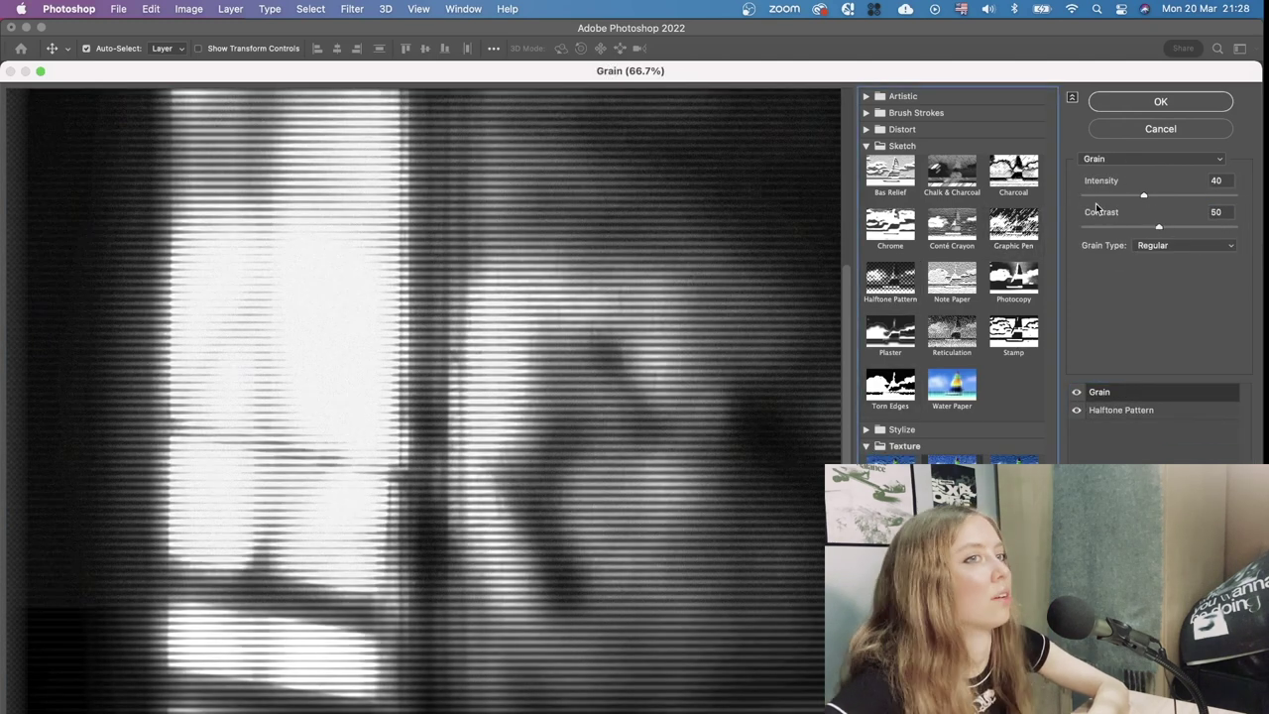
Set the Regular grain to Contrast 100 with a mid-range Intensity and apply the filters to the window photo
click(1221, 196)
click(1222, 228)
key(super+minus)
key(super+minus)
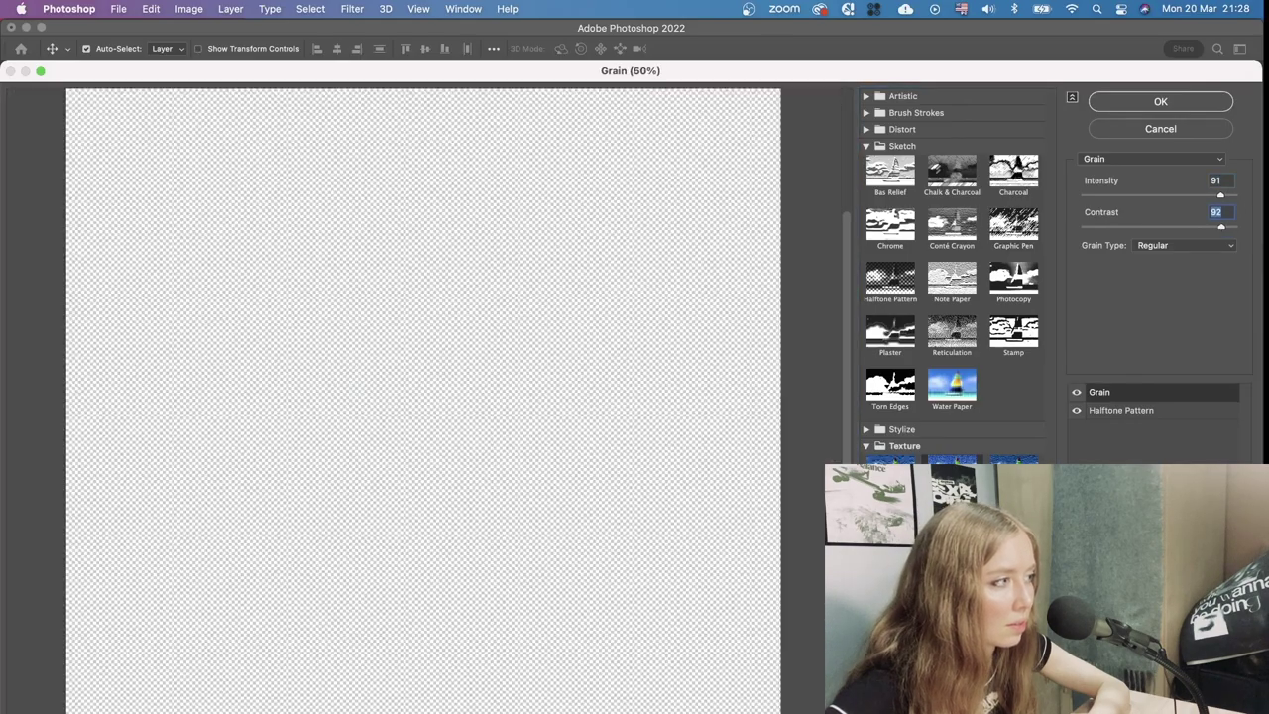
drag(1222, 228, 1252, 231)
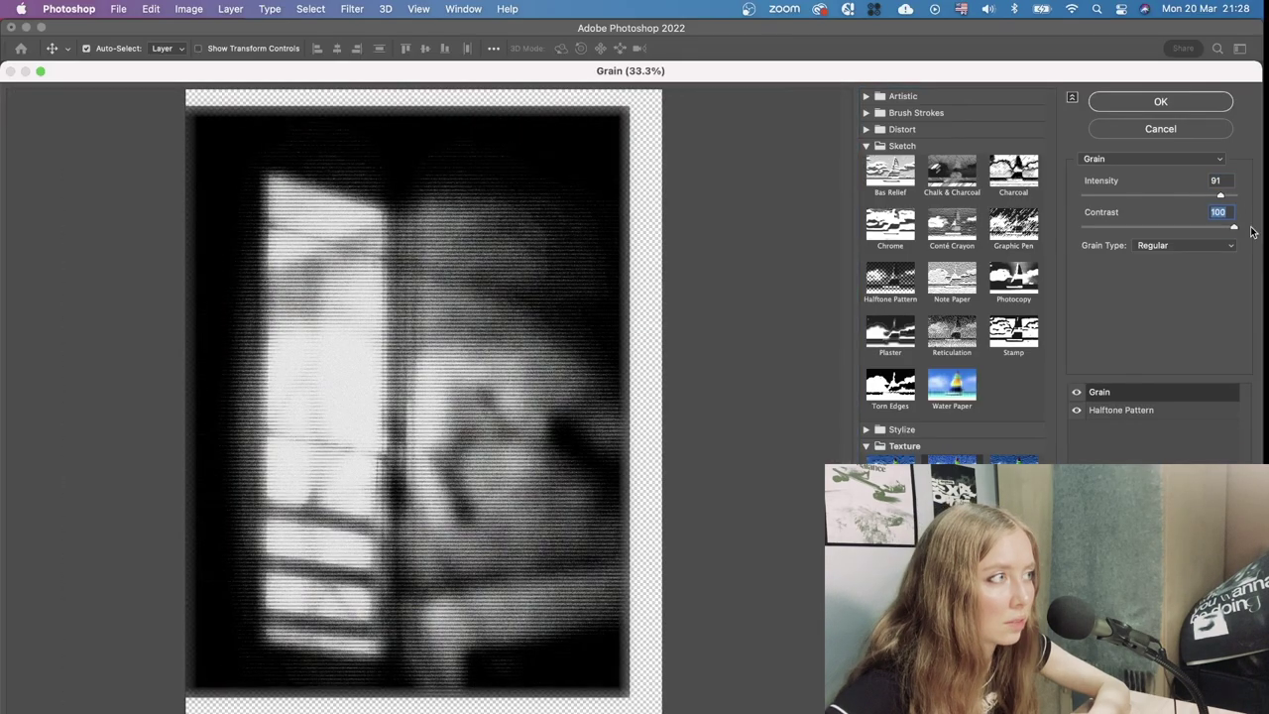
drag(1181, 195, 1071, 203)
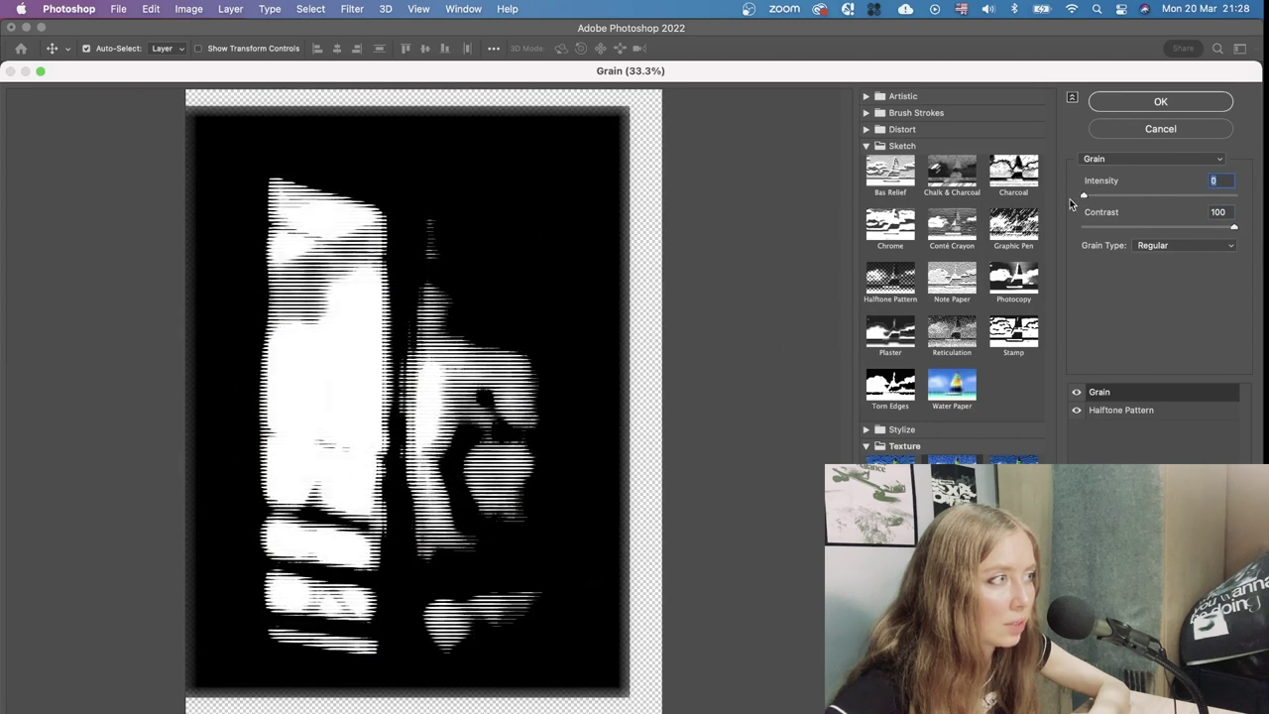
click(1157, 195)
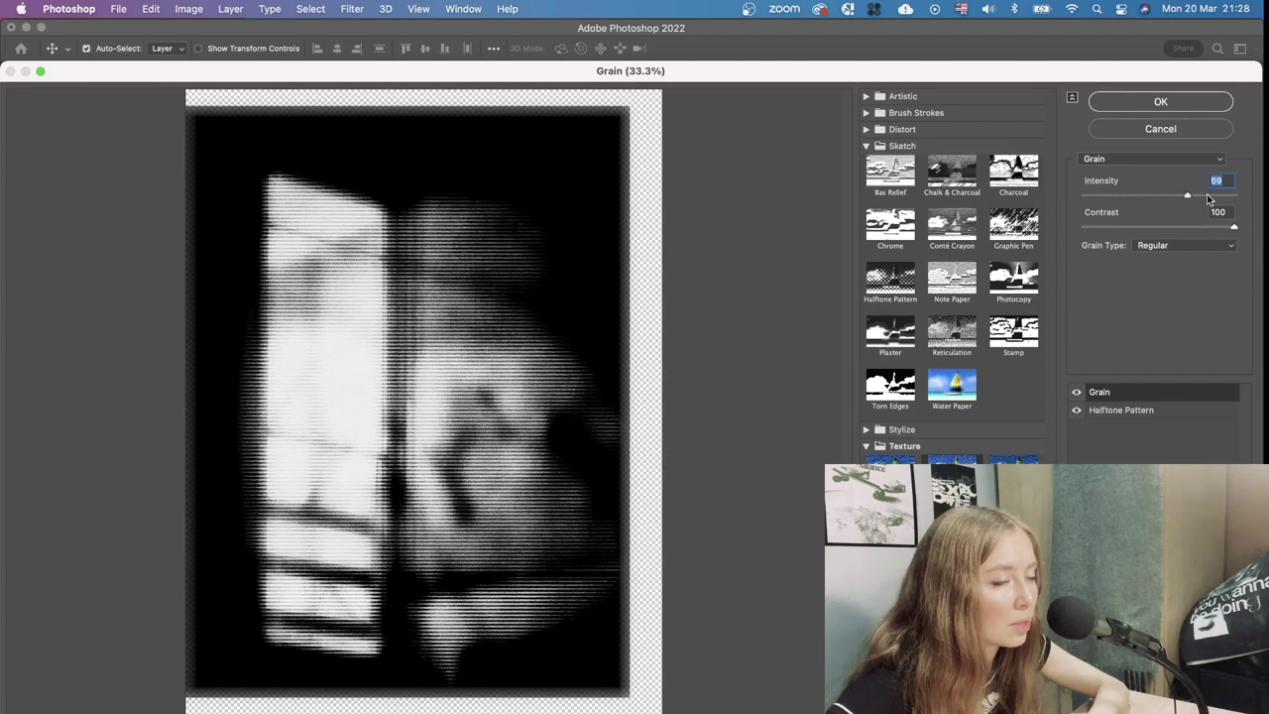
click(1168, 195)
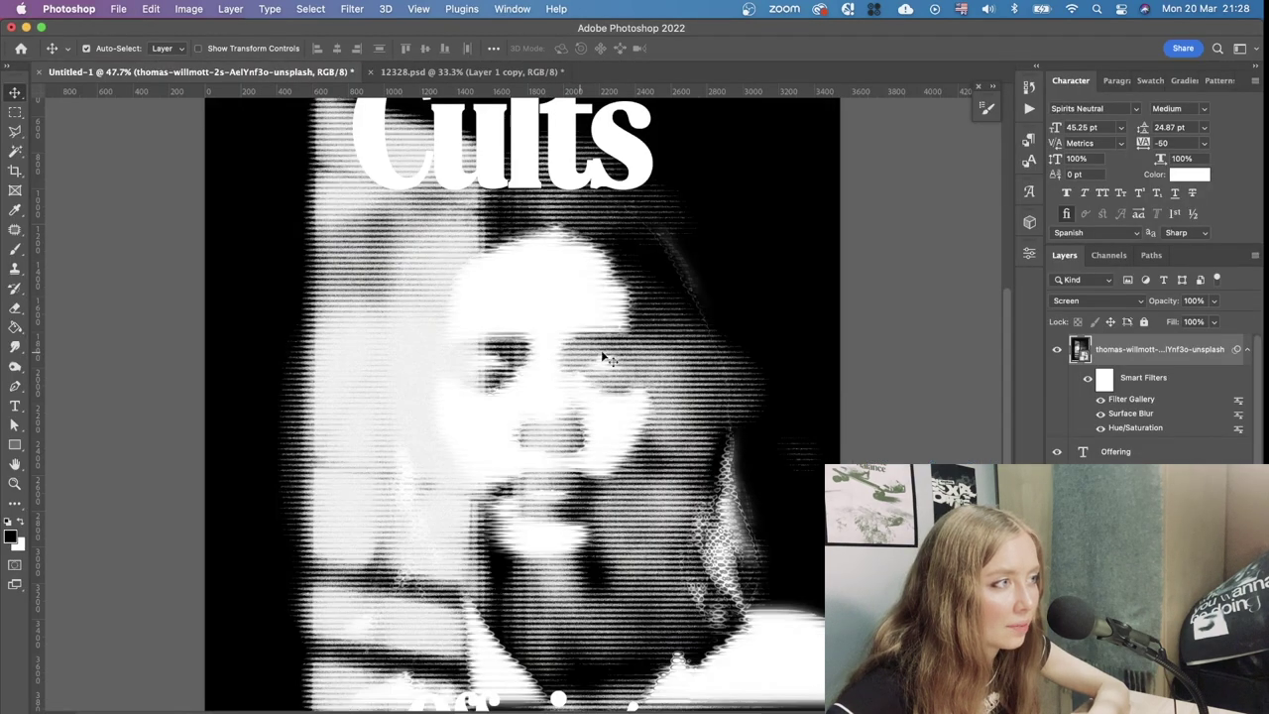
Try the Divide blend mode on Layer 1 and check the portrait's blending with the window light
scroll(570, 351, down, 8)
key(super+plus)
key(super+plus)
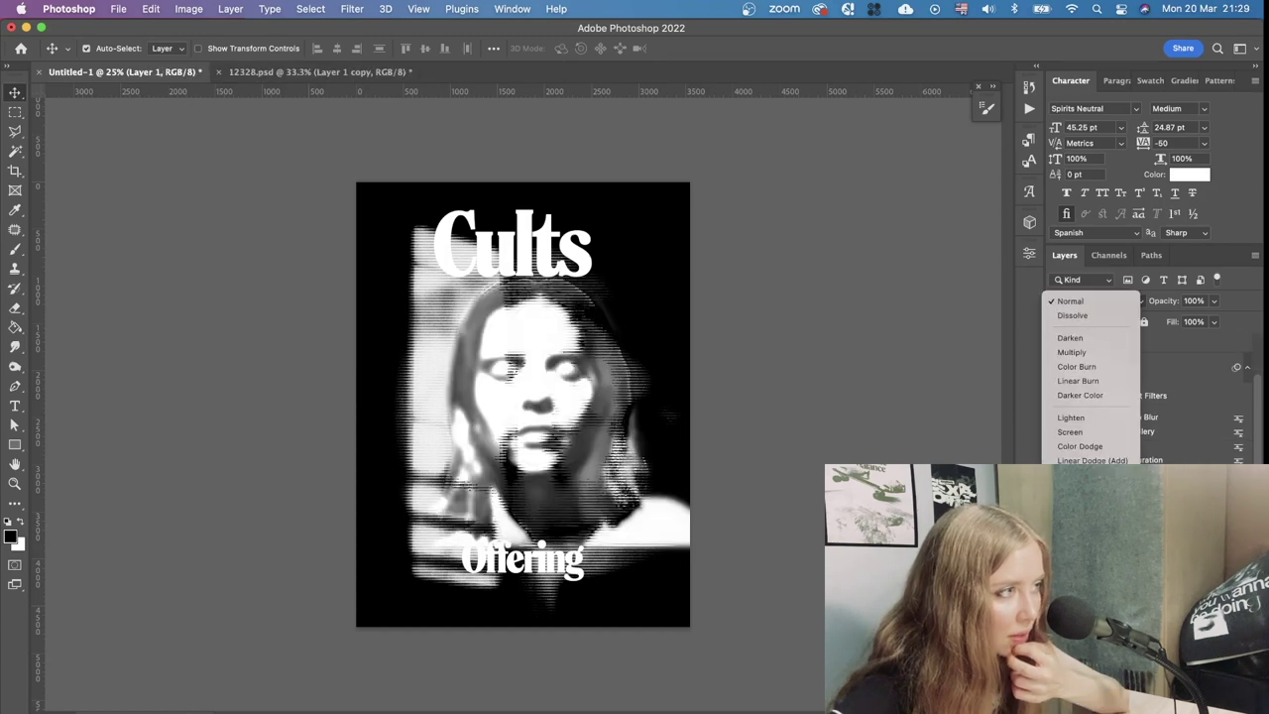
click(1081, 647)
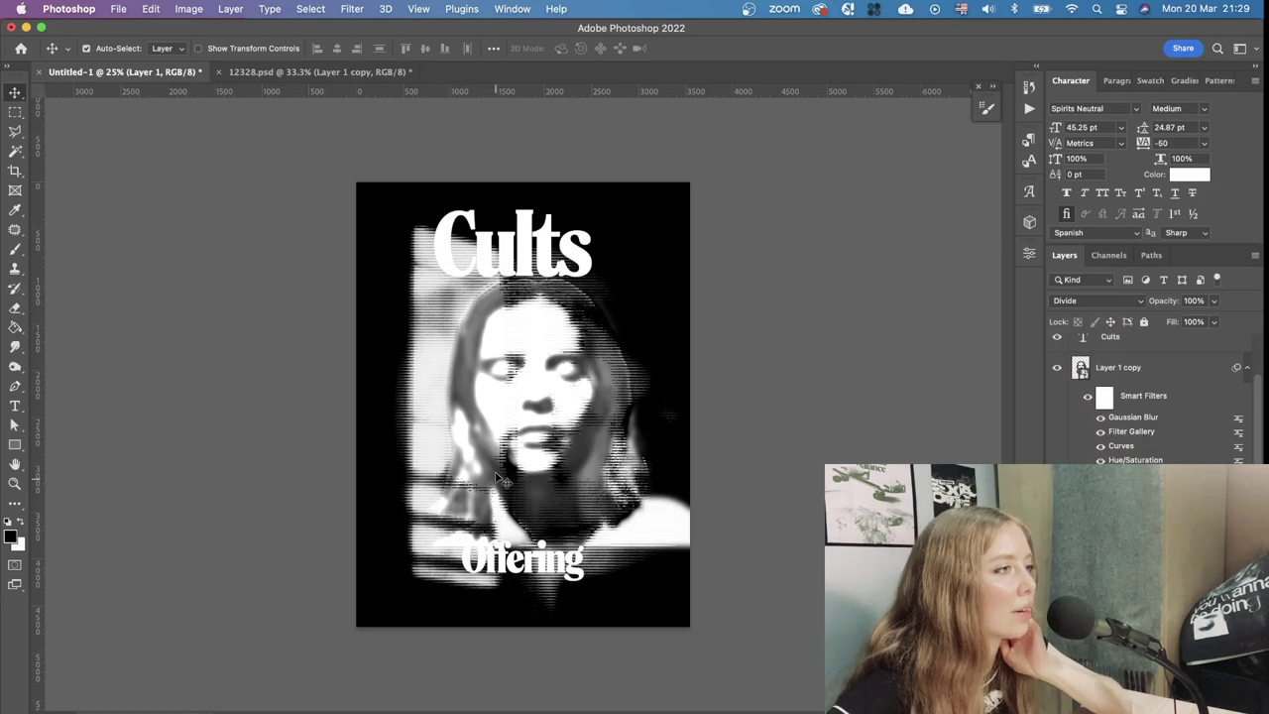
scroll(451, 462, up, 10)
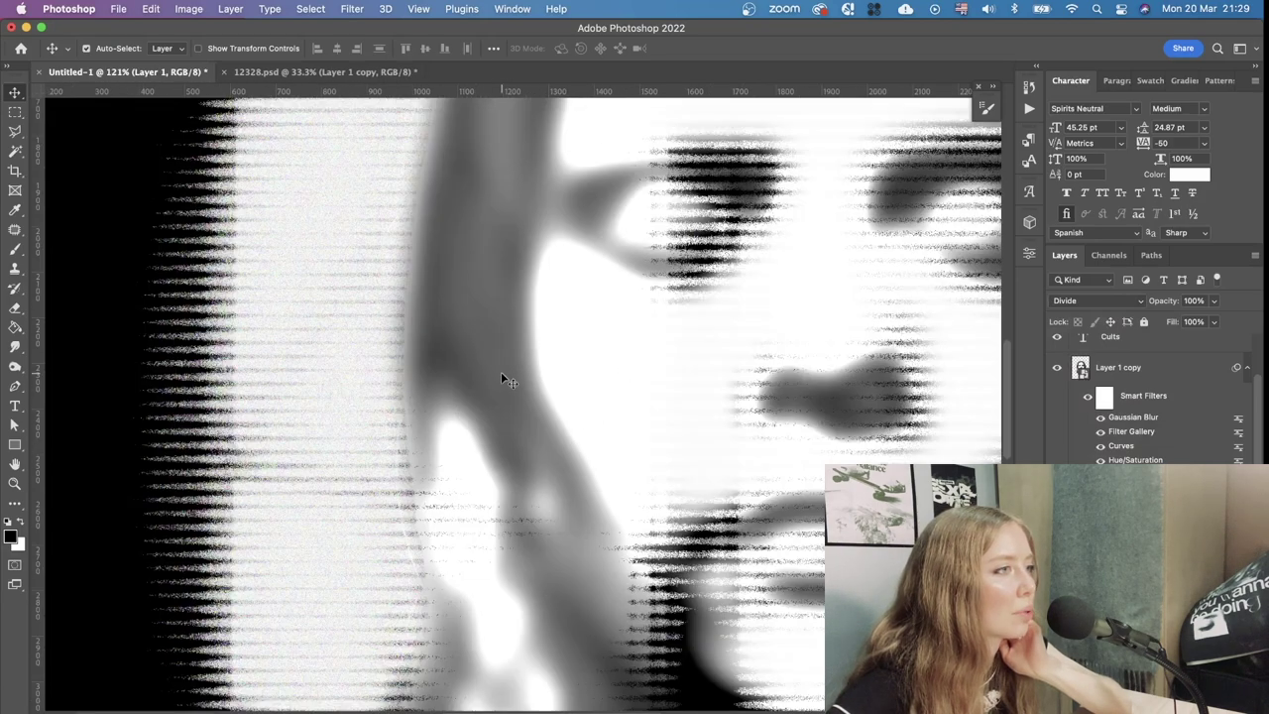
scroll(503, 378, up, 1)
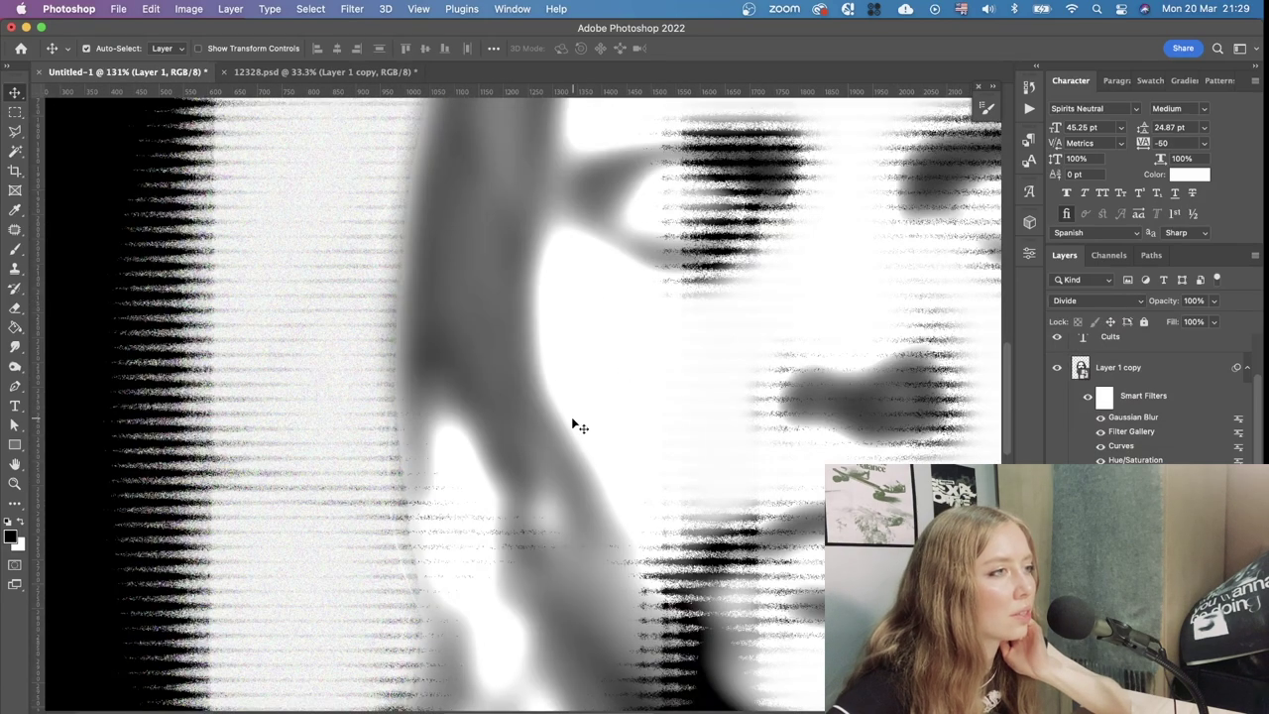
scroll(571, 416, down, 10)
scroll(560, 417, up, 2)
Try the Linear Dodge (Add) blend mode on Layer 1 and compare it close up and on the whole poster
click(1090, 300)
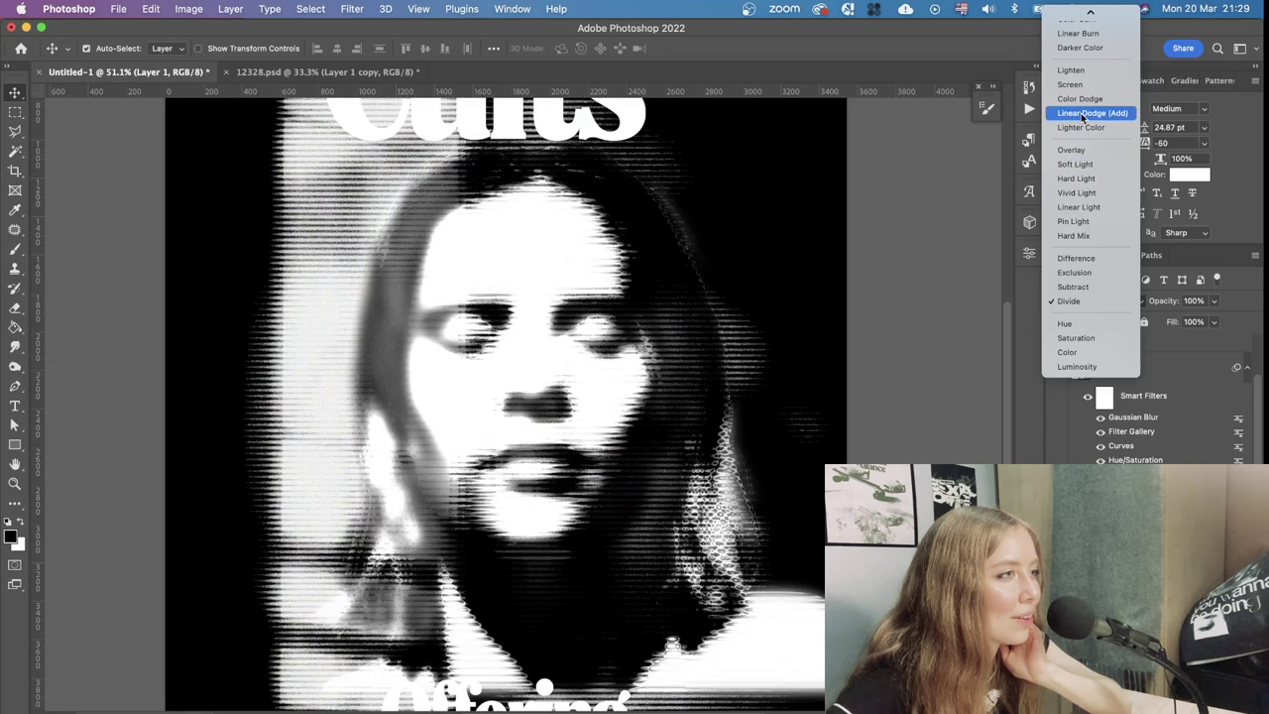
click(1081, 114)
scroll(571, 321, down, 5)
scroll(571, 321, up, 6)
scroll(572, 321, down, 5)
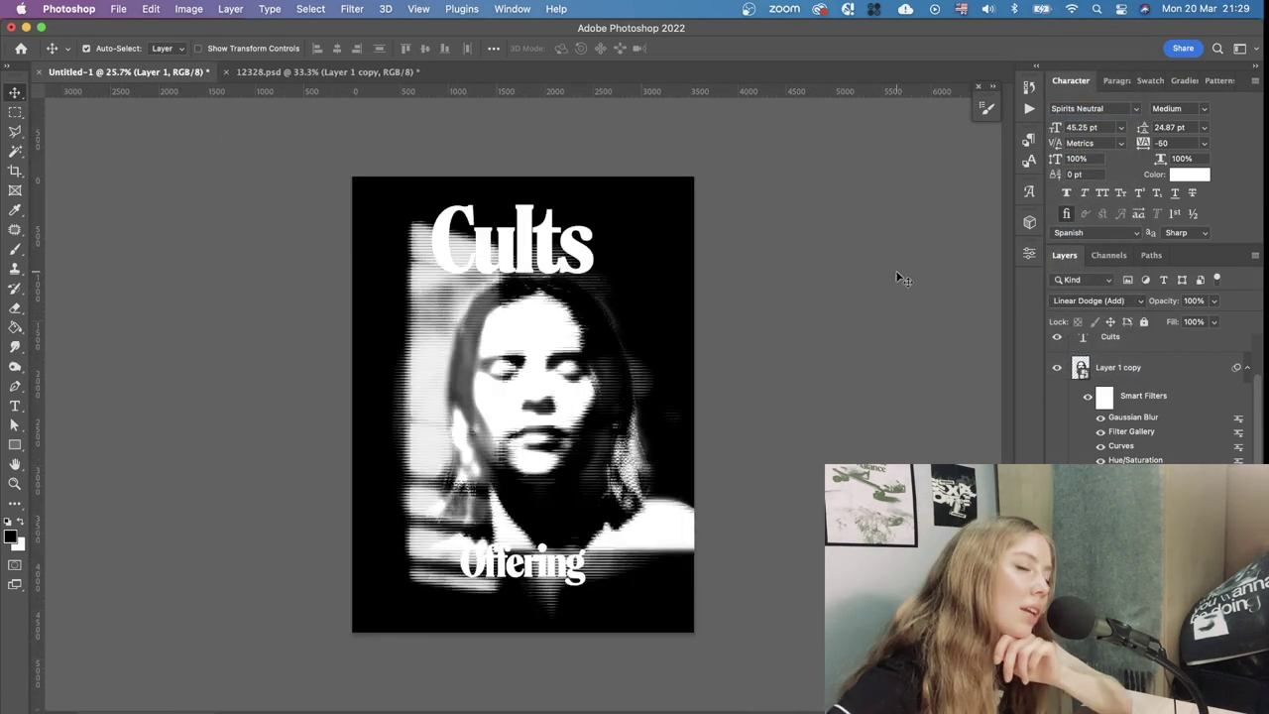
Try the Lighter Color blend mode on Layer 1 and inspect the face and hair
click(1096, 301)
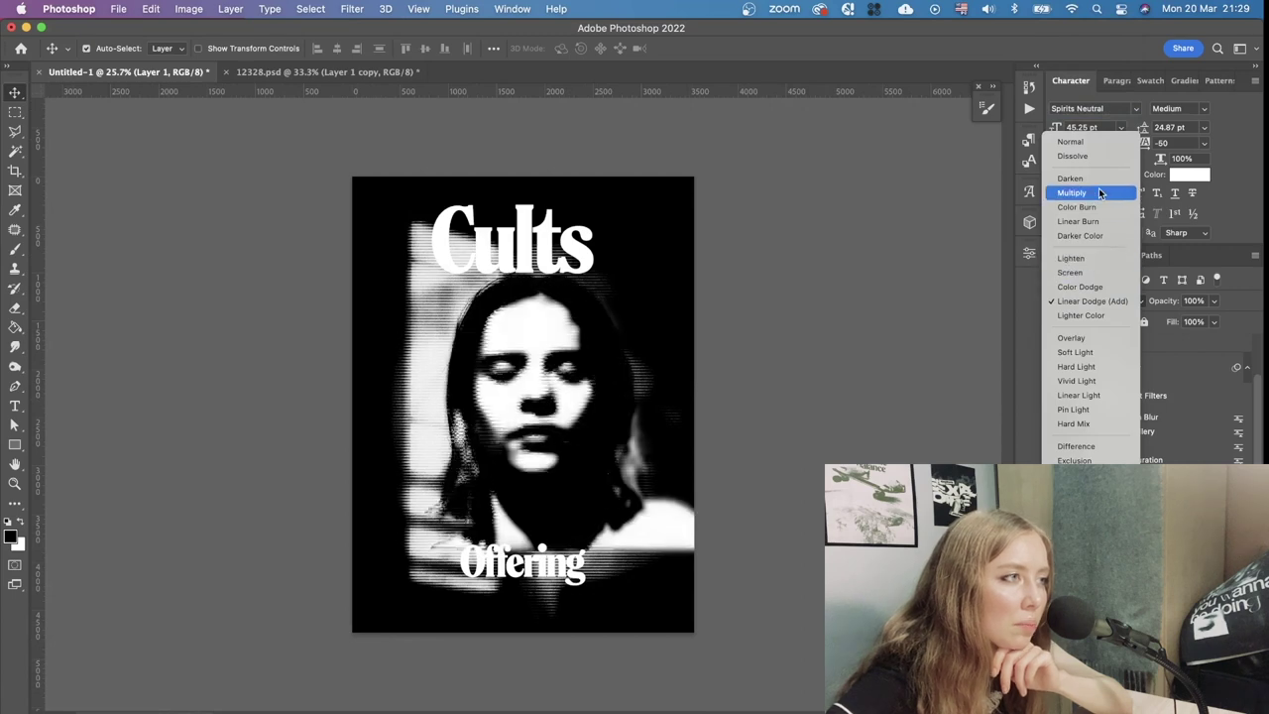
click(1080, 315)
scroll(595, 441, up, 5)
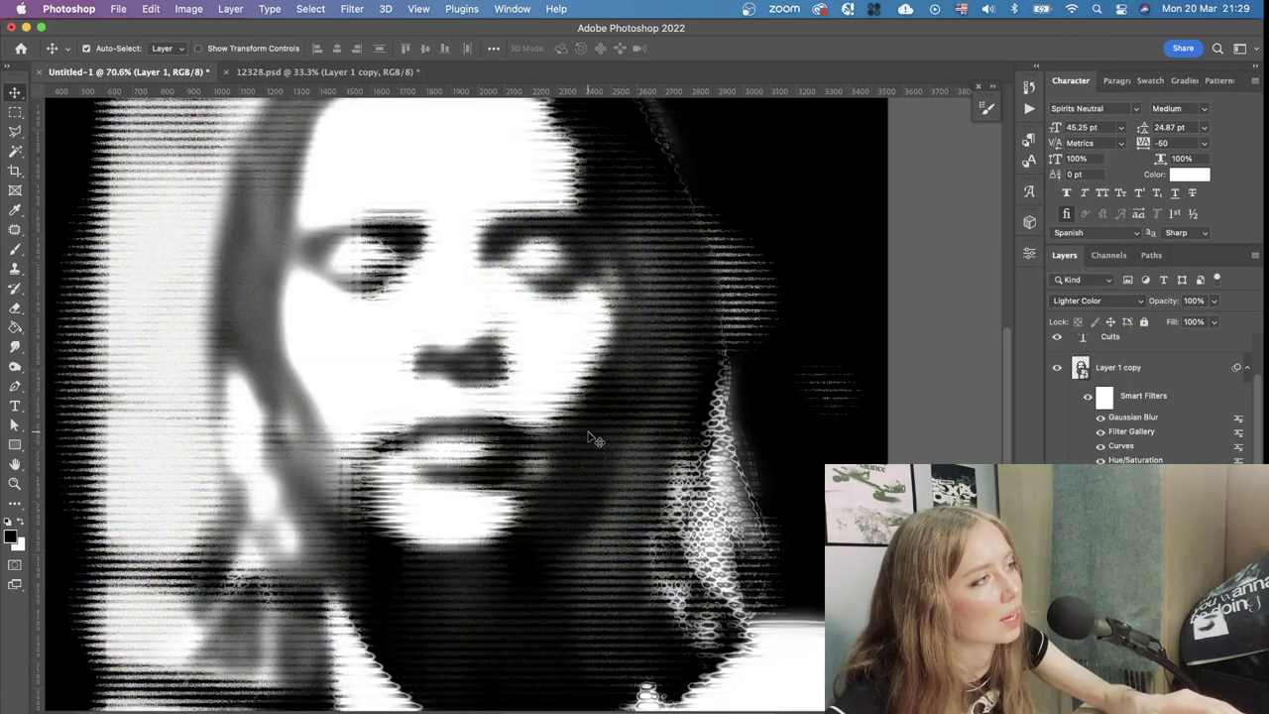
scroll(555, 423, down, 2)
scroll(732, 397, down, 4)
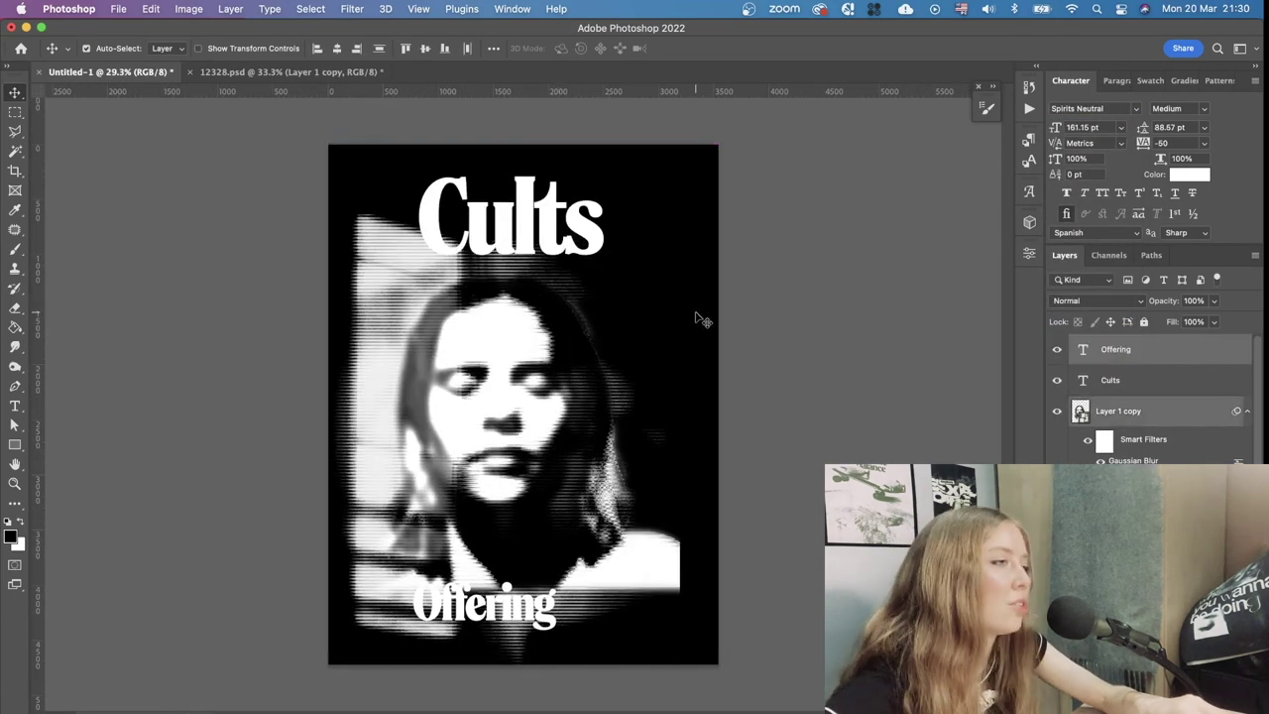
Move the portrait layers, window photo and Offering title slightly up together, and compare the poster with a layer's visibility switched off and on
mouse_move(570, 371)
mouse_down()
mouse_move(549, 230)
mouse_move(633, 312)
mouse_move(737, 274)
mouse_move(562, 340)
mouse_move(548, 363)
mouse_move(570, 363)
mouse_up()
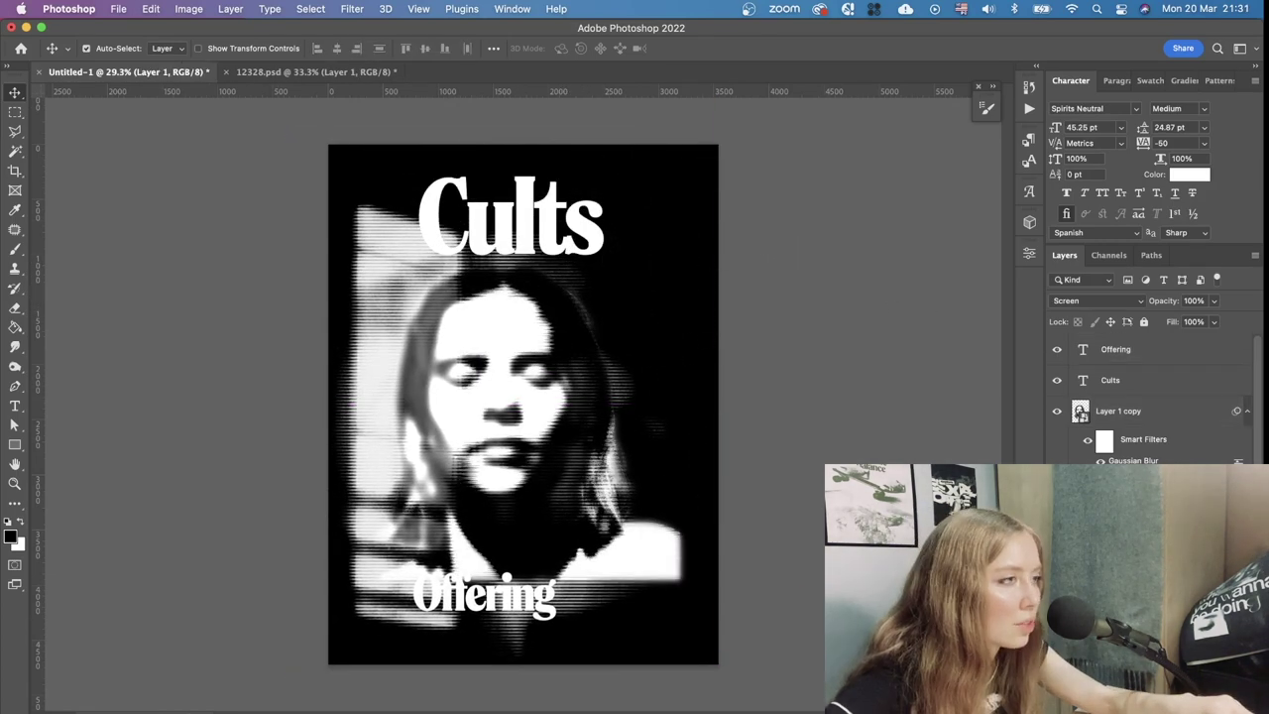
click(1057, 525)
click(1057, 525)
Add a layer mask to Layer 1 and set up the Eraser with a soft brush enlarged to size 400
click(1132, 705)
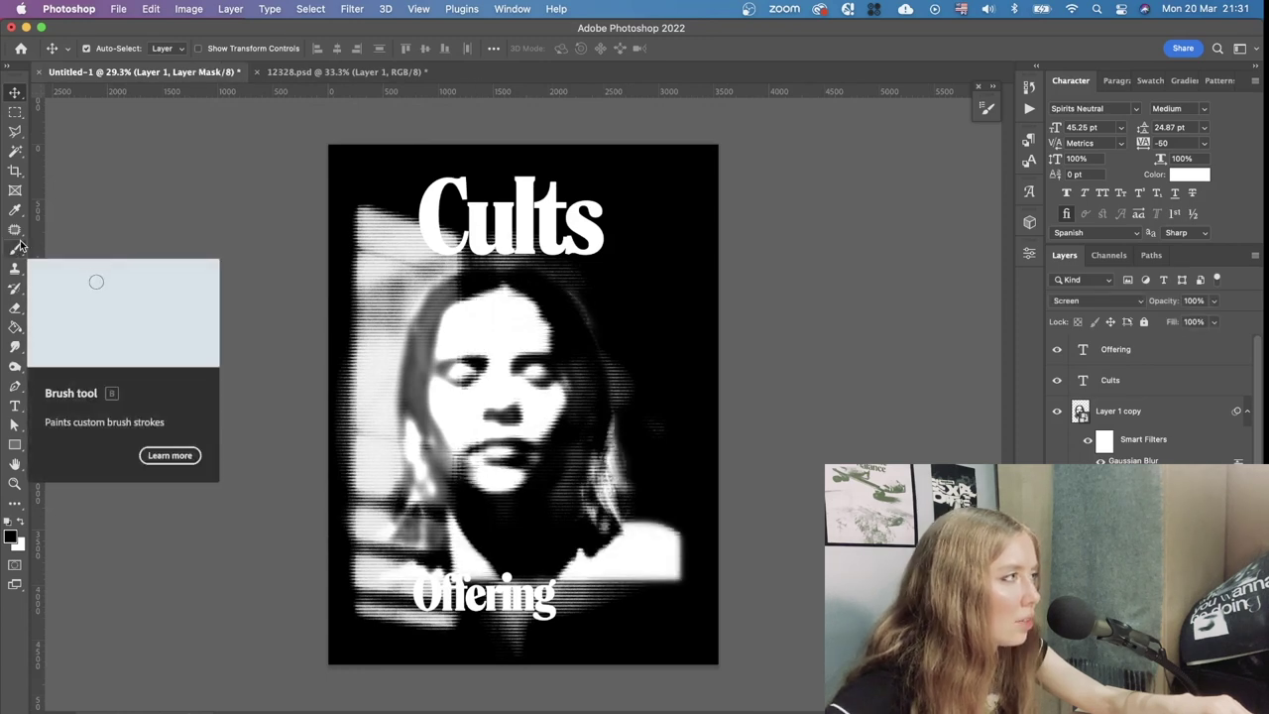
click(15, 307)
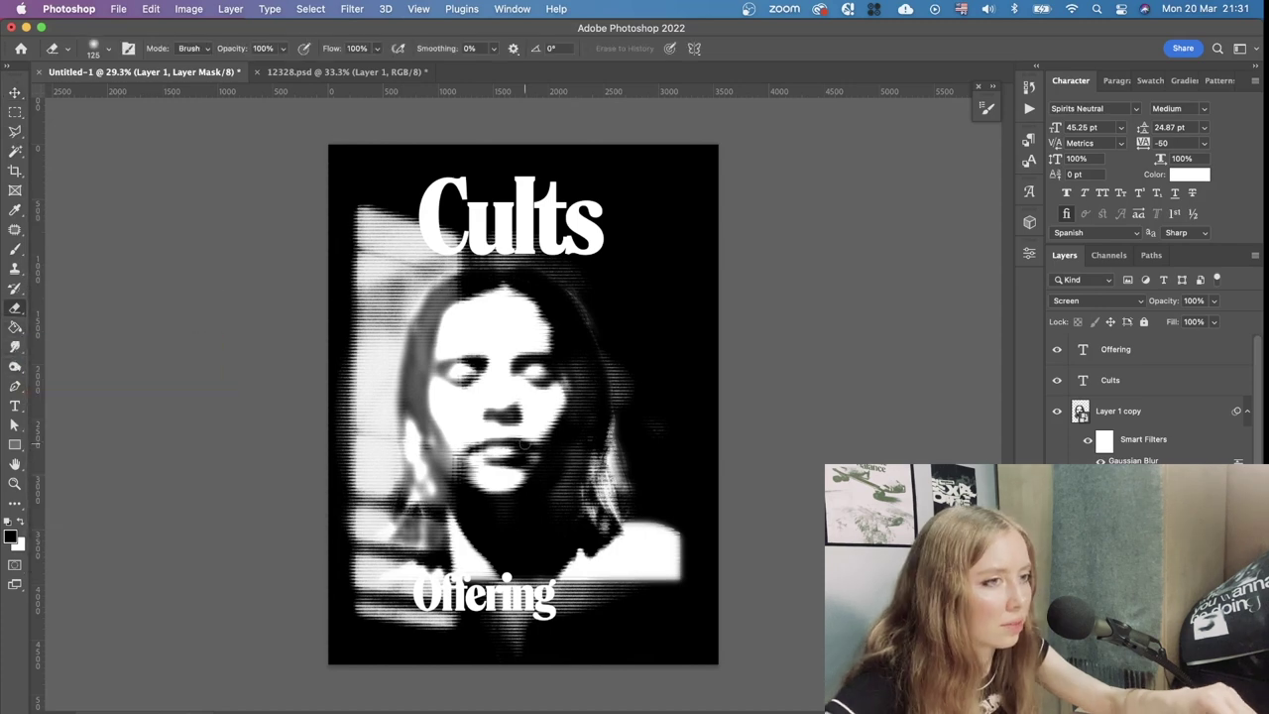
key(bracketright)
key(bracketright)
key(bracketright)
key(bracketright)
key(bracketright)
key(bracketright)
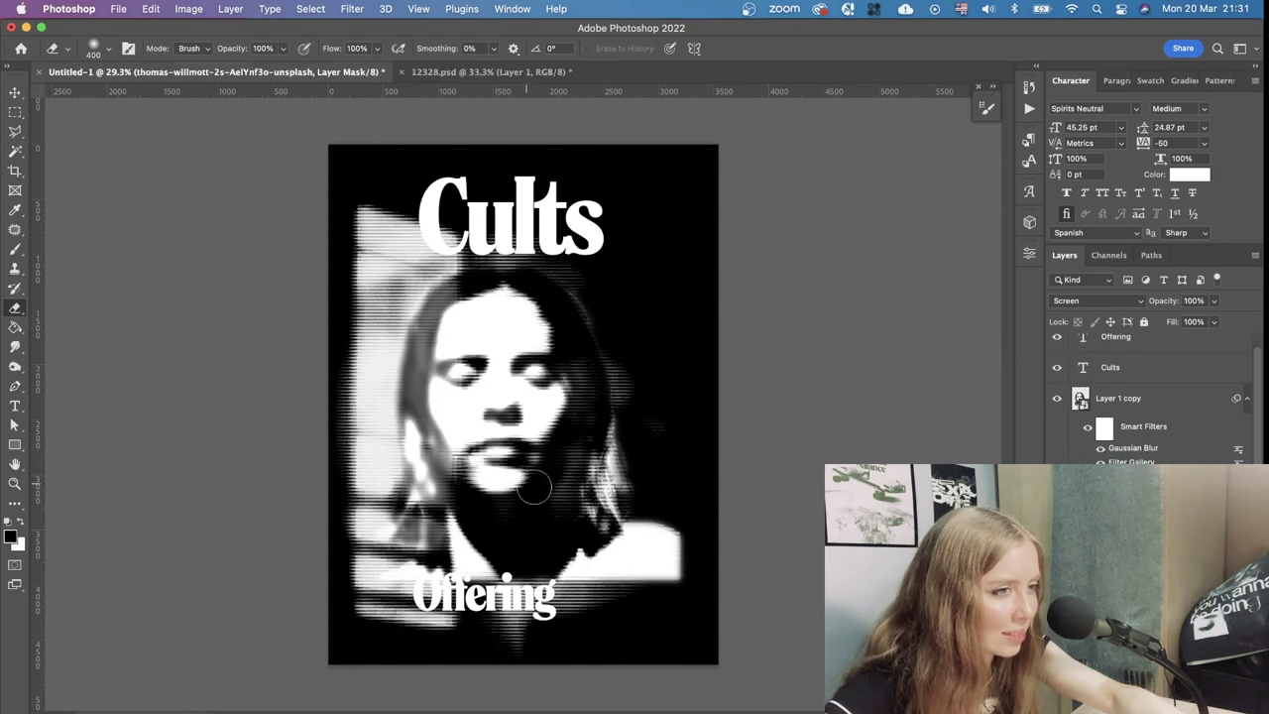
scroll(1091, 449, up, 2)
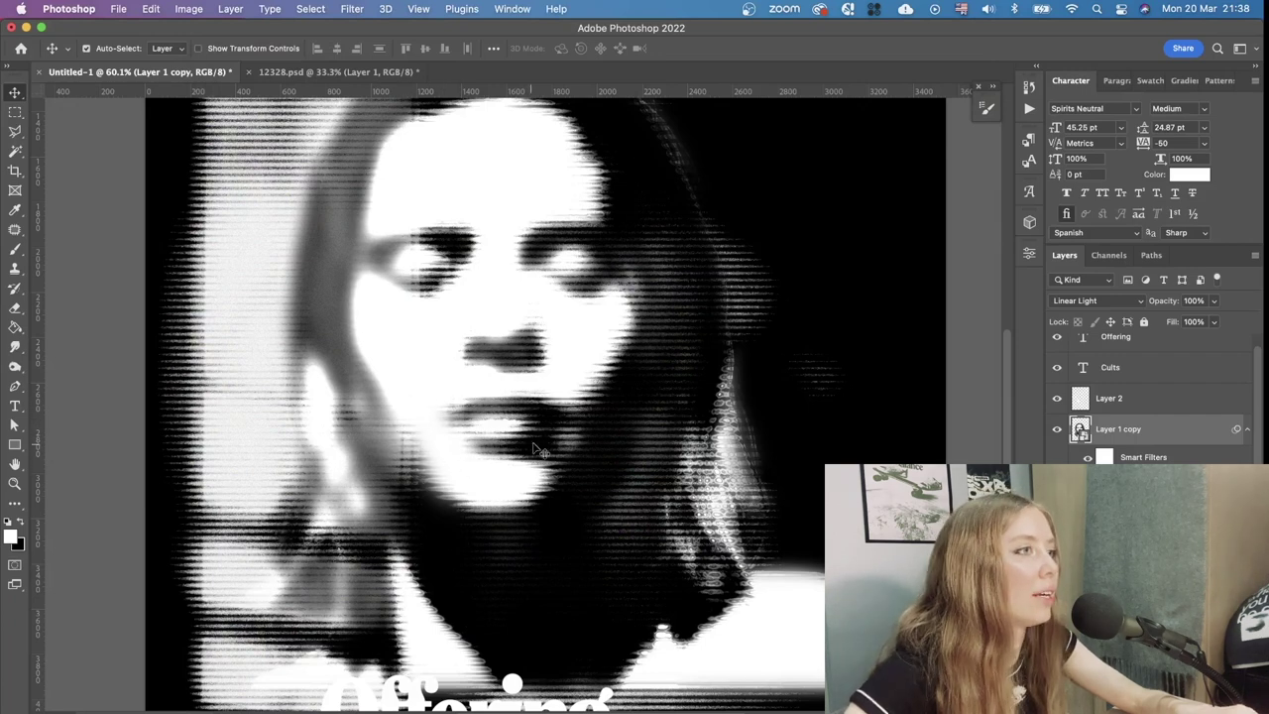
key(super+0)
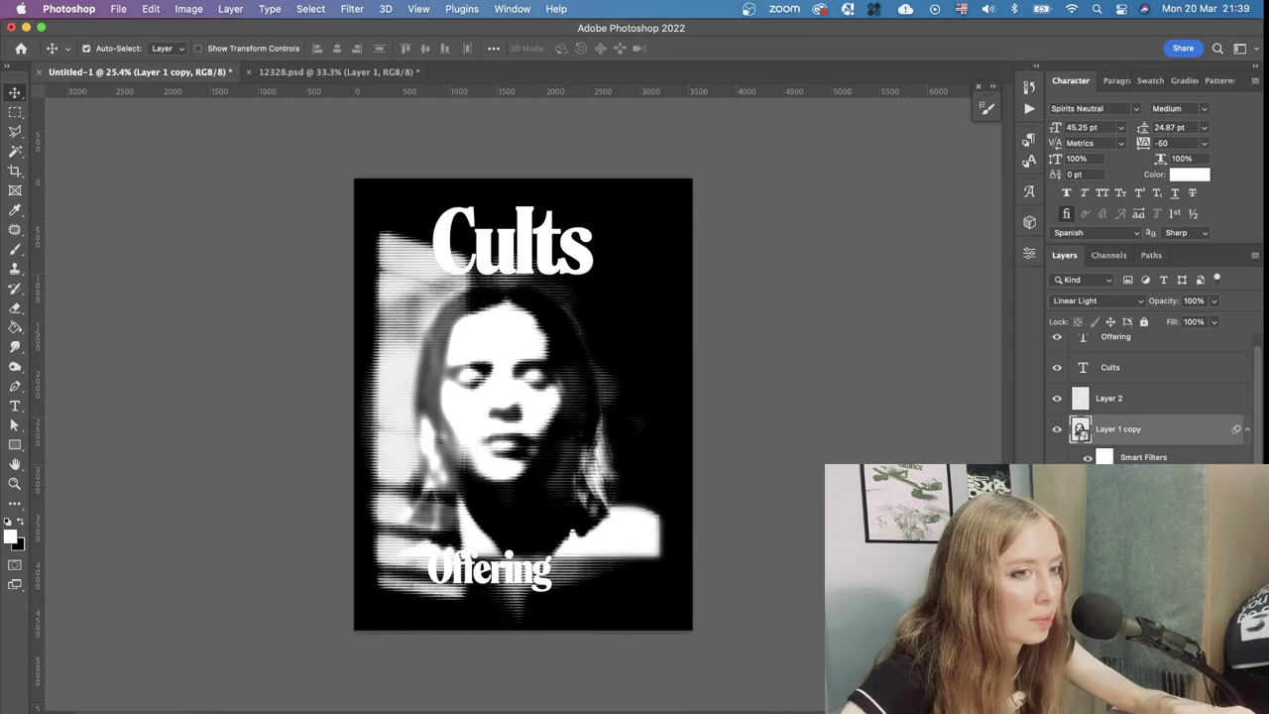
Add a new layer above Layer 1 copy and paint a soft white glow over the face's left side with a 1000 px brush
key(super+shift+alt+n)
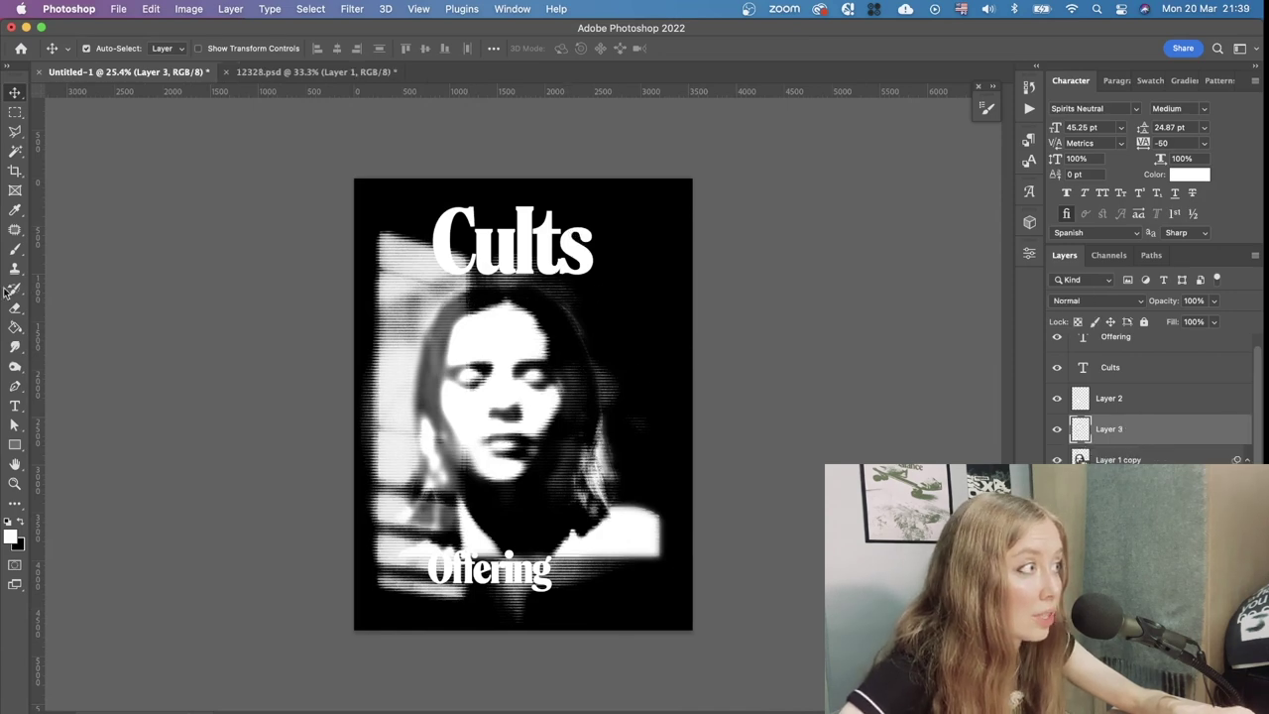
click(10, 254)
key(bracketright)
key(bracketright)
key(bracketright)
key(bracketright)
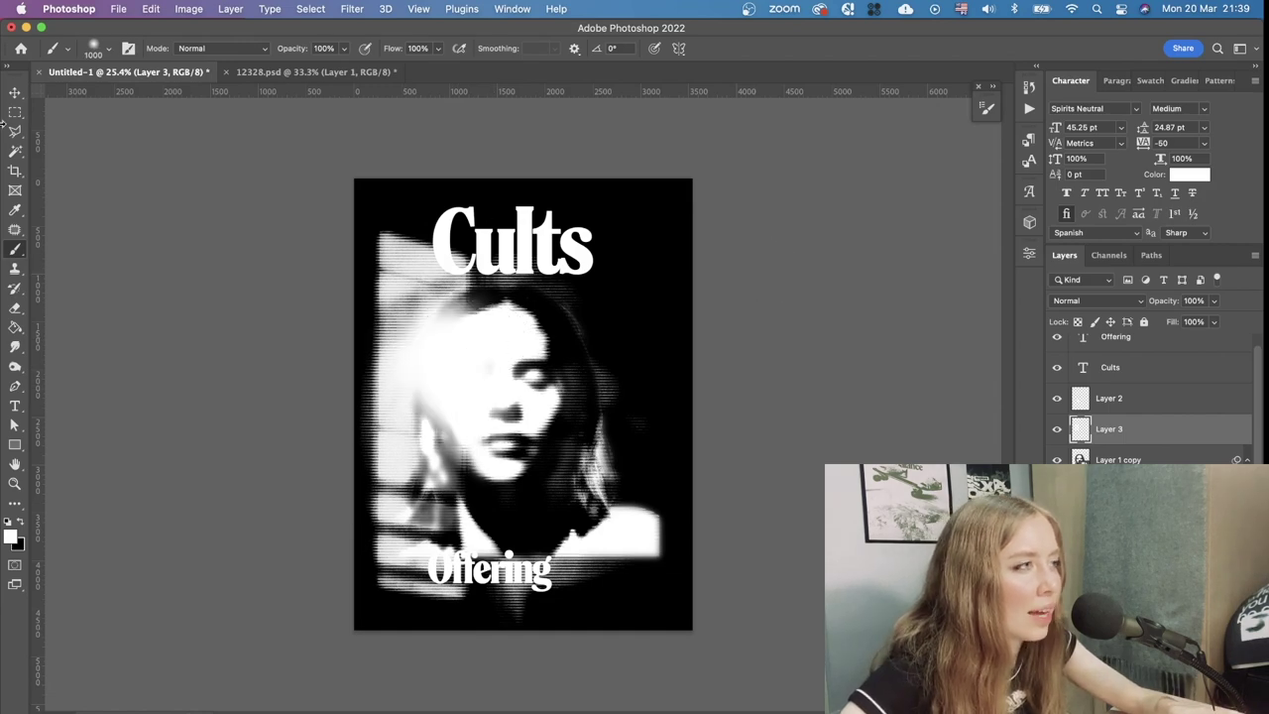
Set Layer 3 to the Color Dodge blend mode, reposition the glow over the face, and inspect it close up and on the whole poster
key(v)
click(1081, 301)
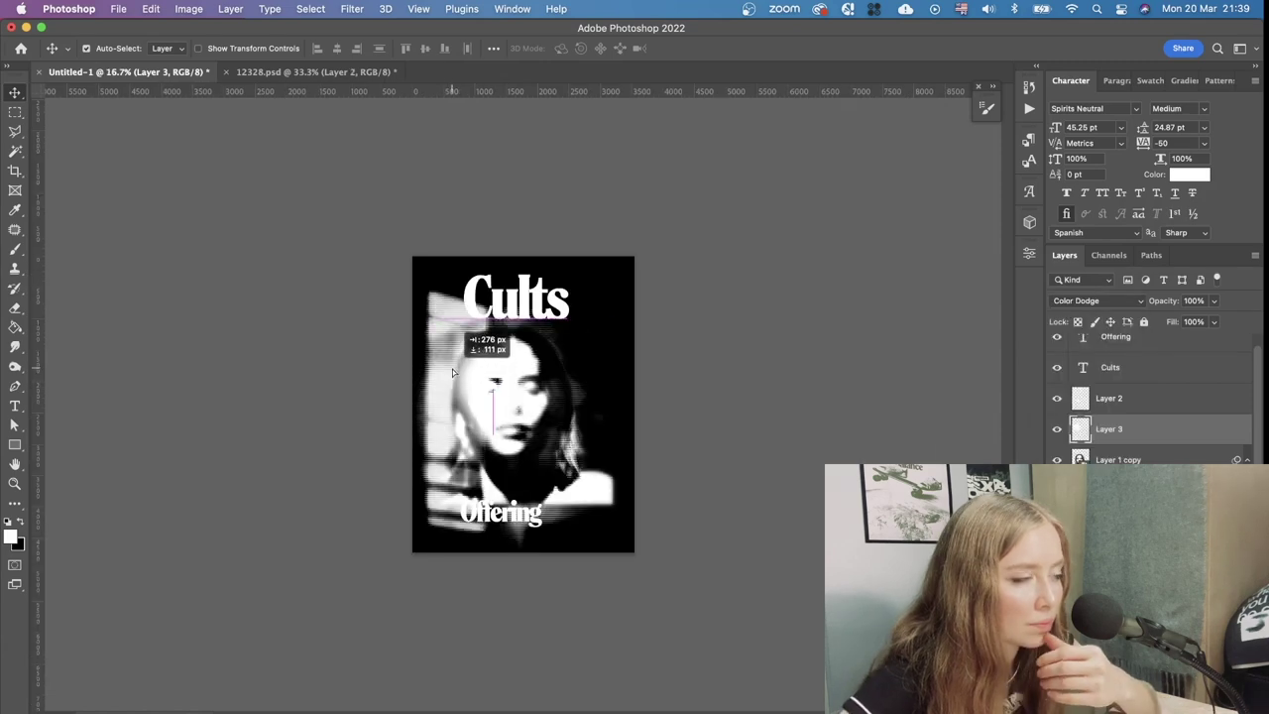
drag(452, 369, 452, 350)
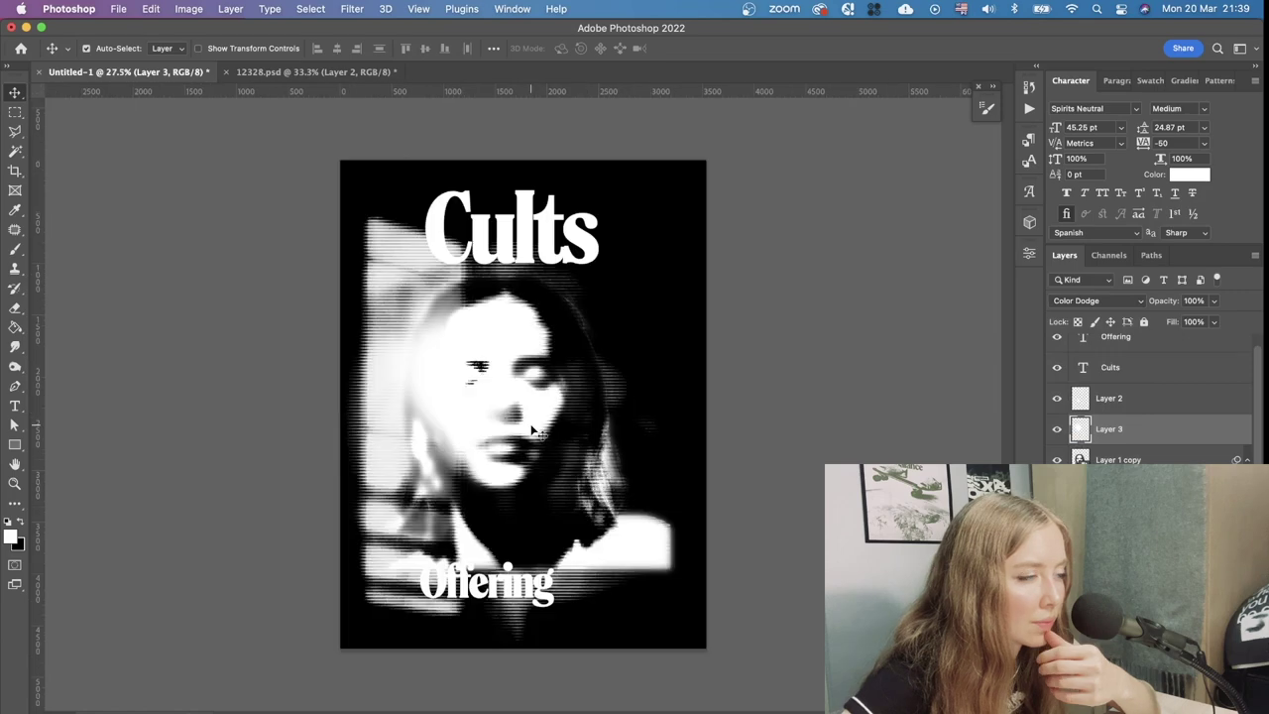
scroll(532, 428, up, 10)
scroll(532, 430, down, 8)
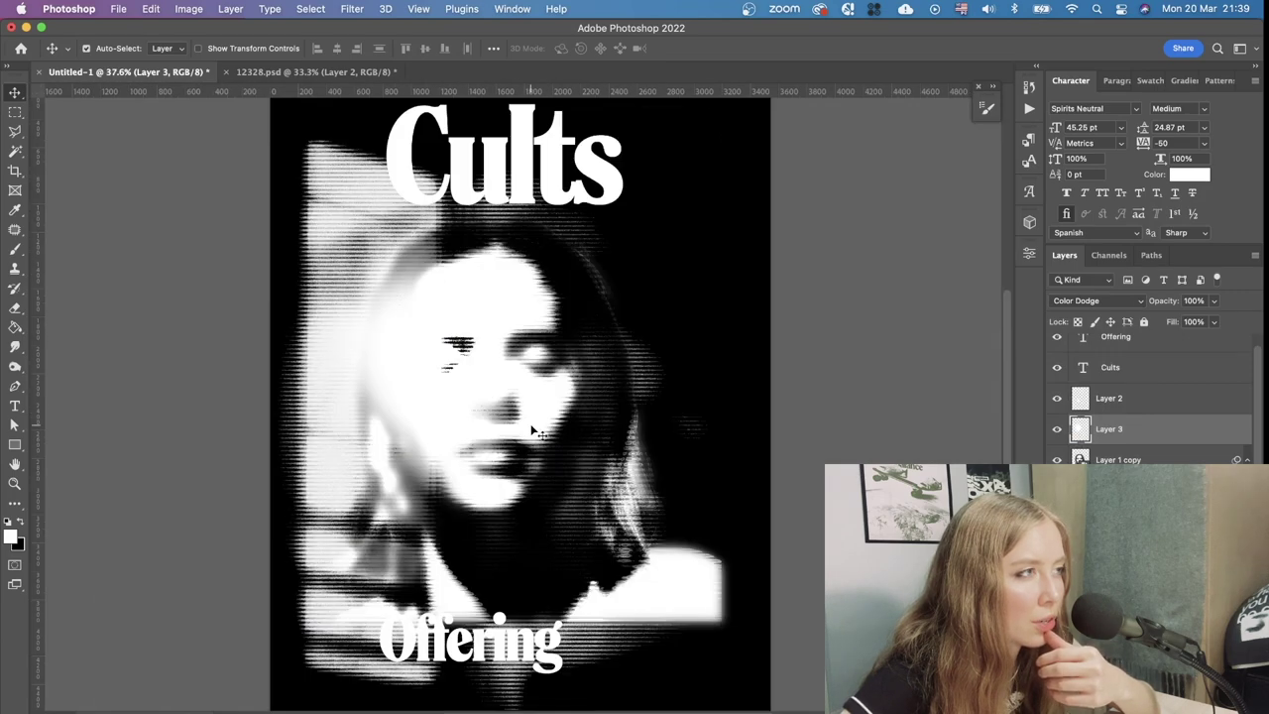
scroll(697, 395, down, 5)
scroll(698, 389, up, 3)
scroll(696, 387, down, 3)
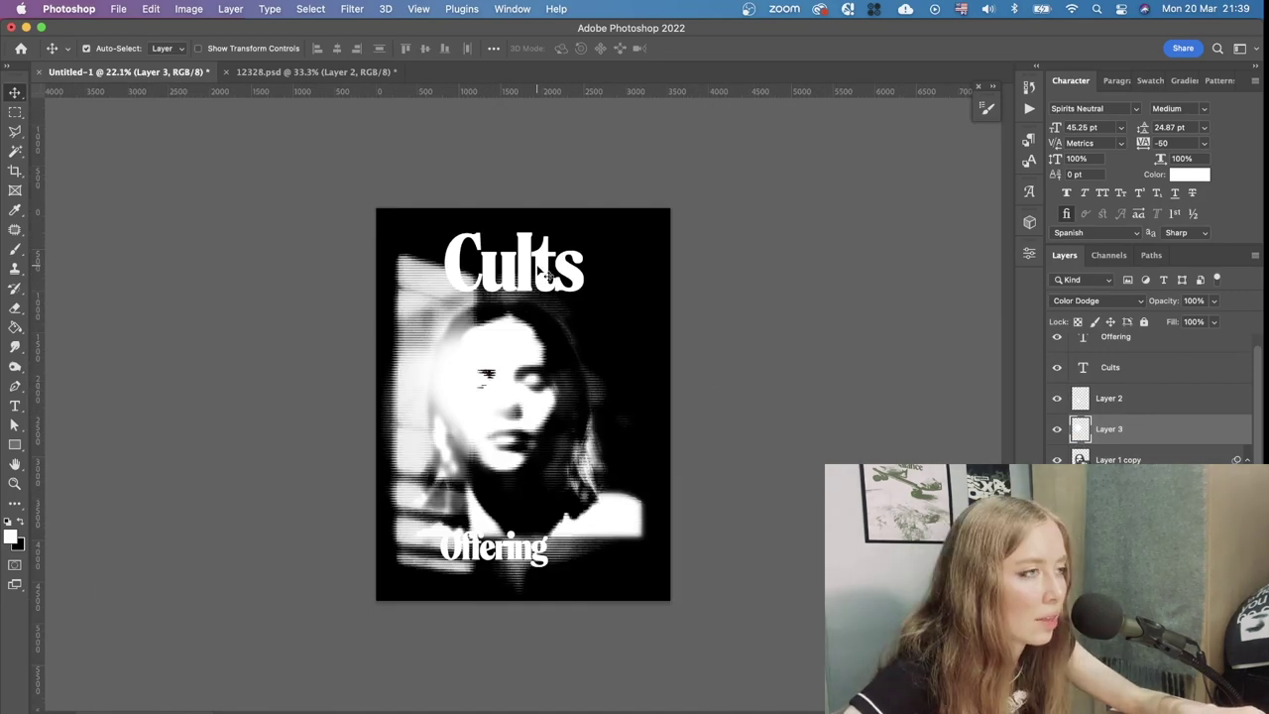
Move the Cults title toward the poster's right side and slightly scale down the portrait layers, window photo and Offering title together
drag(550, 270, 617, 285)
click(535, 595)
key(super+t)
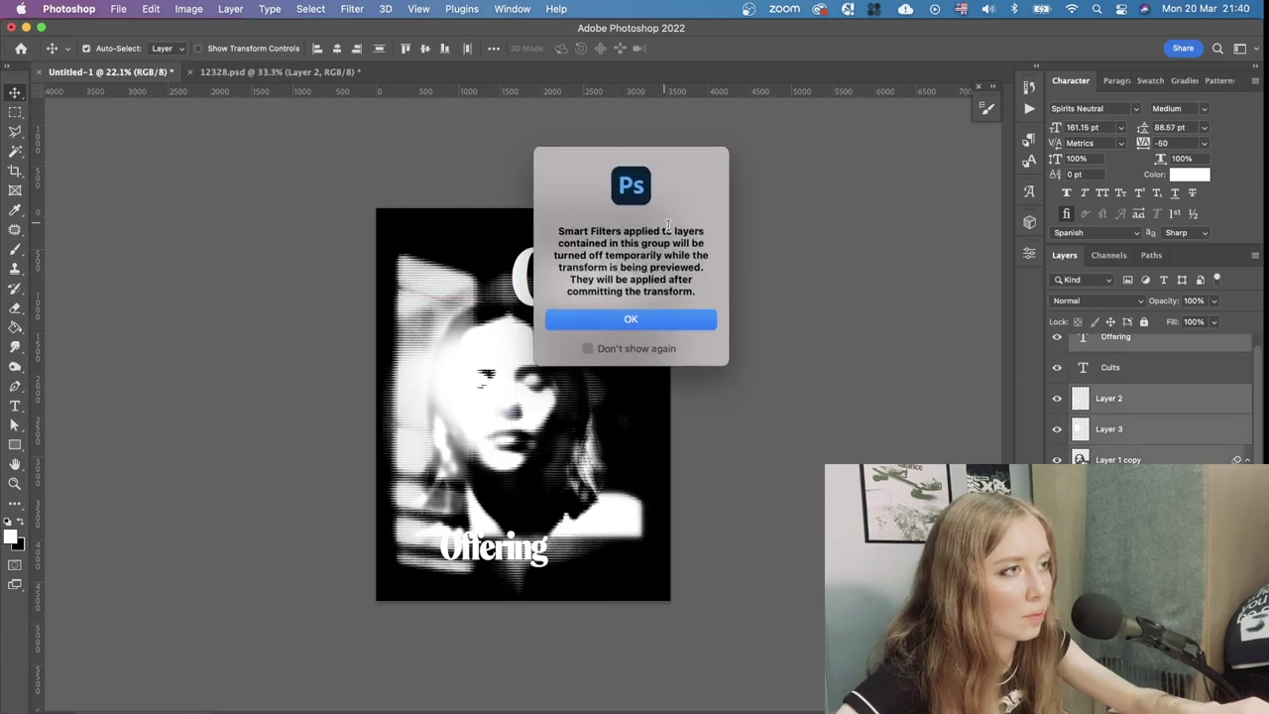
click(643, 321)
drag(540, 367, 540, 373)
key(Return)
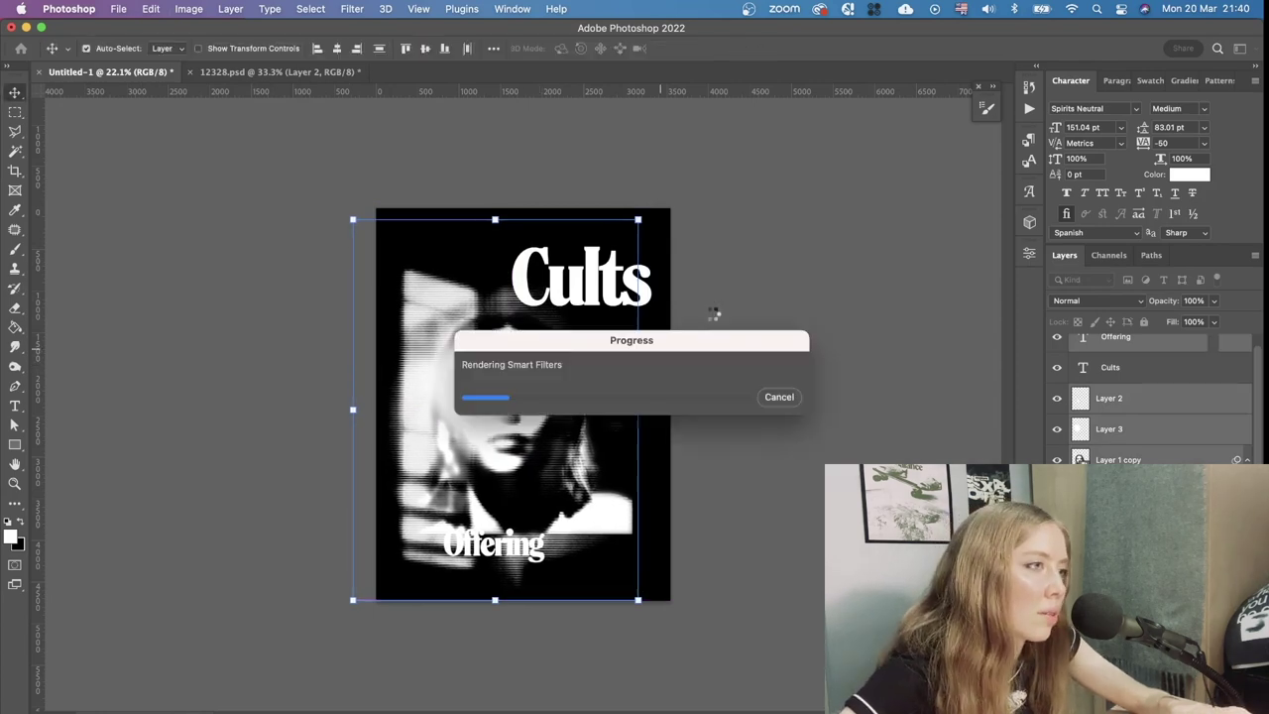
Shift the scaled artwork toward the right of the poster and centre the Cults and Offering titles horizontally
drag(648, 342, 676, 360)
drag(611, 288, 559, 285)
drag(496, 543, 530, 549)
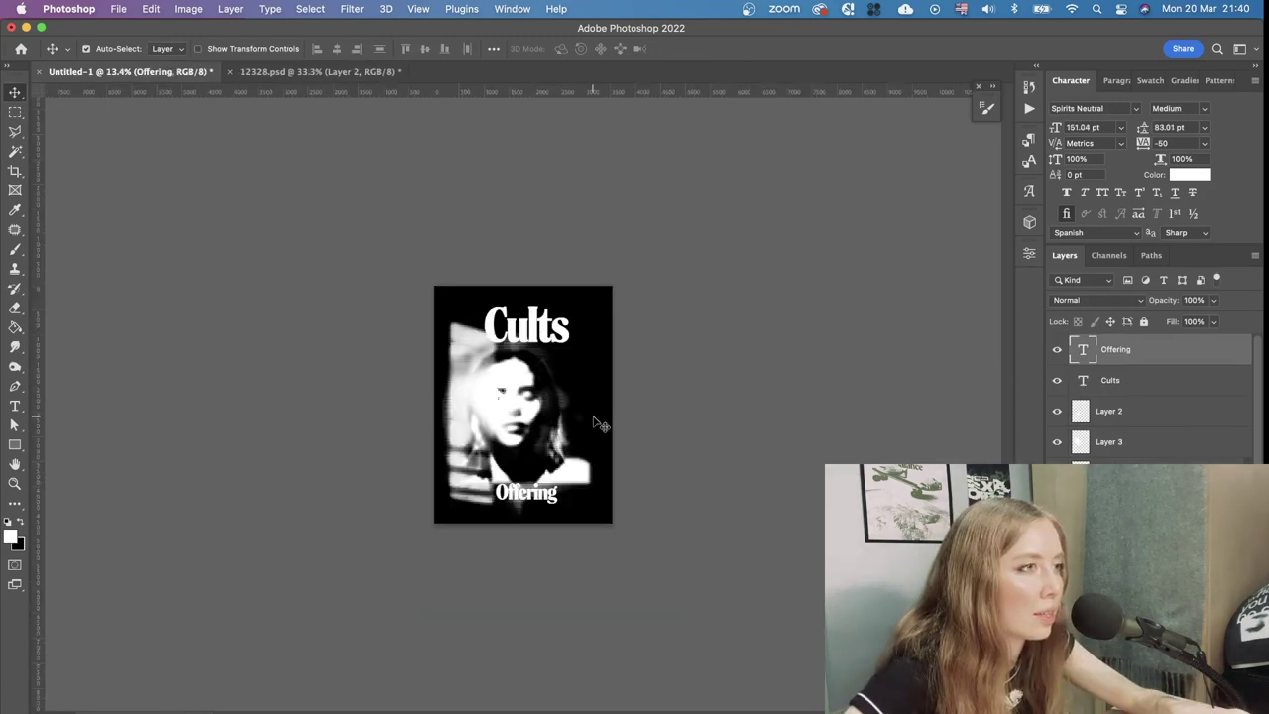
scroll(601, 421, up, 4)
scroll(573, 315, down, 4)
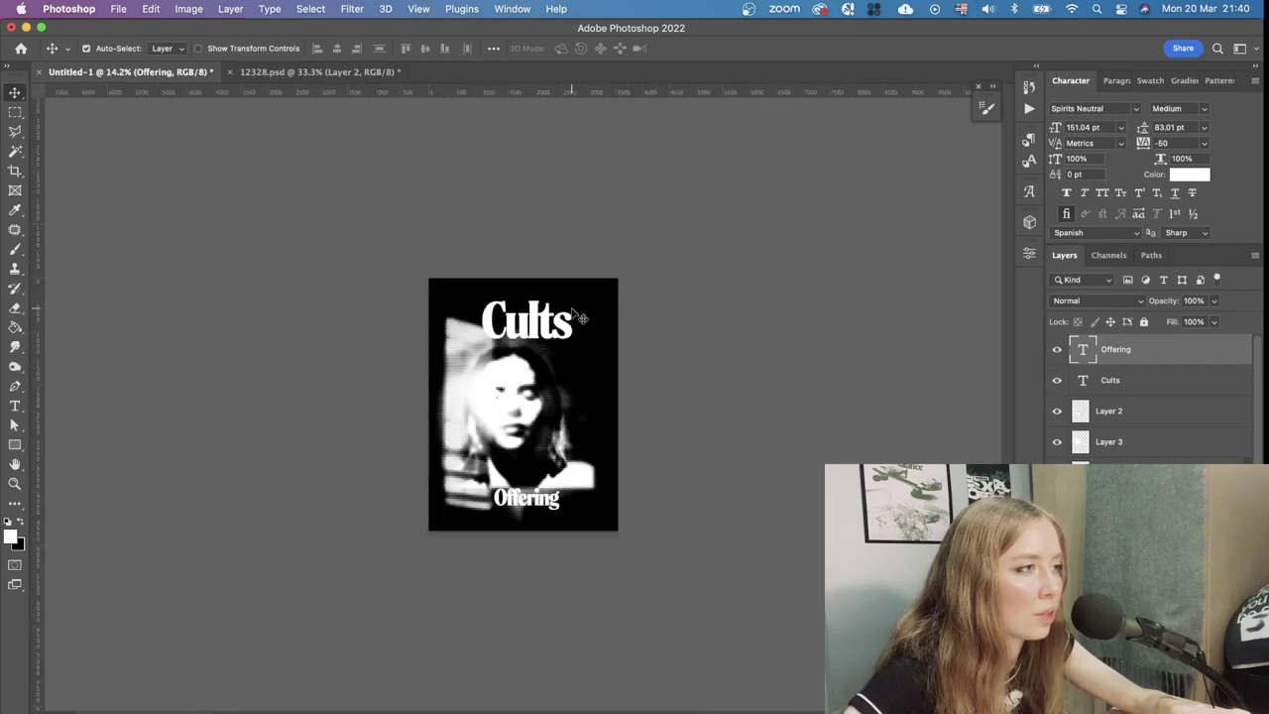
Move the Cults title to the poster's upper right and nudge the Offering title slightly right and down
drag(541, 323, 580, 319)
mouse_move(546, 508)
mouse_down()
mouse_move(502, 509)
mouse_move(550, 511)
mouse_up()
scroll(634, 341, up, 2)
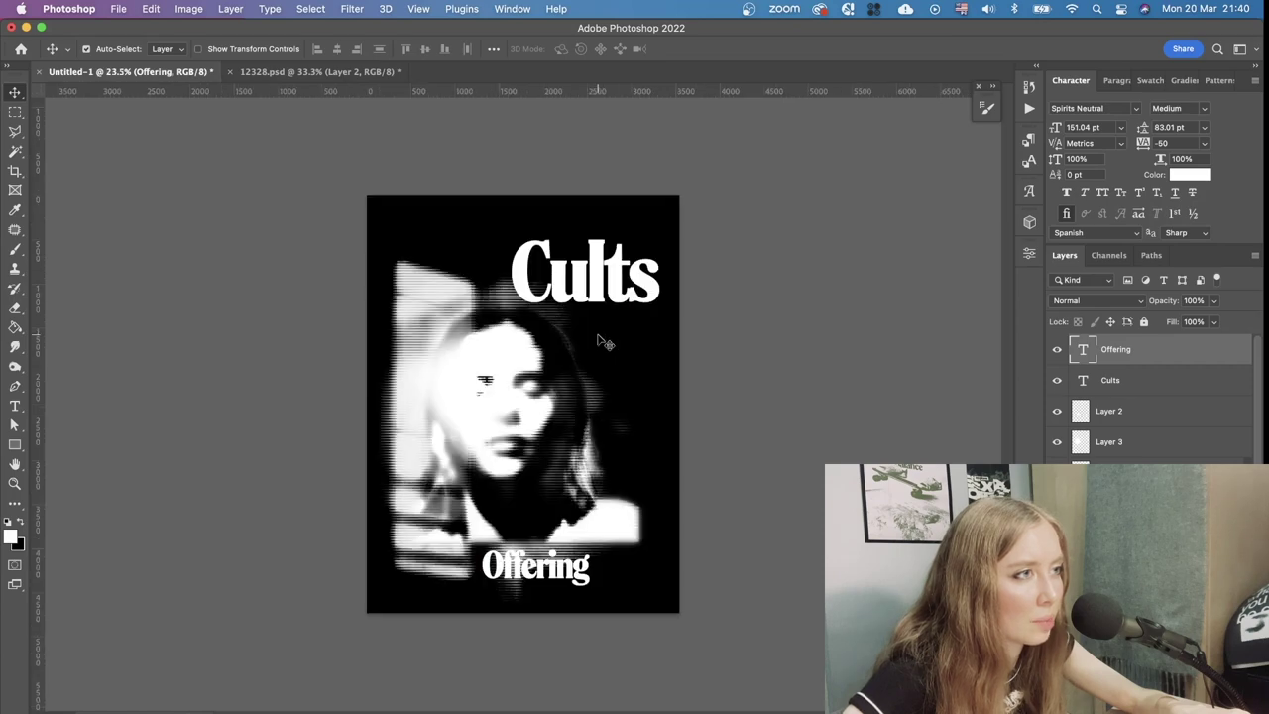
Preview the available fonts on the Offering title and set it in Stolzl Medium
click(1139, 110)
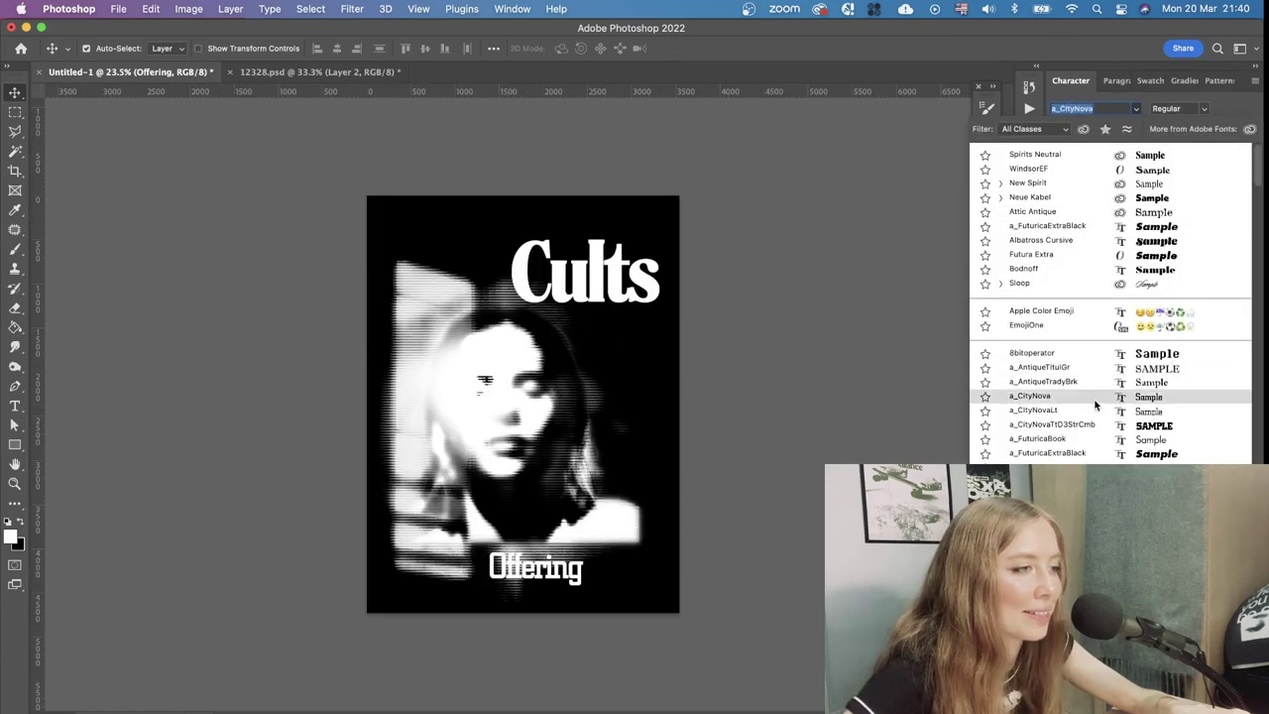
scroll(1091, 401, down, 5)
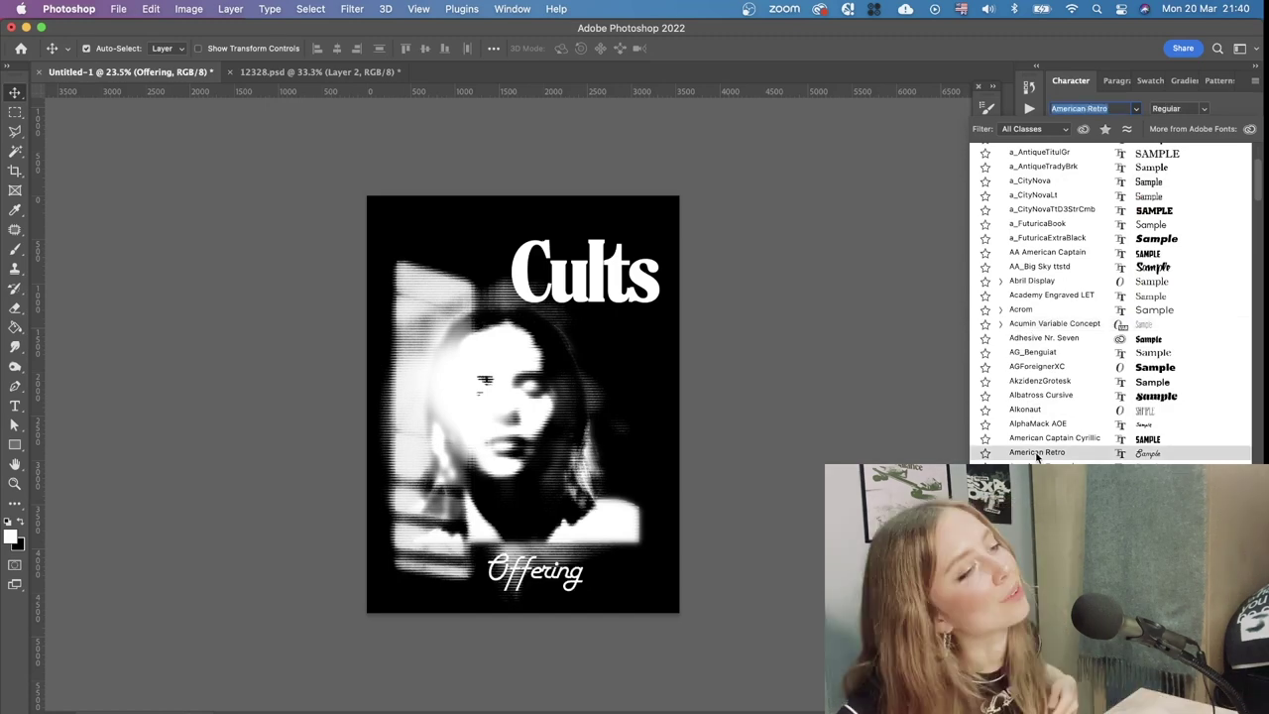
scroll(1041, 441, down, 3)
scroll(1060, 418, down, 4)
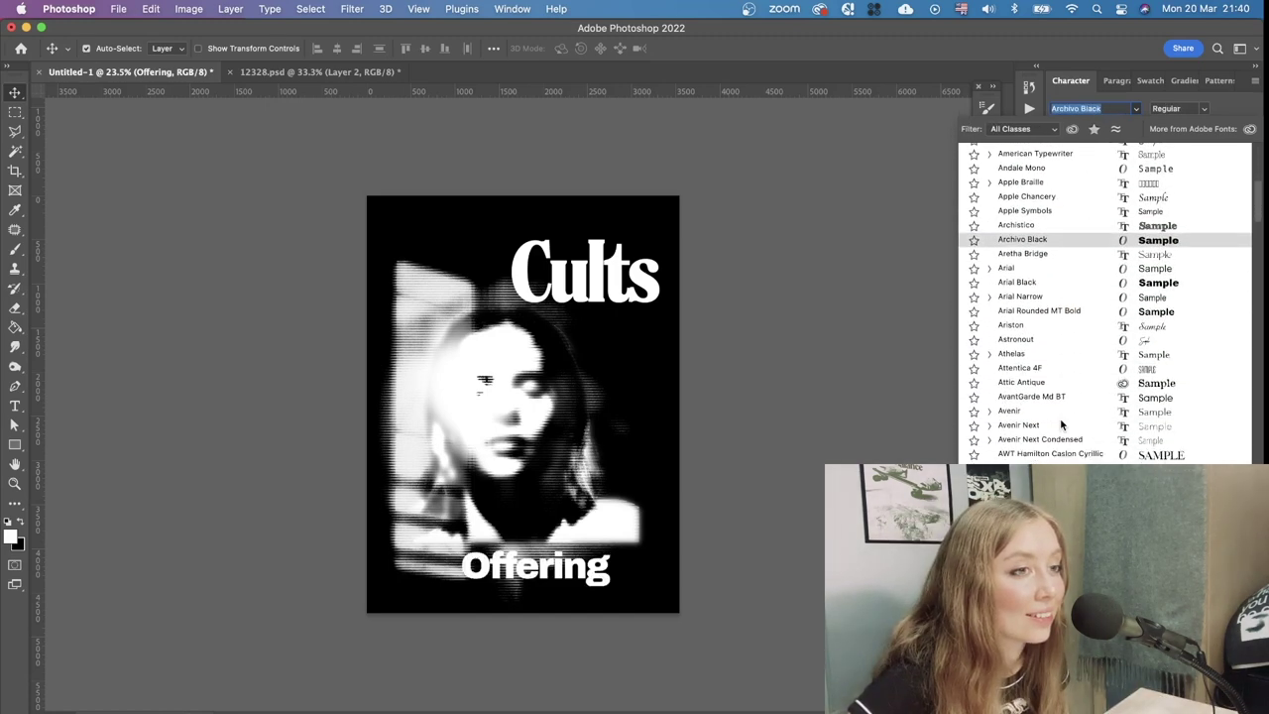
scroll(1062, 440, down, 5)
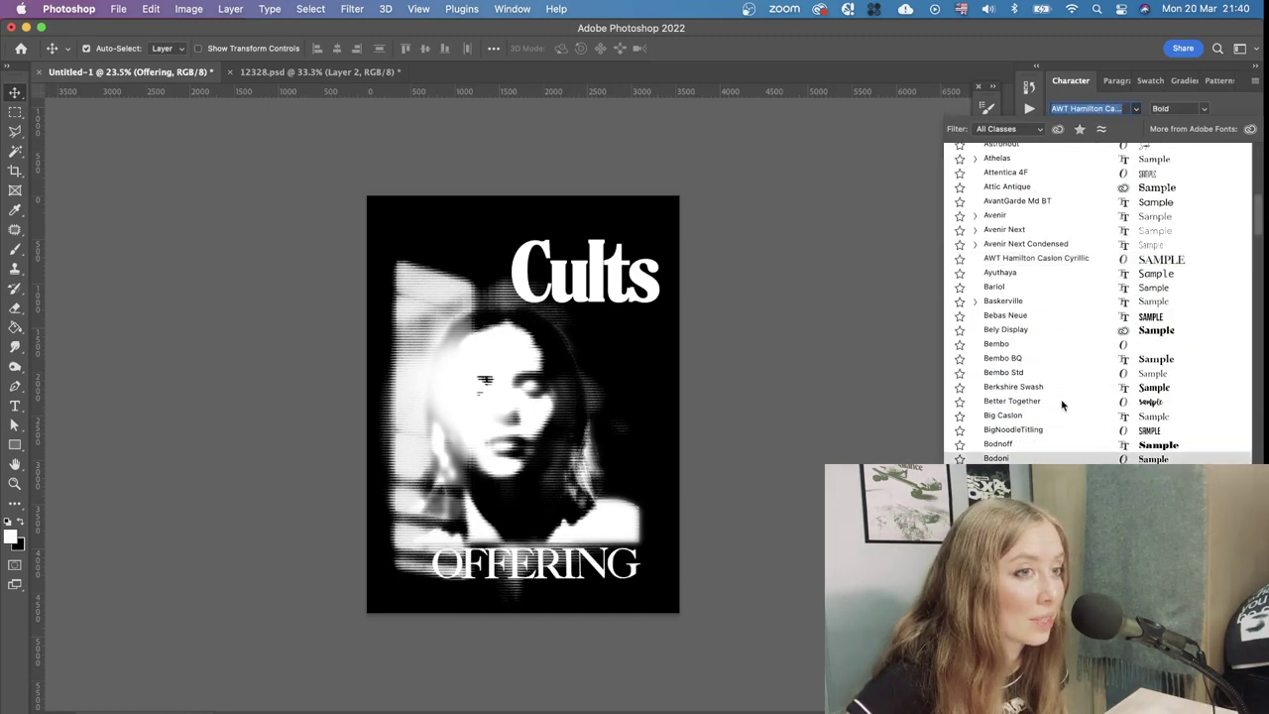
scroll(1062, 401, down, 8)
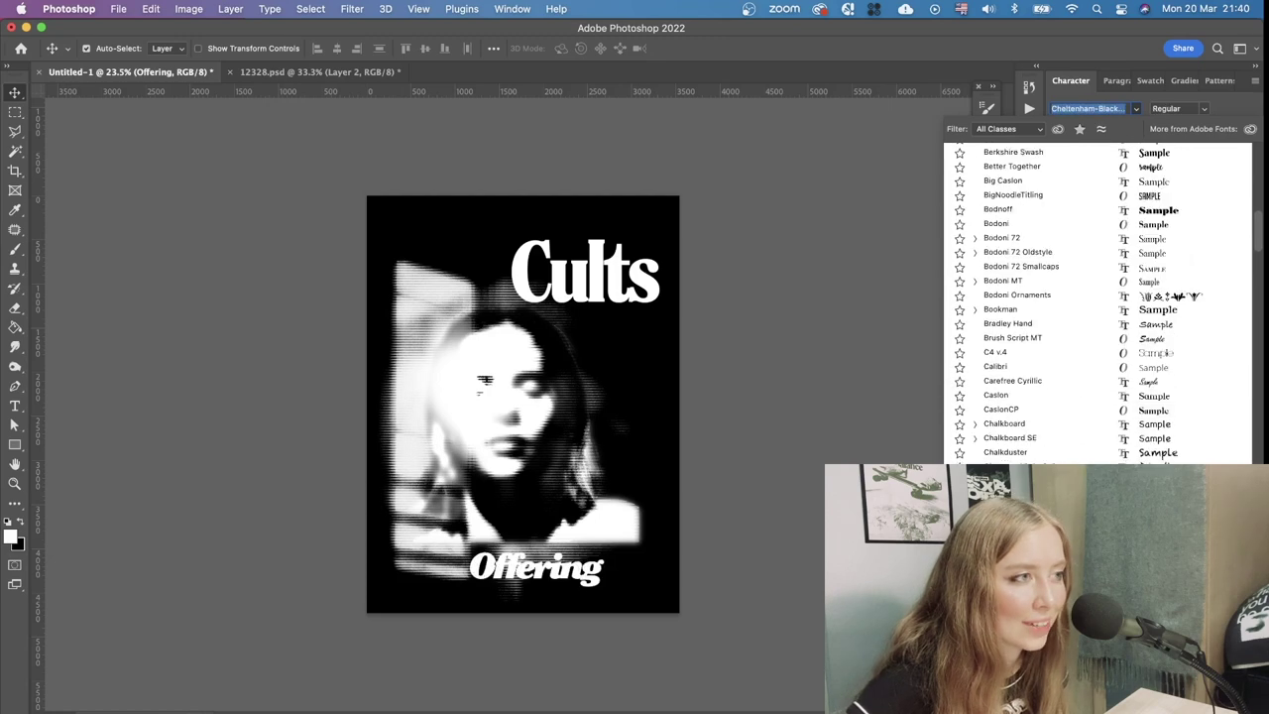
scroll(1070, 397, down, 3)
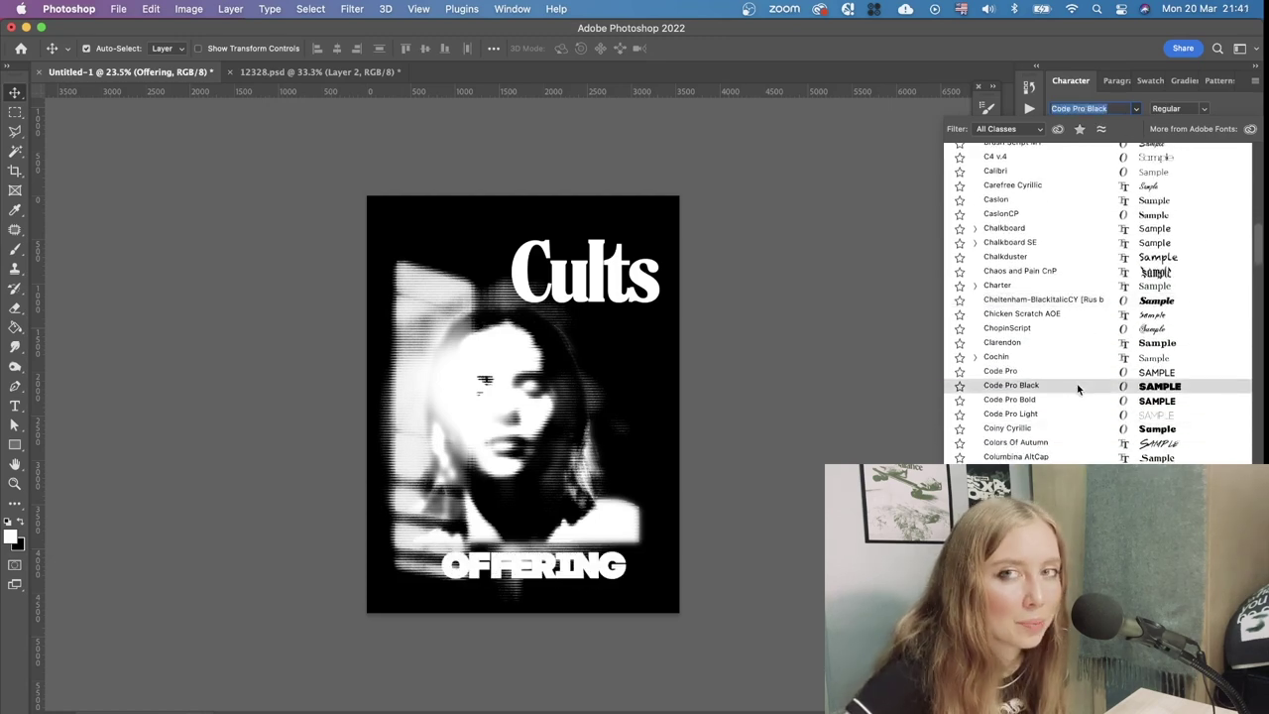
scroll(1079, 388, down, 6)
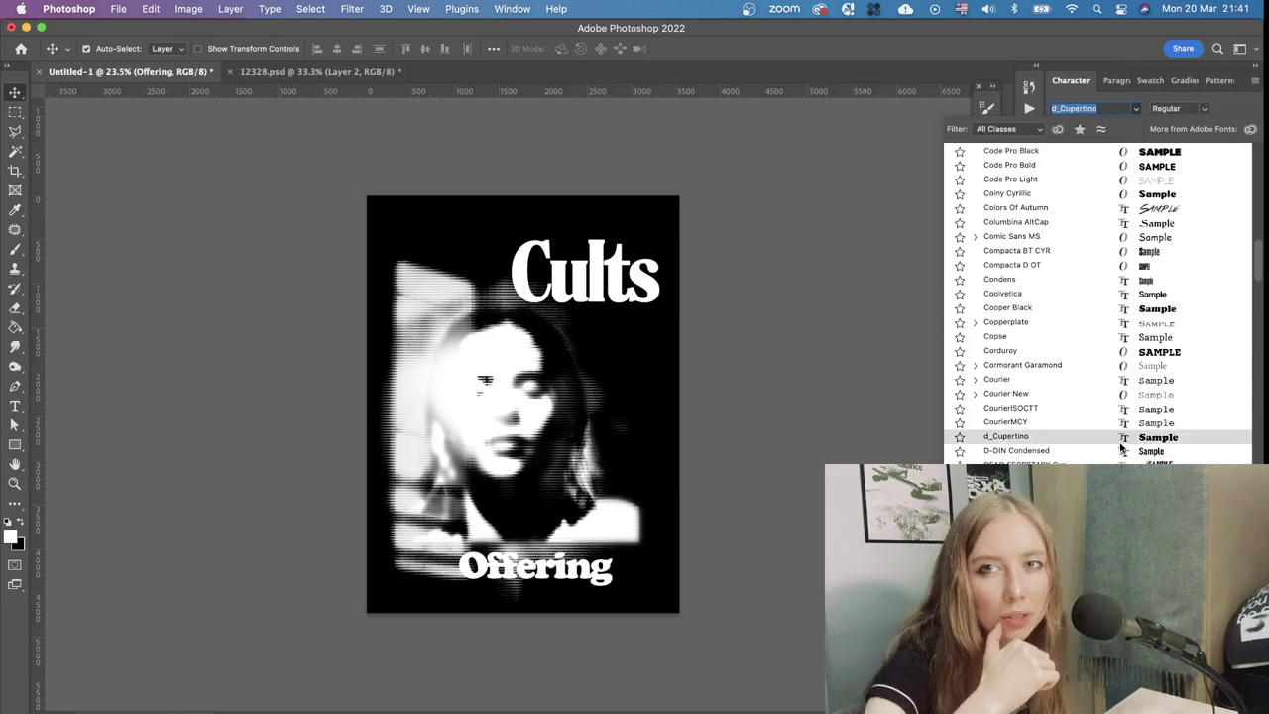
scroll(1121, 448, down, 10)
scroll(1122, 449, down, 4)
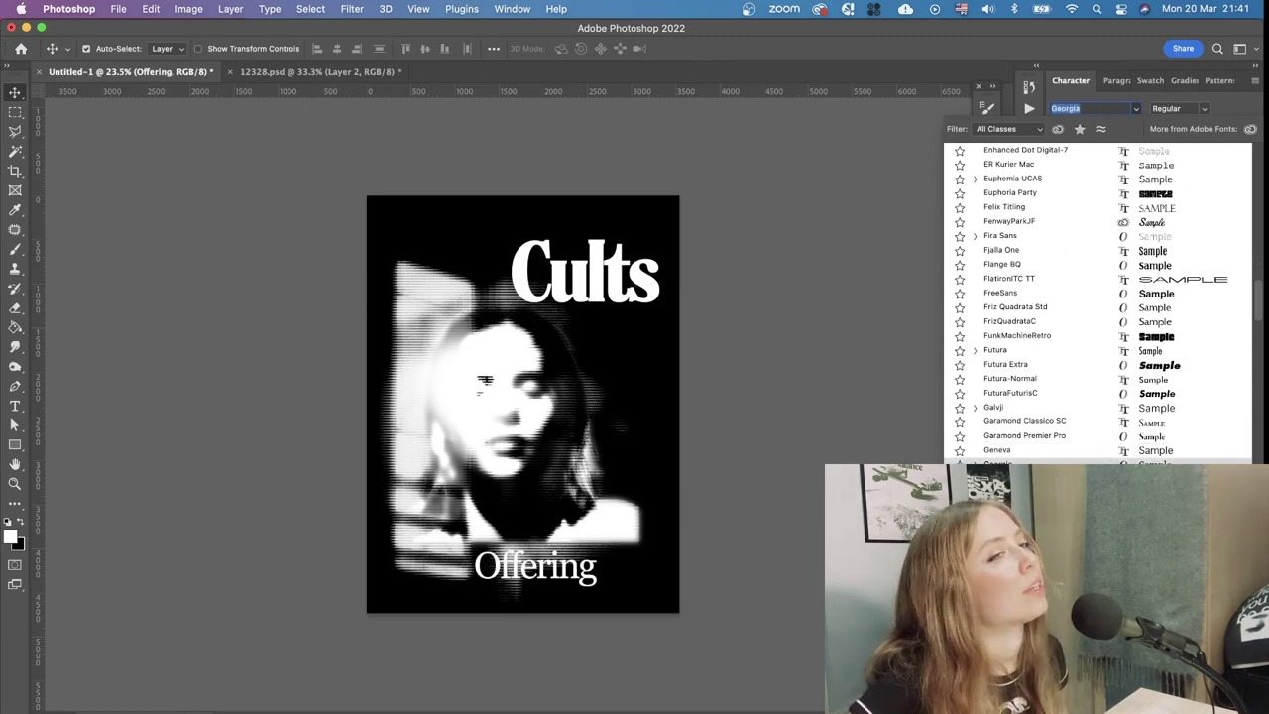
scroll(1106, 435, down, 5)
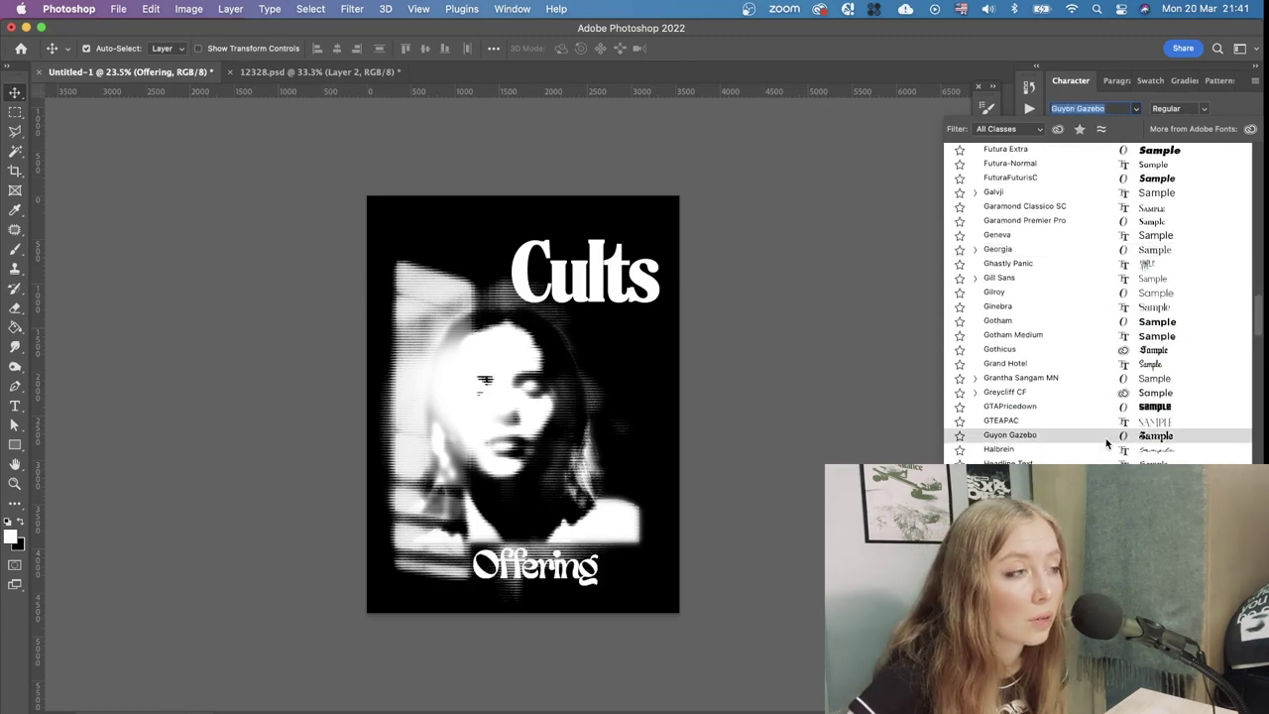
scroll(1105, 435, down, 5)
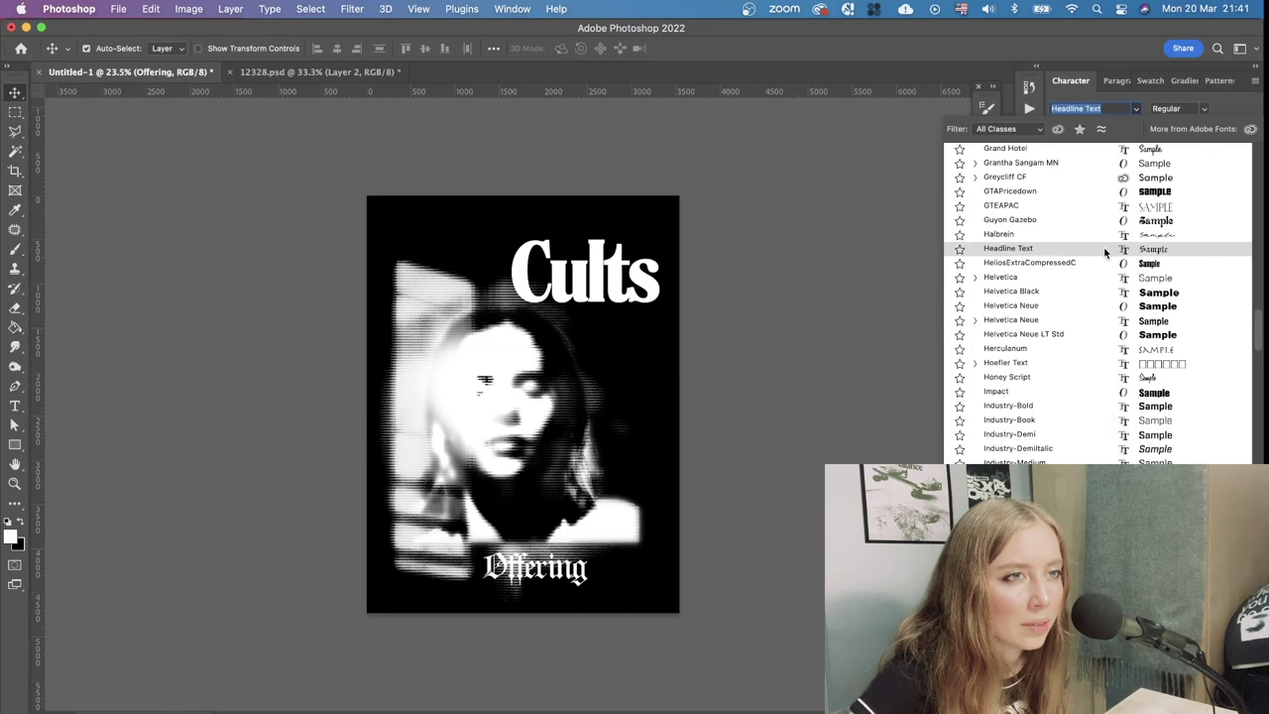
scroll(1116, 382, down, 5)
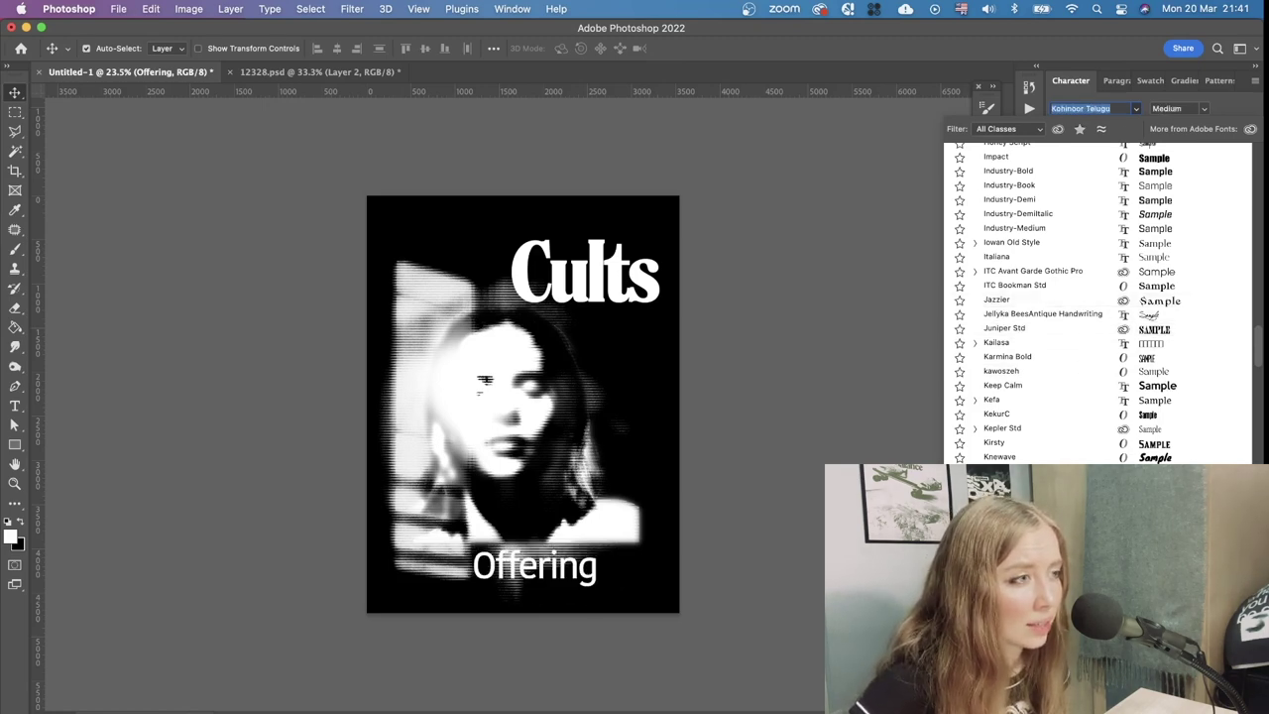
scroll(1076, 397, down, 5)
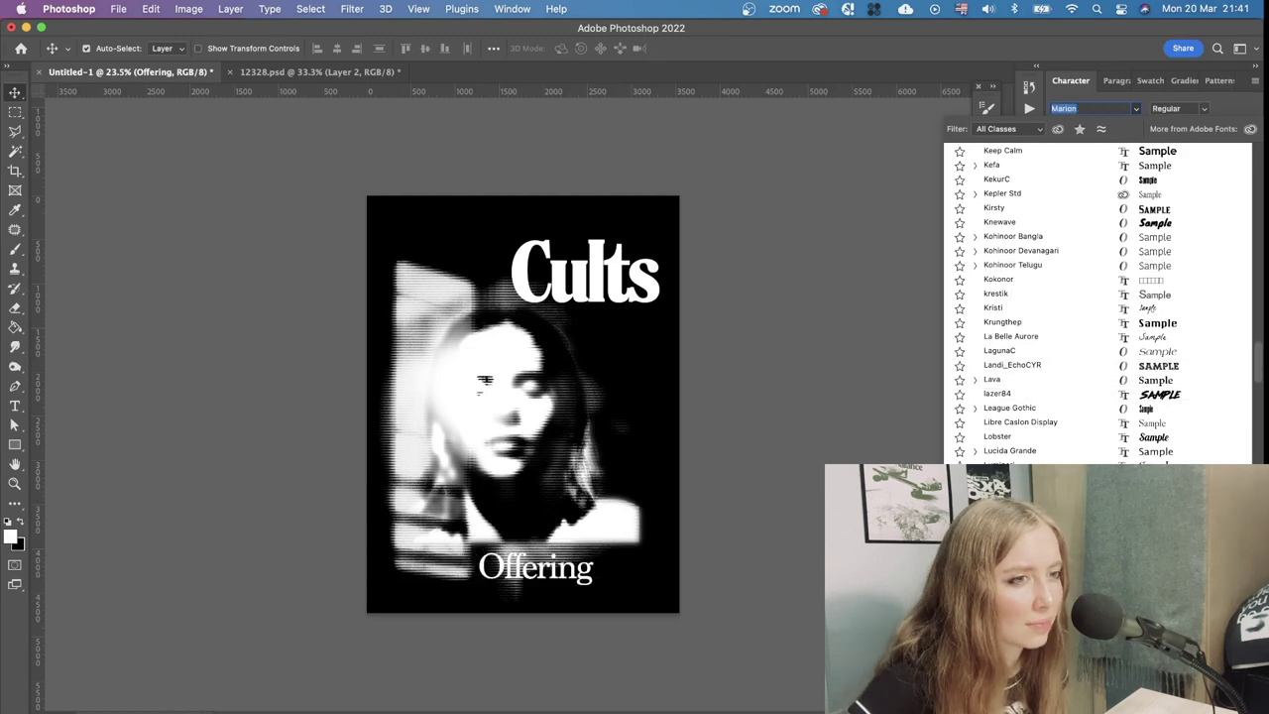
scroll(1076, 556, down, 2)
scroll(1076, 533, down, 5)
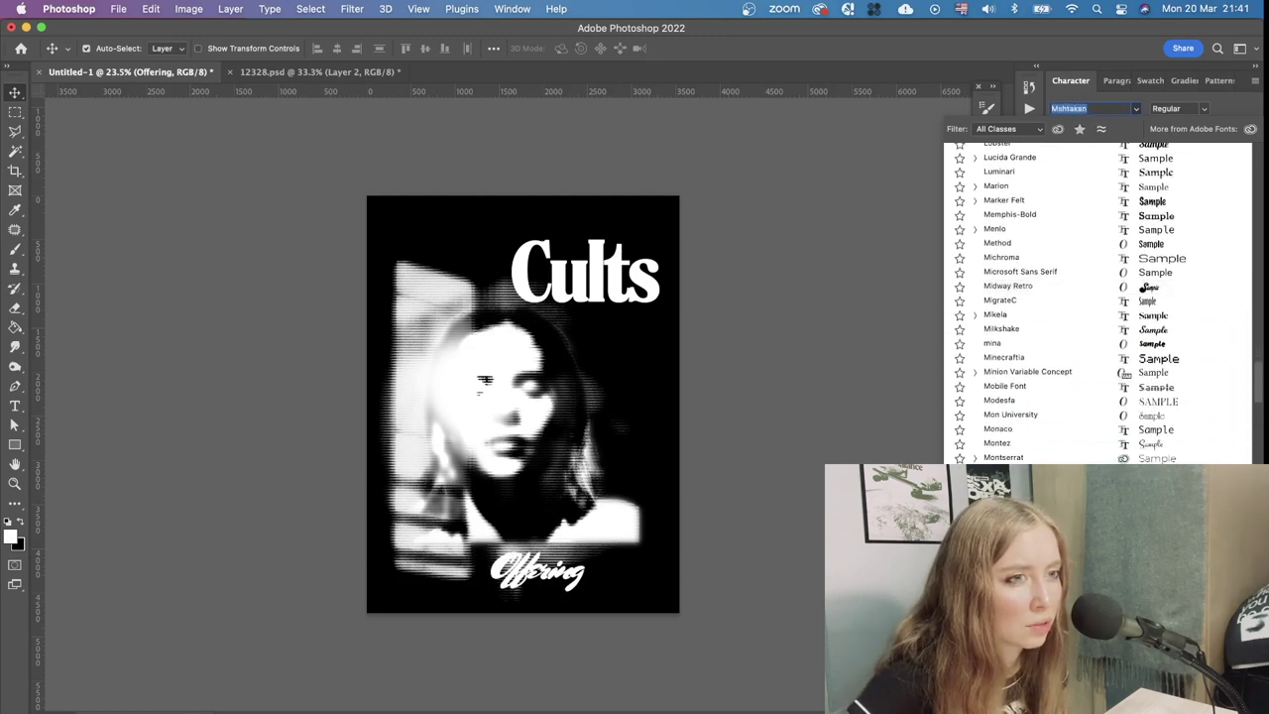
scroll(1075, 521, down, 4)
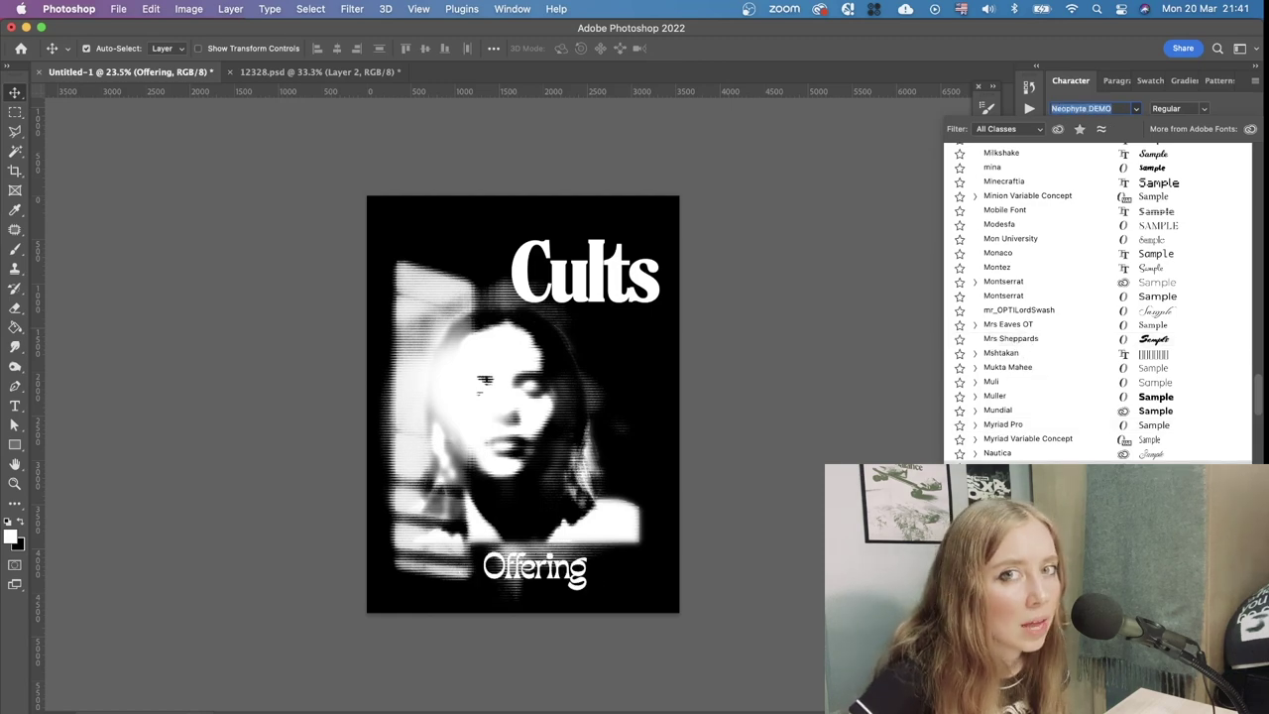
scroll(1081, 370, down, 3)
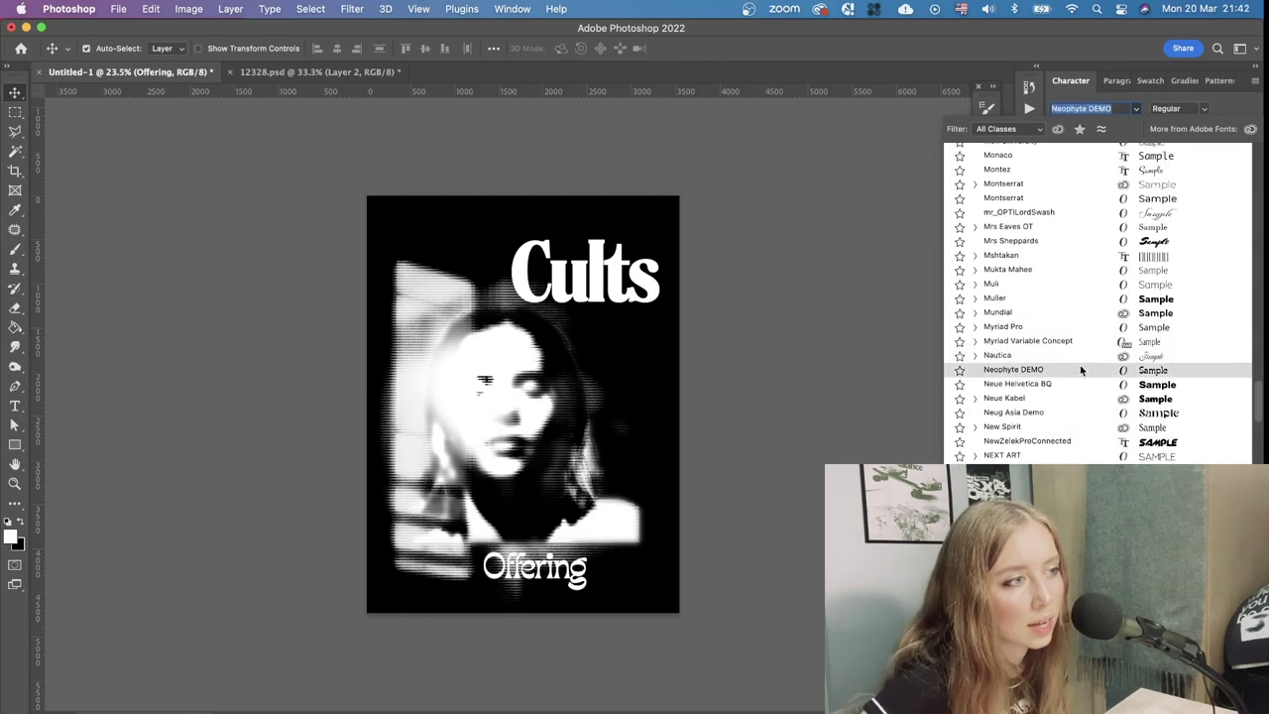
scroll(1081, 370, down, 20)
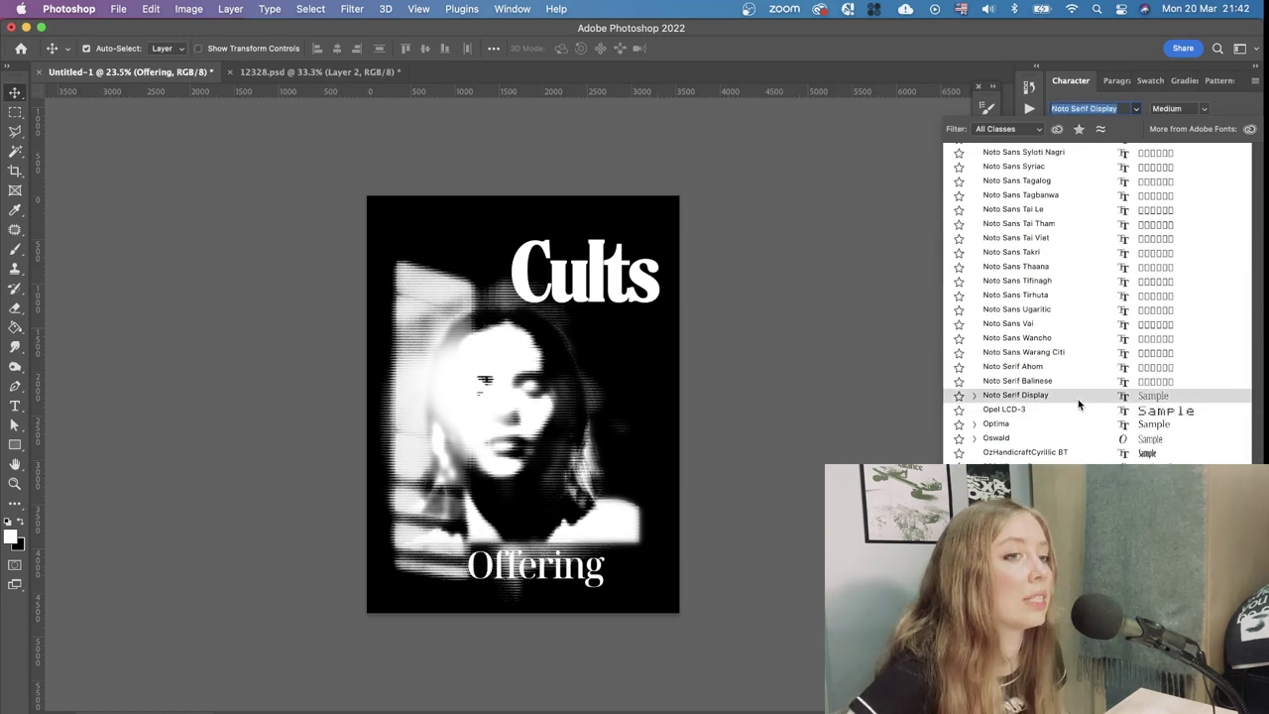
key(Down)
key(Down)
scroll(1053, 352, down, 4)
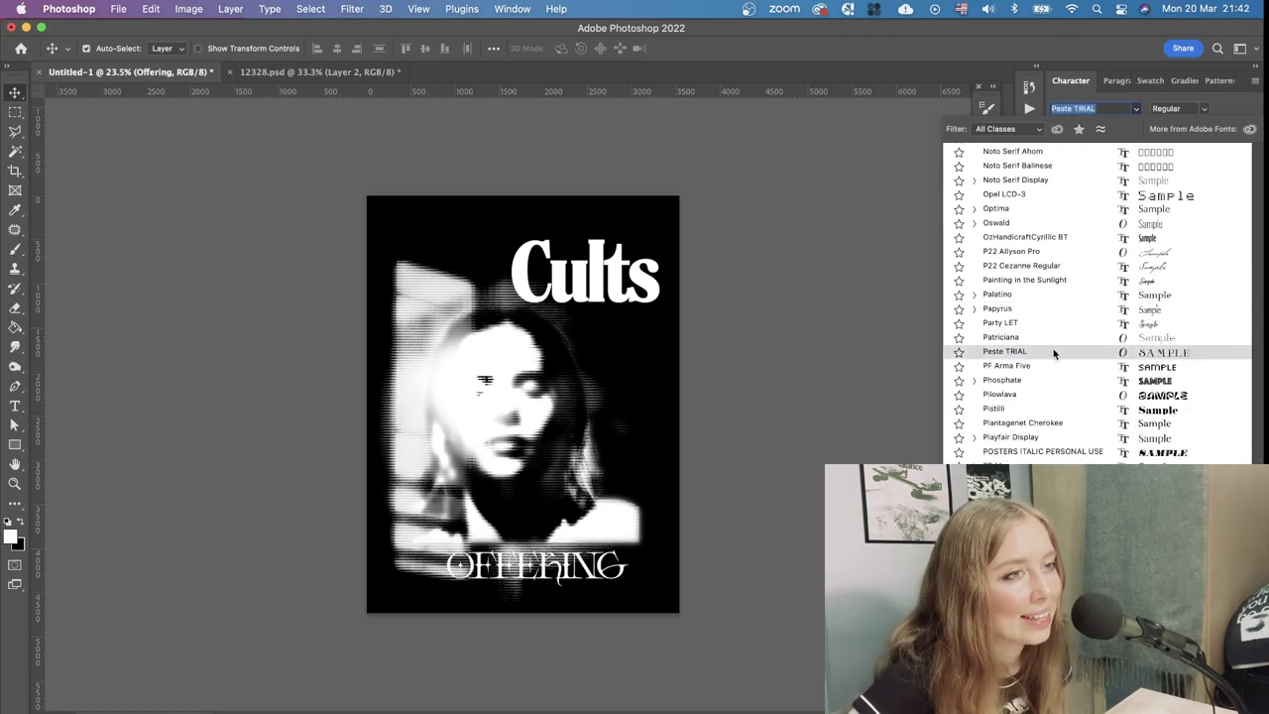
key(Down)
key(Down)
key(Down)
key(Down)
key(Down)
key(Down)
key(Down)
key(Down)
key(Down)
key(Down)
key(Down)
key(Down)
key(Down)
key(Down)
key(Down)
key(Down)
key(Down)
key(Down)
key(Down)
key(Down)
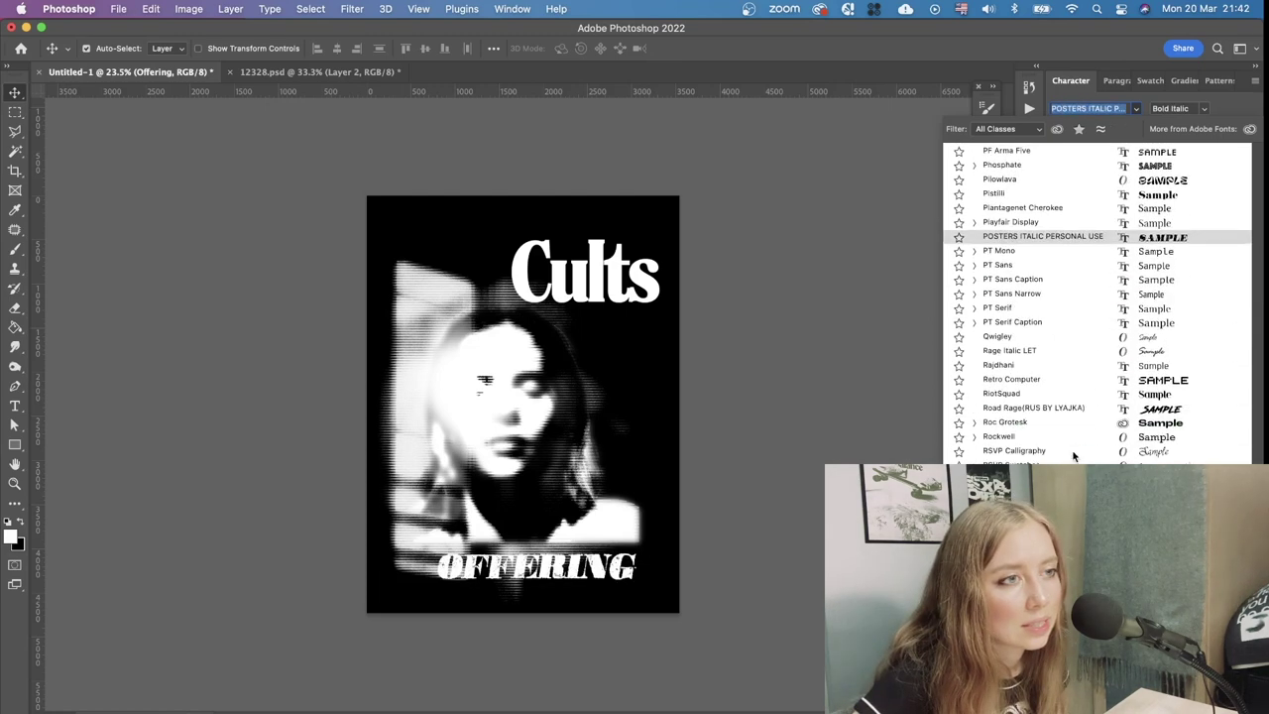
key(Down)
key(Down)
key(Down)
key(Down)
key(Down)
key(Down)
key(Down)
key(Down)
key(Down)
key(Down)
key(Down)
key(Down)
key(Down)
key(Down)
key(Down)
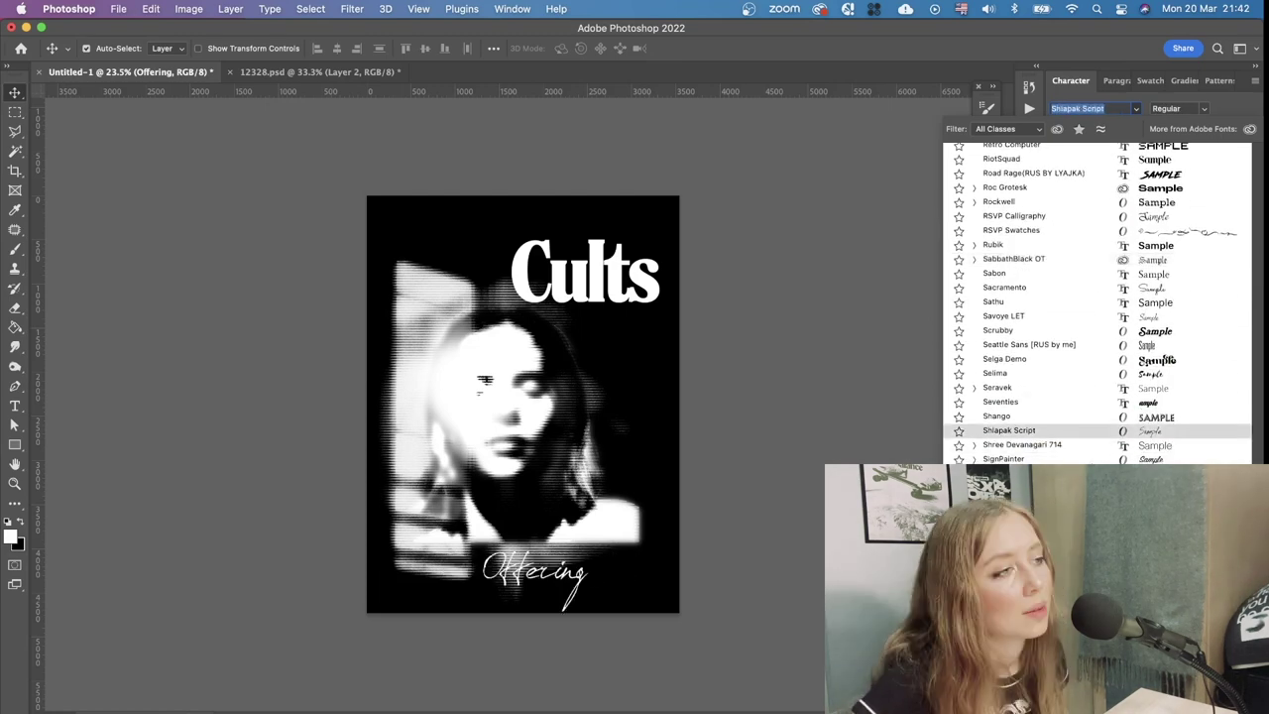
scroll(1074, 396, down, 8)
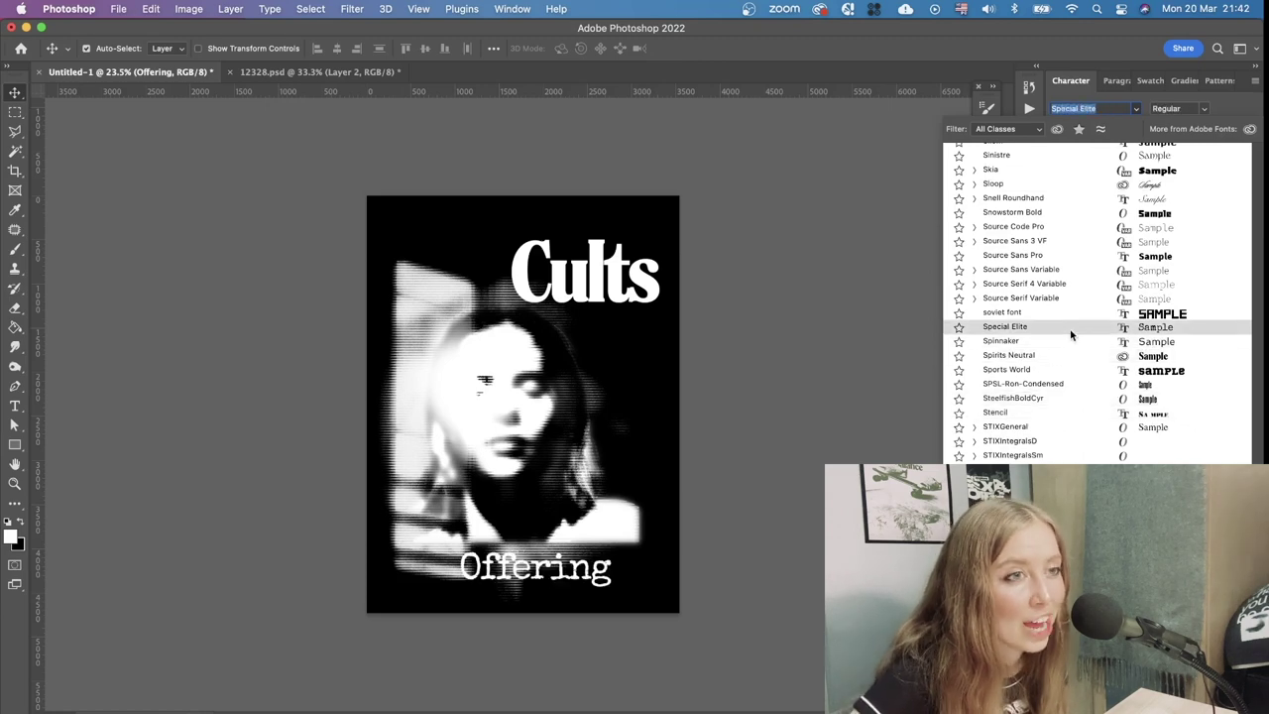
scroll(1083, 459, down, 3)
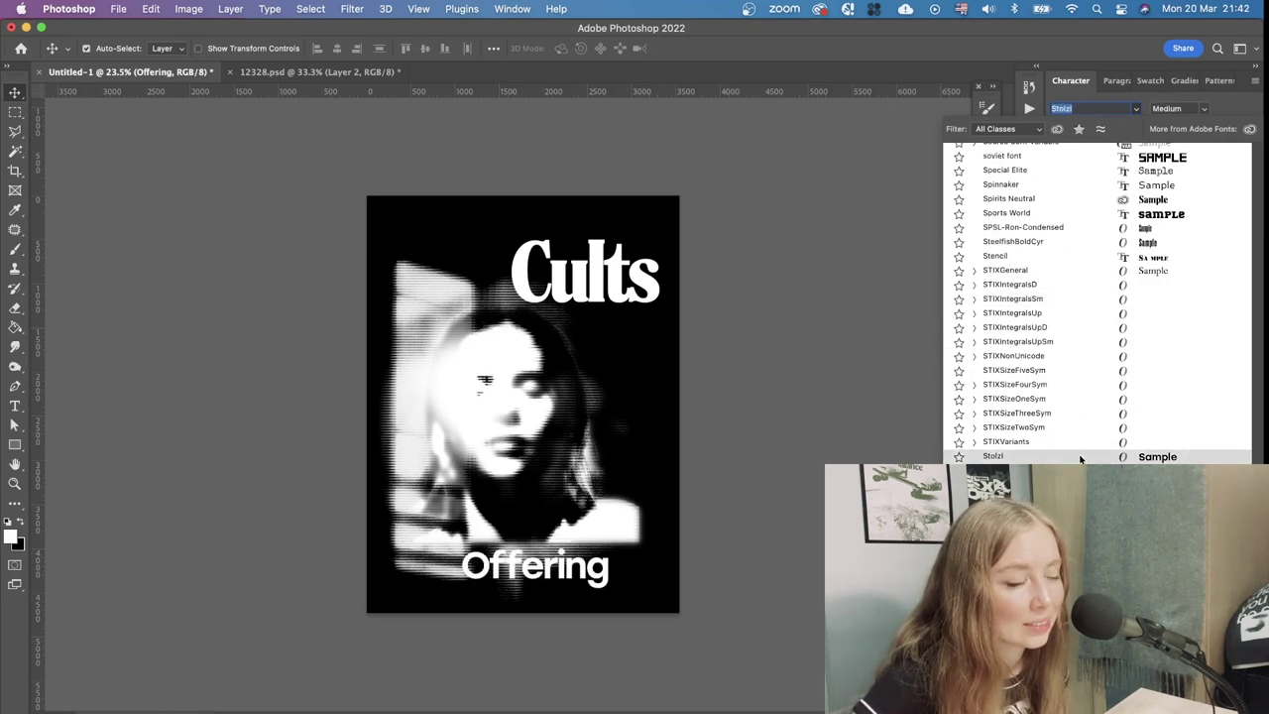
click(1081, 456)
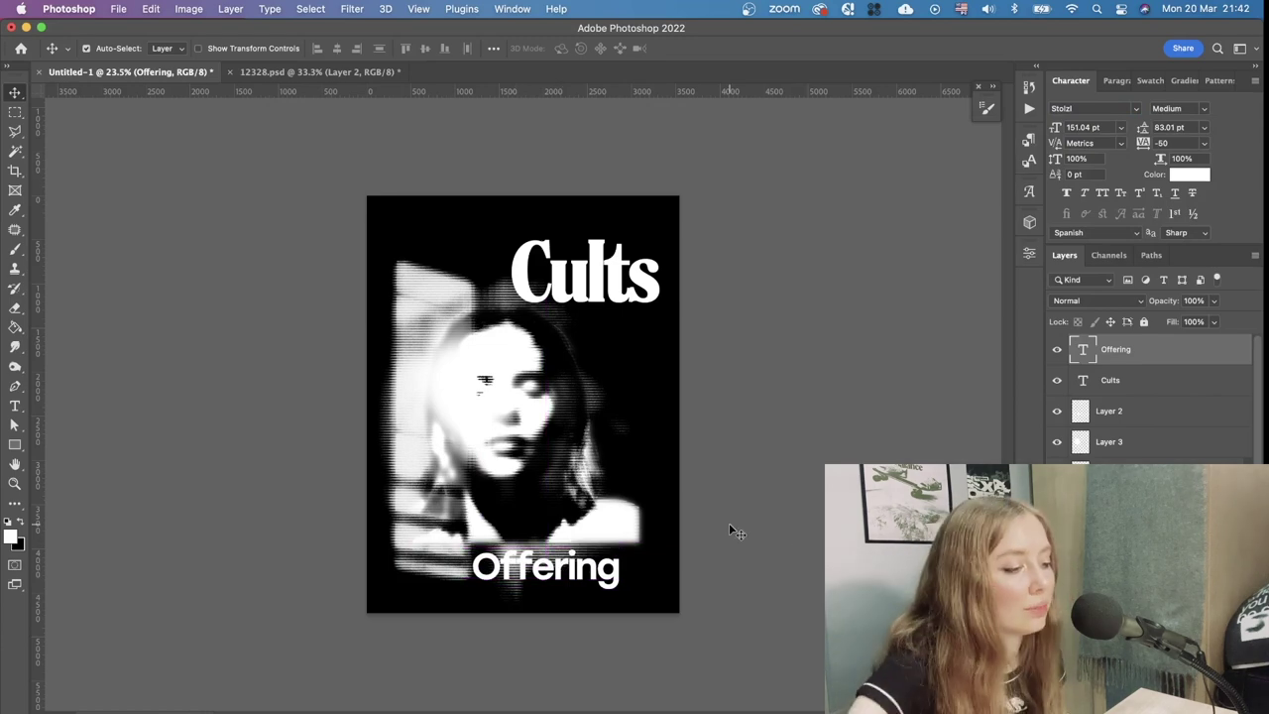
Scale the Offering title down to about 128 pt, keeping it near the poster's lower centre
key(super+t)
drag(619, 589, 600, 570)
key(Return)
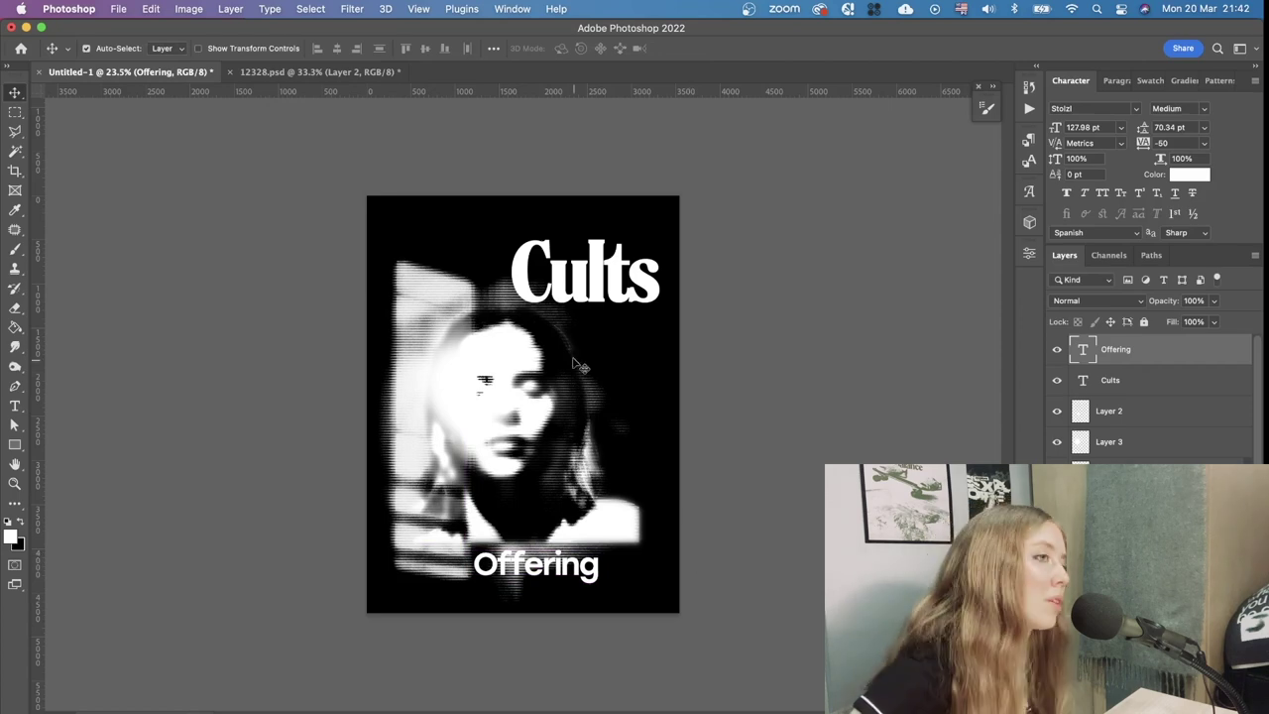
Preview the available fonts on the Cults title and try it in Futura Bold
click(572, 305)
click(1137, 108)
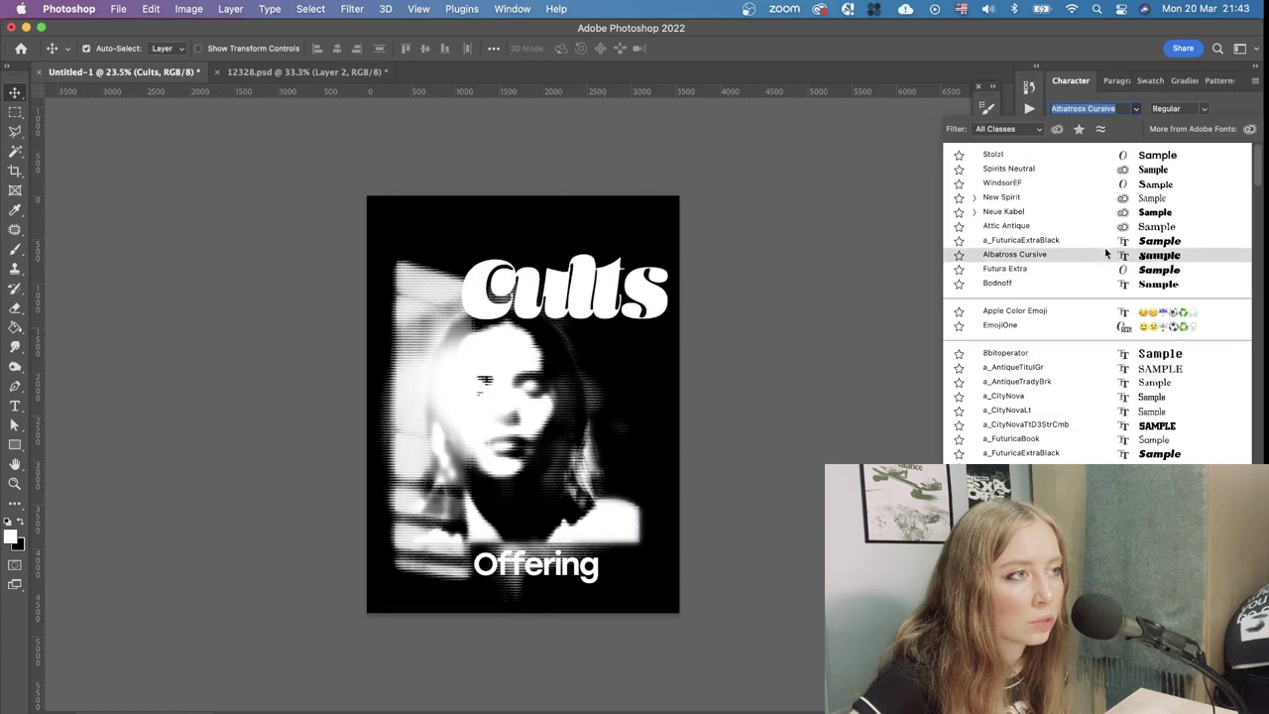
scroll(1098, 265, down, 5)
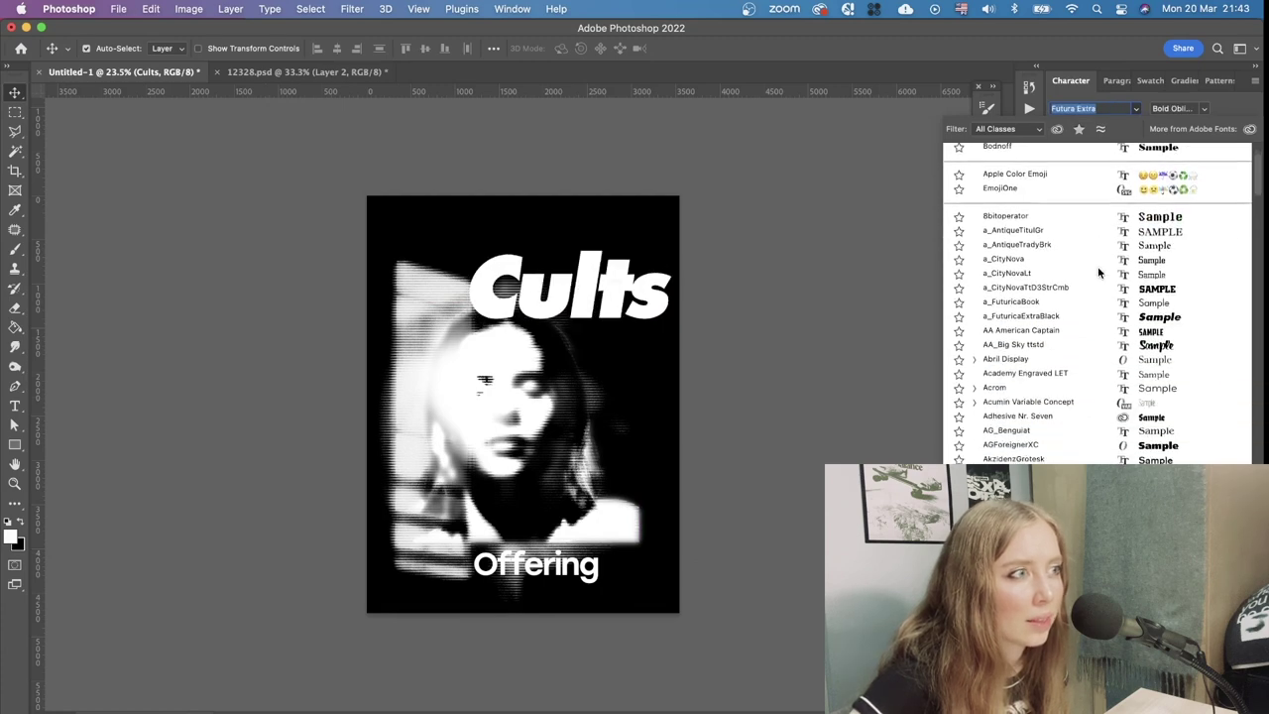
scroll(1098, 266, down, 6)
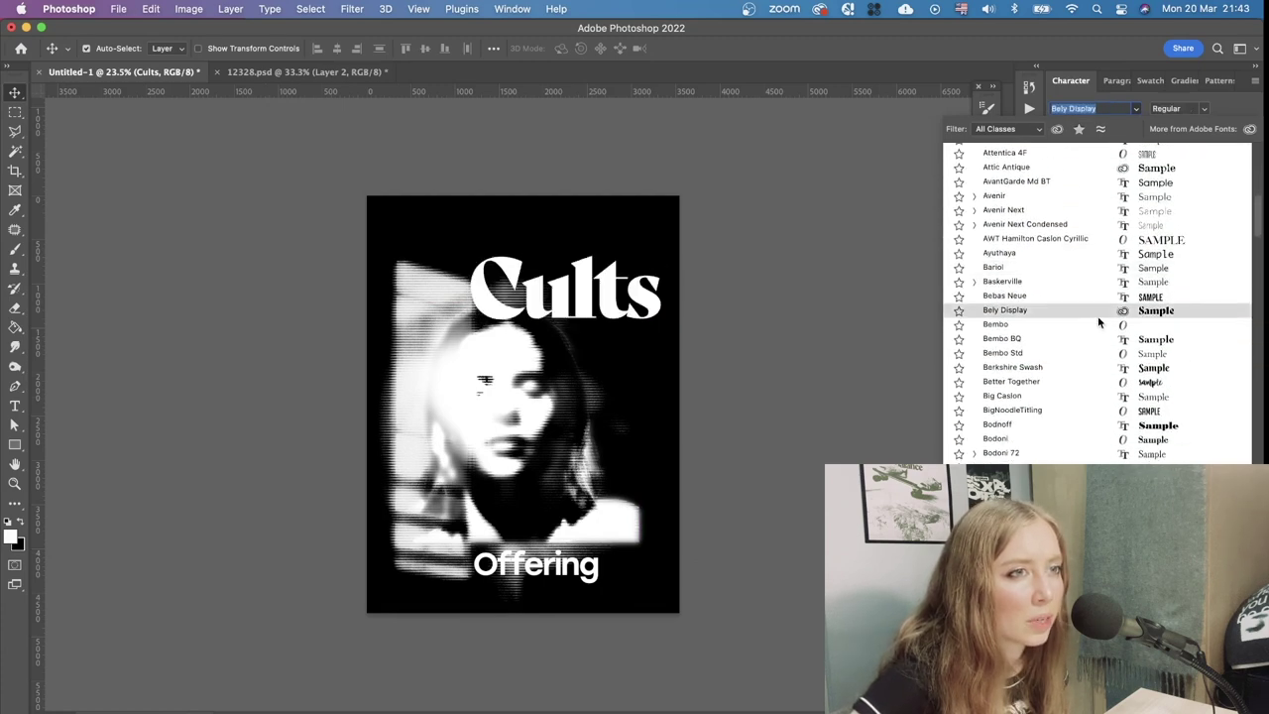
scroll(1108, 317, down, 8)
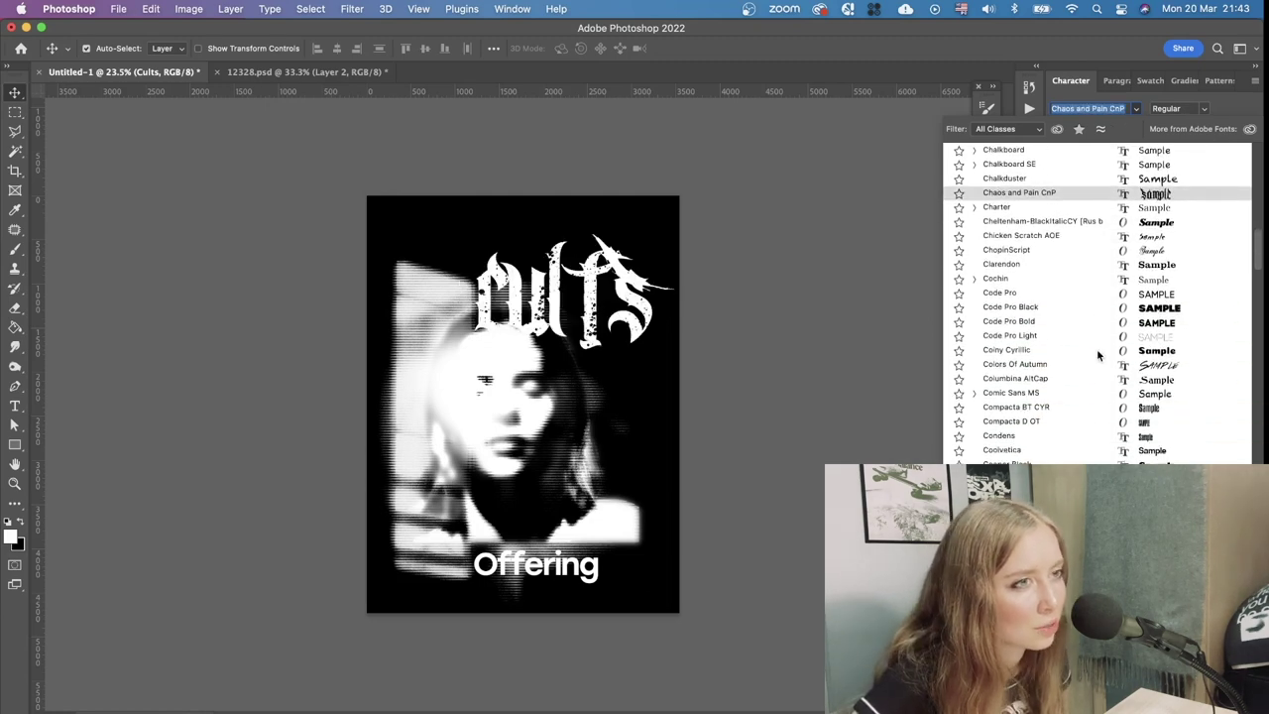
scroll(1097, 355, down, 6)
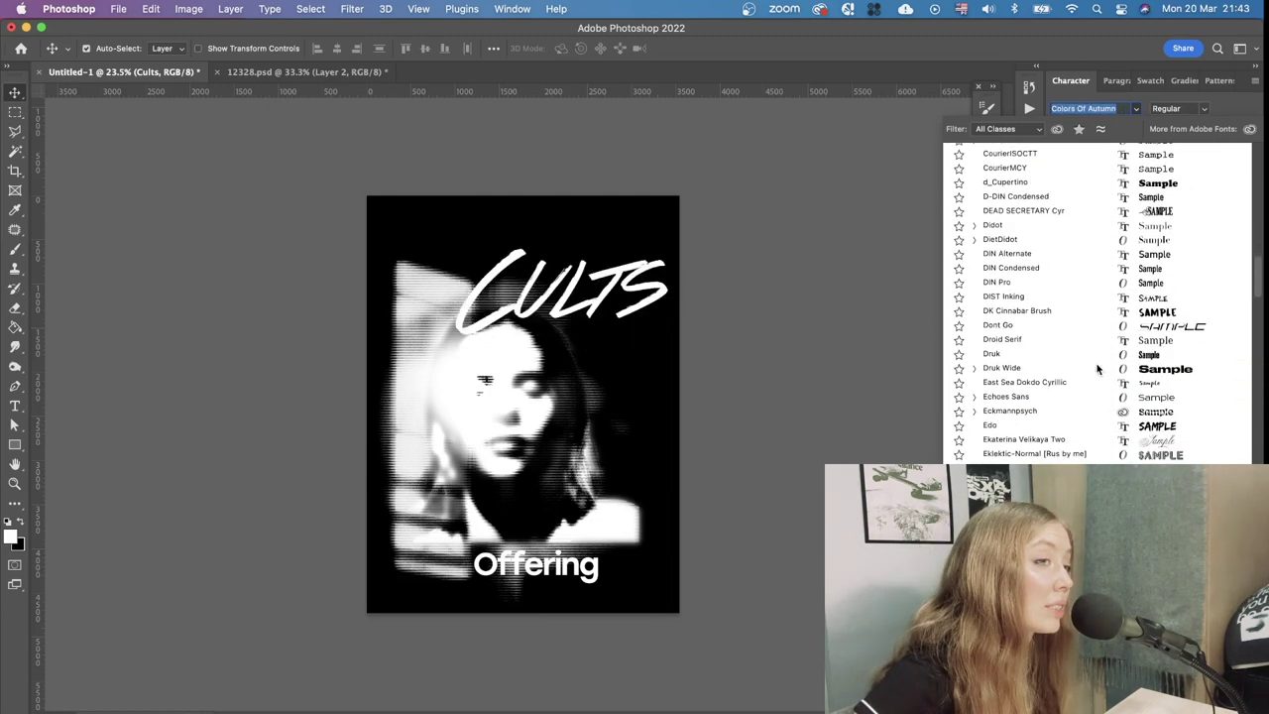
scroll(1091, 387, down, 8)
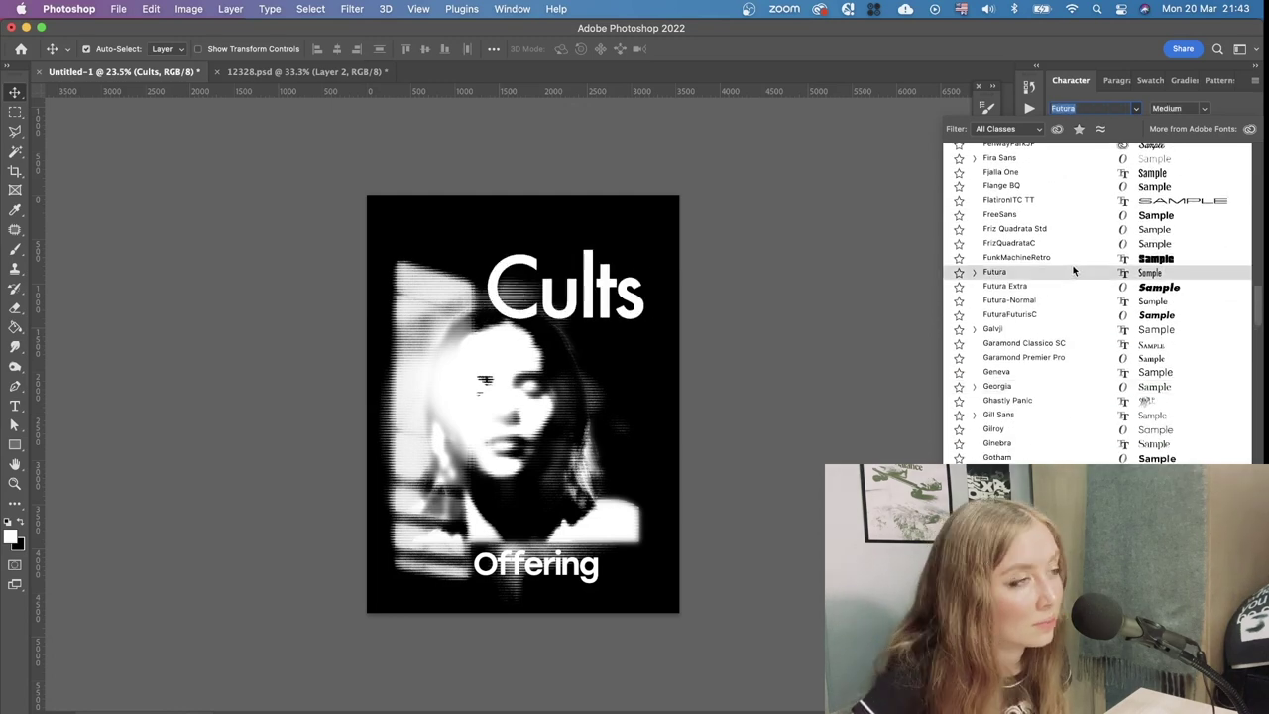
click(980, 275)
click(1137, 109)
click(976, 156)
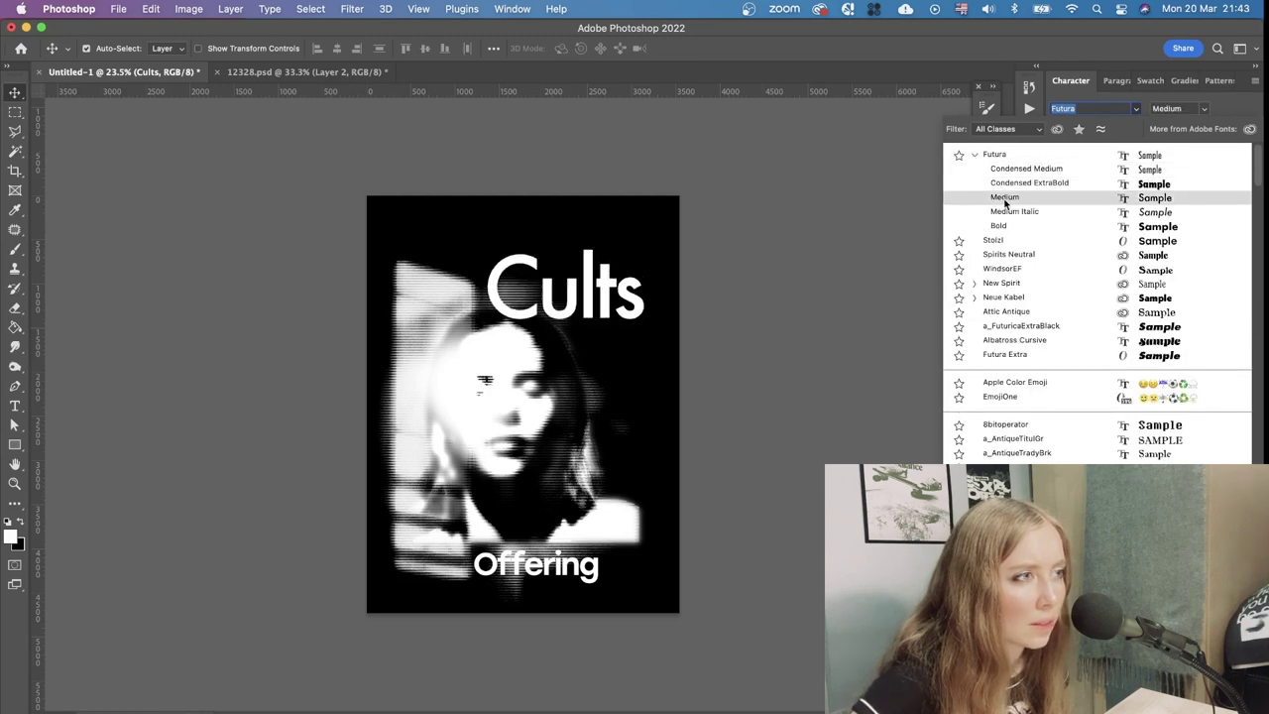
click(1010, 228)
scroll(804, 279, down, 8)
scroll(807, 277, up, 10)
scroll(830, 266, down, 4)
Preview more fonts on the Cults title and set it in Tuppence Bold
click(1138, 108)
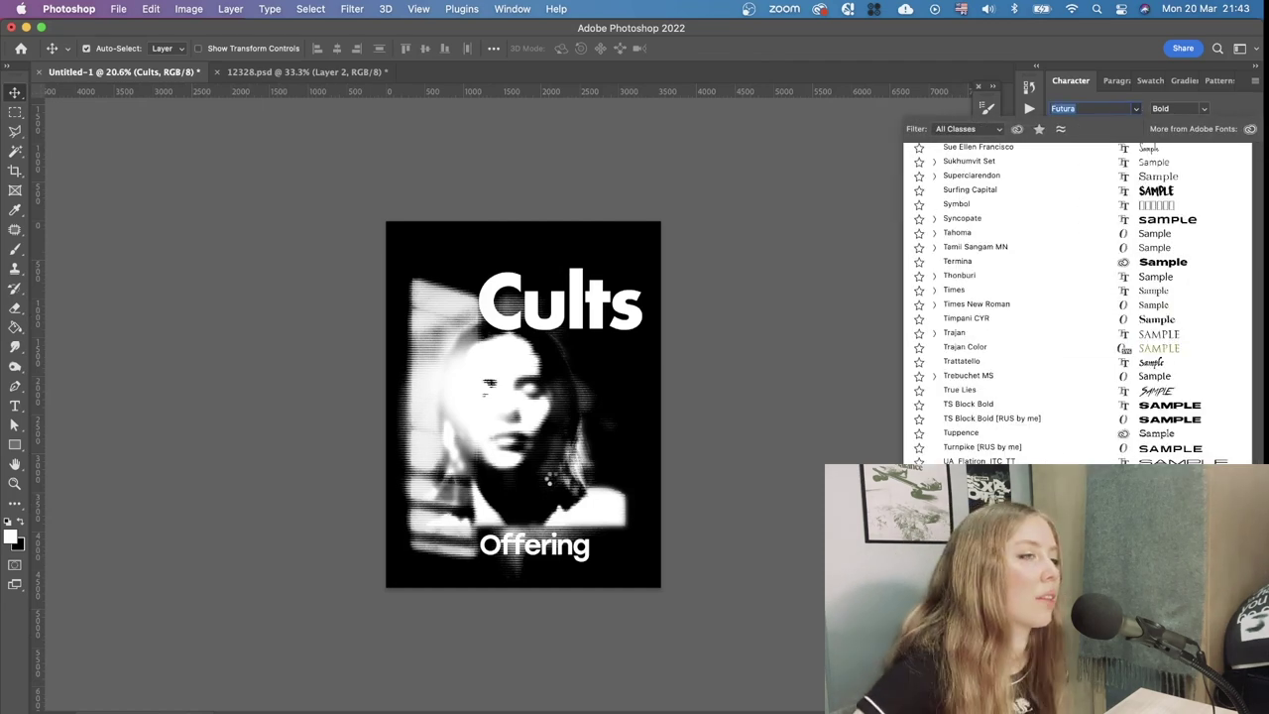
text(w)
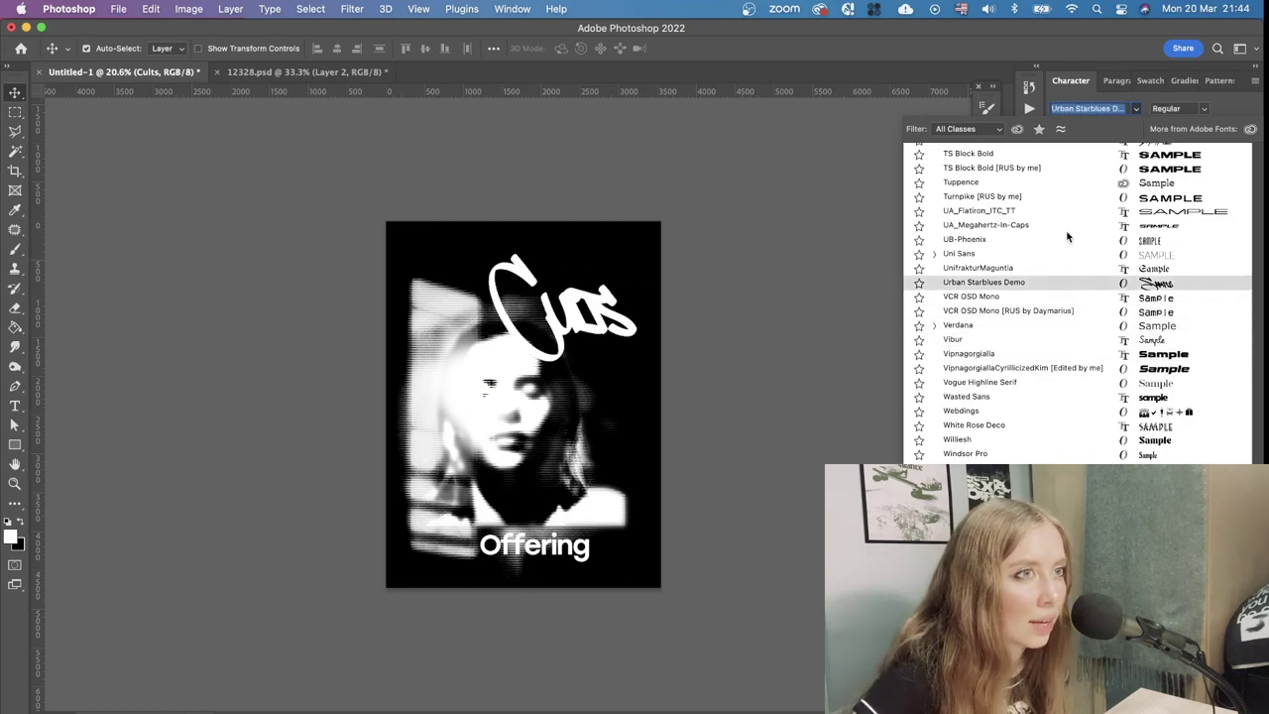
scroll(1068, 277, up, 5)
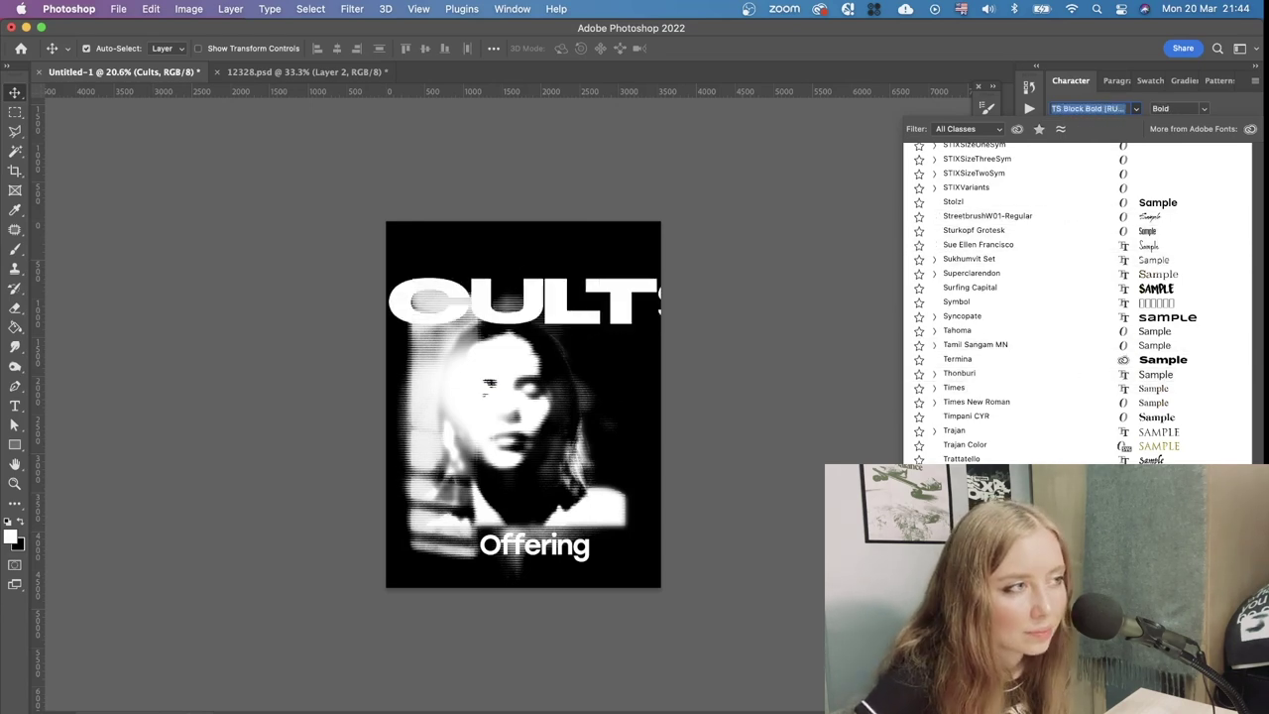
key(Down)
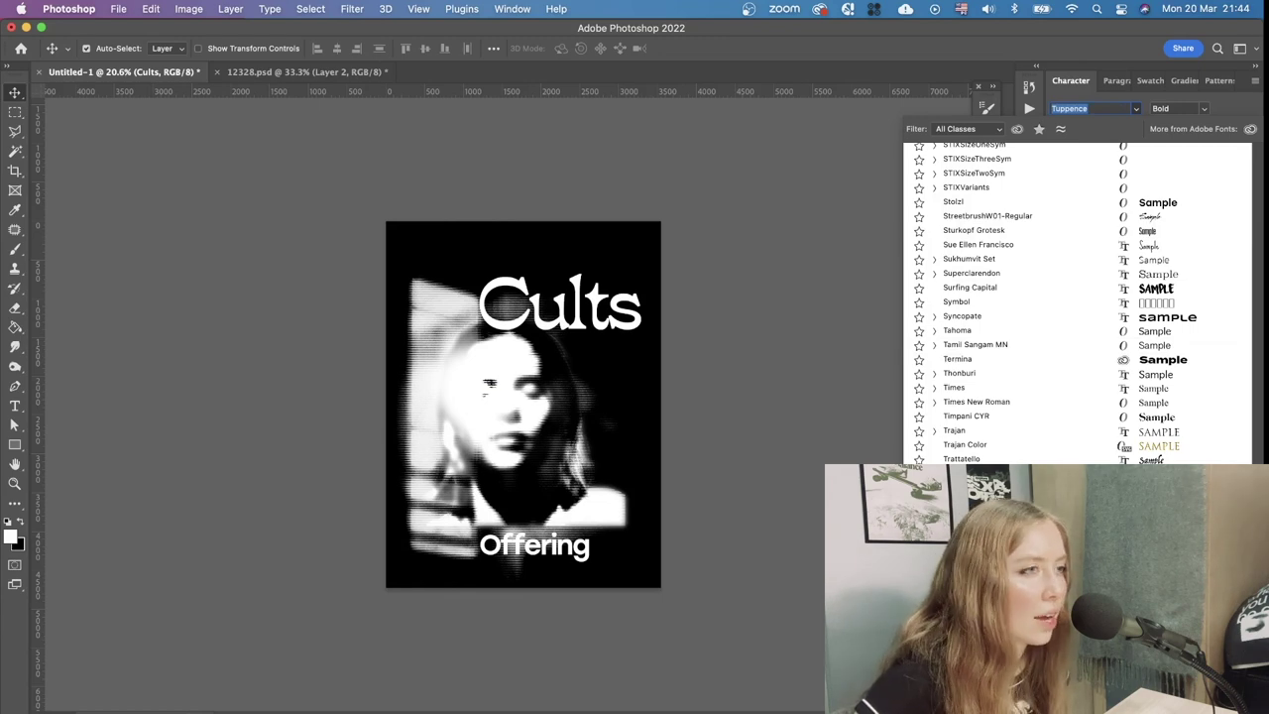
key(Return)
scroll(606, 523, down, 5)
key(super+plus)
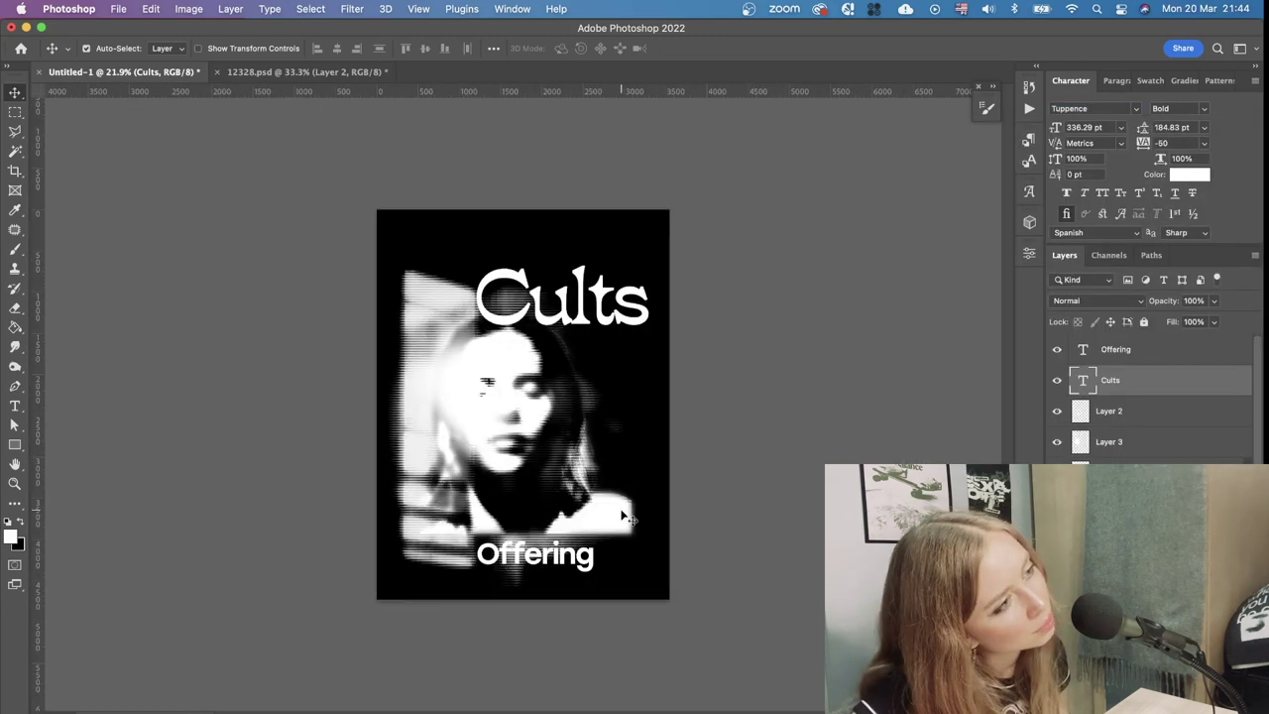
key(super+minus)
key(super+minus)
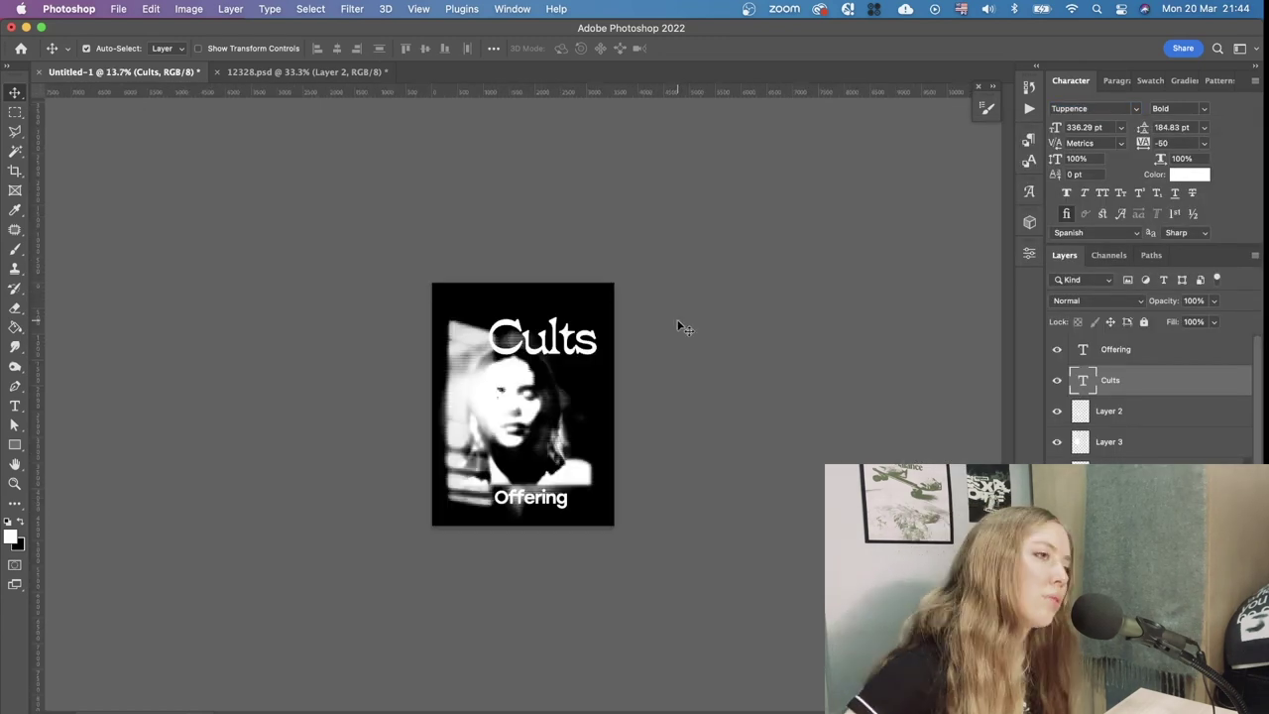
key(super+plus)
Set the Offering title in Neue Kabel Black
click(1115, 349)
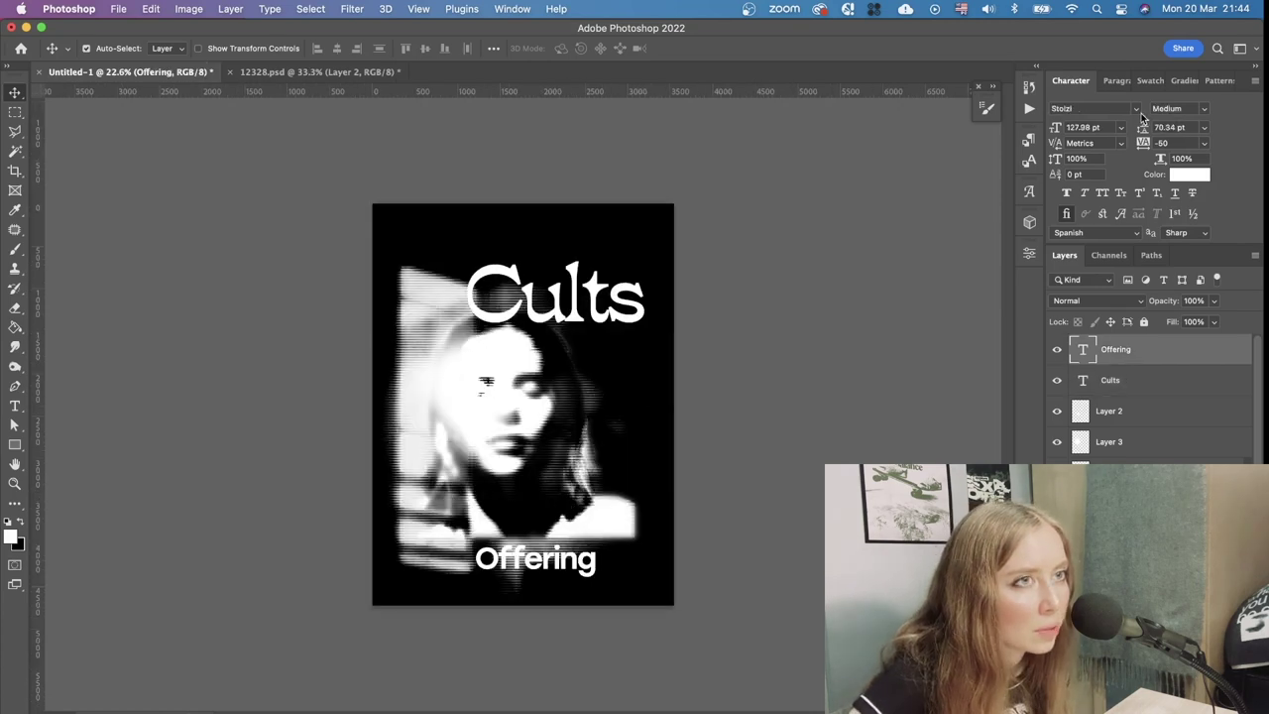
click(1135, 108)
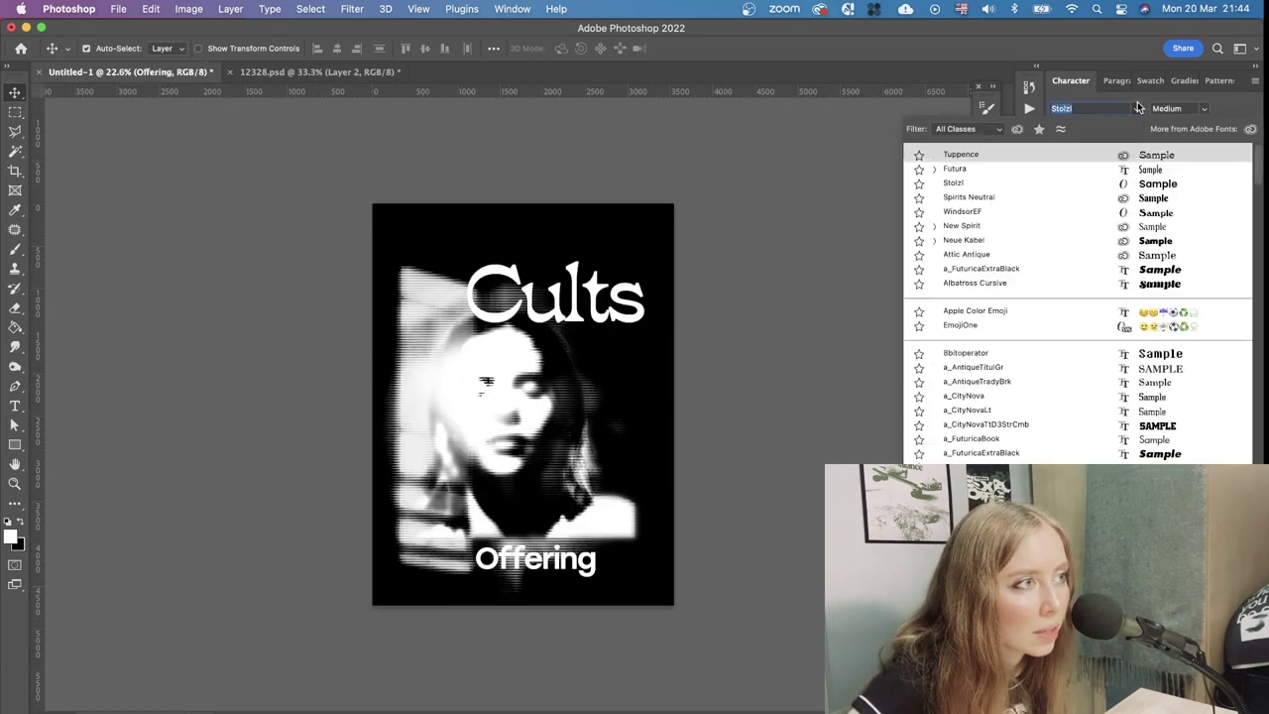
click(1002, 239)
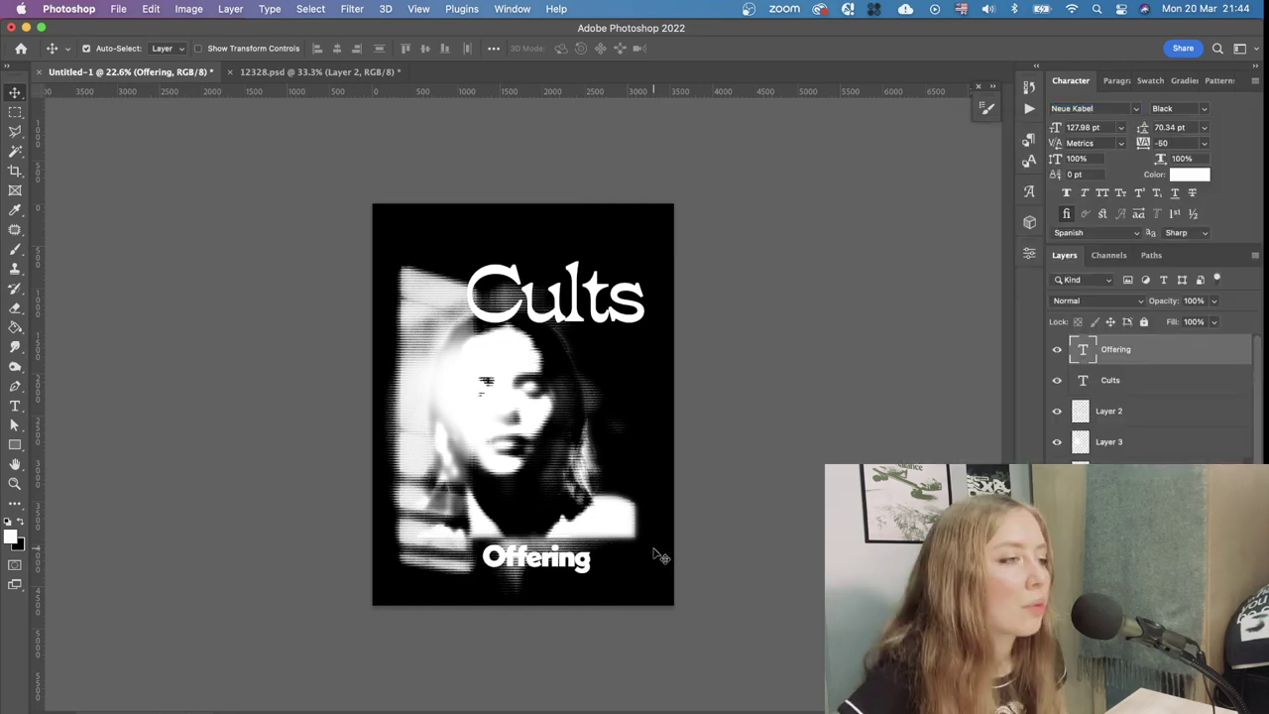
key(super+minus)
scroll(641, 473, up, 1)
Scale the artwork layers down slightly without the two titles and shift them a little down and right
key(super+alt+a)
super+click(1141, 385)
super+click(1138, 351)
key(super+t)
click(644, 322)
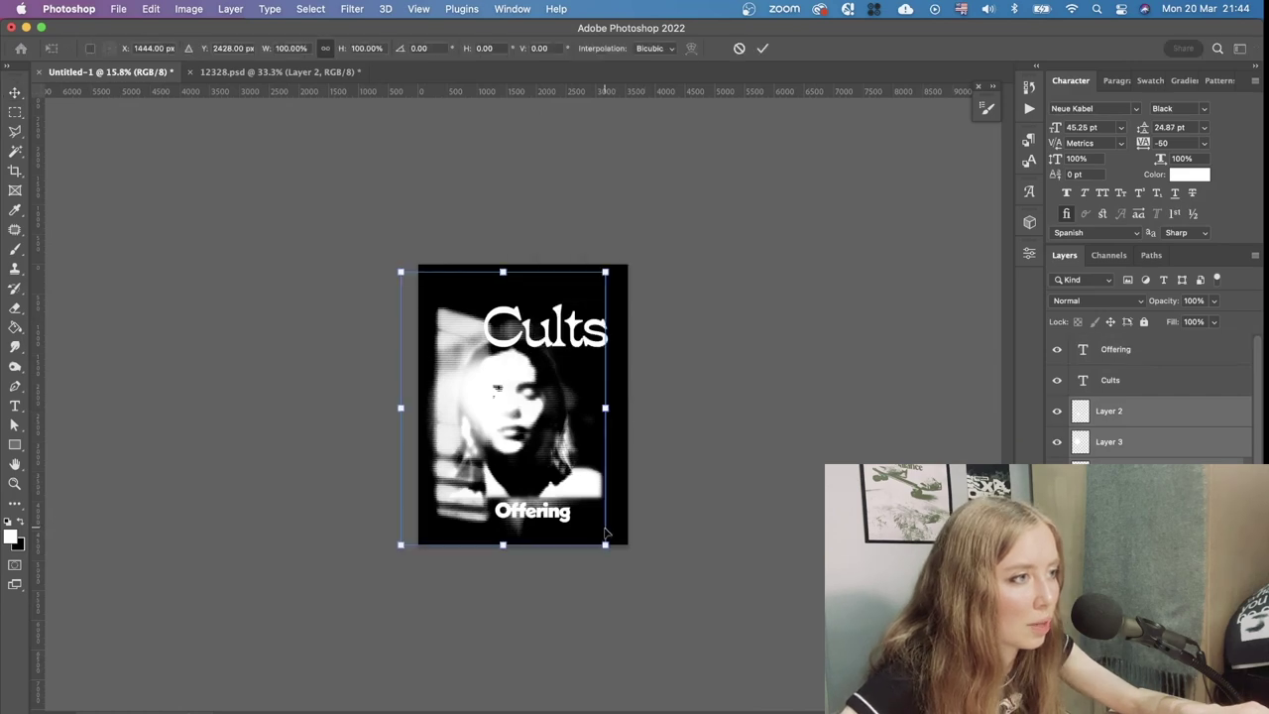
drag(606, 546, 596, 534)
drag(550, 456, 554, 469)
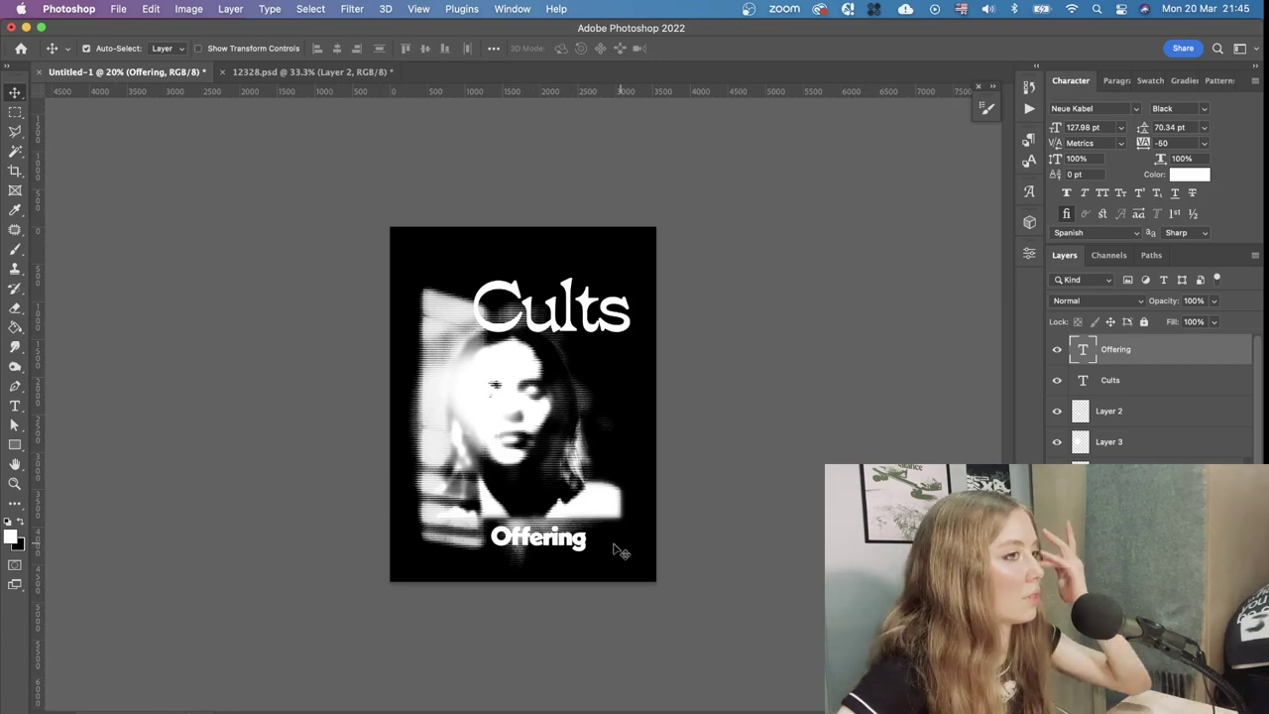
Duplicate the Cults title layer and hide the original
click(1118, 387)
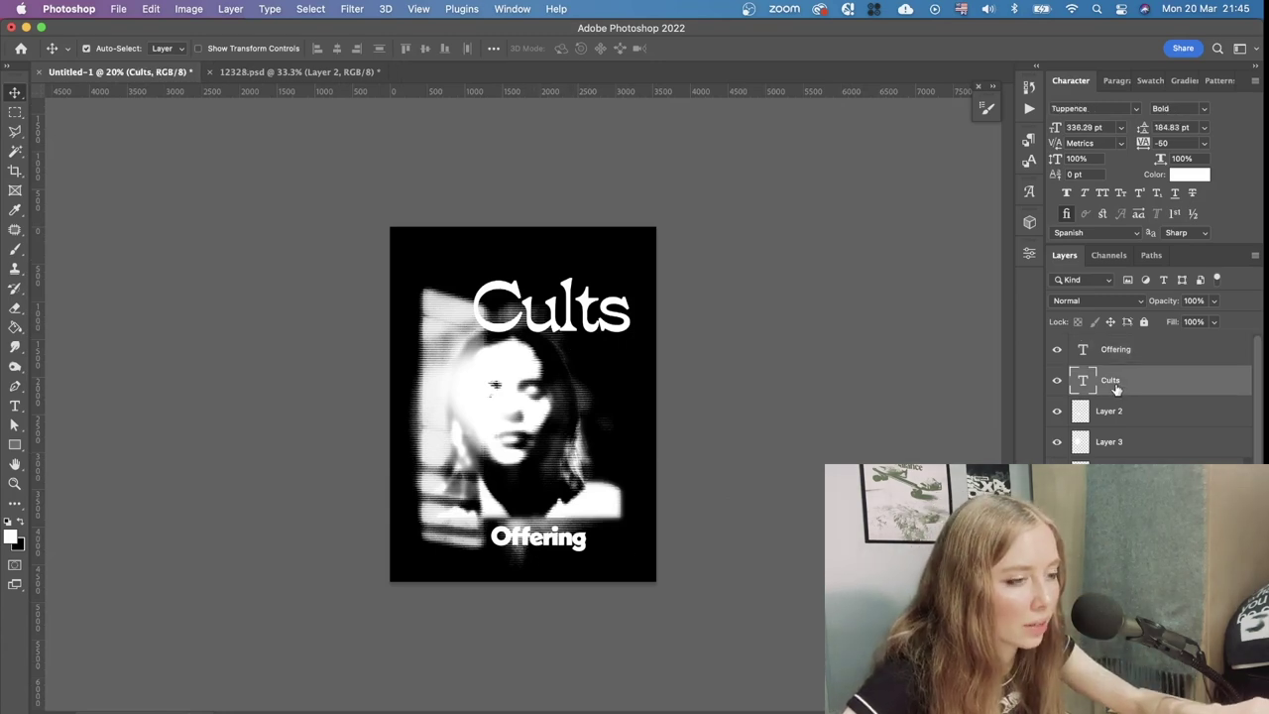
key(super+j)
click(1057, 411)
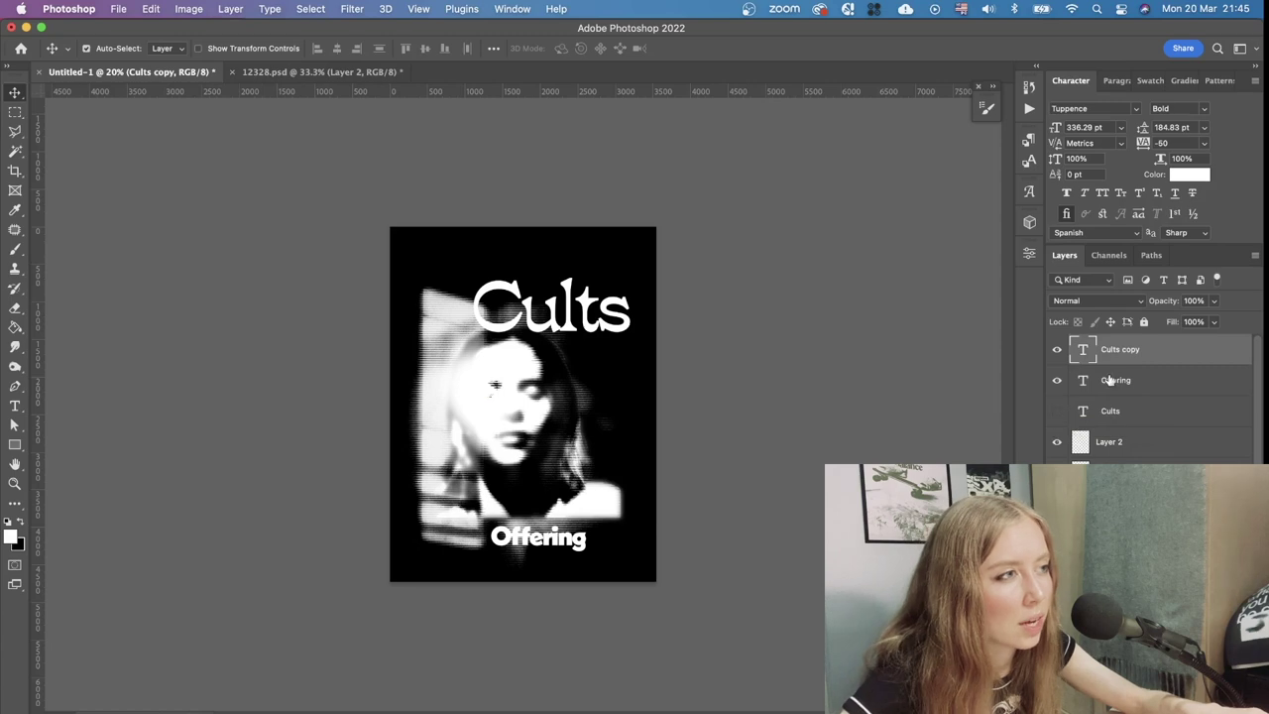
scroll(570, 367, up, 5)
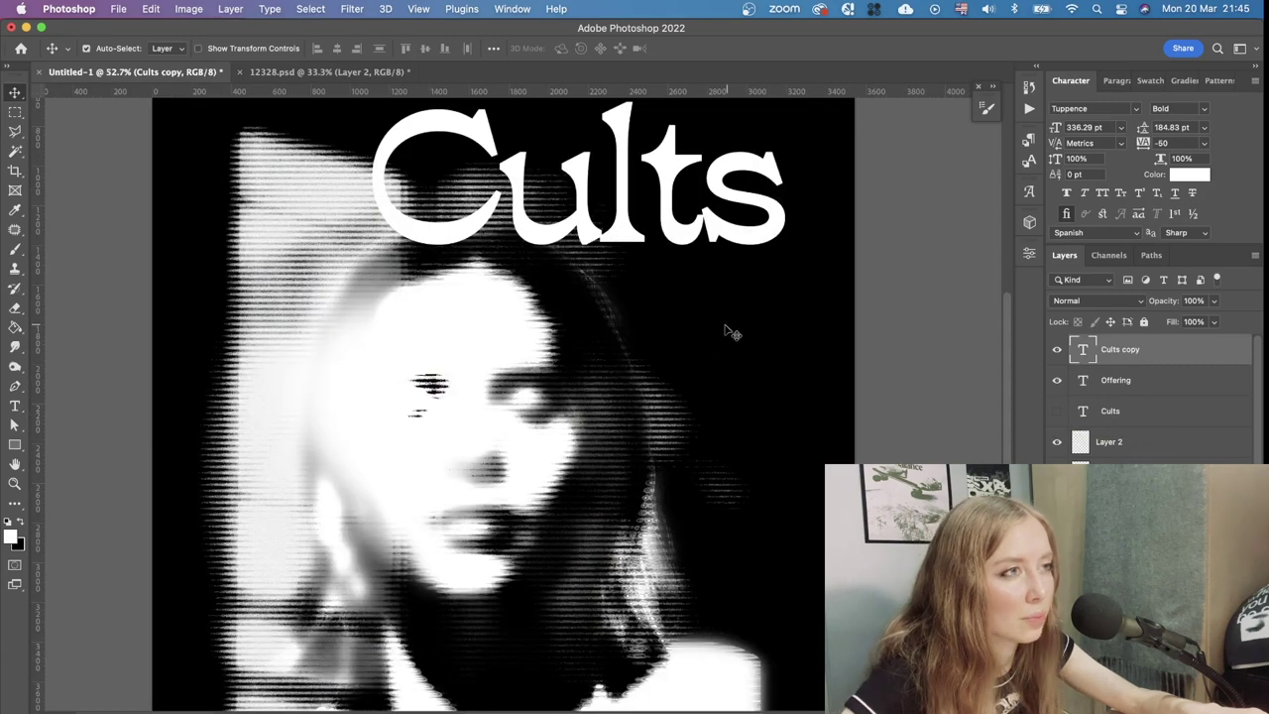
scroll(734, 332, down, 3)
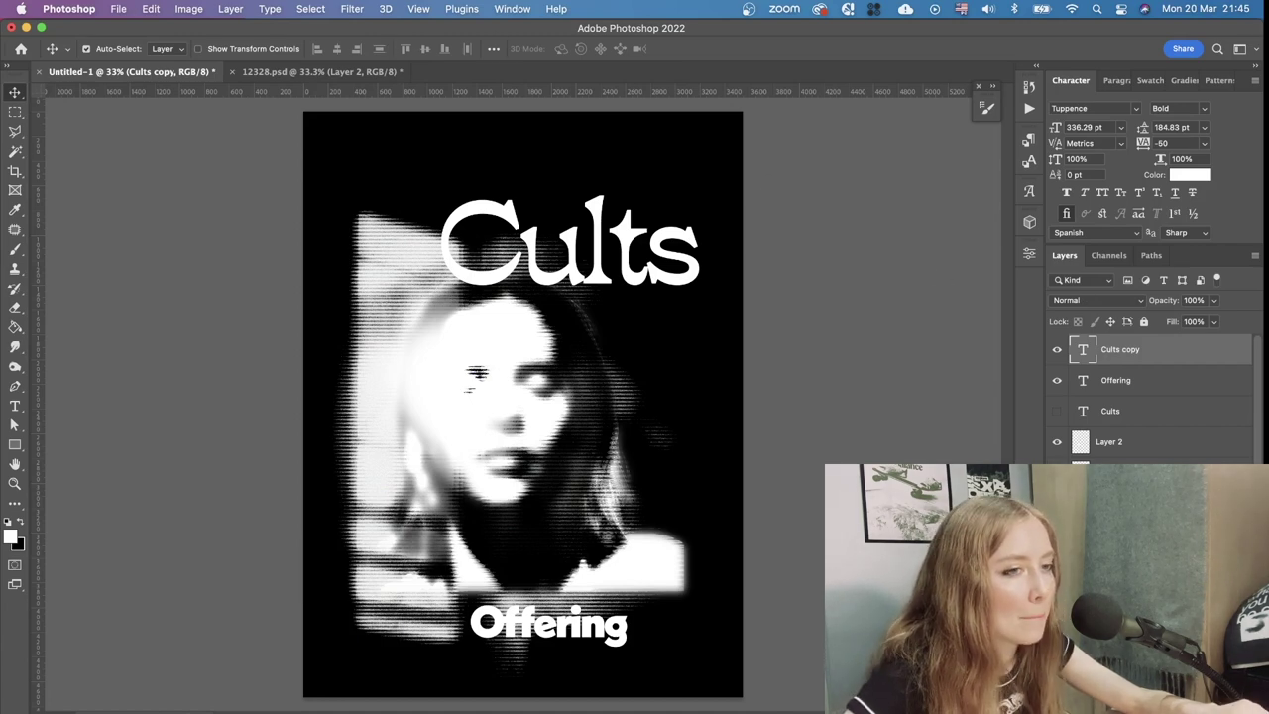
Place a new black-filled layer directly below the Cults copy and merge the two into one layer
click(1196, 703)
drag(1136, 348, 1135, 392)
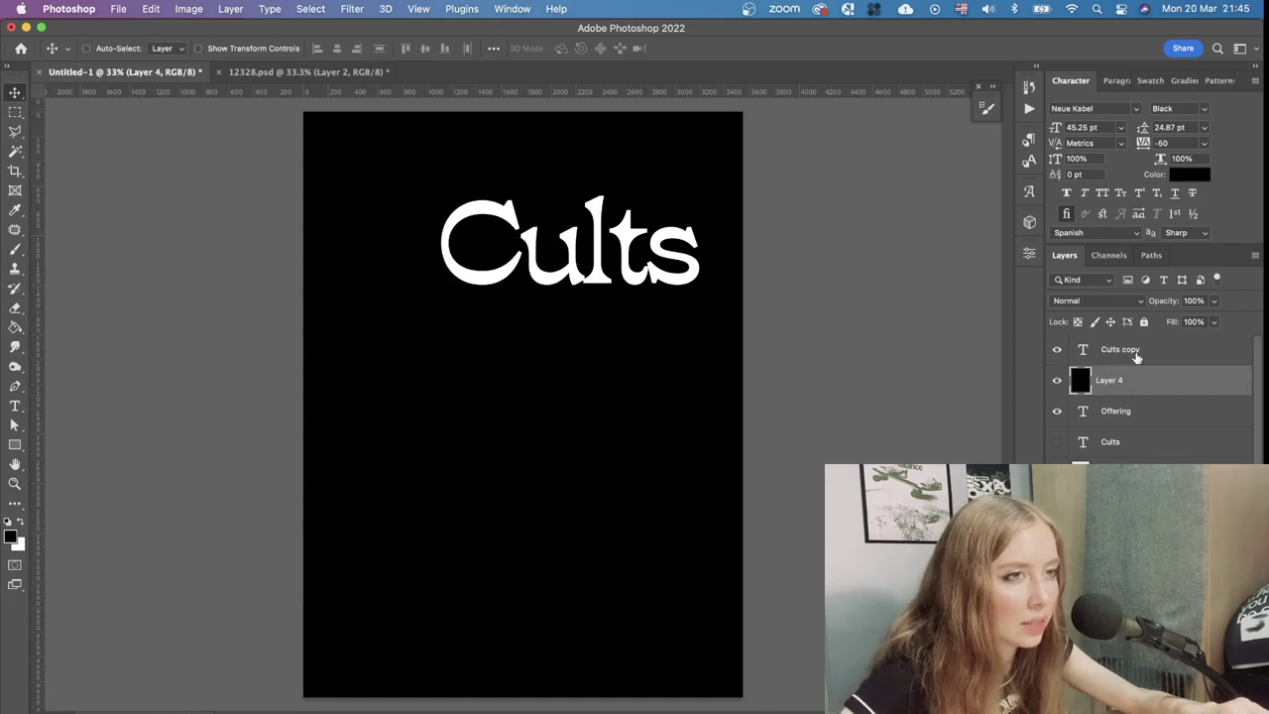
shift+click(1136, 357)
key(super+e)
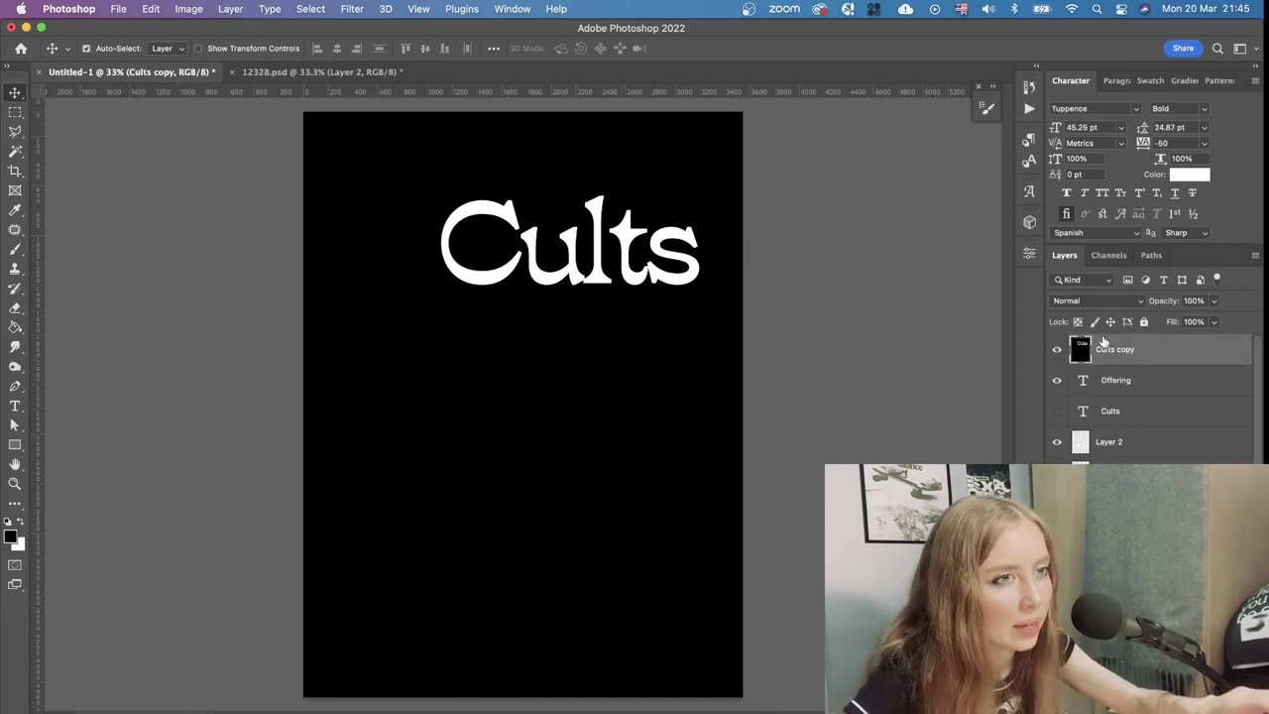
Set the merged Cults copy layer's blend mode to Screen and convert the layer to a smart object
click(1086, 300)
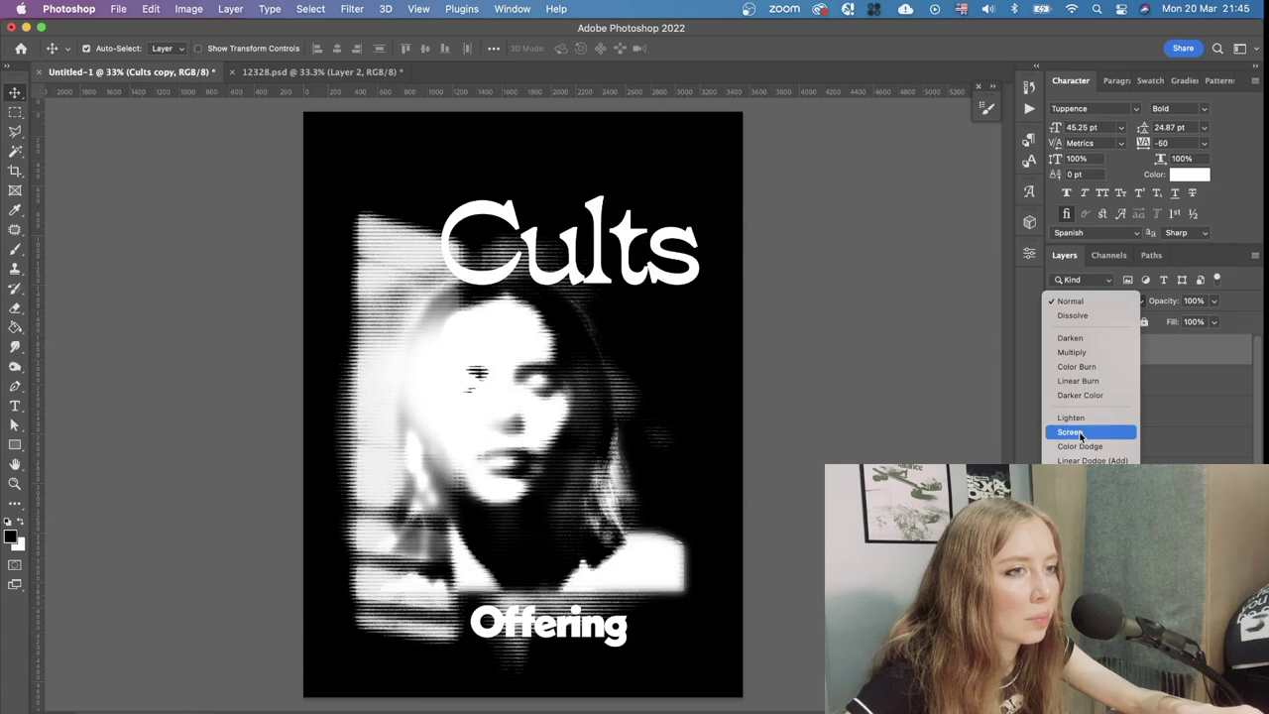
click(1080, 433)
right_click(1081, 342)
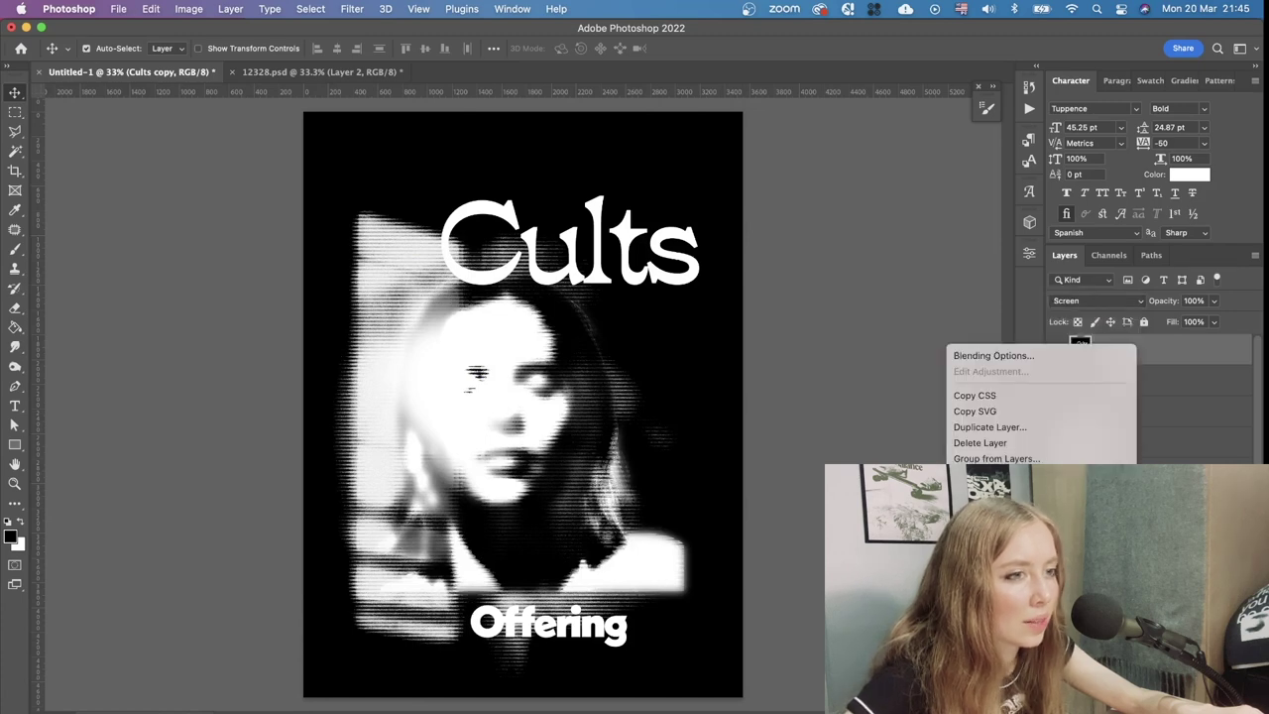
click(1004, 579)
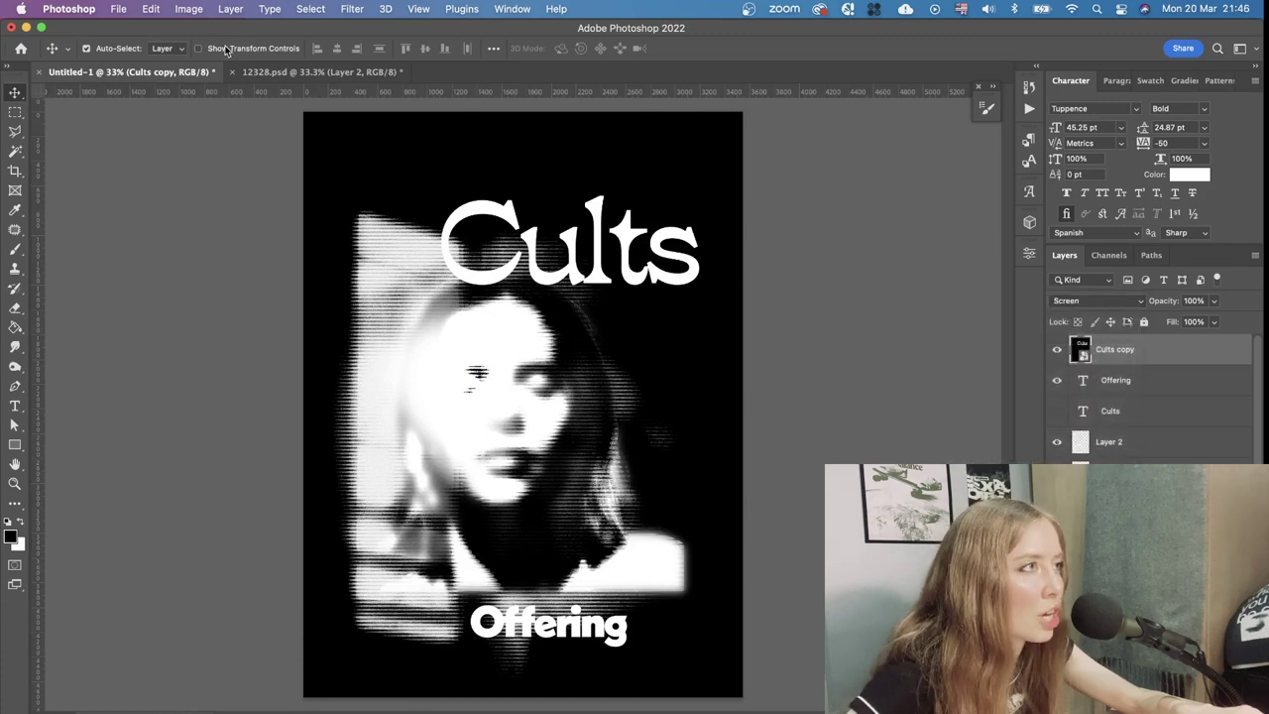
Start a Field Blur on the Cults copy with pins on the letters C, t and s, setting the s pin to 25 px
click(352, 9)
mouse_move(435, 202)
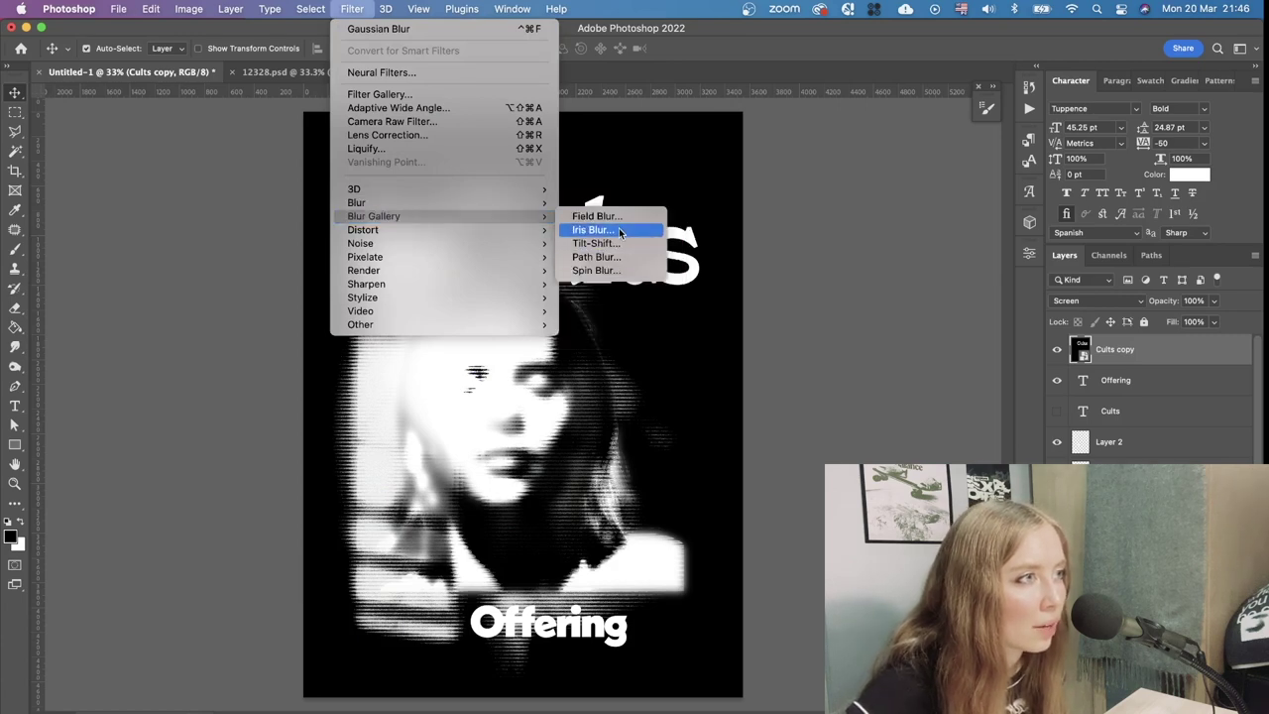
click(599, 217)
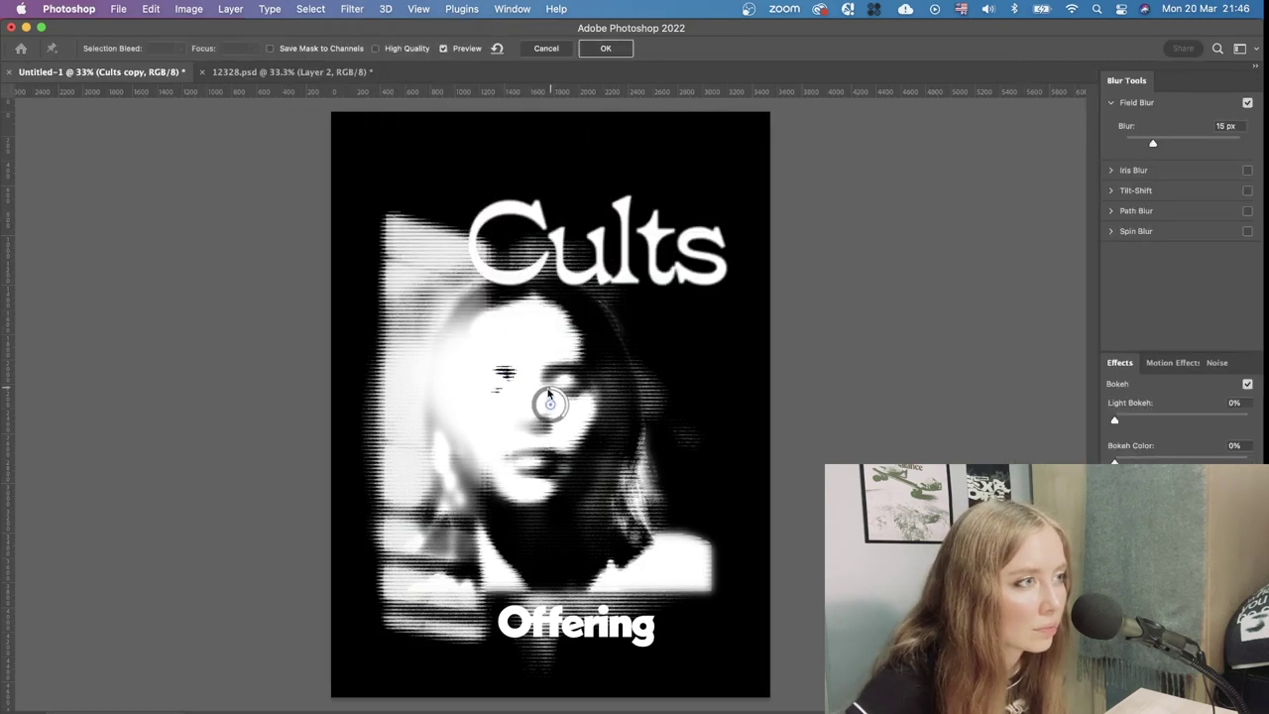
click(538, 270)
drag(543, 287, 529, 288)
click(662, 219)
drag(670, 235, 684, 222)
click(716, 277)
drag(725, 291, 713, 299)
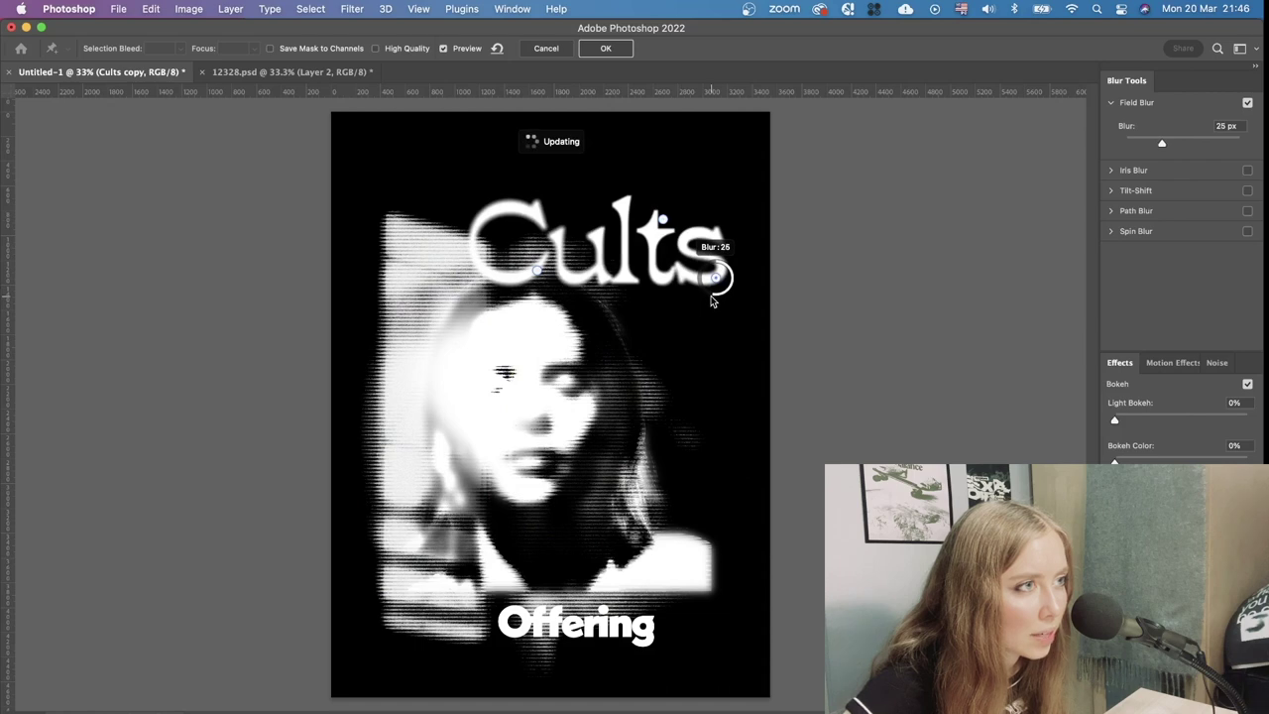
Adjust the Field Blur pin on the letter C with a blur of 28 px and apply the filter
click(514, 248)
drag(513, 248, 529, 269)
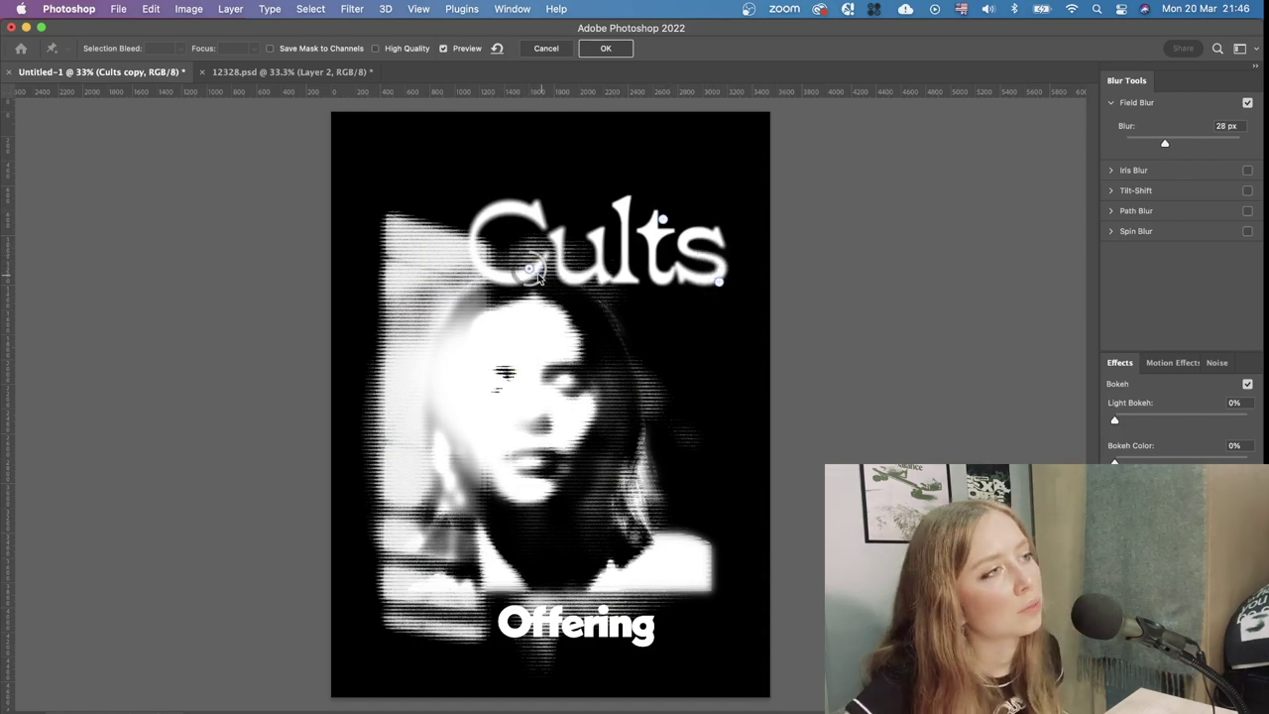
drag(527, 285, 519, 260)
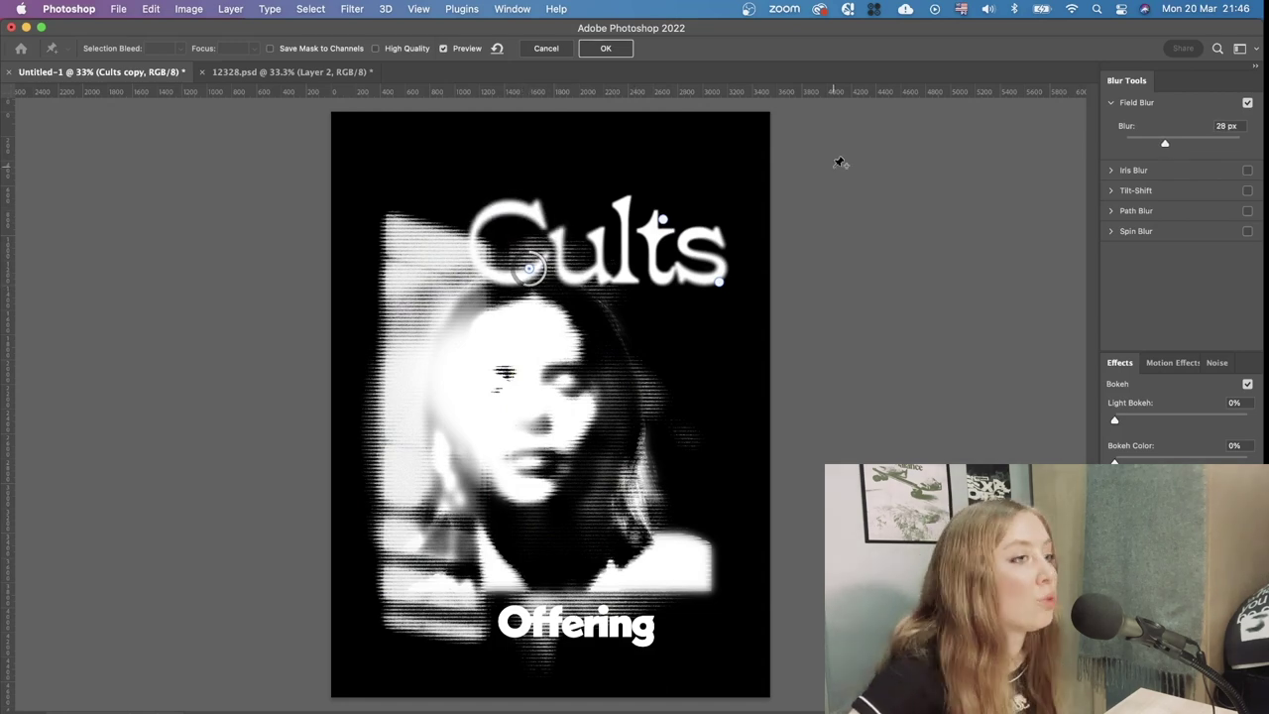
click(616, 52)
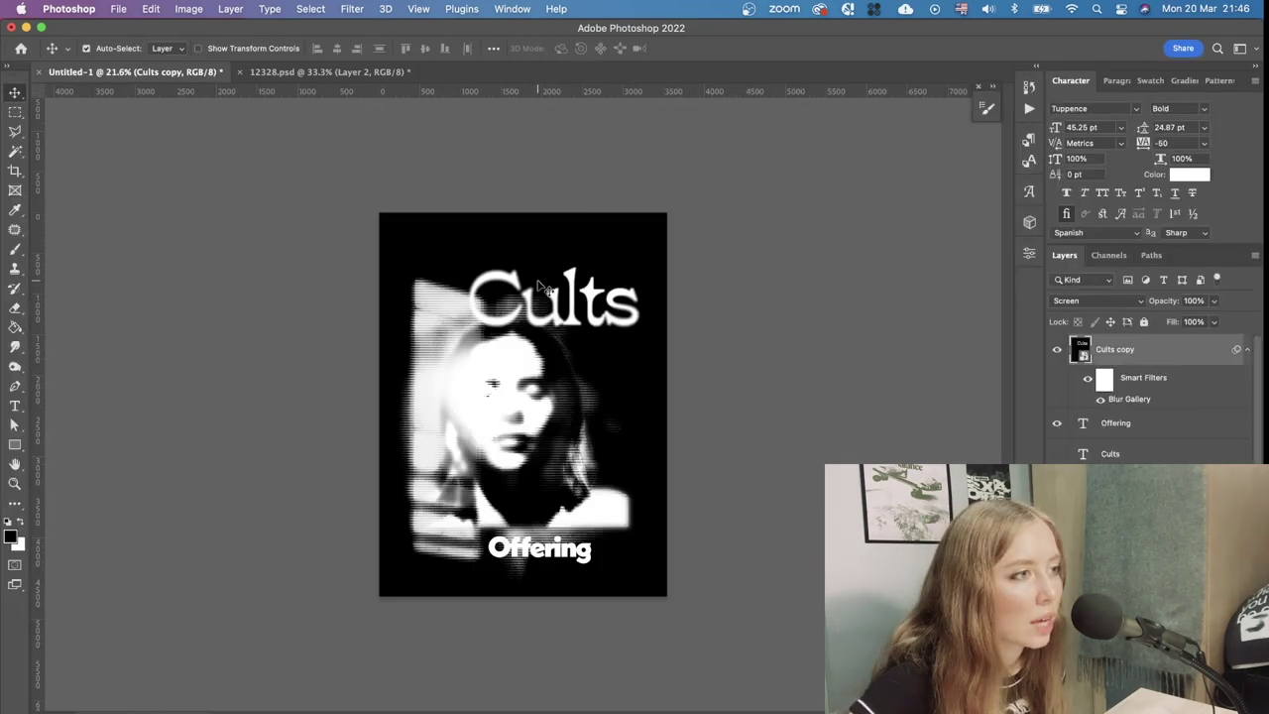
Try a Diffuse Glow on the Cults copy in the Filter Gallery with a glow amount of 18
scroll(749, 253, up, 3)
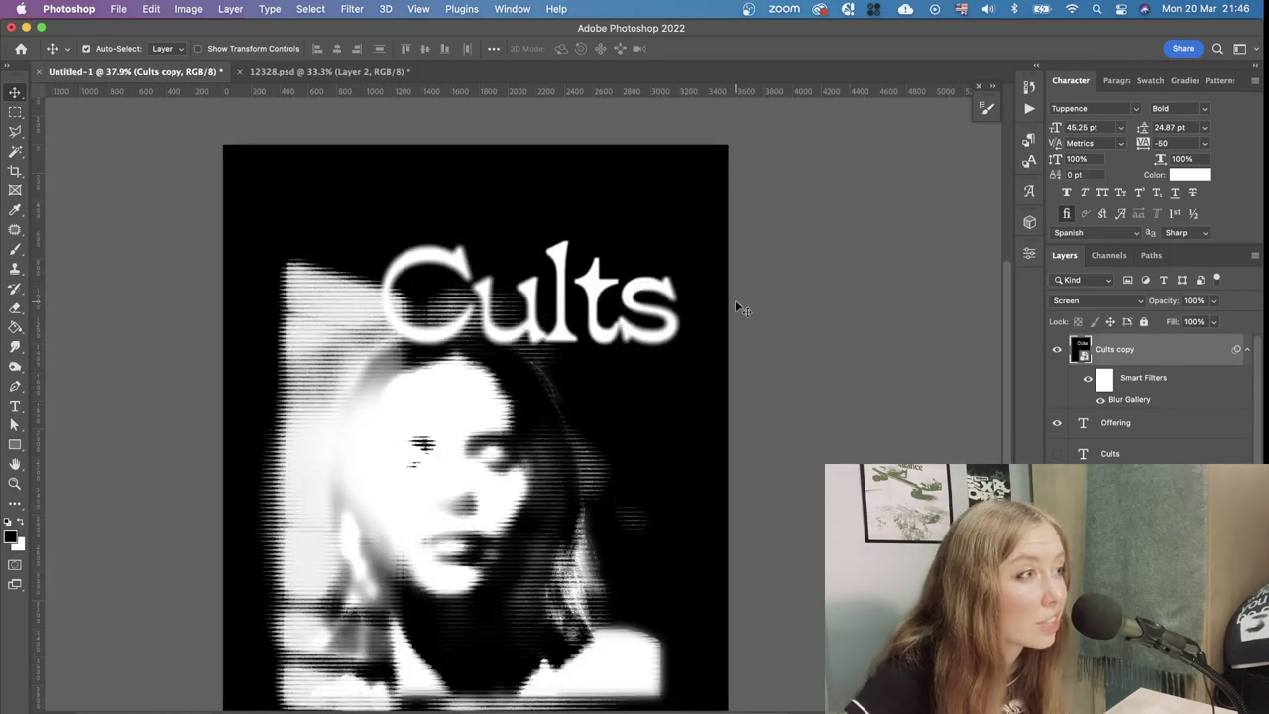
click(352, 8)
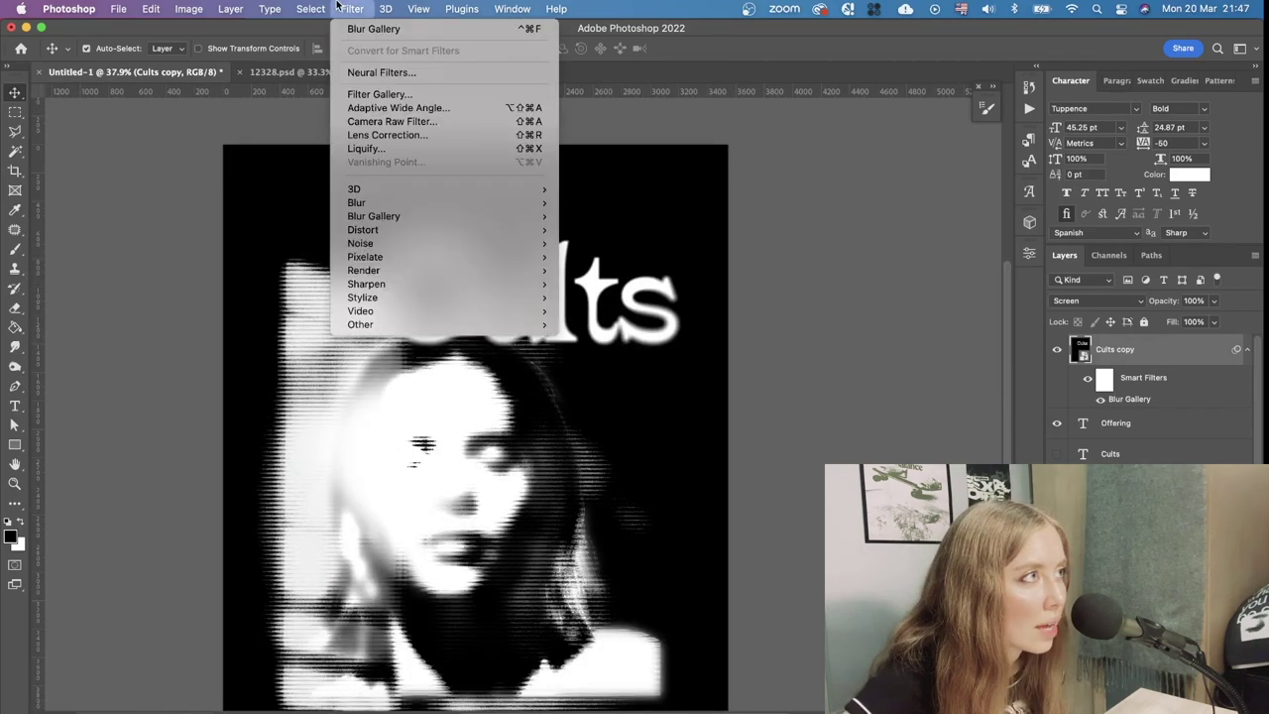
click(393, 96)
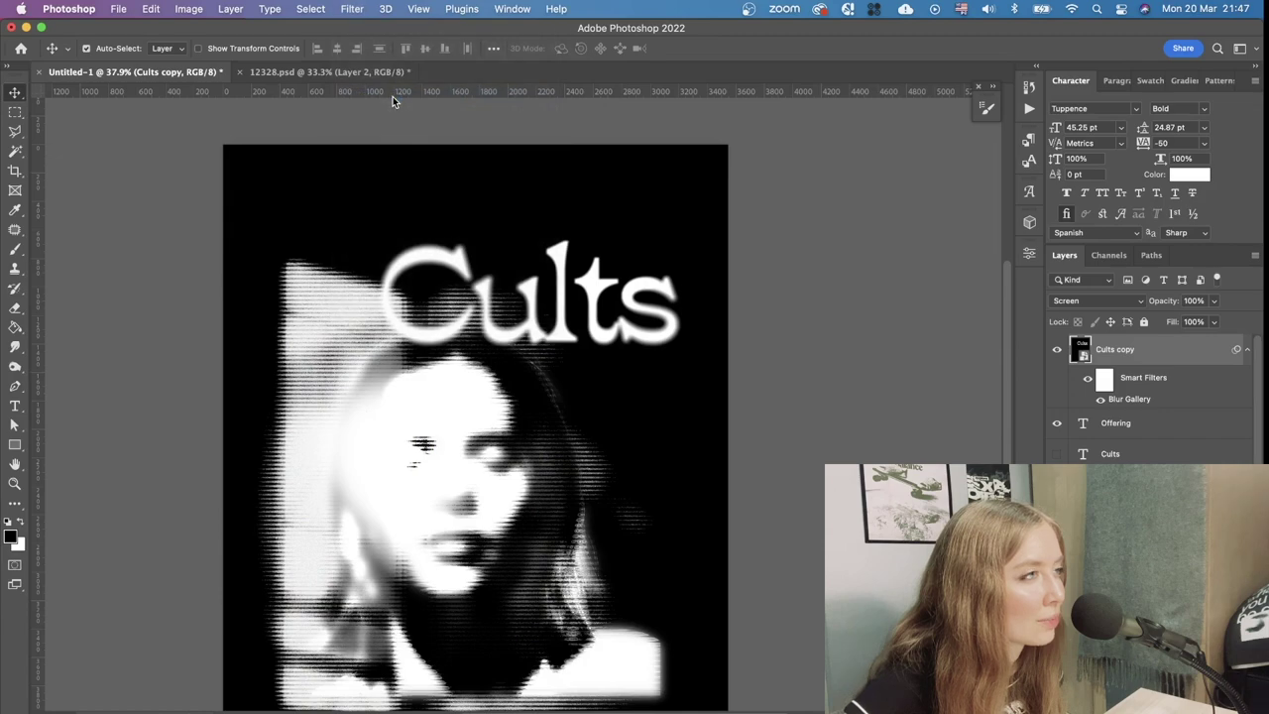
scroll(462, 236, down, 3)
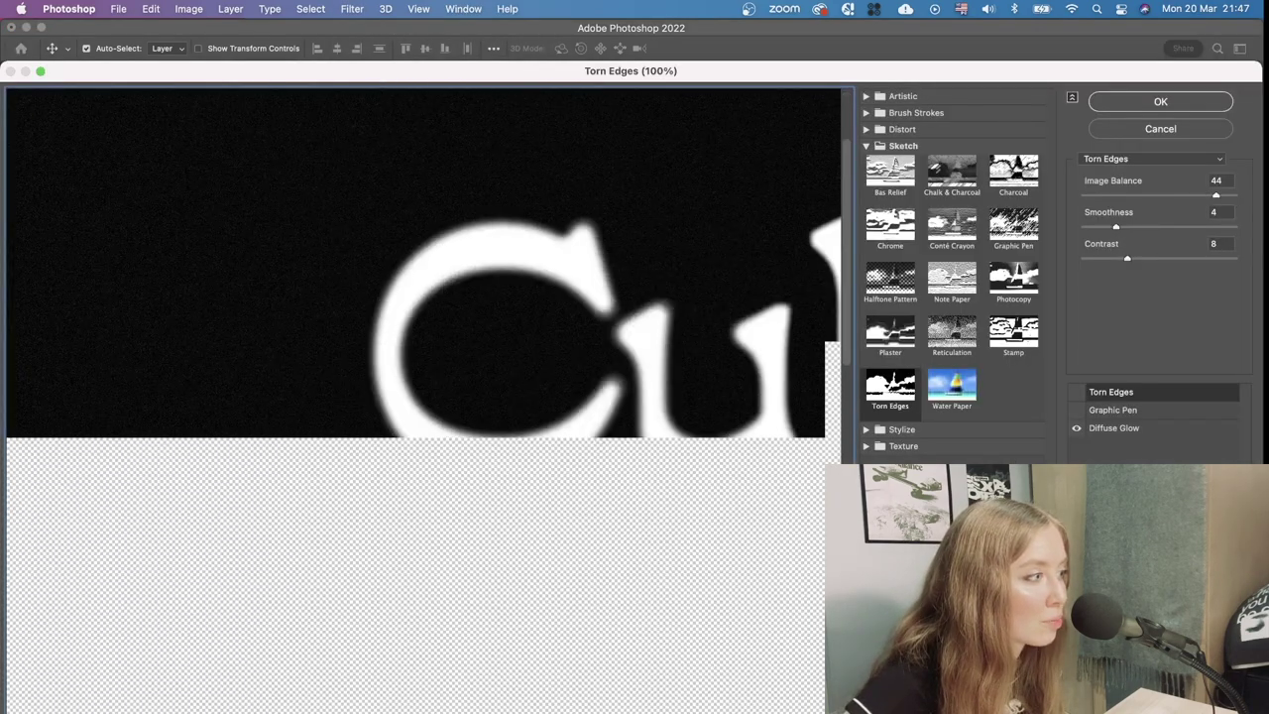
key(super+minus)
key(super+minus)
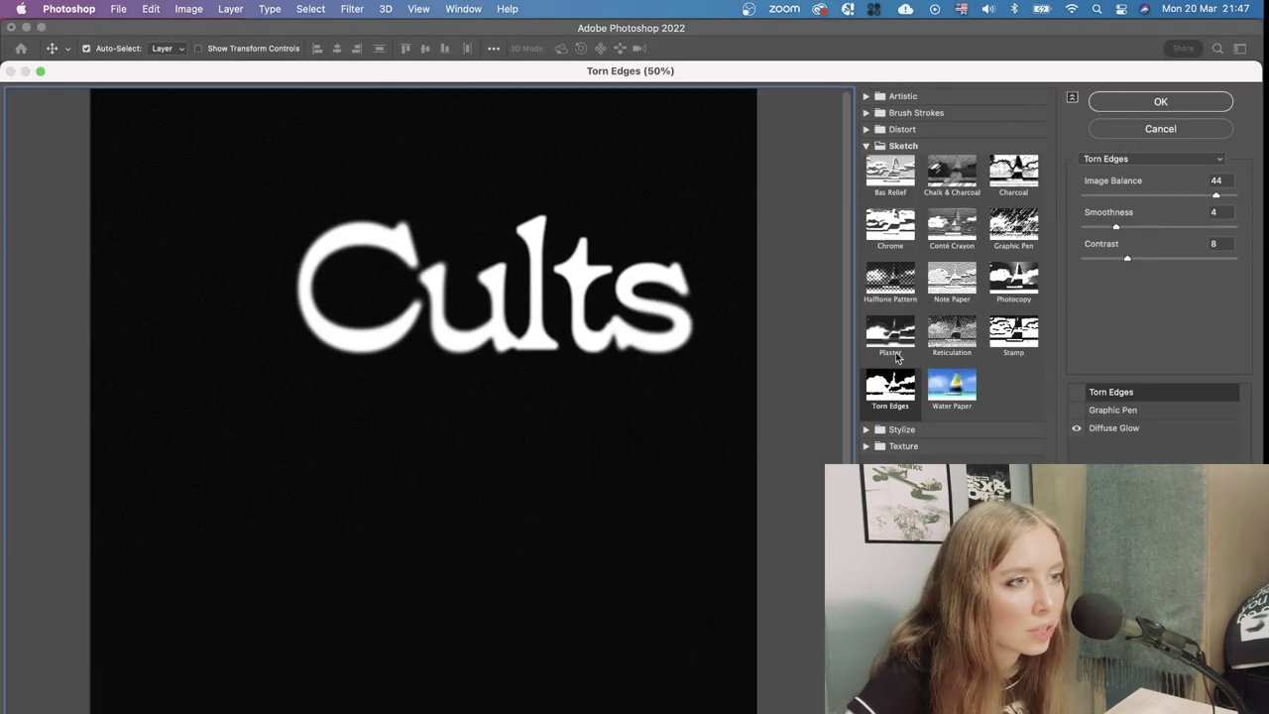
click(1131, 428)
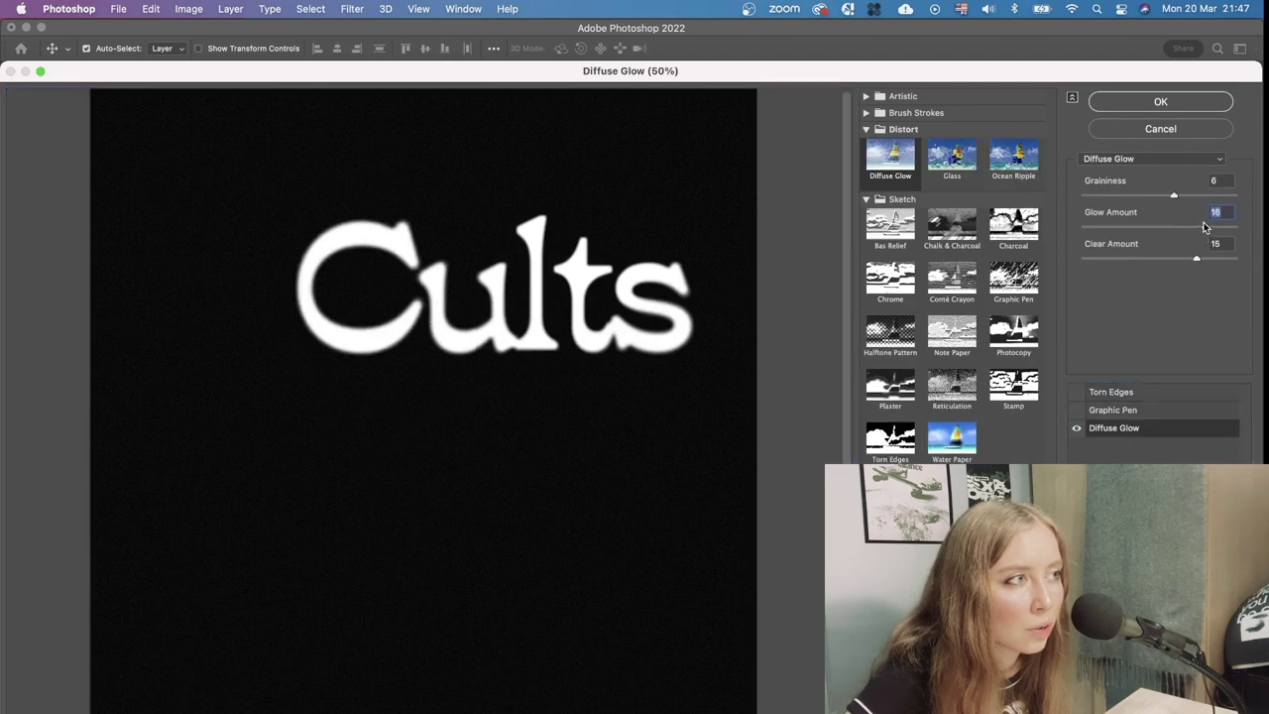
drag(1196, 259, 1094, 228)
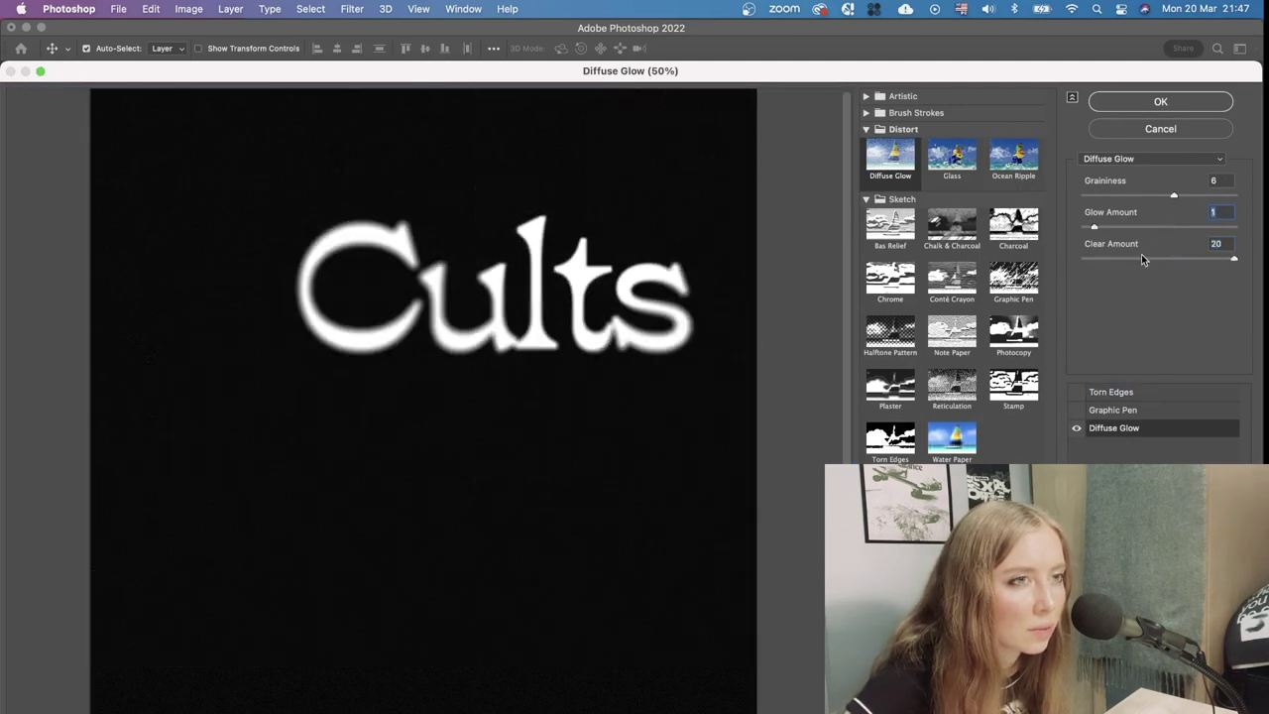
click(1220, 227)
drag(1103, 256, 1193, 258)
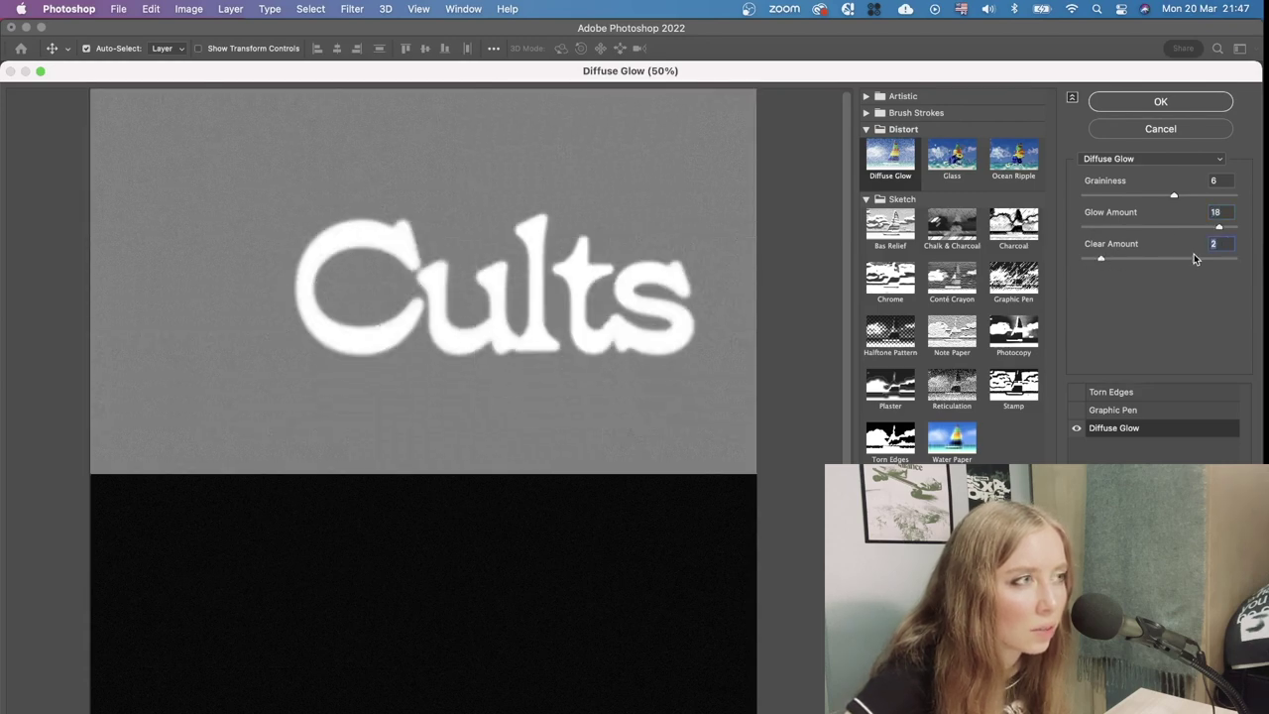
Try the Halftone Pattern, Reticulation, Plaster and Torn Edges sketch effects on the Cults copy
click(894, 429)
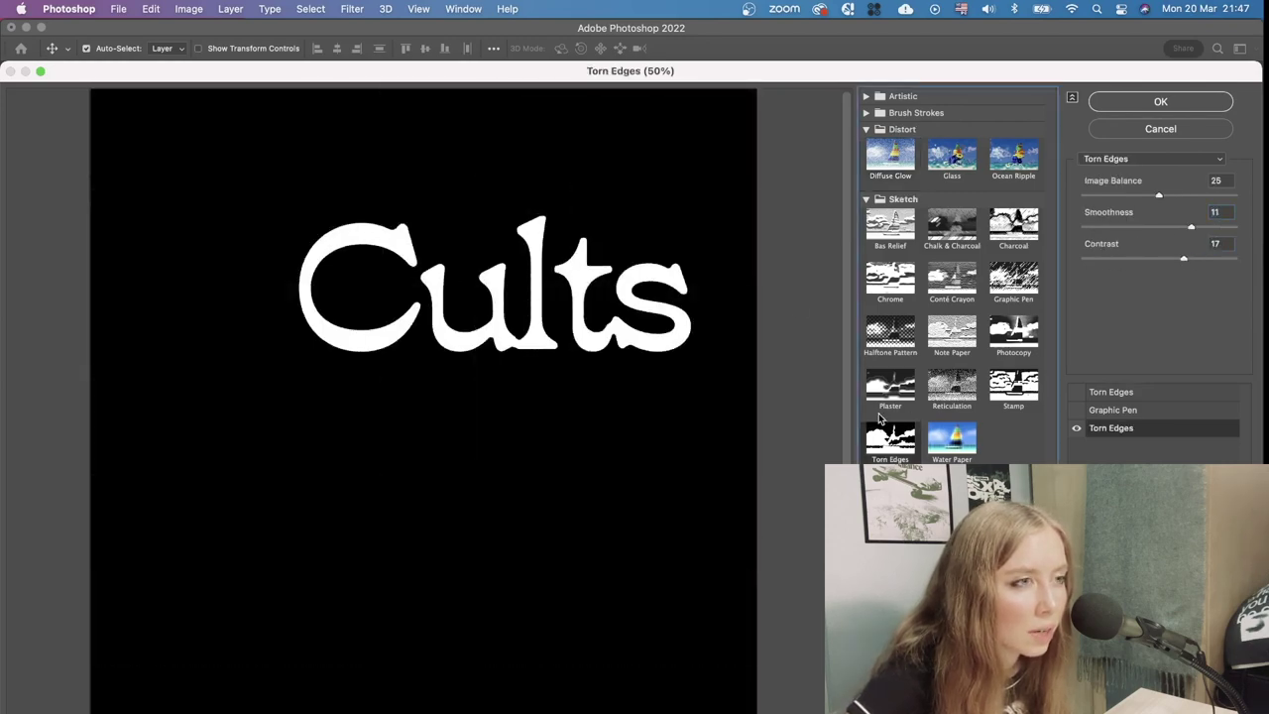
click(880, 405)
click(887, 349)
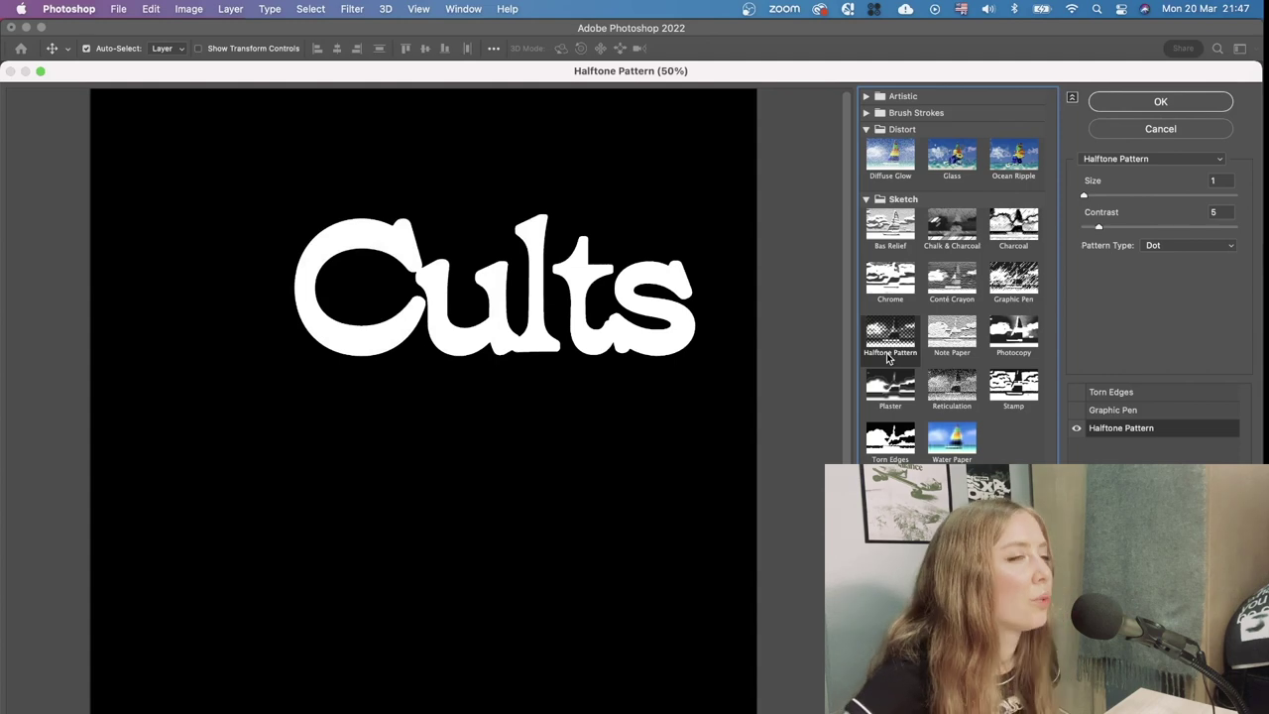
click(950, 392)
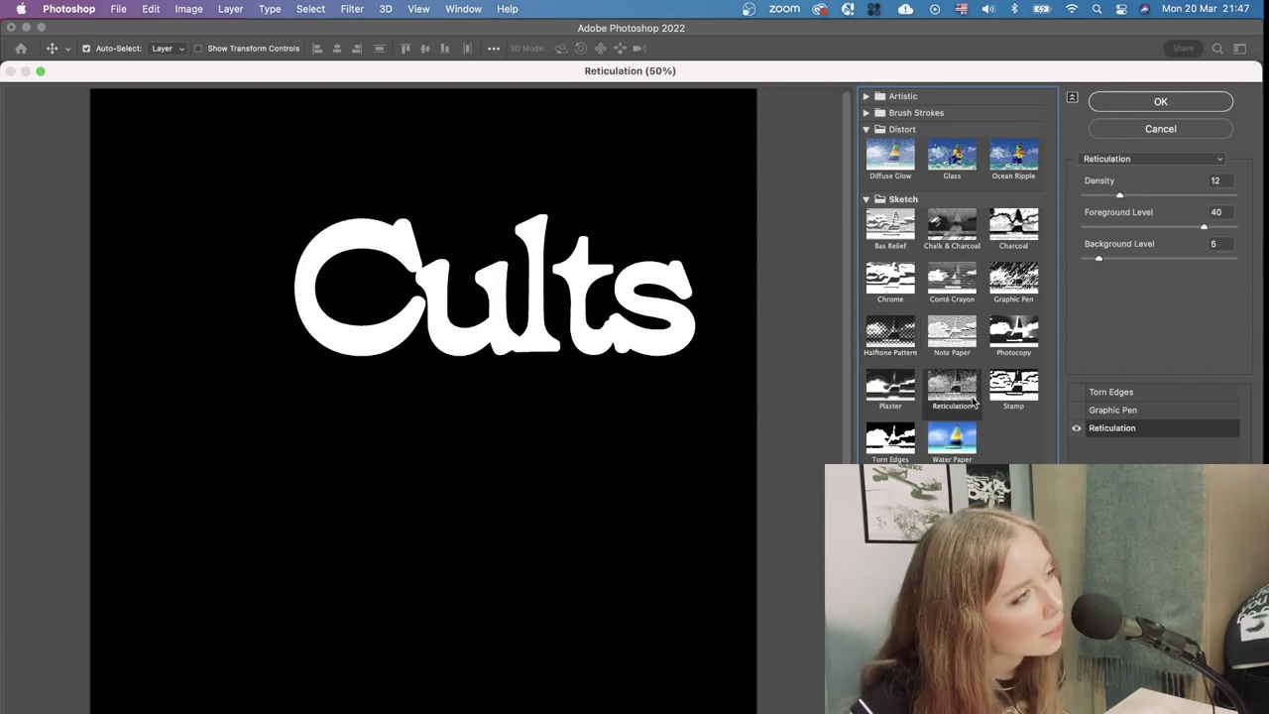
click(890, 387)
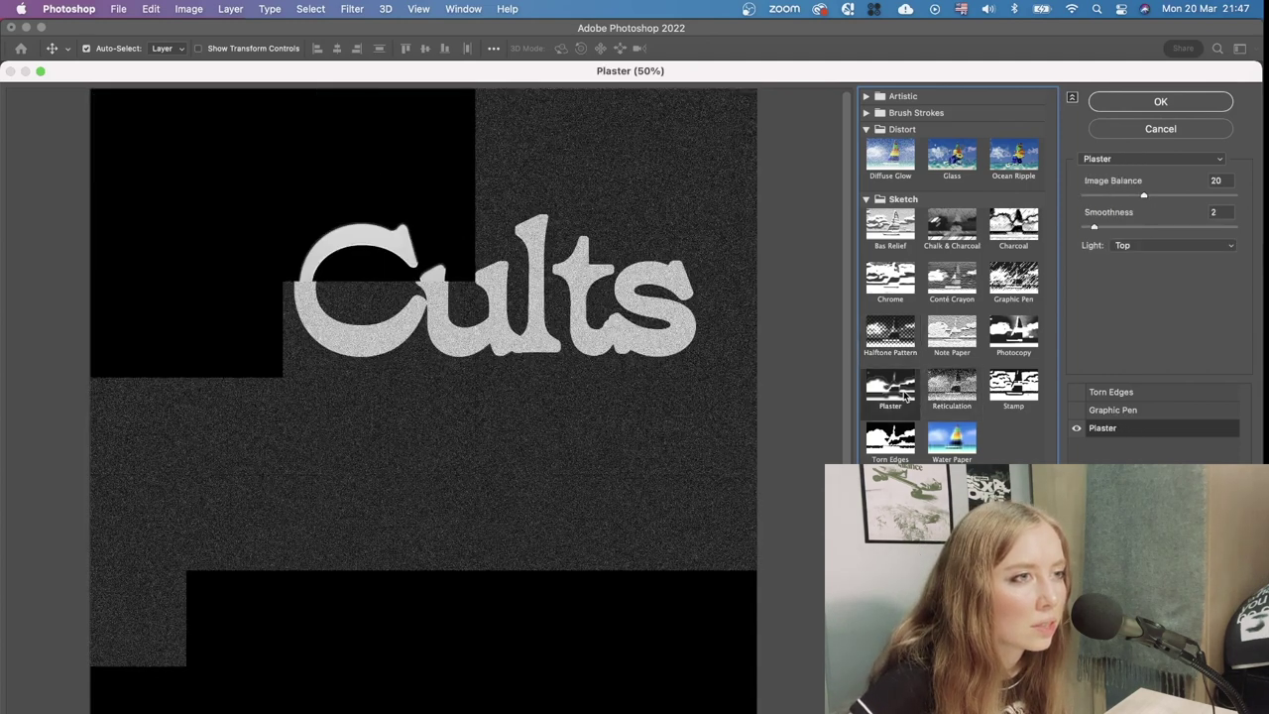
click(896, 436)
click(1115, 228)
click(1121, 259)
drag(1159, 195, 1106, 196)
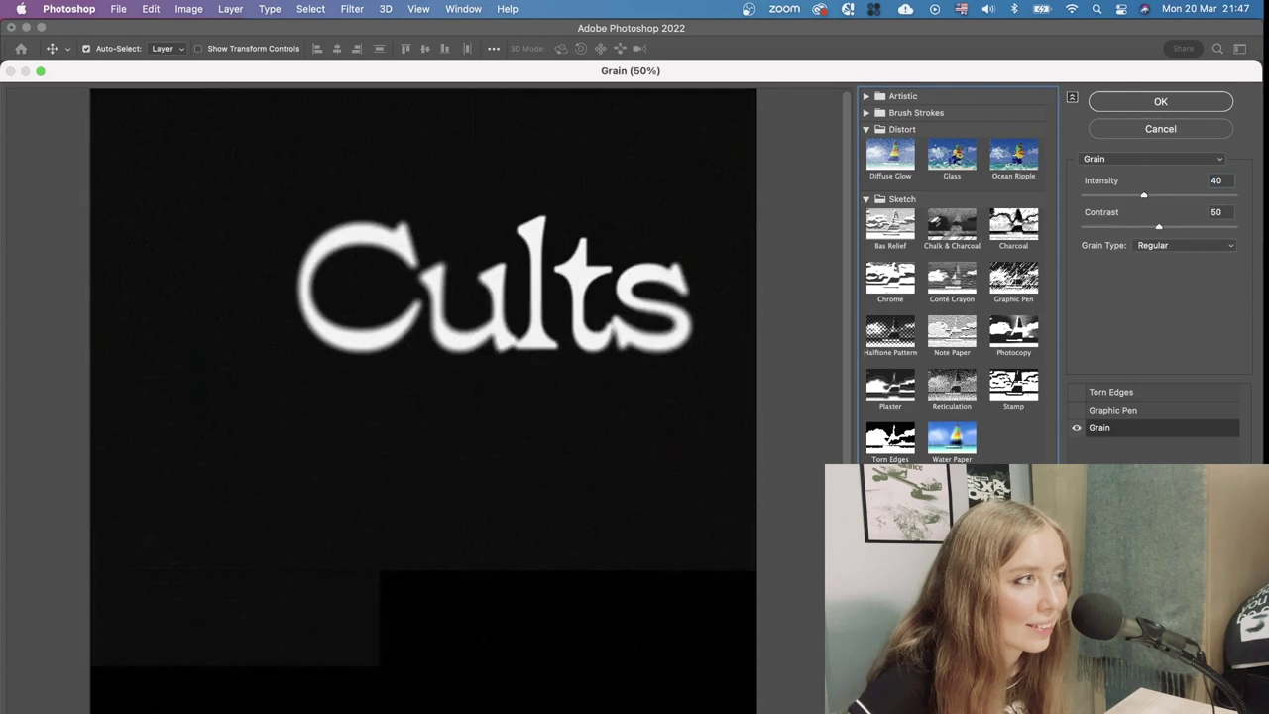
Try a Grain effect with intensity 100 and contrast 100 in several grain types, and cancel the Filter Gallery
mouse_move(1163, 195)
mouse_down()
mouse_move(1226, 197)
mouse_move(1117, 195)
mouse_move(1173, 195)
mouse_up()
click(1229, 227)
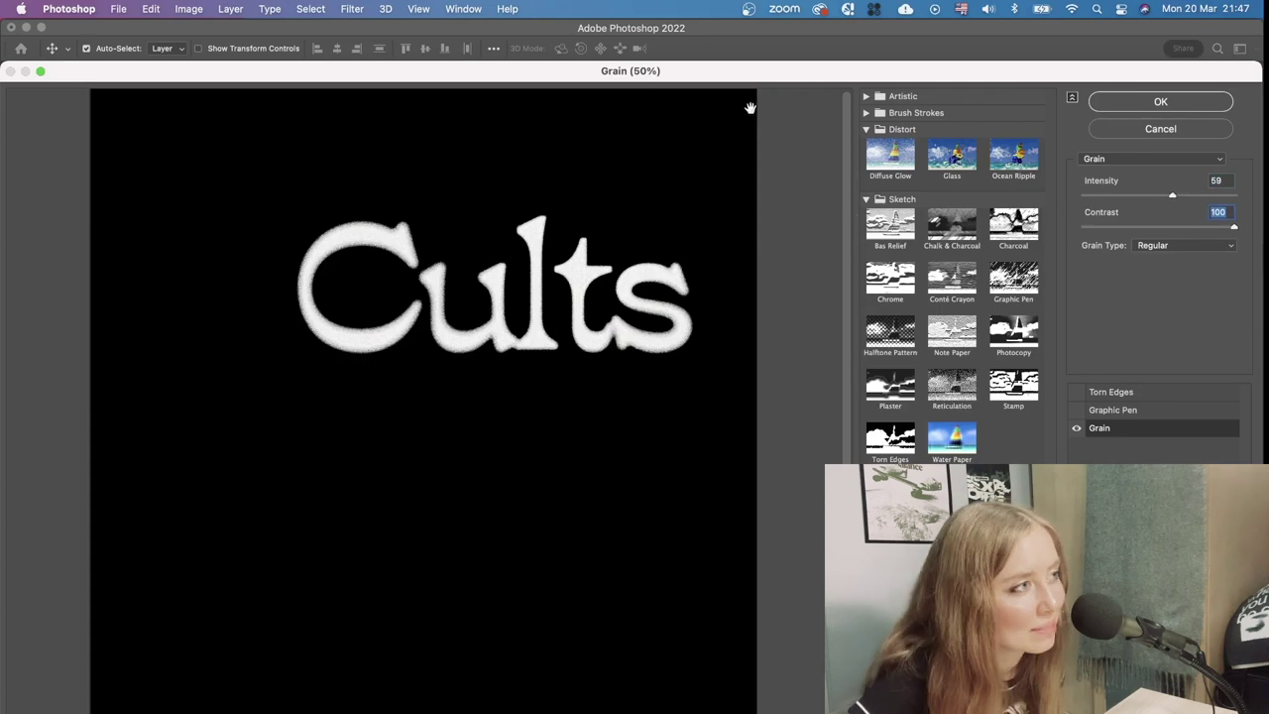
click(1184, 250)
click(1178, 265)
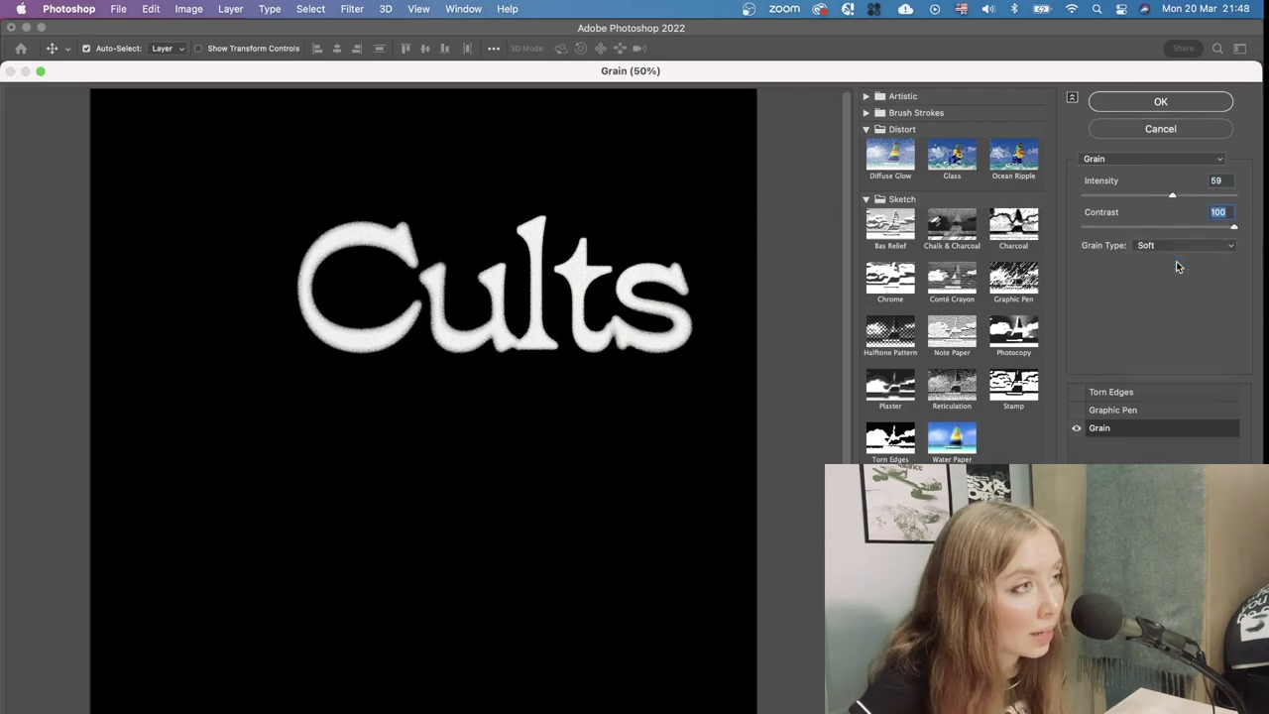
drag(1193, 193, 1236, 195)
click(1190, 246)
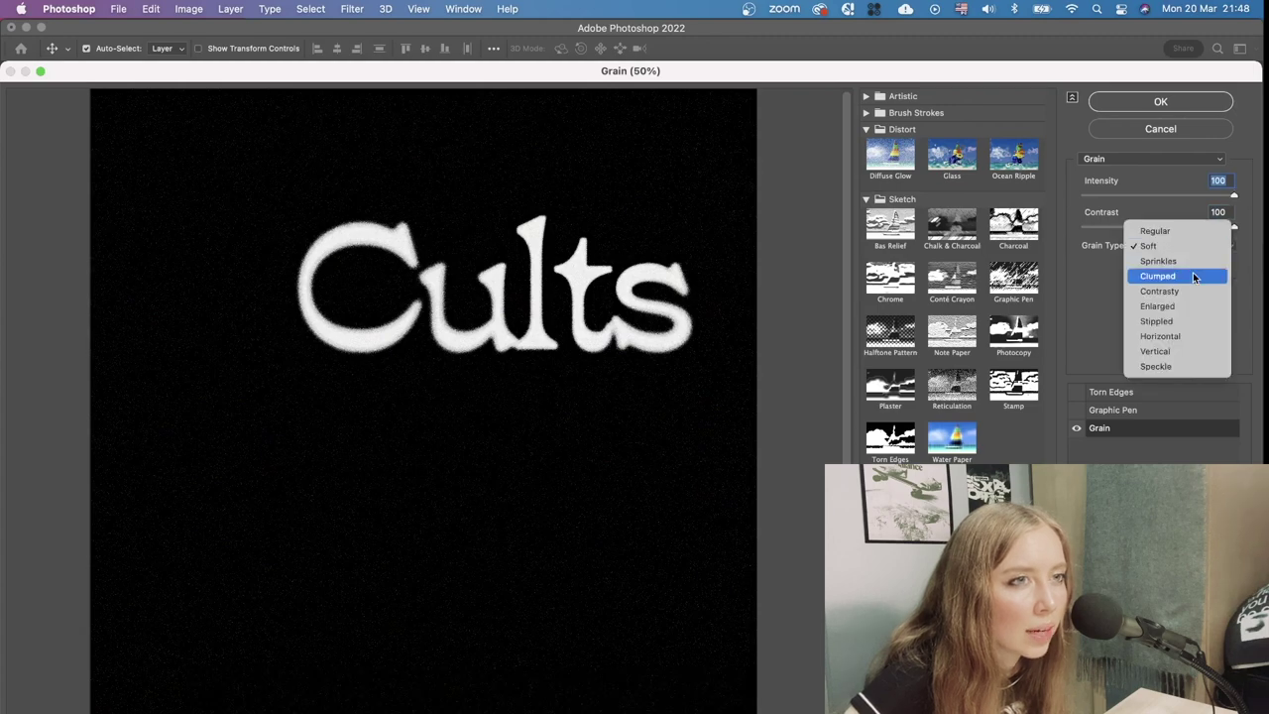
click(1167, 367)
click(1170, 245)
click(1171, 217)
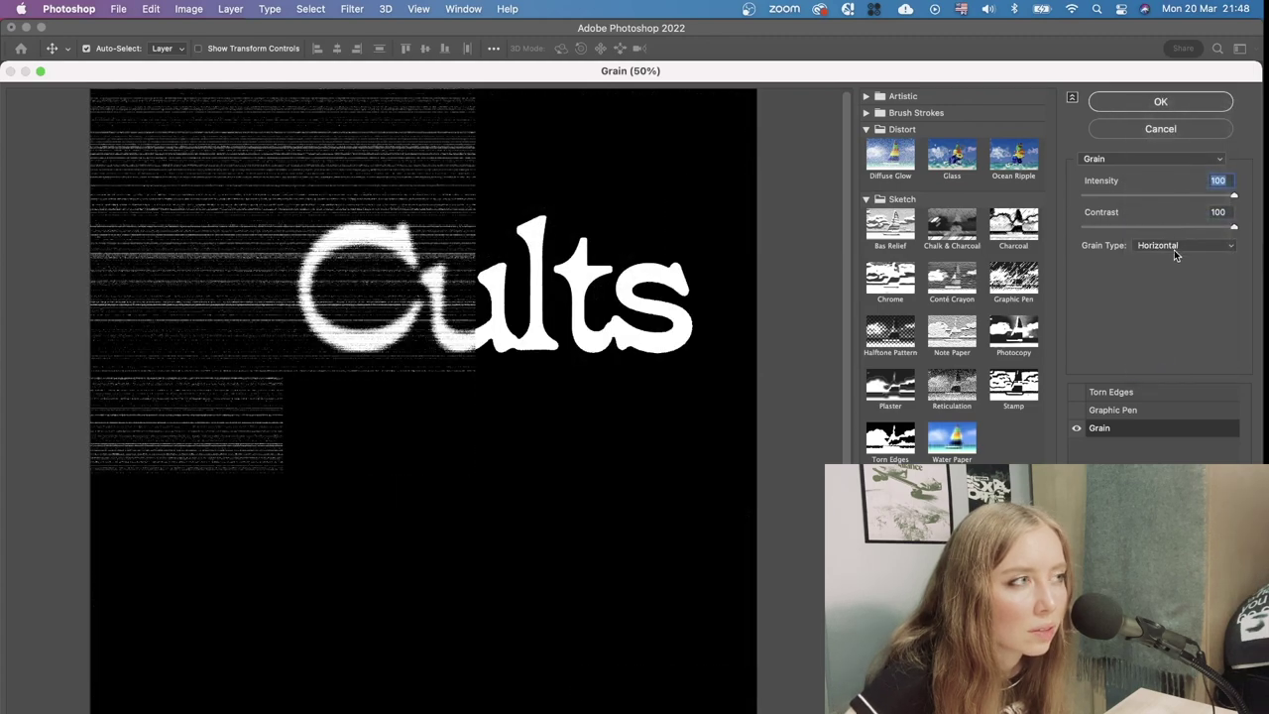
click(1180, 245)
click(1153, 140)
click(1162, 128)
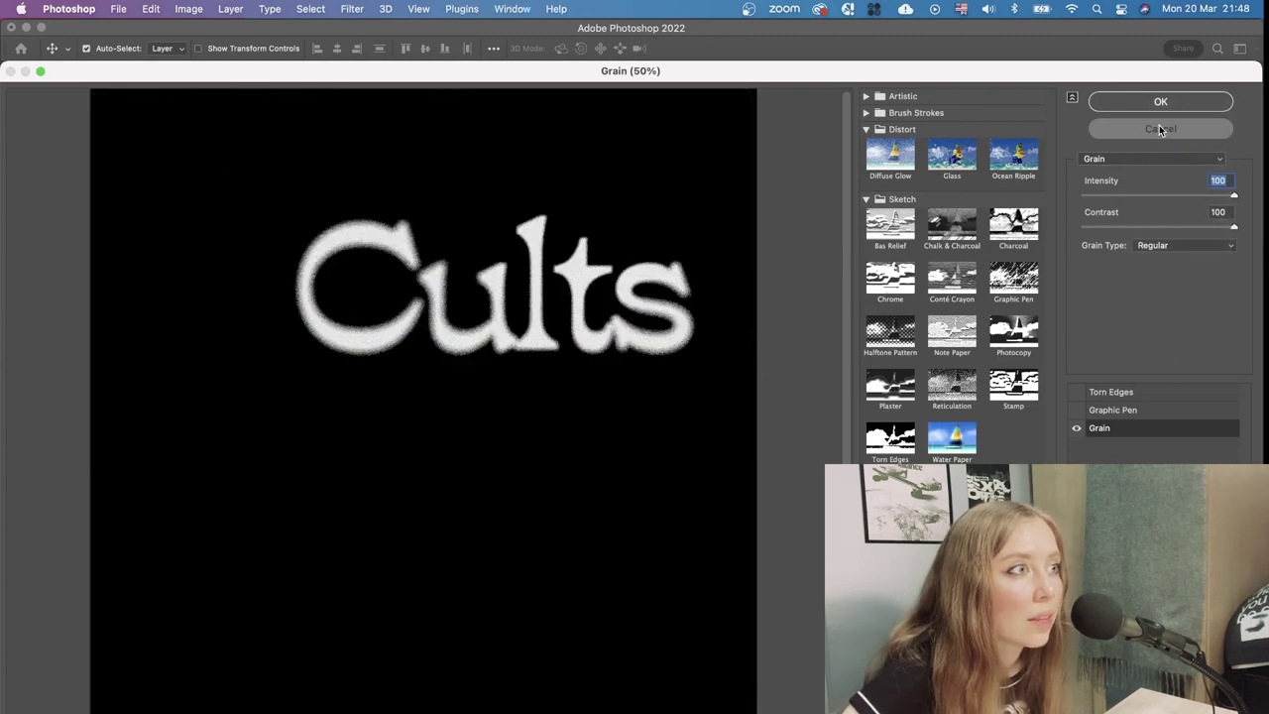
Convert the document to Grayscale mode without rasterizing the smart objects, discarding the color information
scroll(623, 335, down, 3)
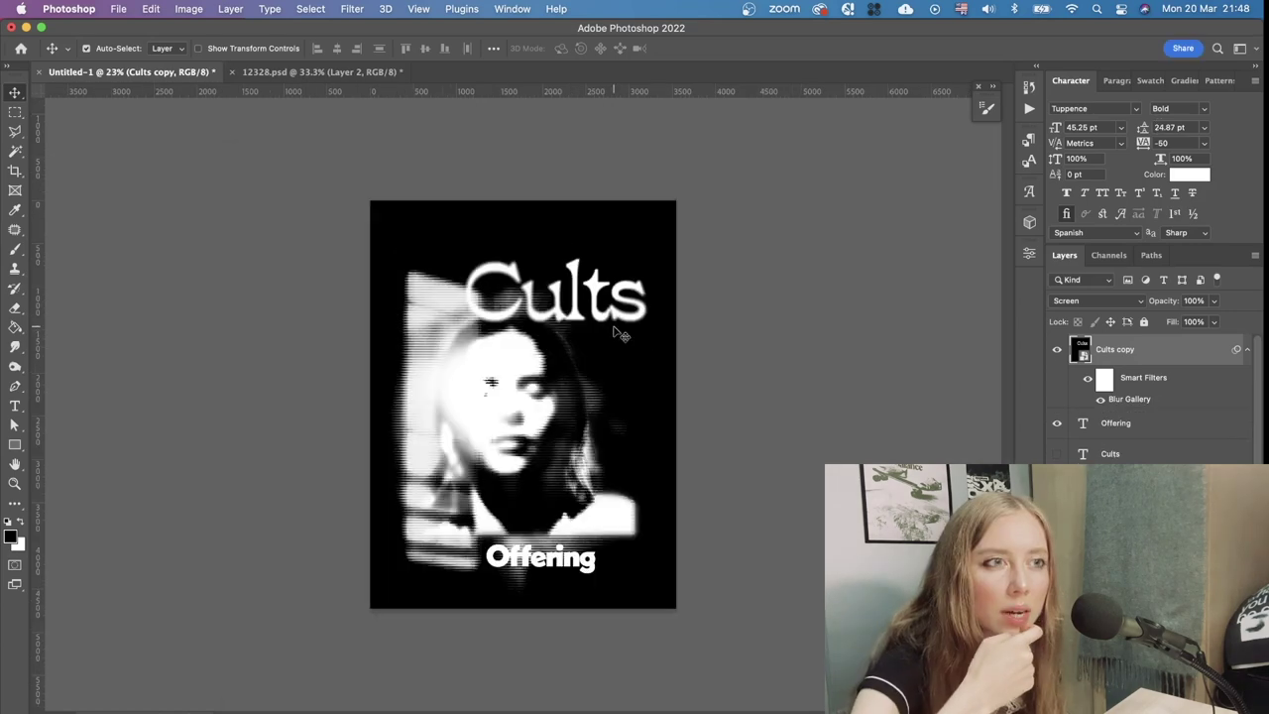
click(163, 8)
mouse_move(318, 29)
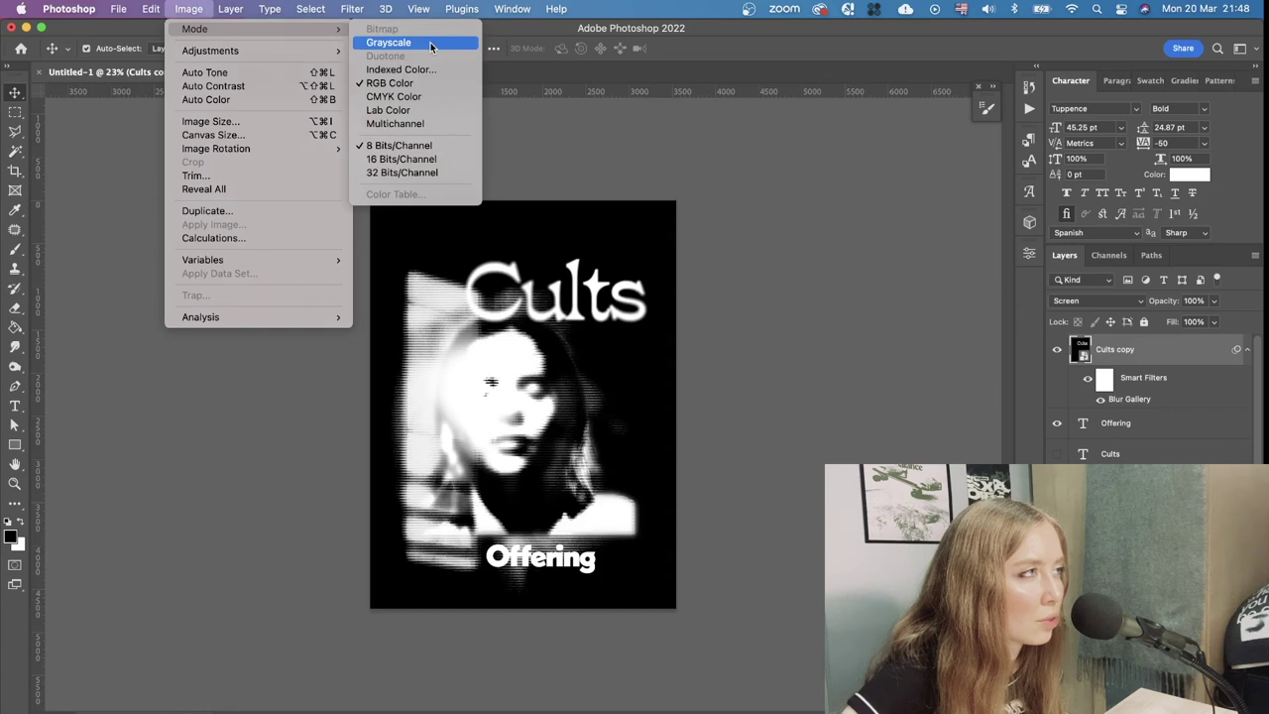
click(430, 41)
click(643, 315)
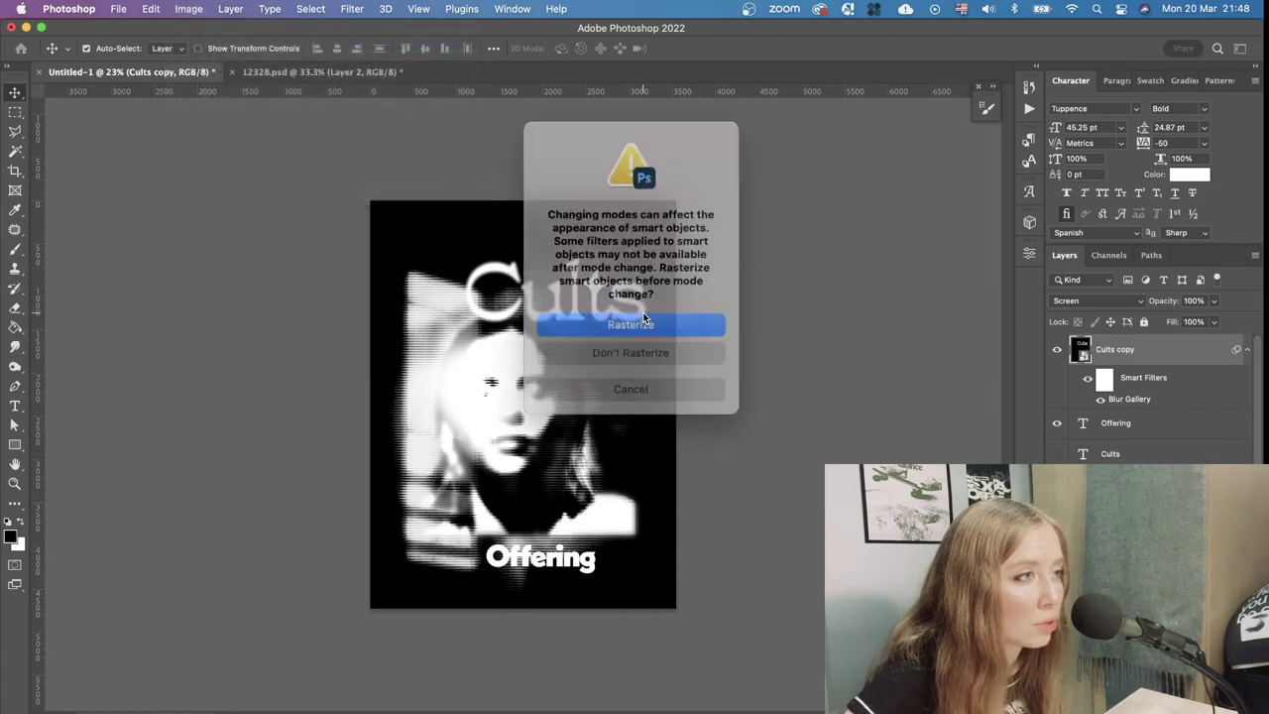
click(646, 350)
click(655, 303)
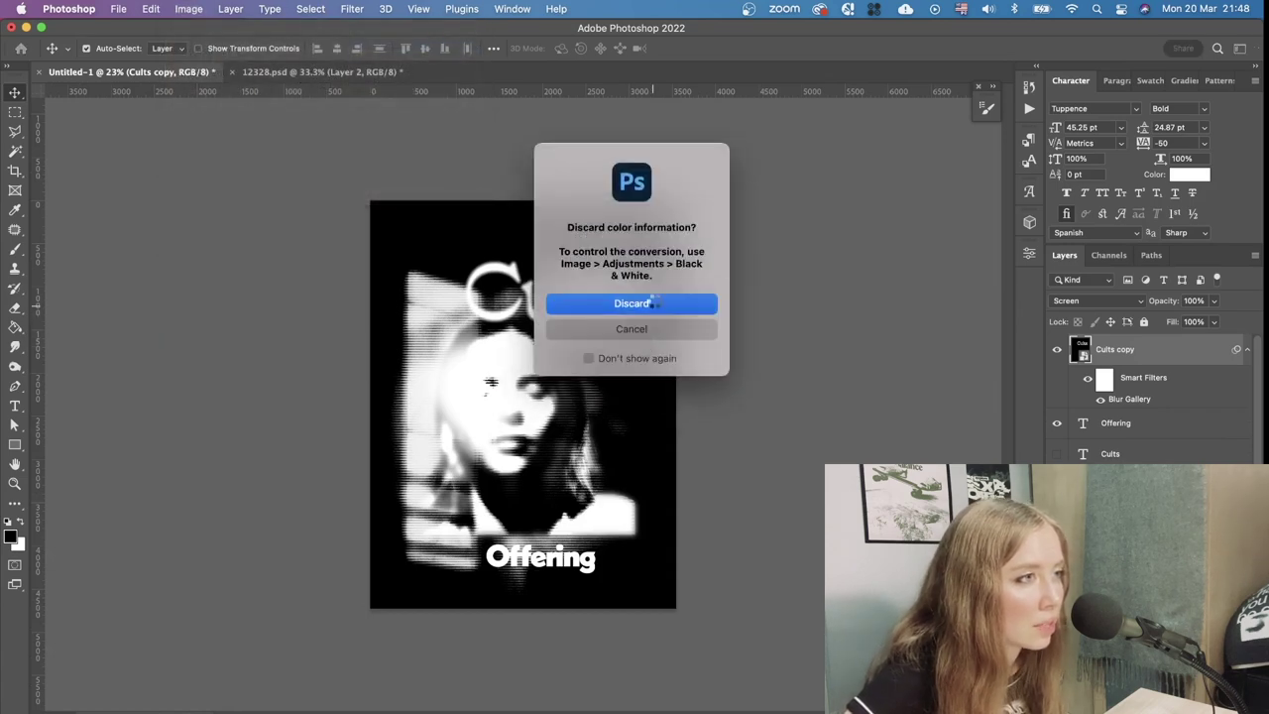
Apply a Color Halftone filter to the Cults copy smart object and readjust its settings
click(351, 8)
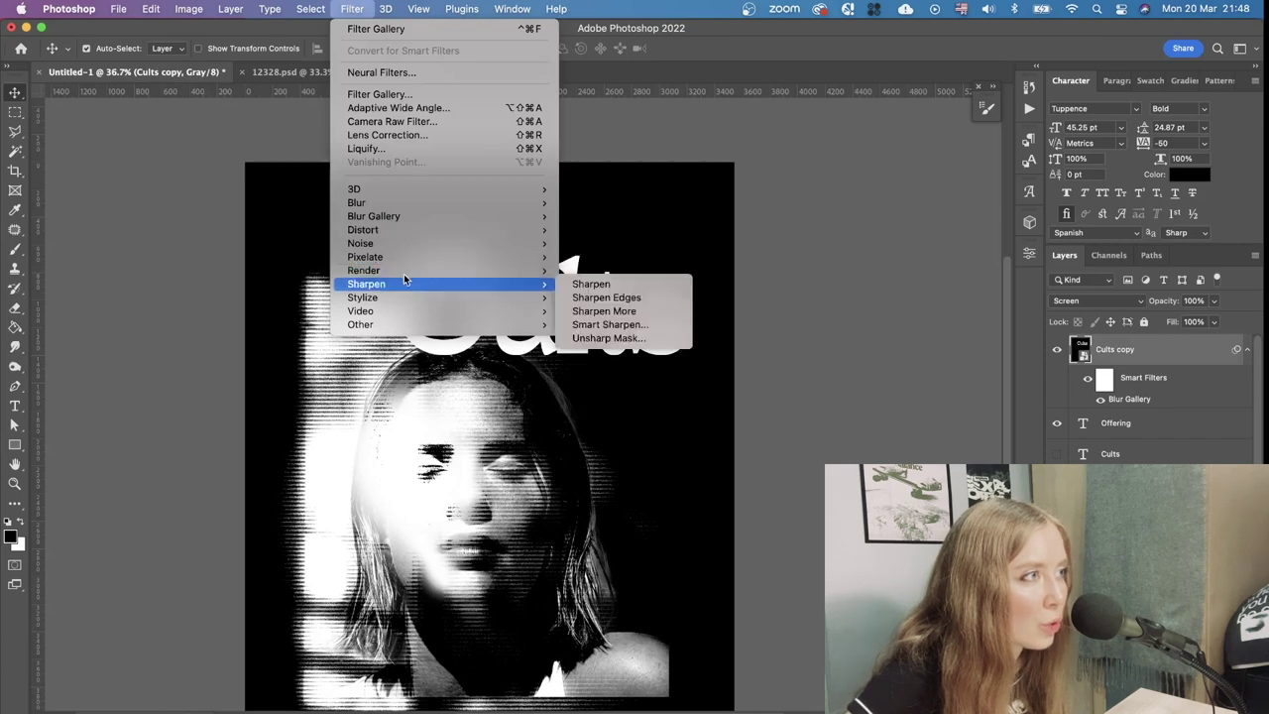
mouse_move(403, 262)
click(608, 257)
key(Return)
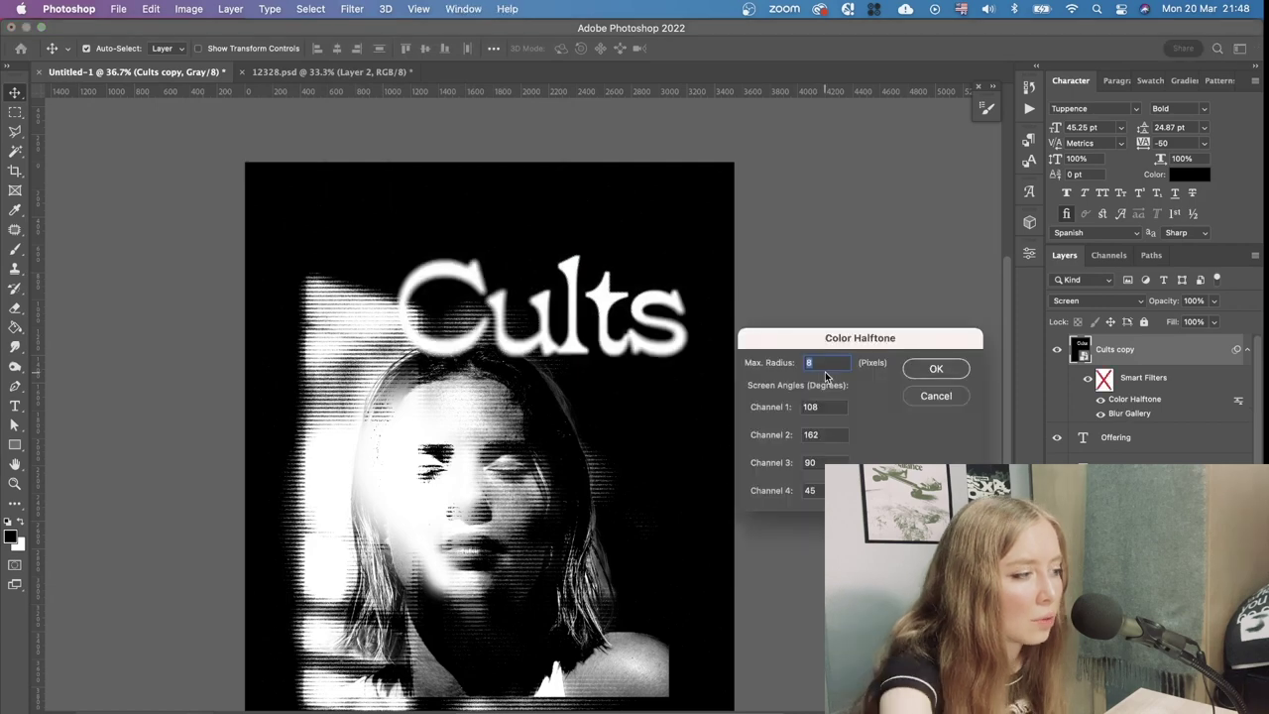
key(Return)
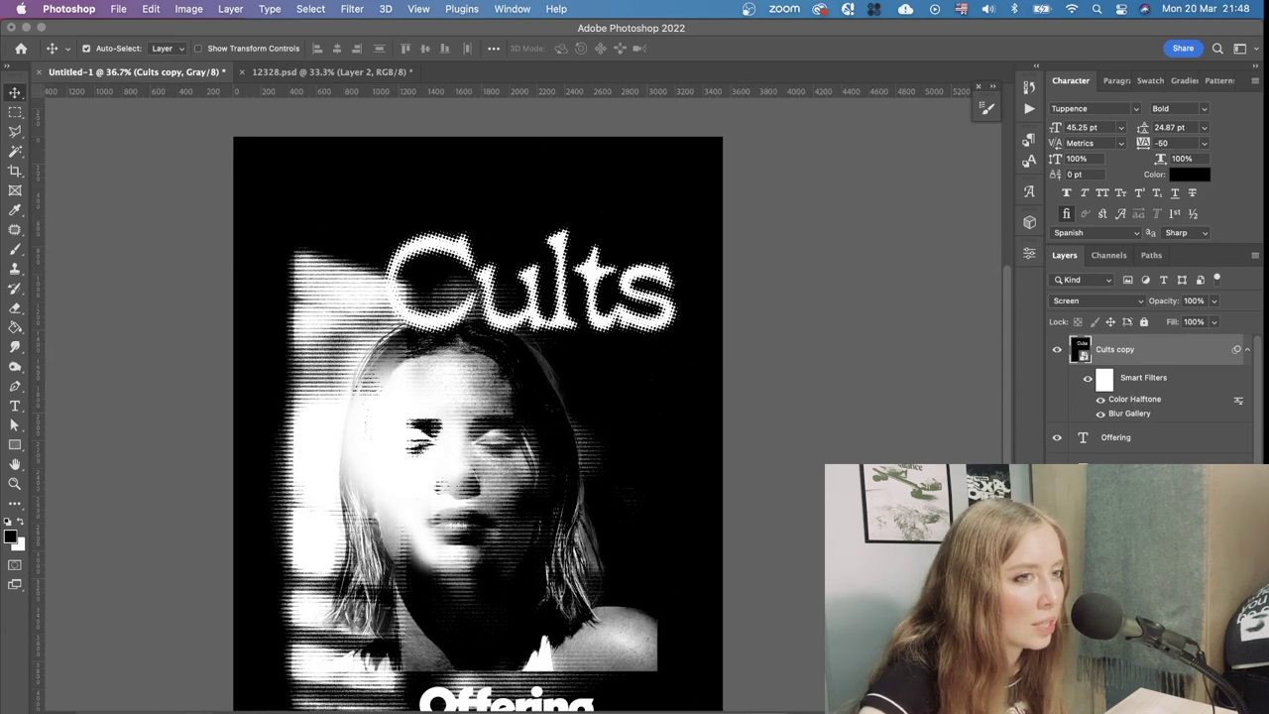
click(947, 370)
Open the Filter Gallery for the Cults copy and try a Line Halftone Pattern with size 11 and contrast 42
click(352, 9)
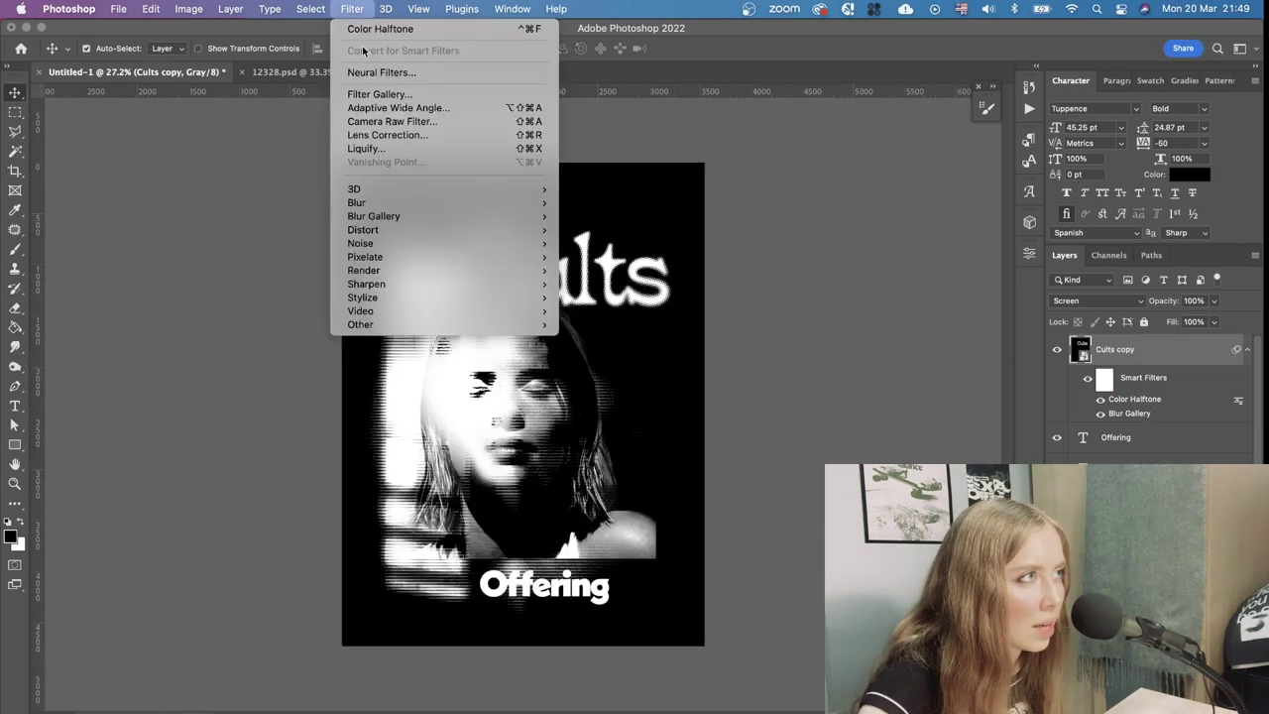
click(385, 96)
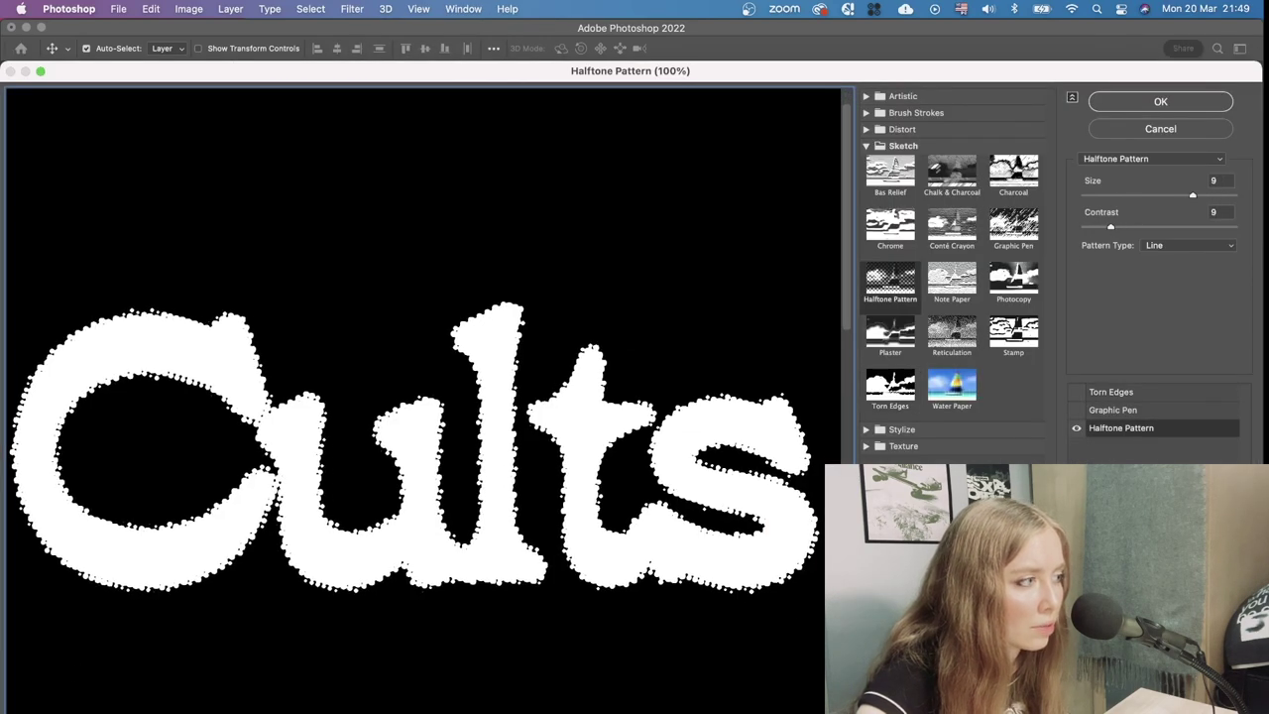
drag(1110, 227, 1155, 195)
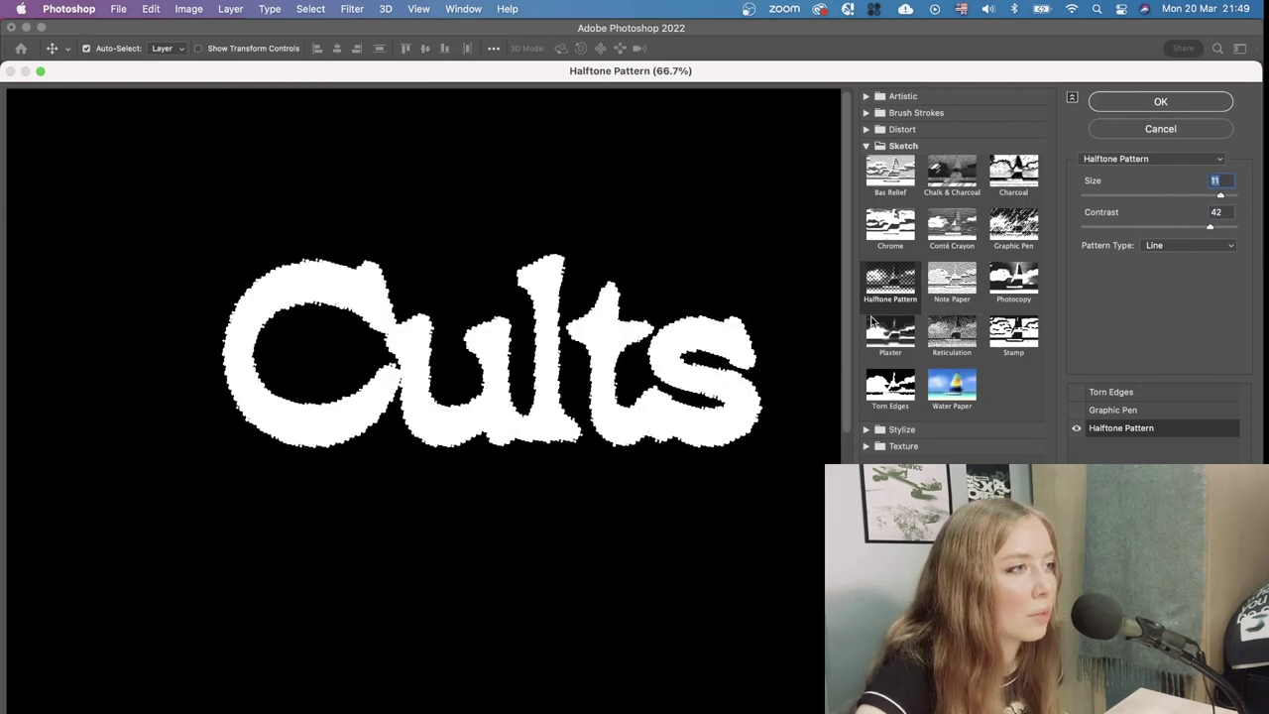
click(517, 522)
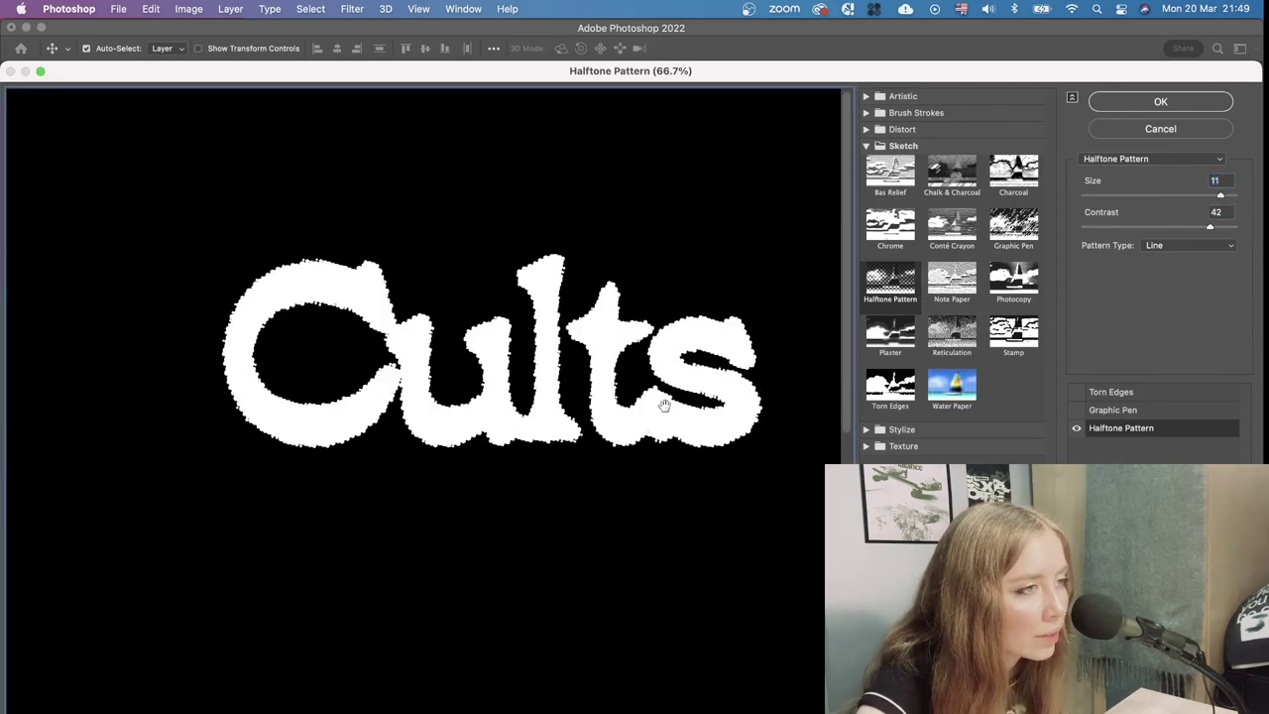
key(super+plus)
key(super+plus)
key(super+minus)
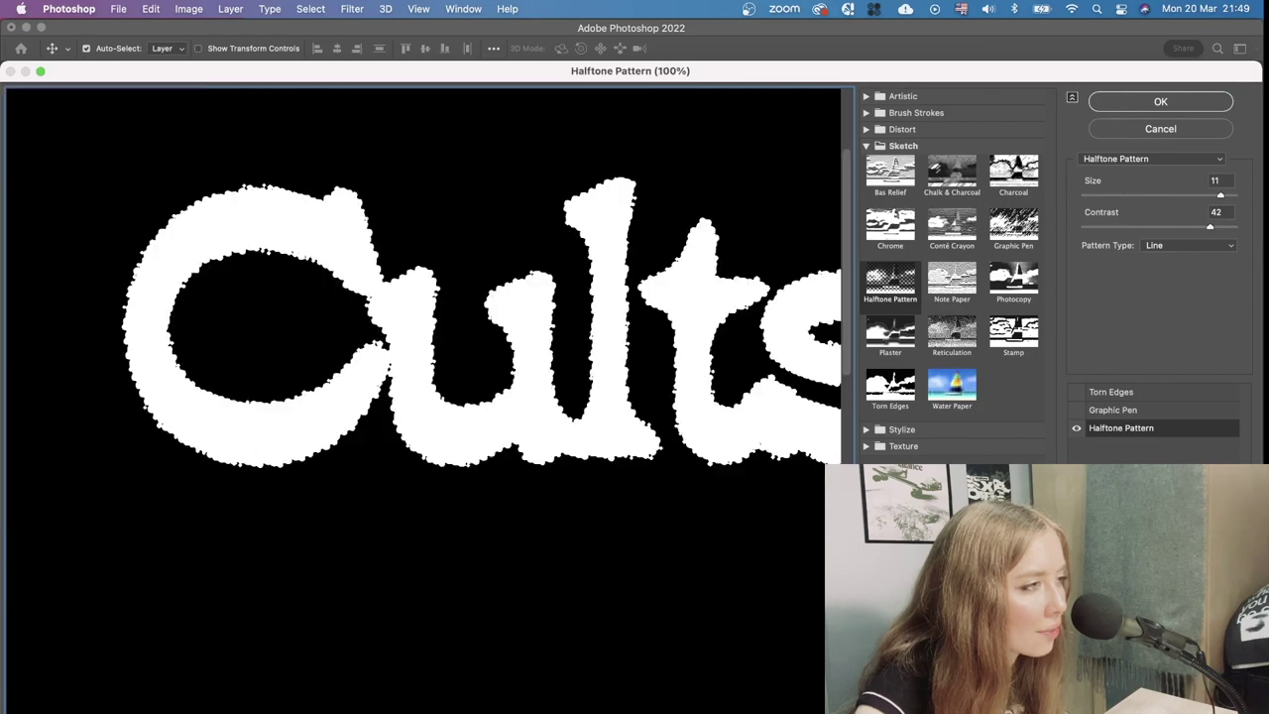
key(super+minus)
Try Torn Edges on the Cults title with image balance 48, smoothness 6 and contrast 19
click(891, 387)
drag(1191, 227, 1115, 229)
click(1116, 259)
click(1196, 259)
click(1228, 196)
click(1133, 227)
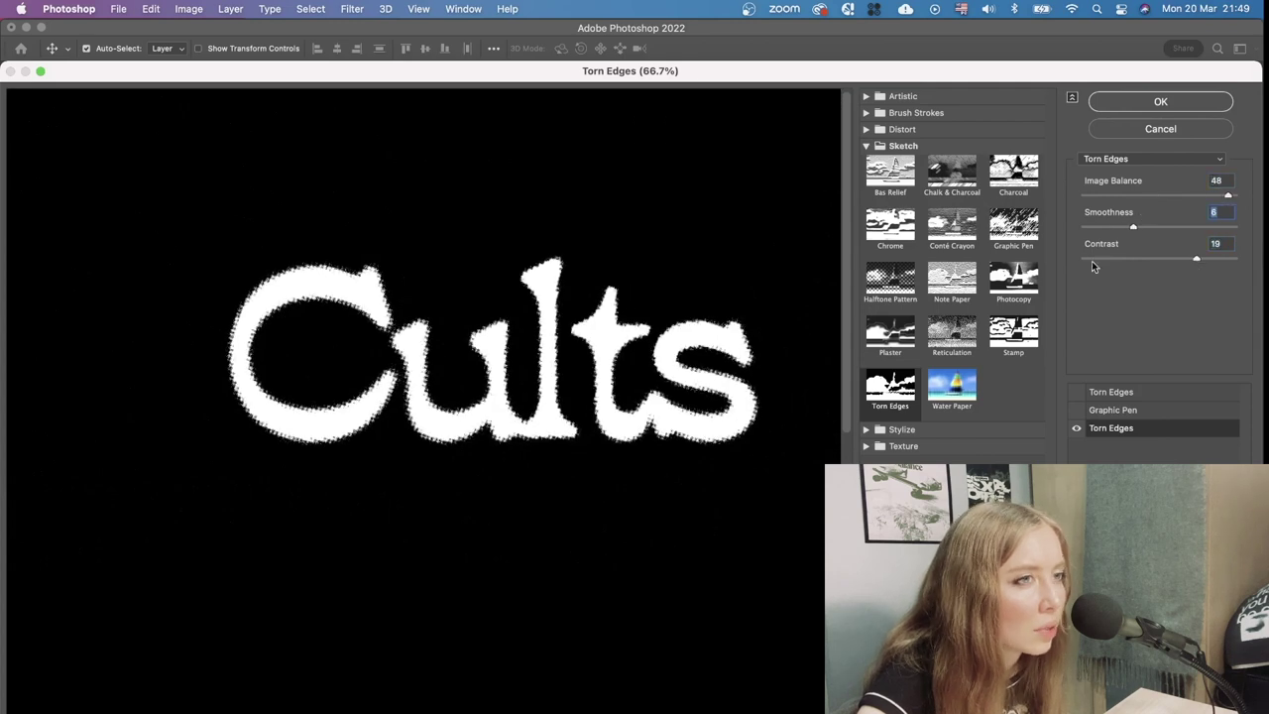
Try the Grain texture and the Diffuse Glow distortion on the Cults title
click(902, 446)
click(952, 473)
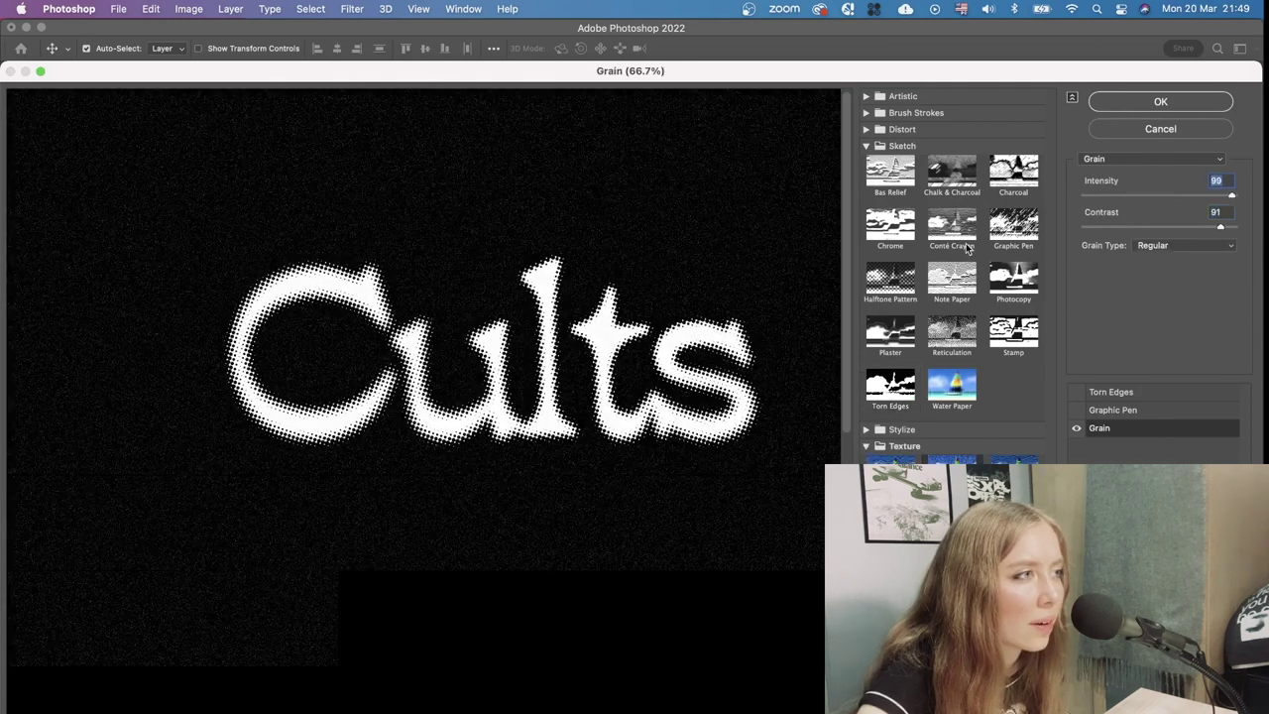
click(864, 130)
click(889, 157)
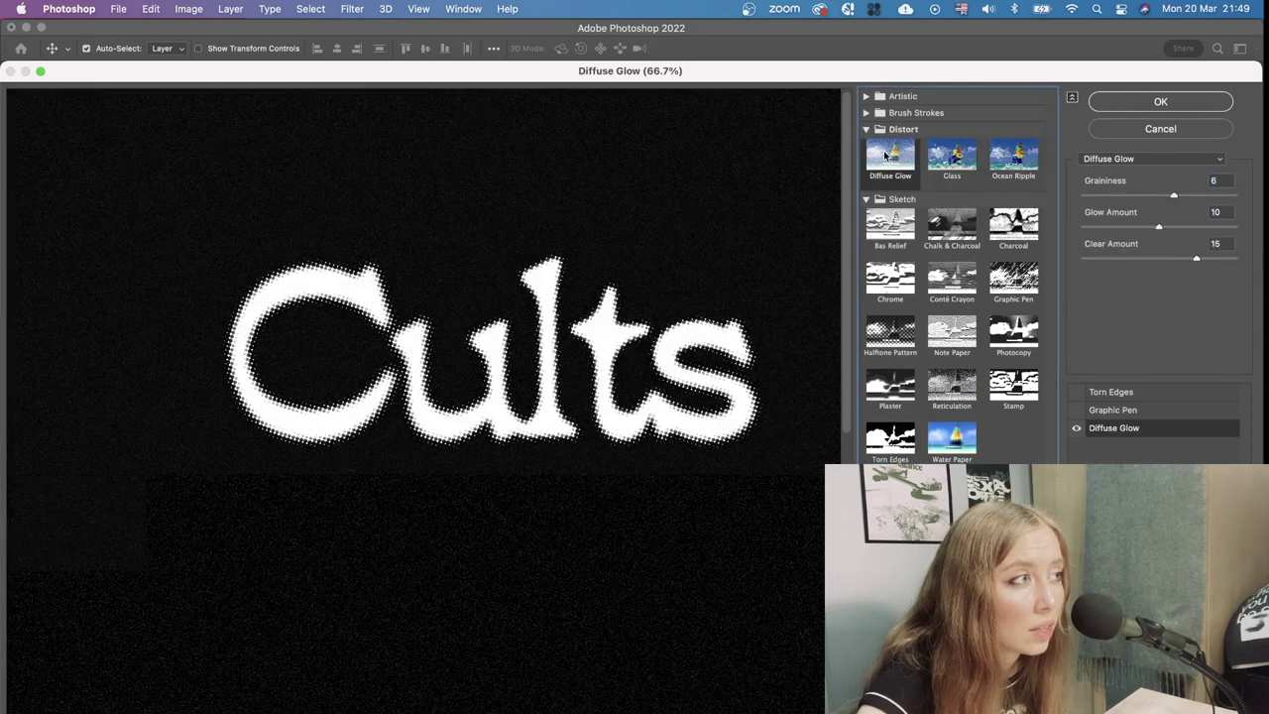
Replace Diffuse Glow with the Spatter brush-stroke effect on the Cults title and adjust its spray radius and smoothness
click(878, 113)
click(1013, 194)
drag(1143, 195, 1203, 195)
drag(1126, 226, 1177, 222)
click(1157, 195)
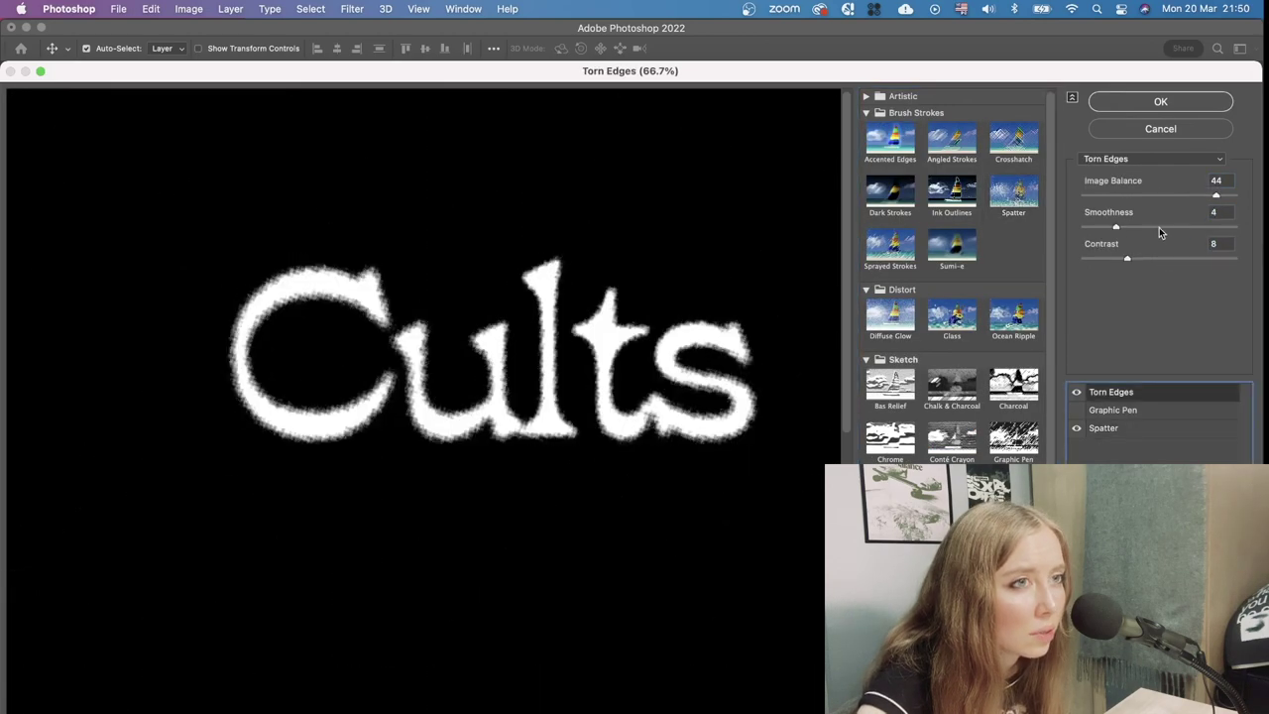
Set the Torn Edges effect to smoothness 7 and contrast 20, and apply the Filter Gallery to the Cults title
click(1159, 227)
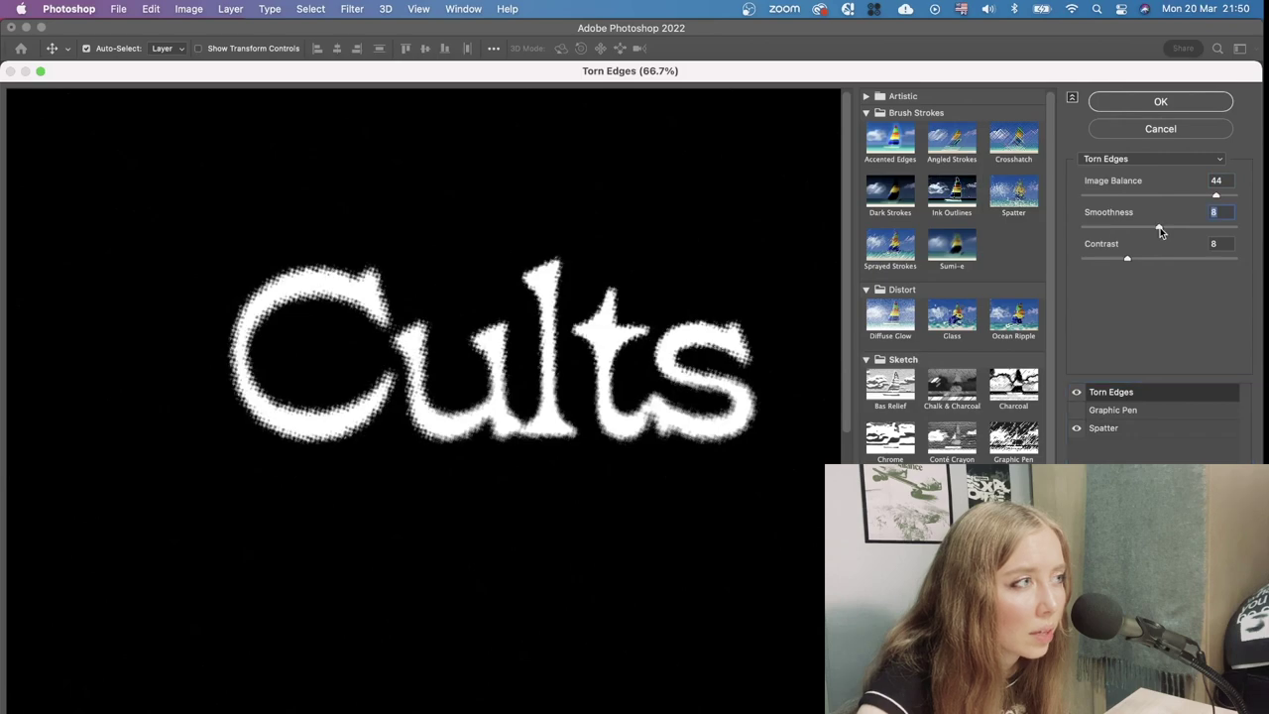
click(1191, 227)
click(1200, 258)
drag(1199, 258, 1222, 259)
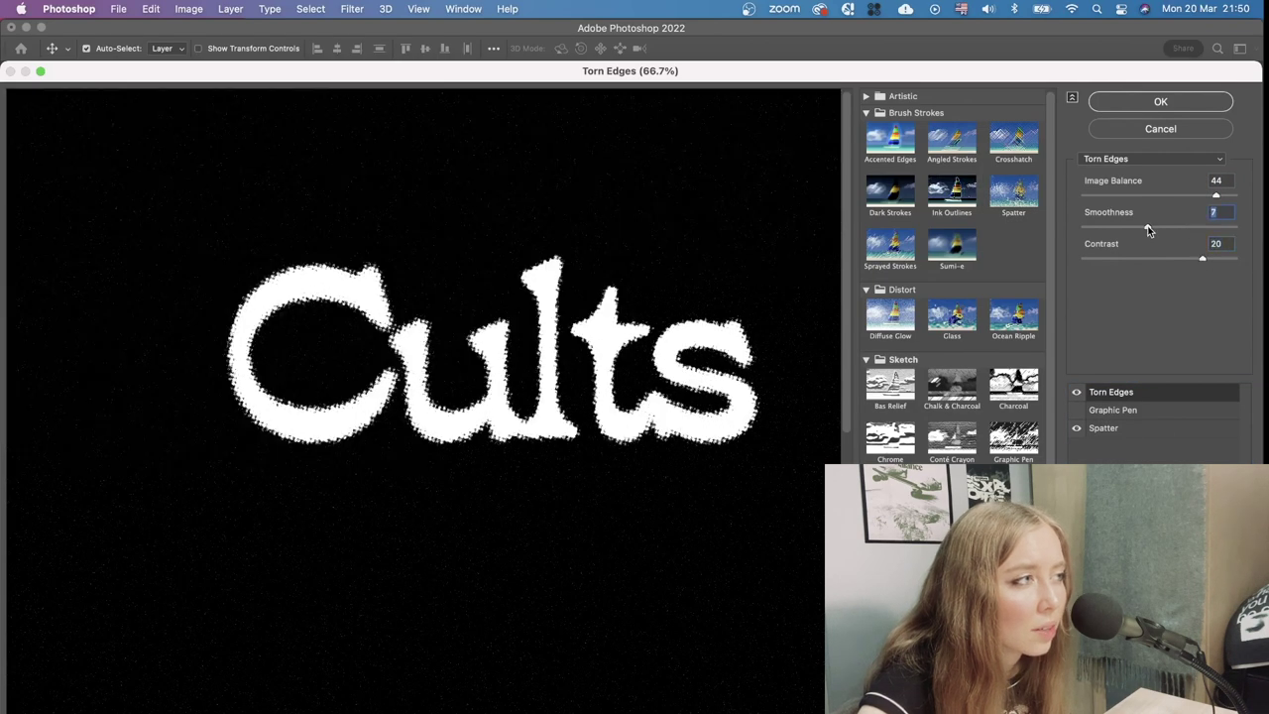
drag(1139, 233, 1082, 228)
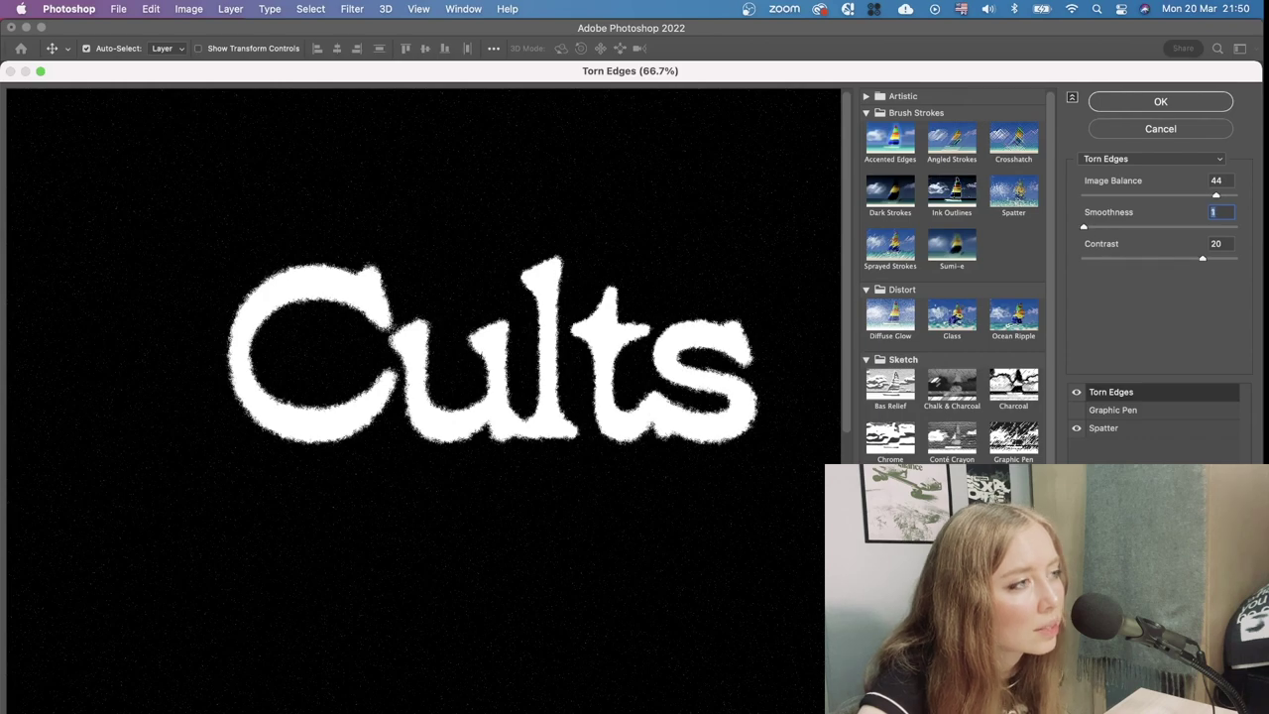
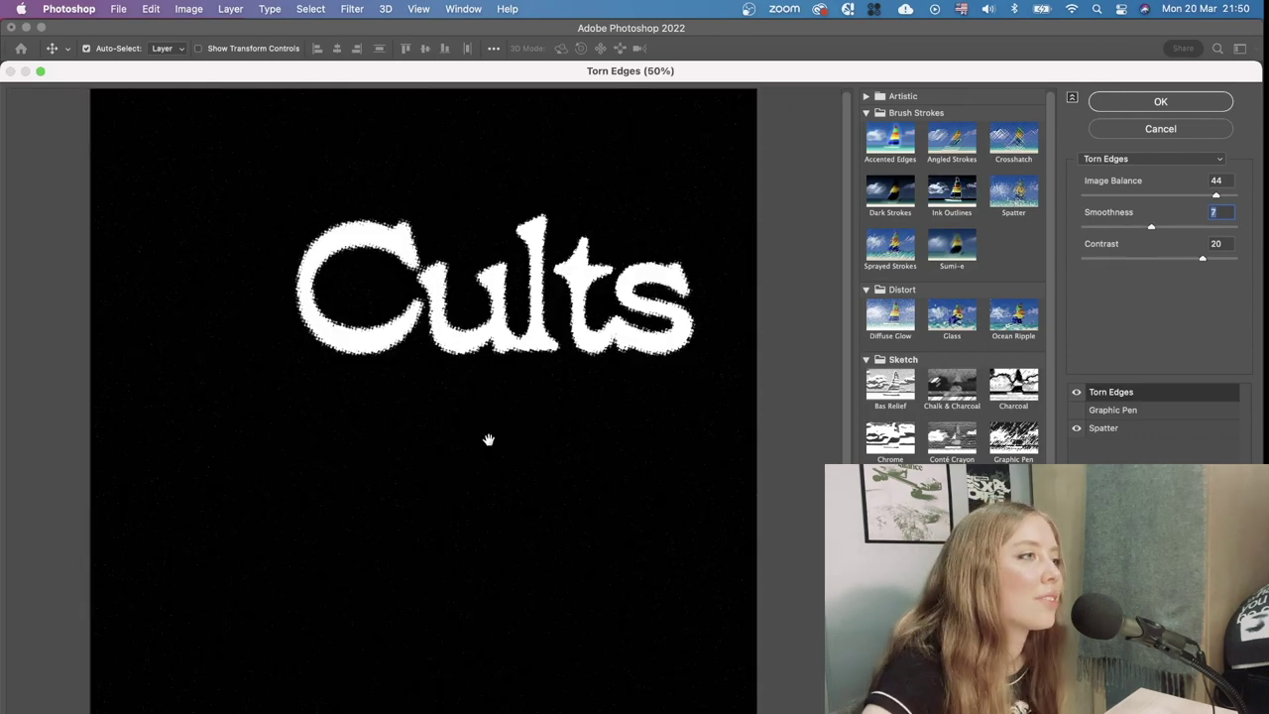
key(super+plus)
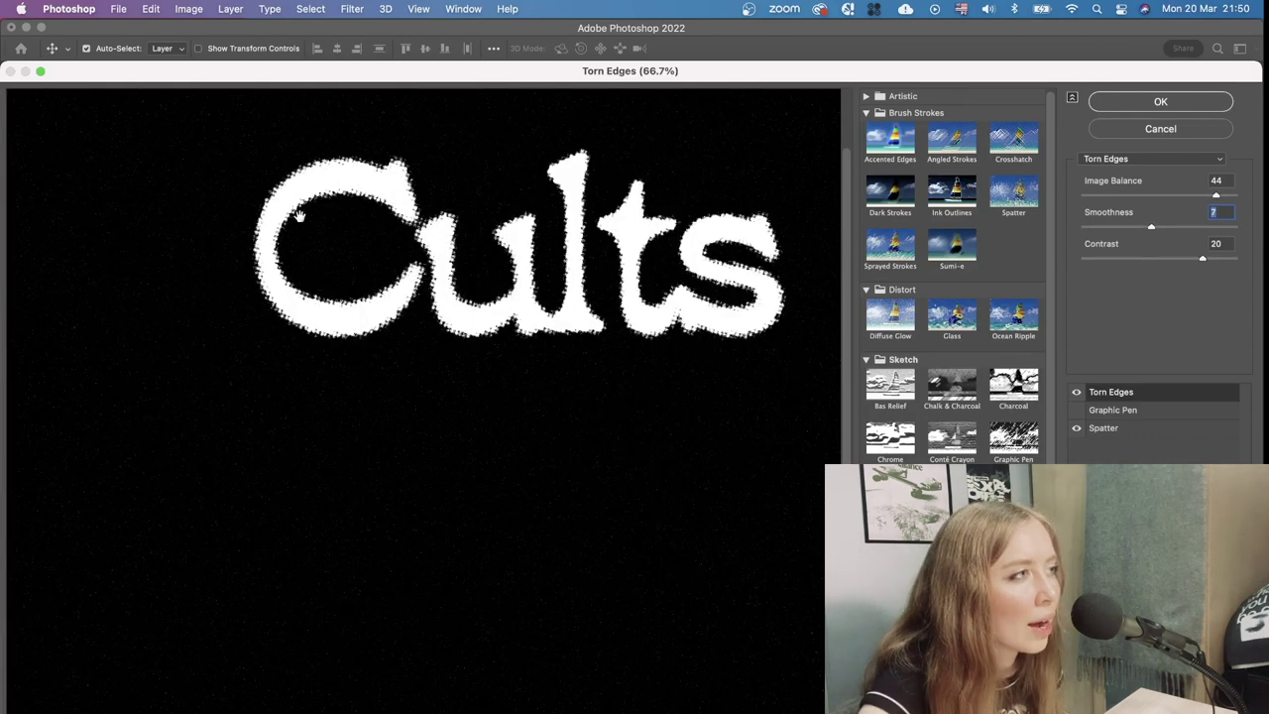
click(1182, 100)
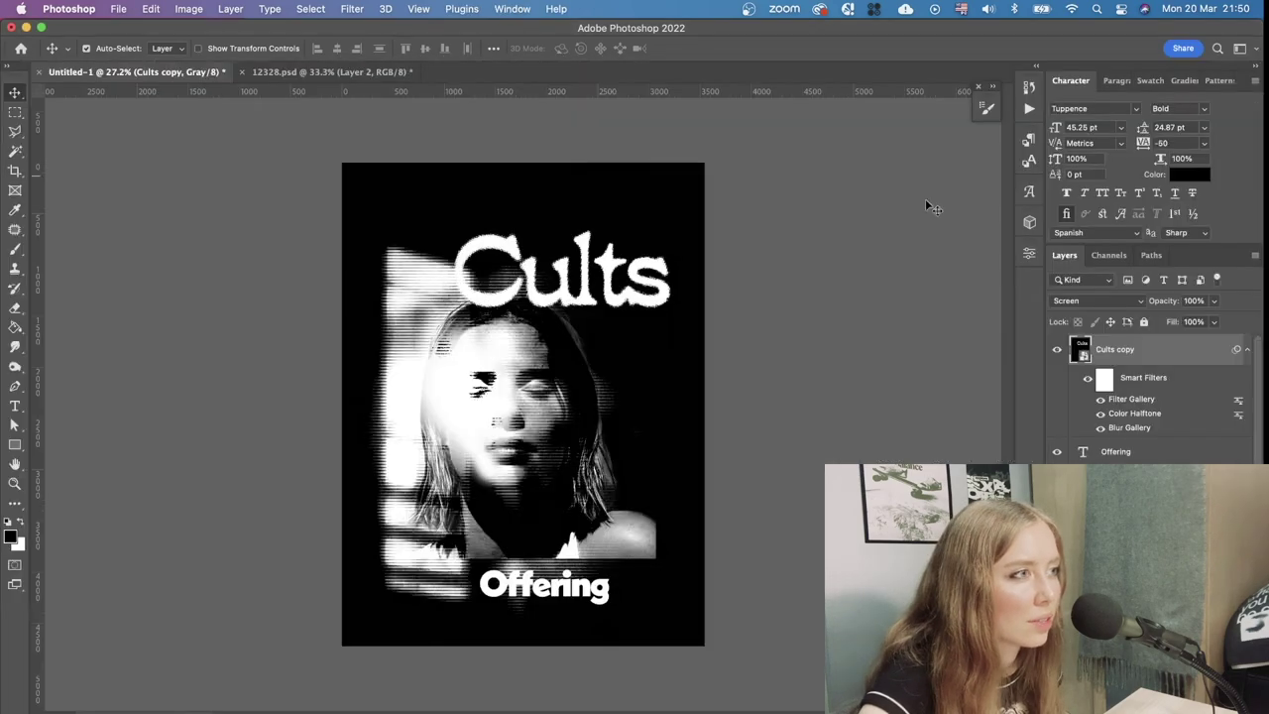
Duplicate the Cults copy layer and apply a Gaussian Blur with a 64.8-pixel radius to the duplicate
scroll(655, 396, up, 3)
key(super+j)
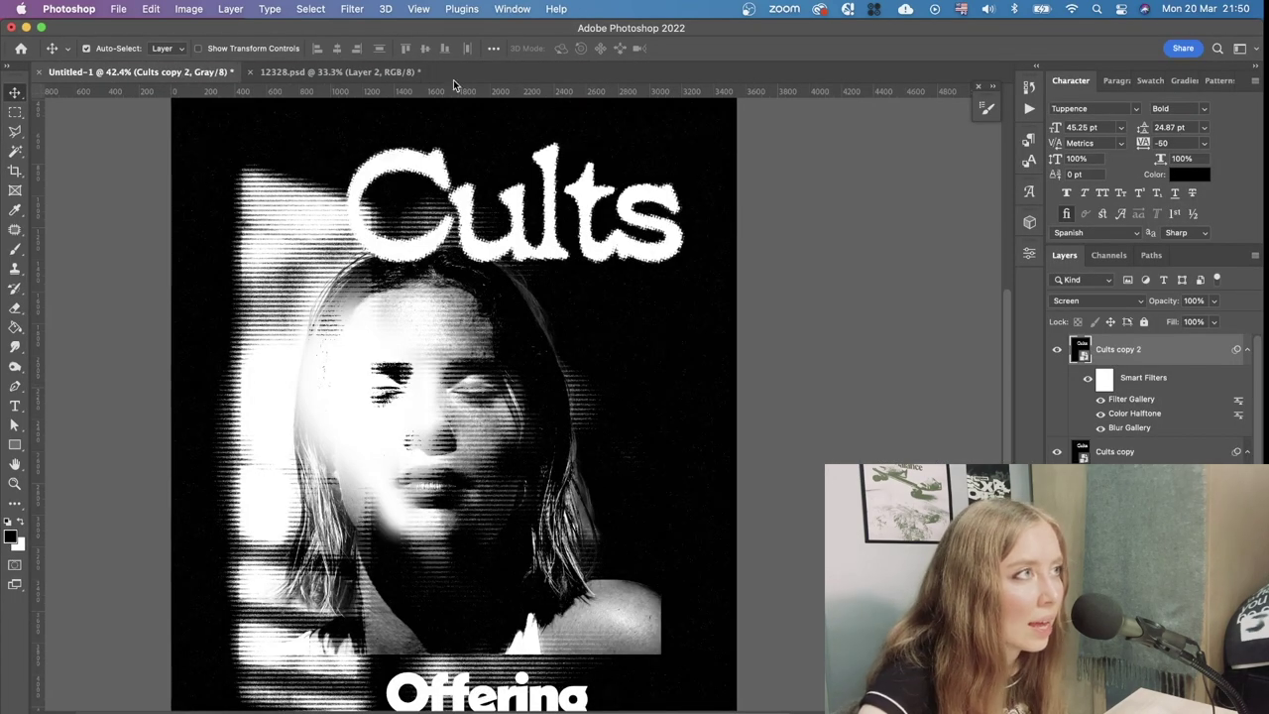
click(352, 9)
mouse_move(481, 206)
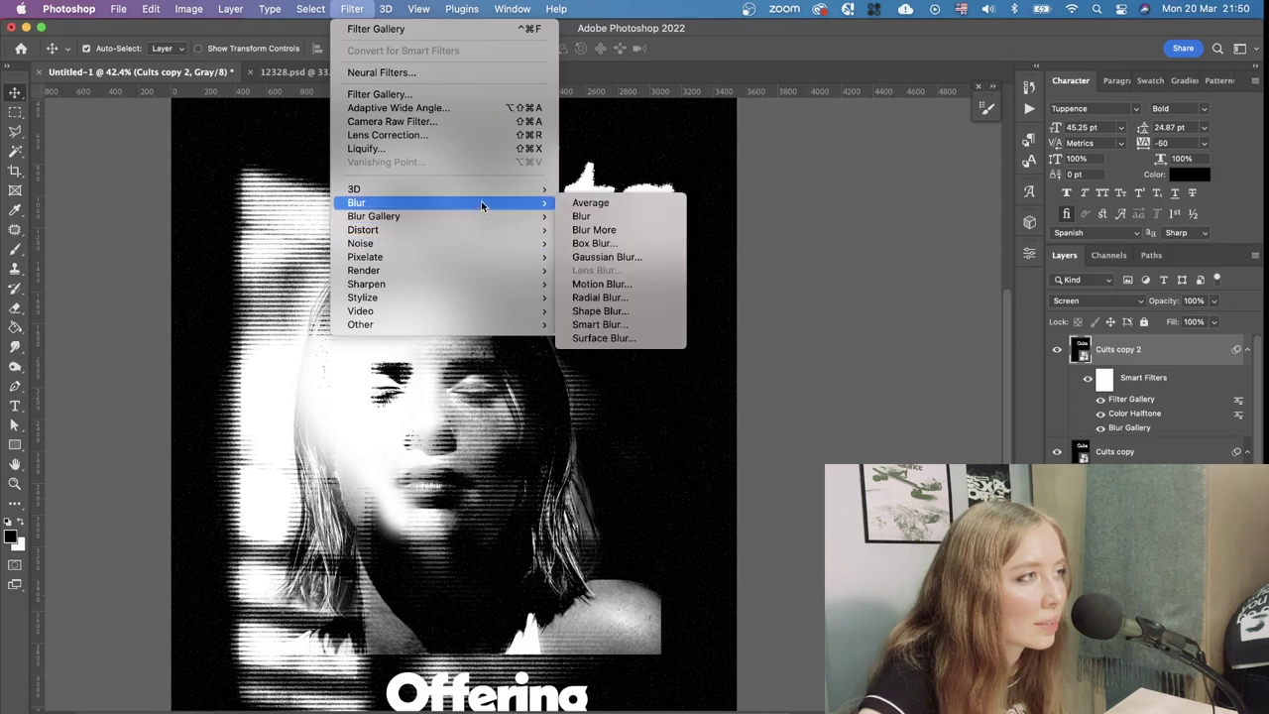
click(617, 258)
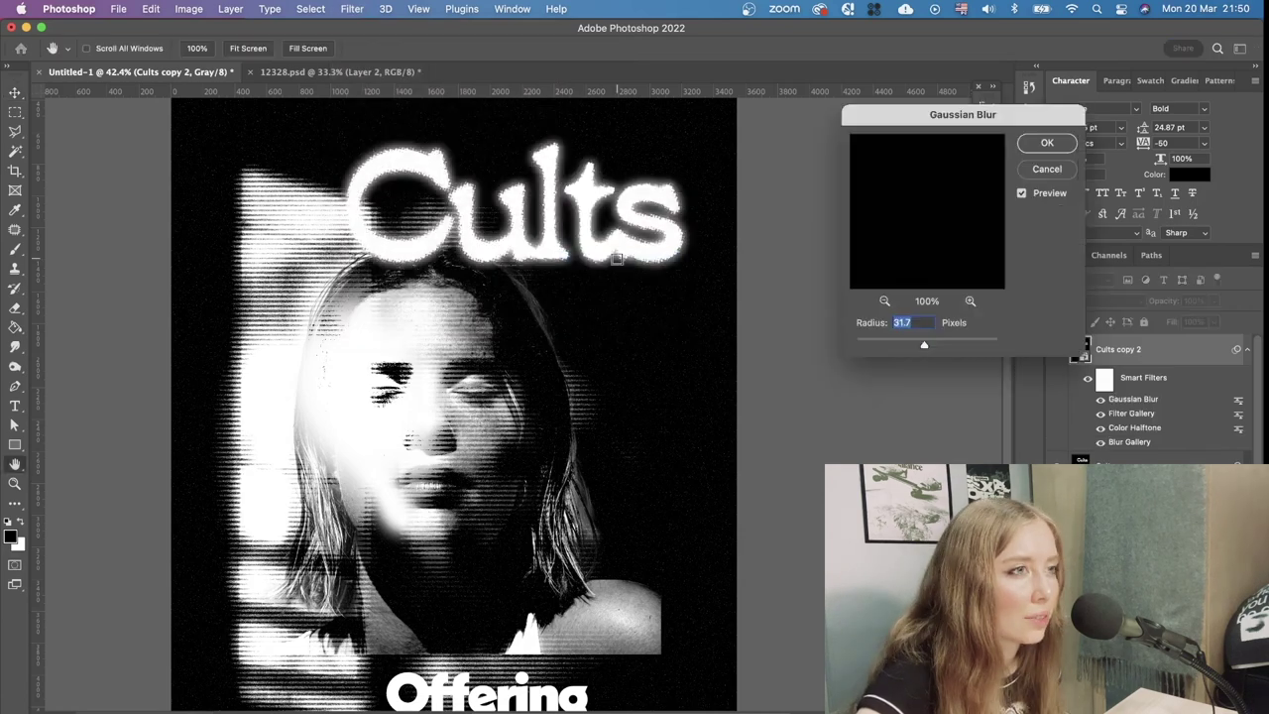
drag(895, 344, 952, 346)
click(932, 344)
scroll(697, 374, down, 8)
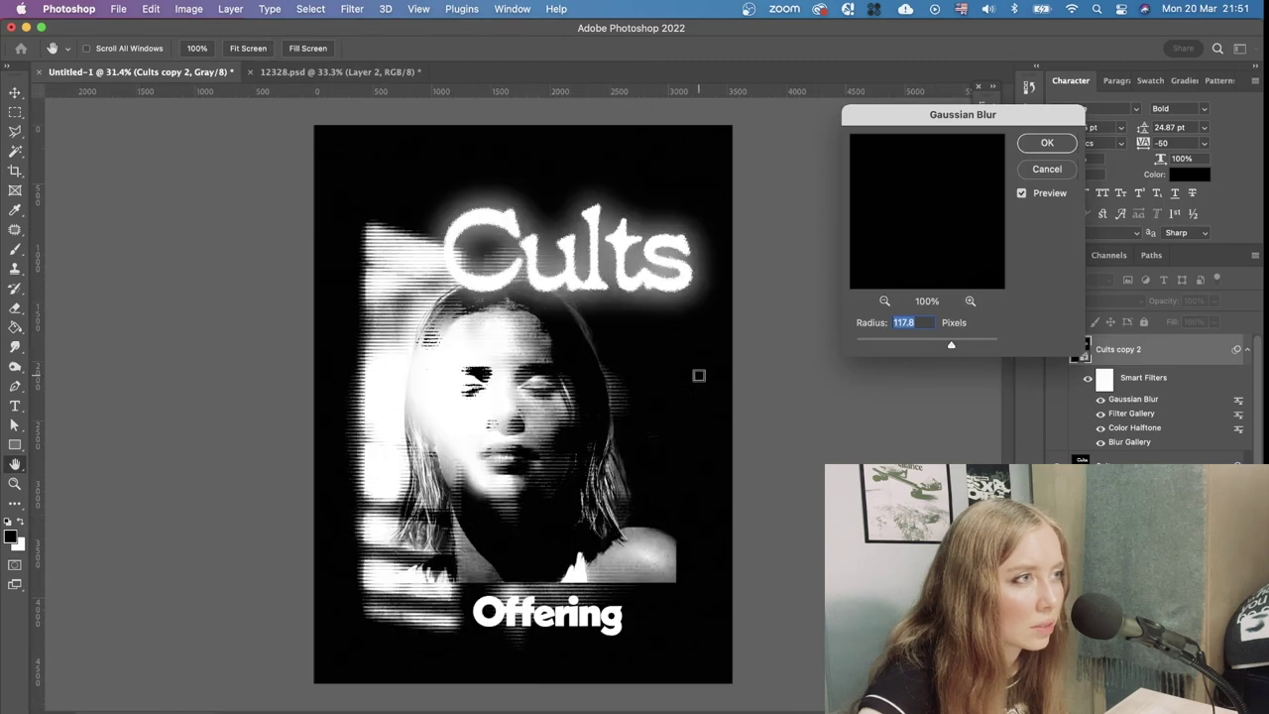
scroll(697, 374, up, 4)
click(938, 345)
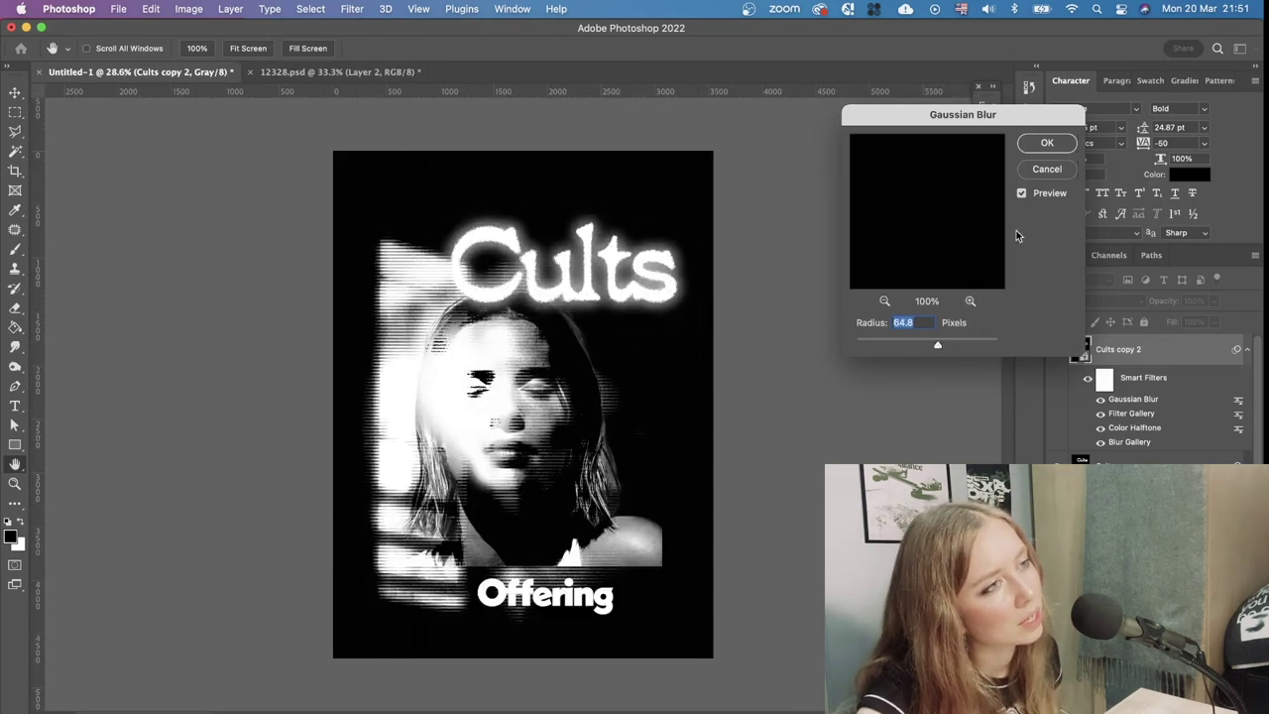
click(1047, 142)
click(352, 8)
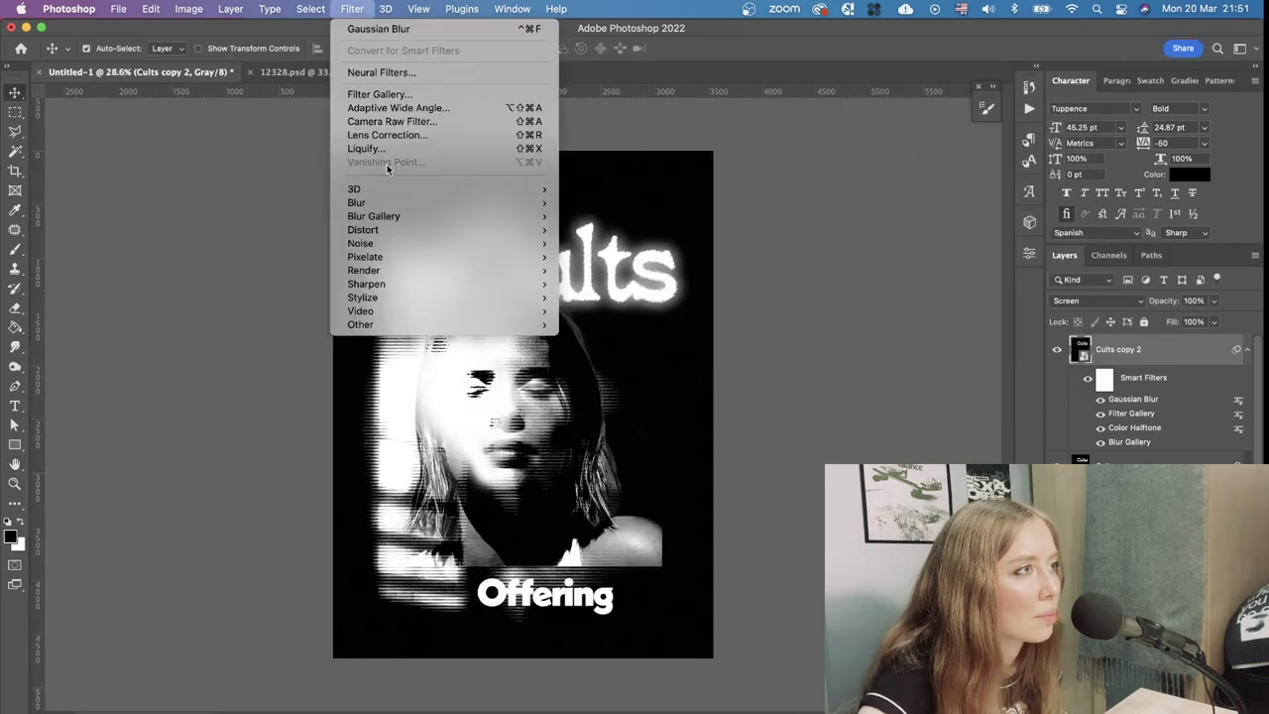
mouse_move(388, 203)
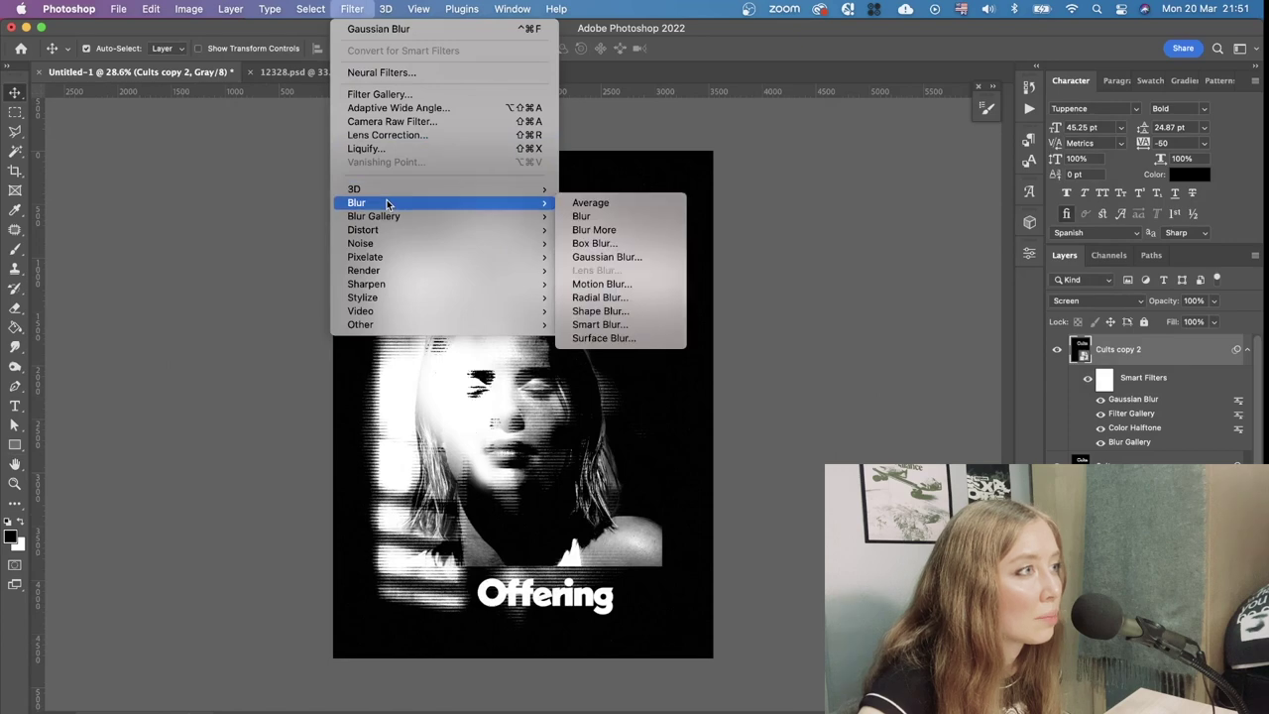
click(602, 284)
mouse_move(790, 542)
mouse_down()
mouse_move(836, 532)
mouse_move(751, 530)
mouse_move(800, 527)
mouse_up()
click(922, 319)
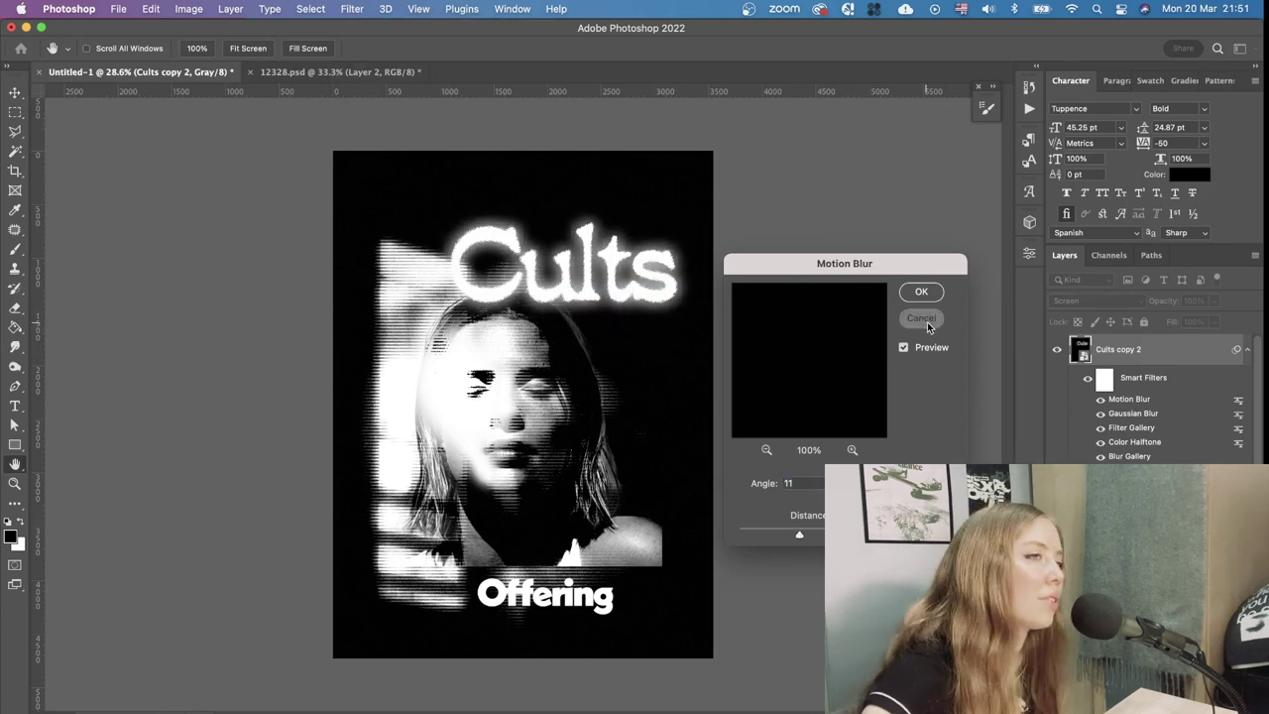
Try stretching the blurred Cults copy 2 layer horizontally to 133.02% width, shifting it back over the poster
key(ctrl+t)
drag(708, 404, 839, 405)
drag(723, 408, 652, 413)
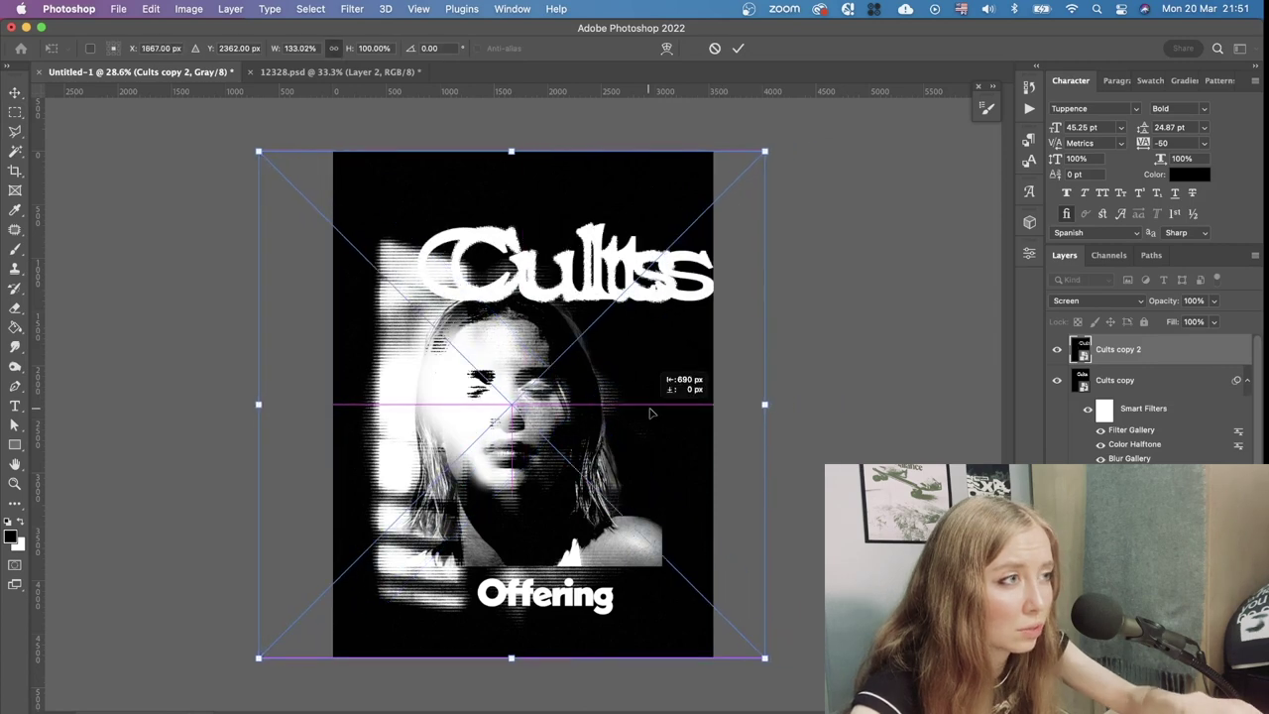
key(Return)
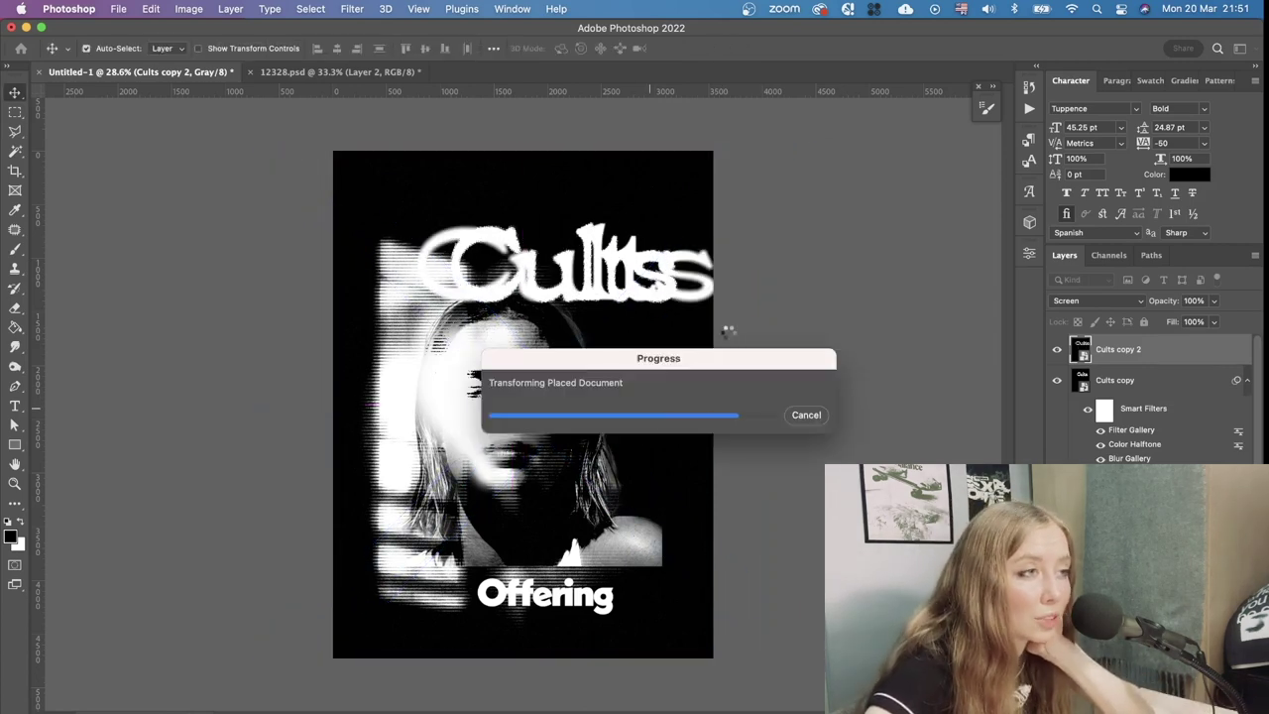
scroll(724, 332, down, 6)
scroll(723, 331, up, 4)
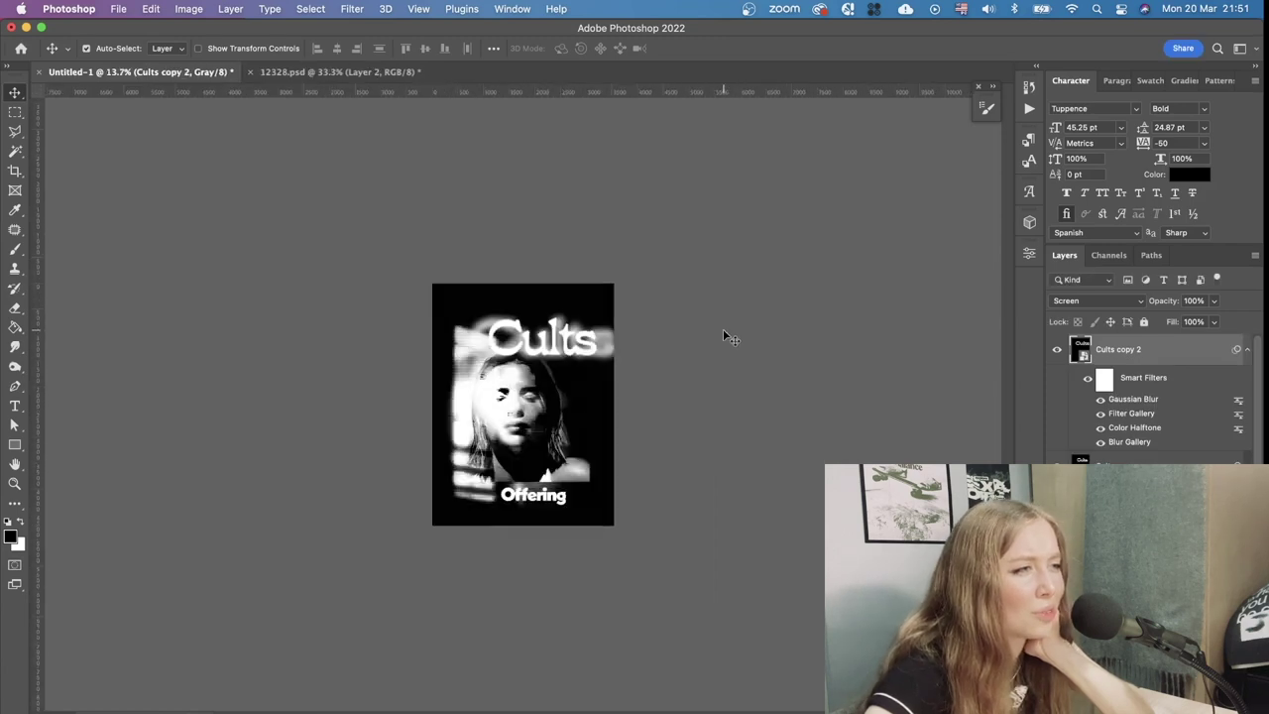
scroll(723, 328, up, 3)
Apply Curves to Cults copy 2 with one point at input 17, output 0 and another at input 43, output 51
key(super+m)
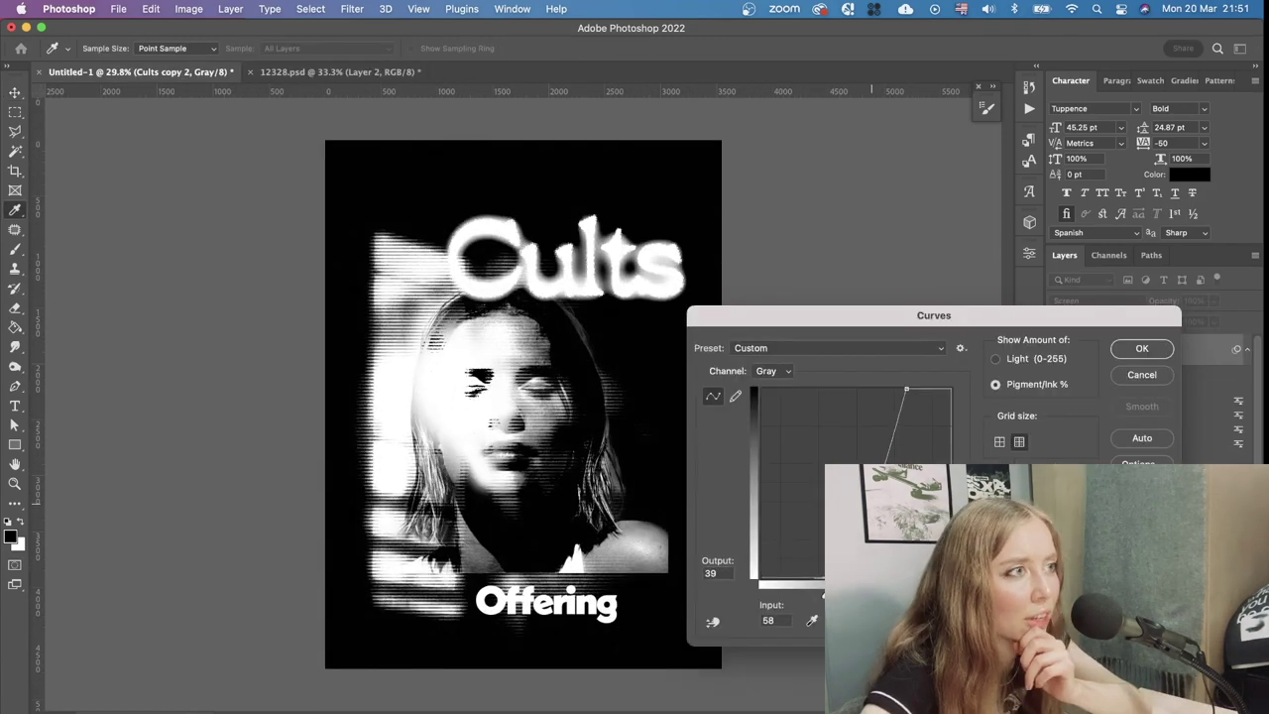
scroll(663, 337, down, 2)
scroll(663, 339, up, 5)
drag(905, 399, 860, 375)
scroll(541, 472, down, 4)
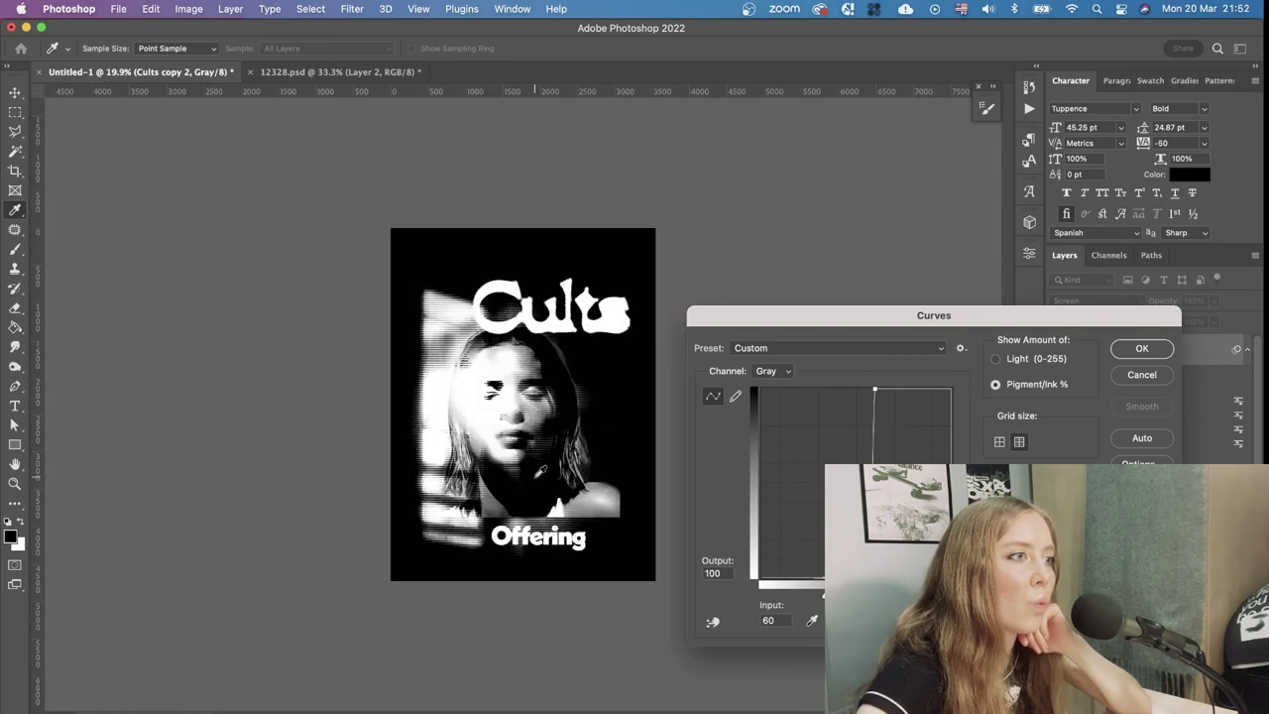
scroll(541, 472, up, 1)
drag(841, 495, 792, 576)
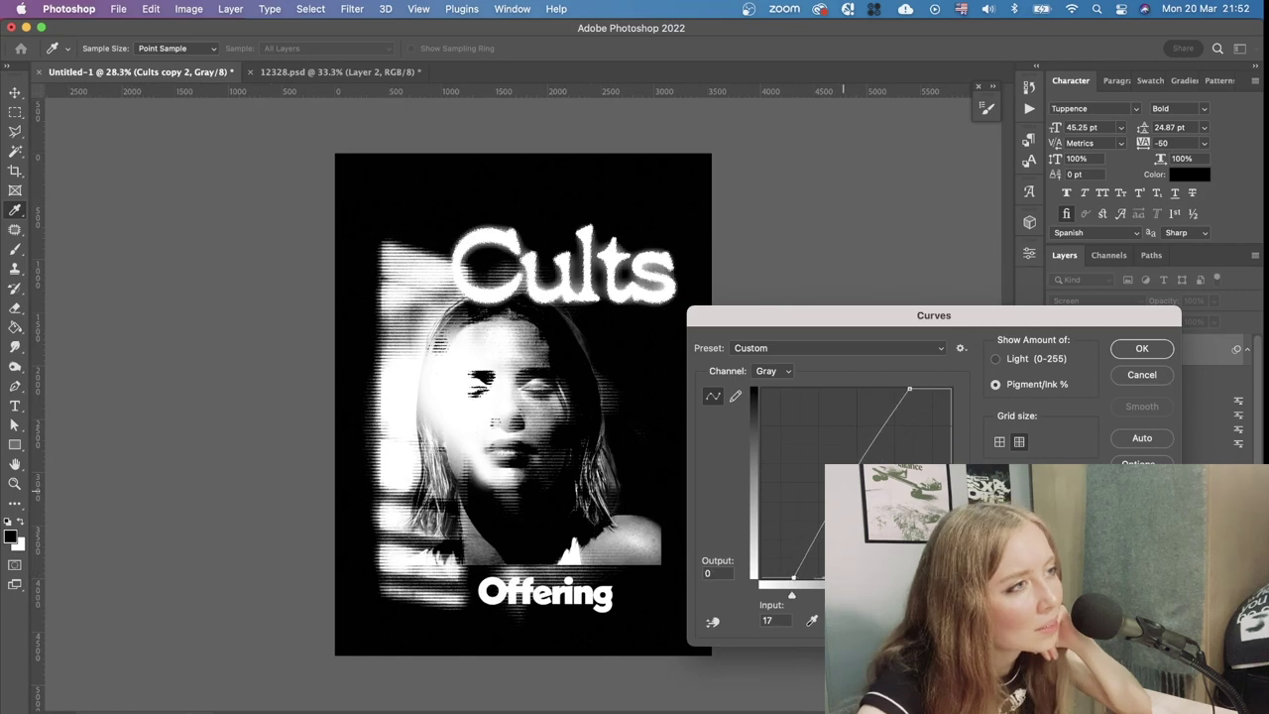
drag(841, 491, 833, 487)
drag(874, 502, 840, 480)
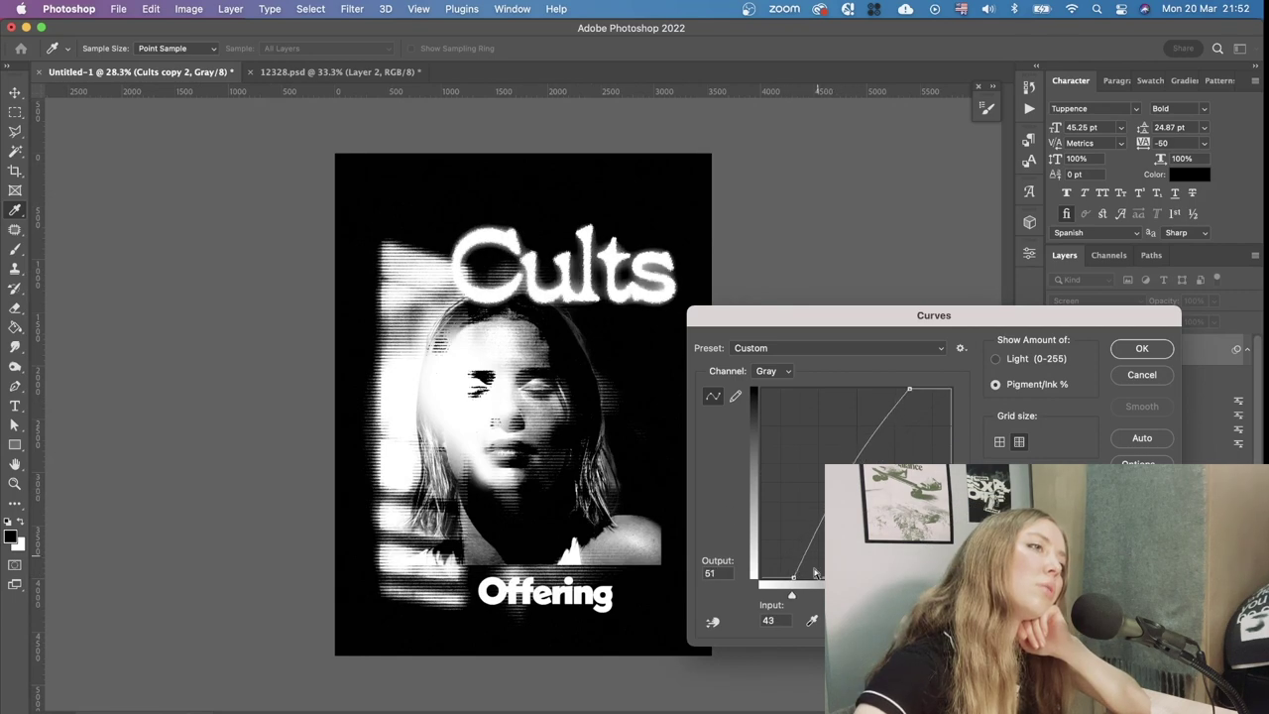
key(Return)
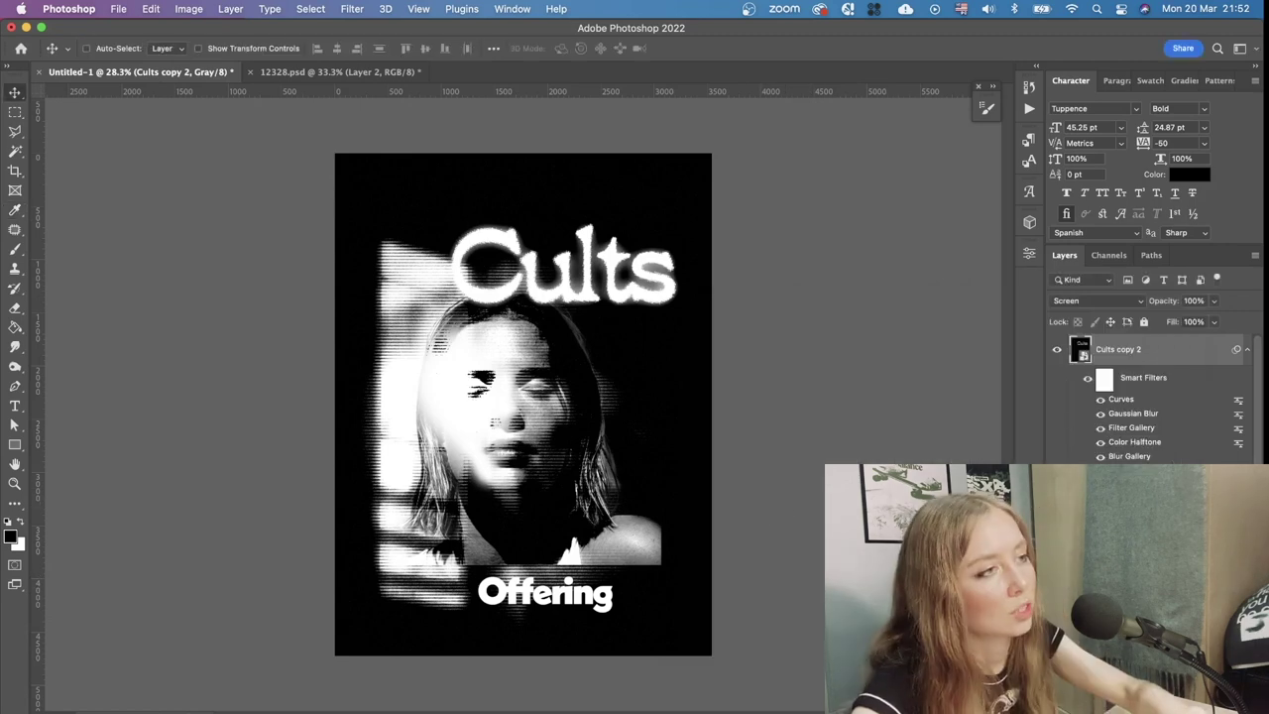
Create a flattened copy of the blurred Cults title as a new layer above Cults copy 2, blended with Screen
super+click(1155, 373)
key(super+e)
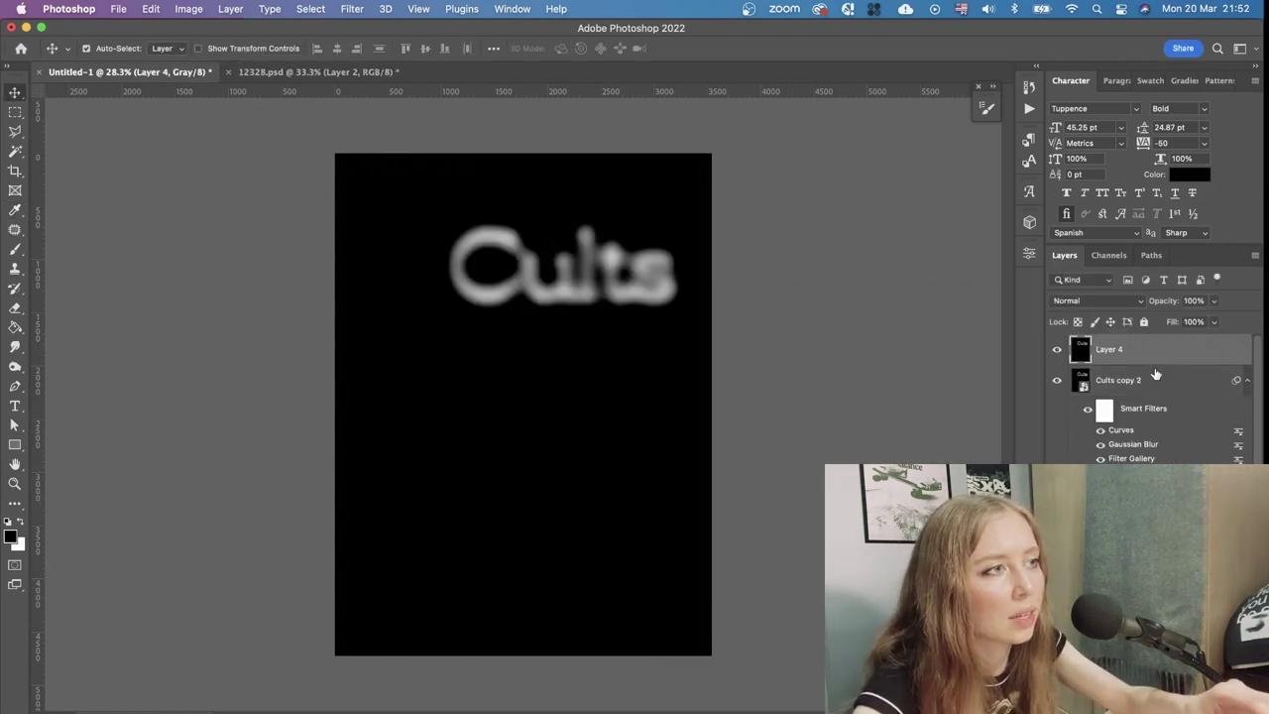
click(1098, 301)
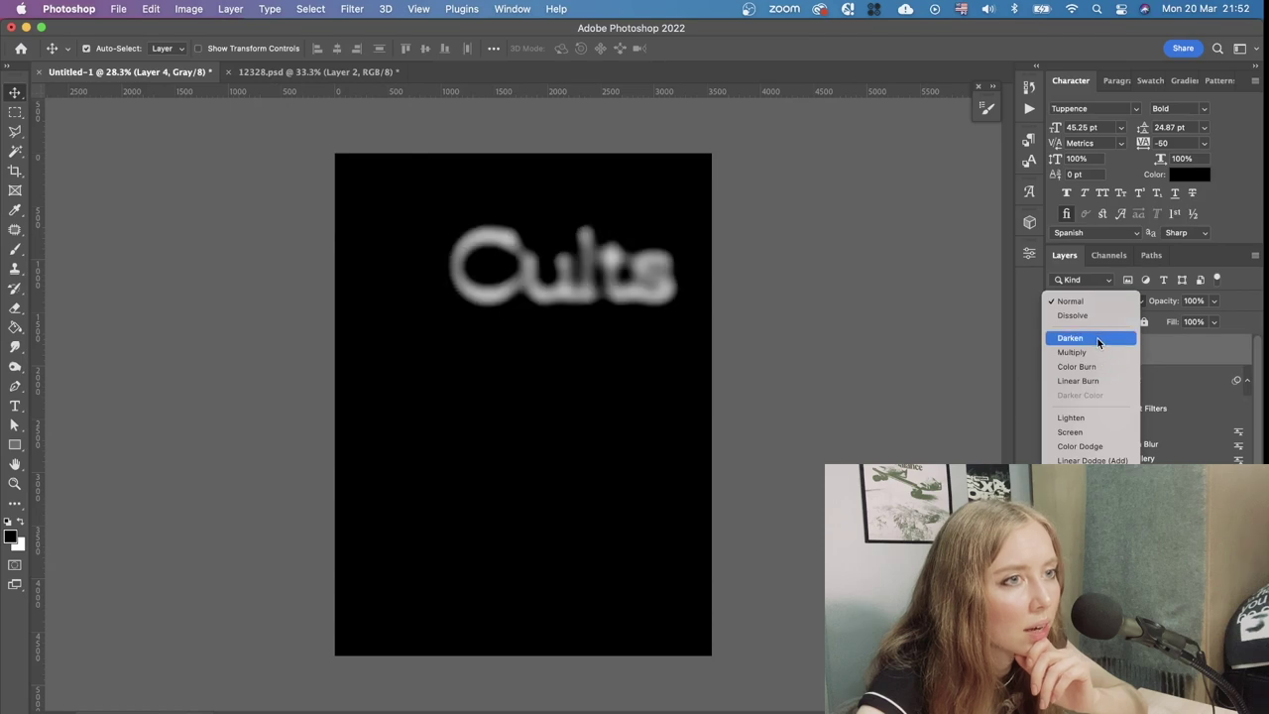
click(1085, 432)
Apply a Gaussian Blur with a 132.5-pixel radius to Layer 4 for a wider glow around the title
click(352, 9)
mouse_move(419, 203)
click(642, 257)
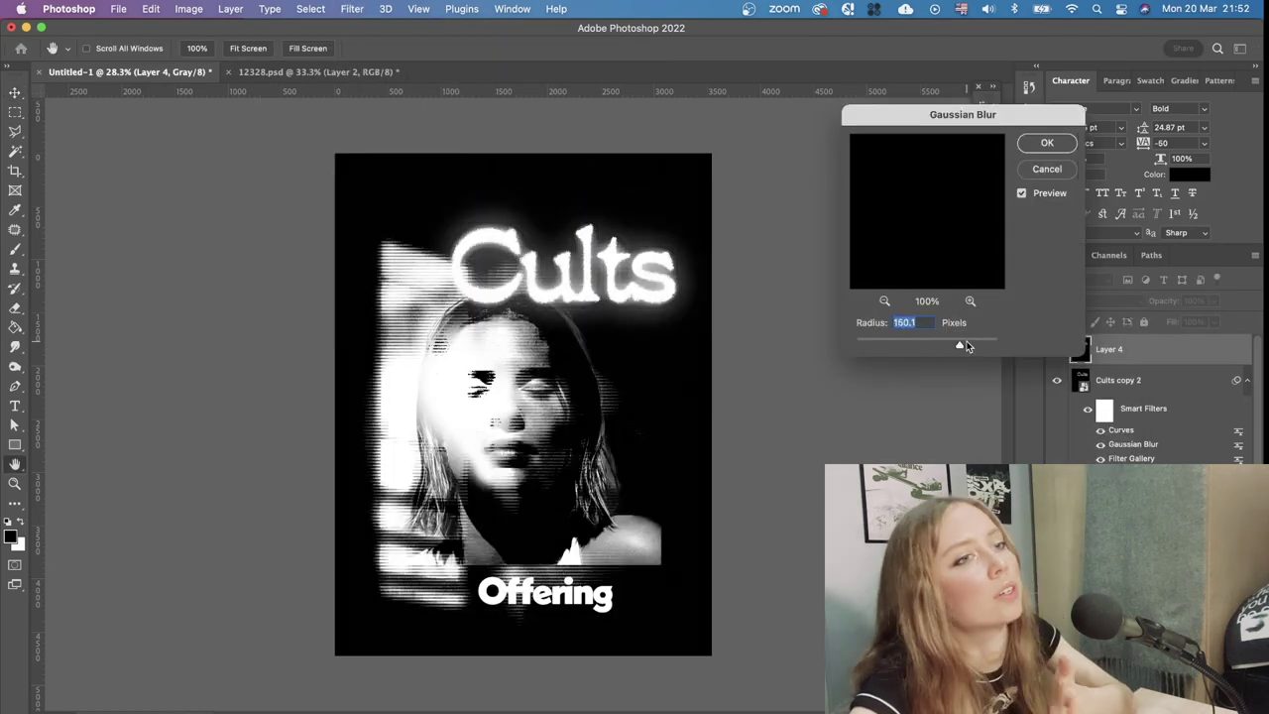
drag(967, 346, 950, 341)
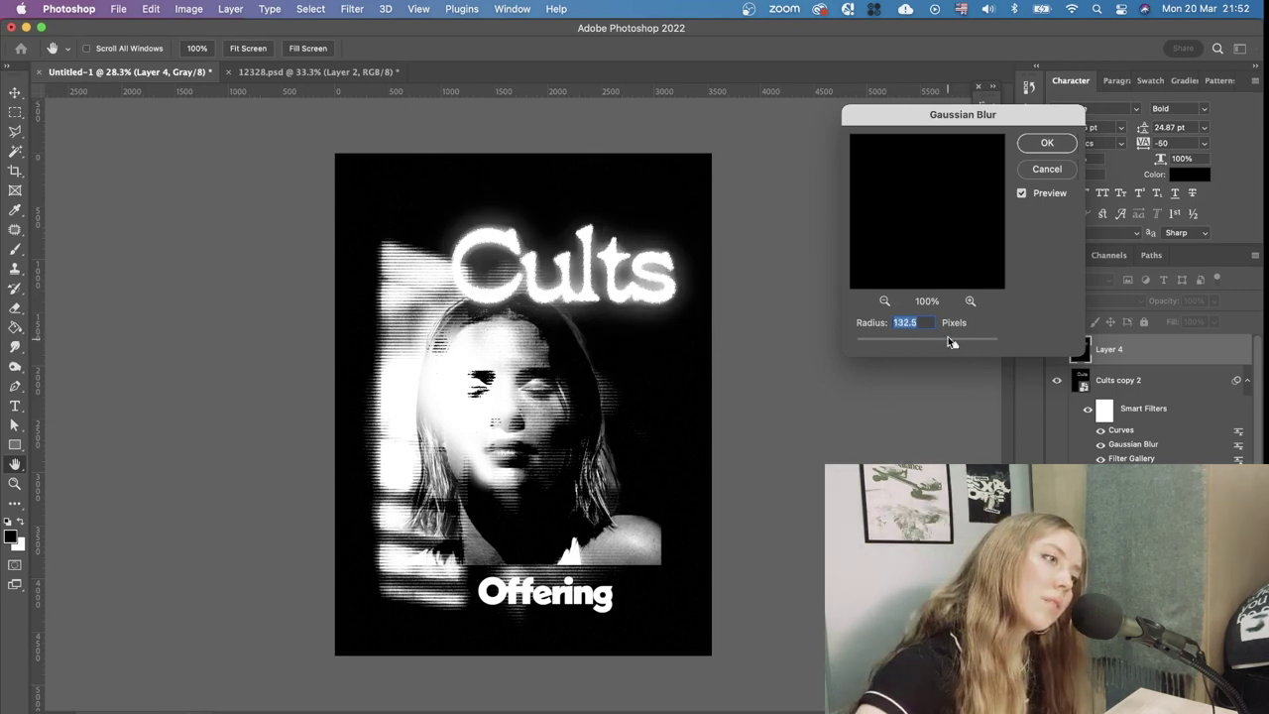
click(1046, 141)
key(v)
Lock Layer 4 and Cults copy 2, leaving the Cults copy layer selected
scroll(715, 435, down, 5)
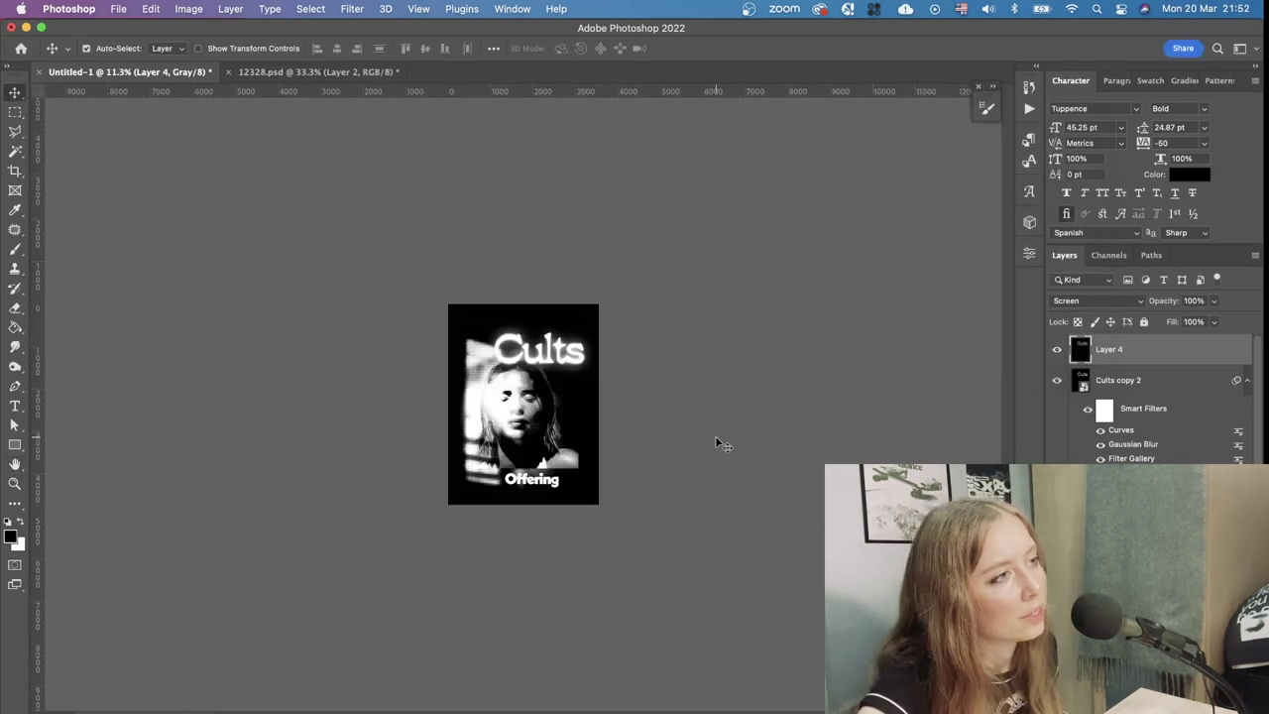
scroll(715, 435, up, 4)
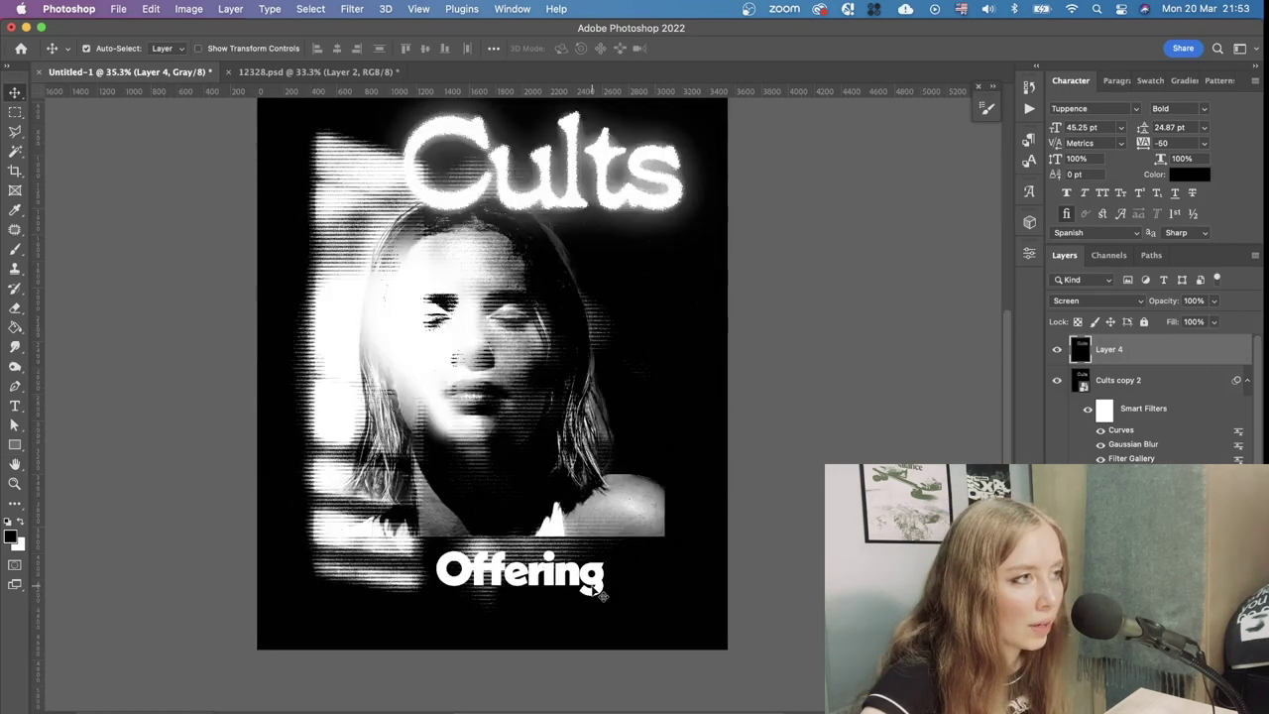
click(594, 589)
click(615, 596)
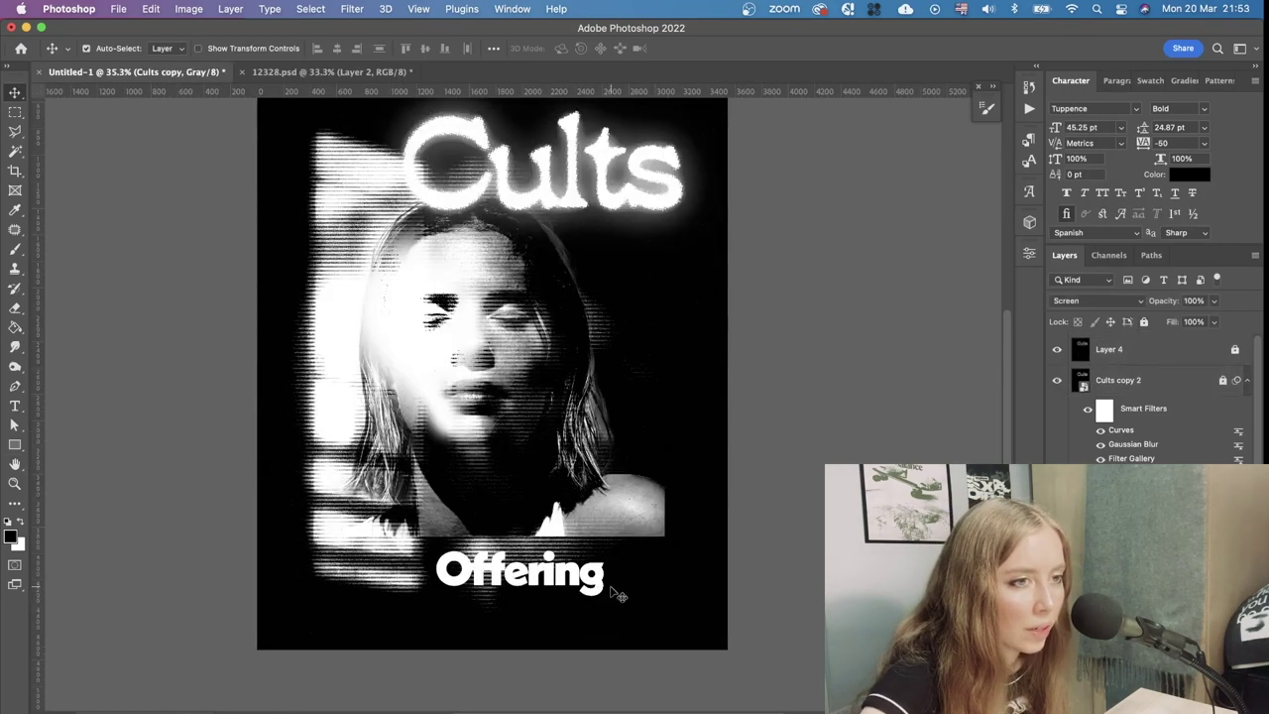
click(353, 8)
mouse_move(449, 198)
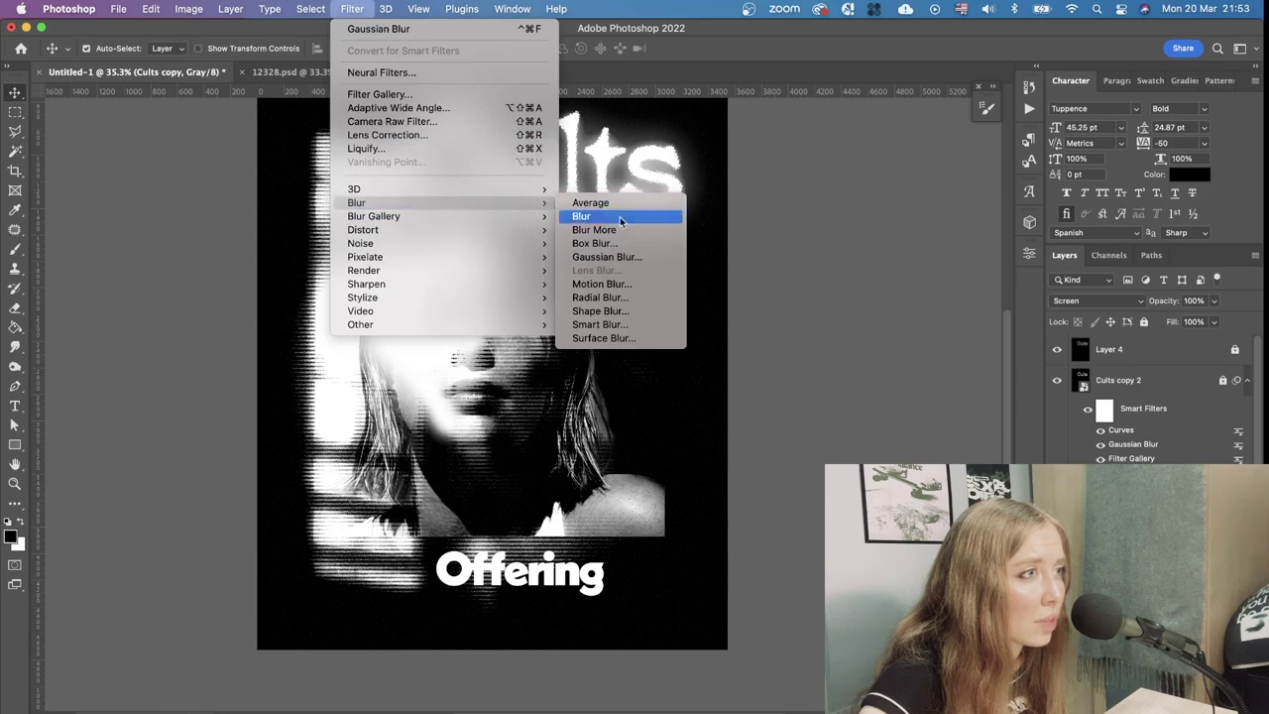
click(616, 252)
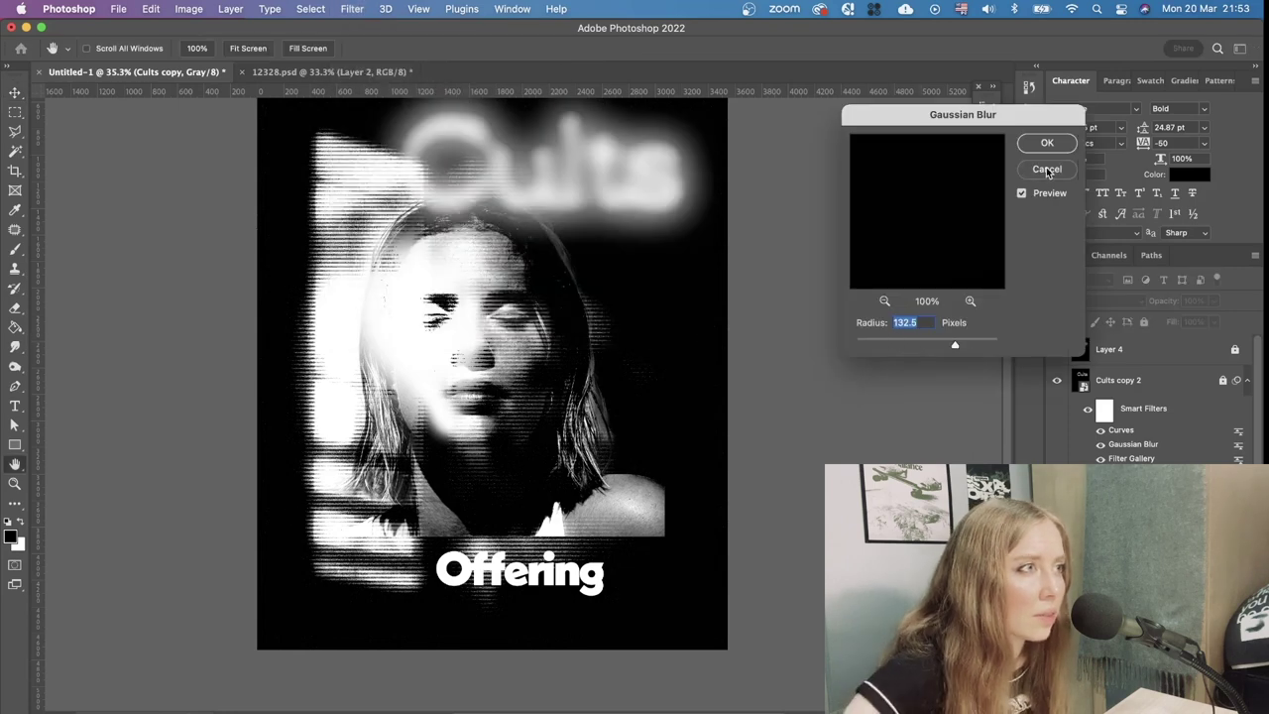
drag(893, 348, 951, 346)
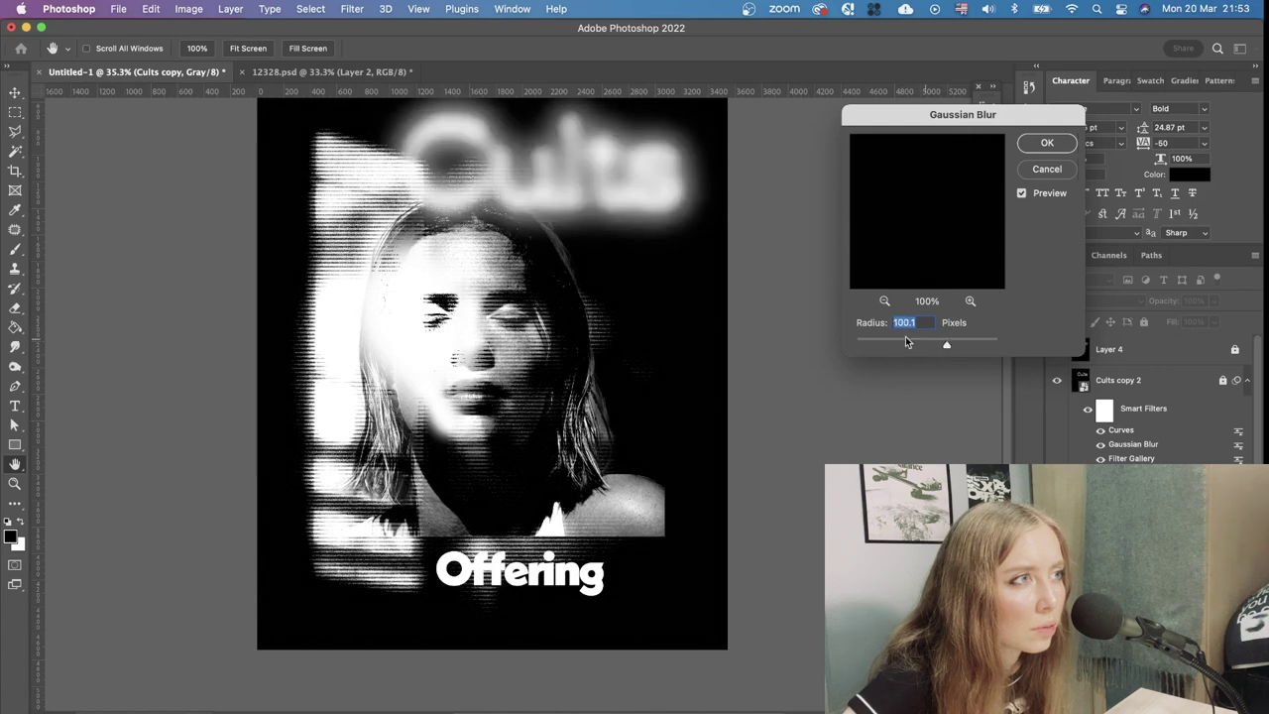
scroll(615, 296, down, 10)
scroll(614, 296, up, 5)
click(1047, 168)
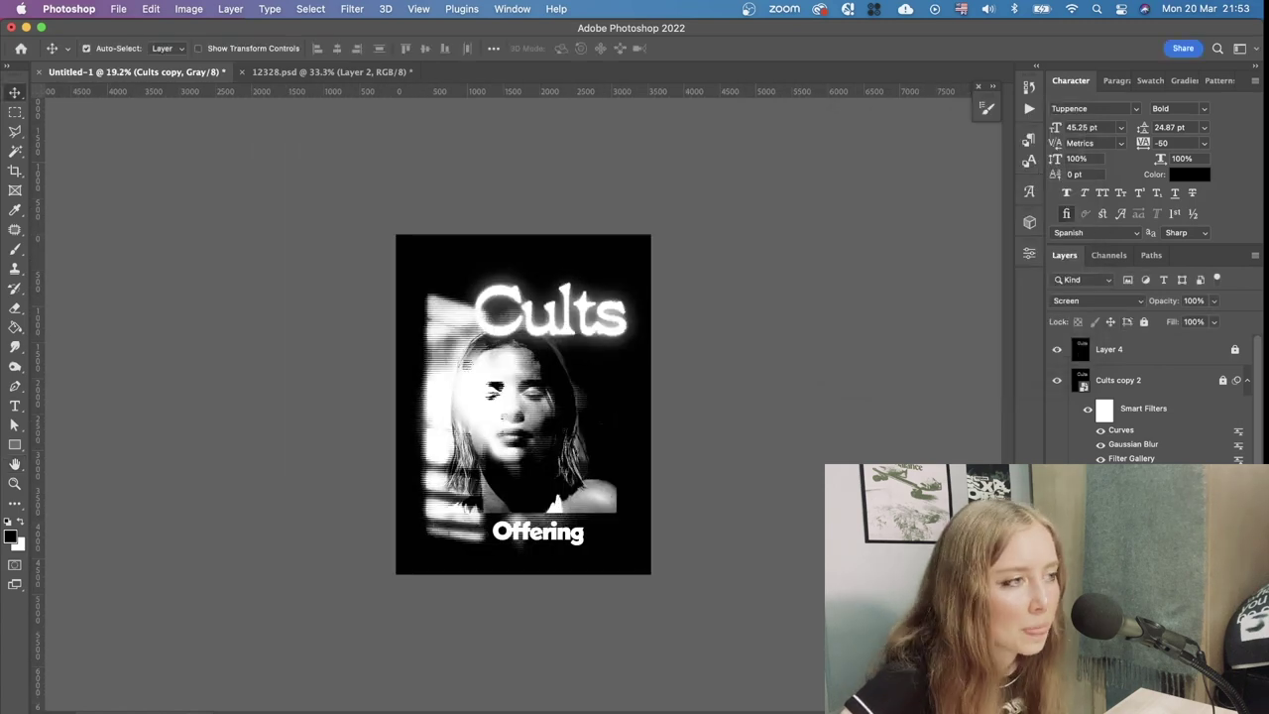
Duplicate the Offering text layer
click(539, 533)
key(super+j)
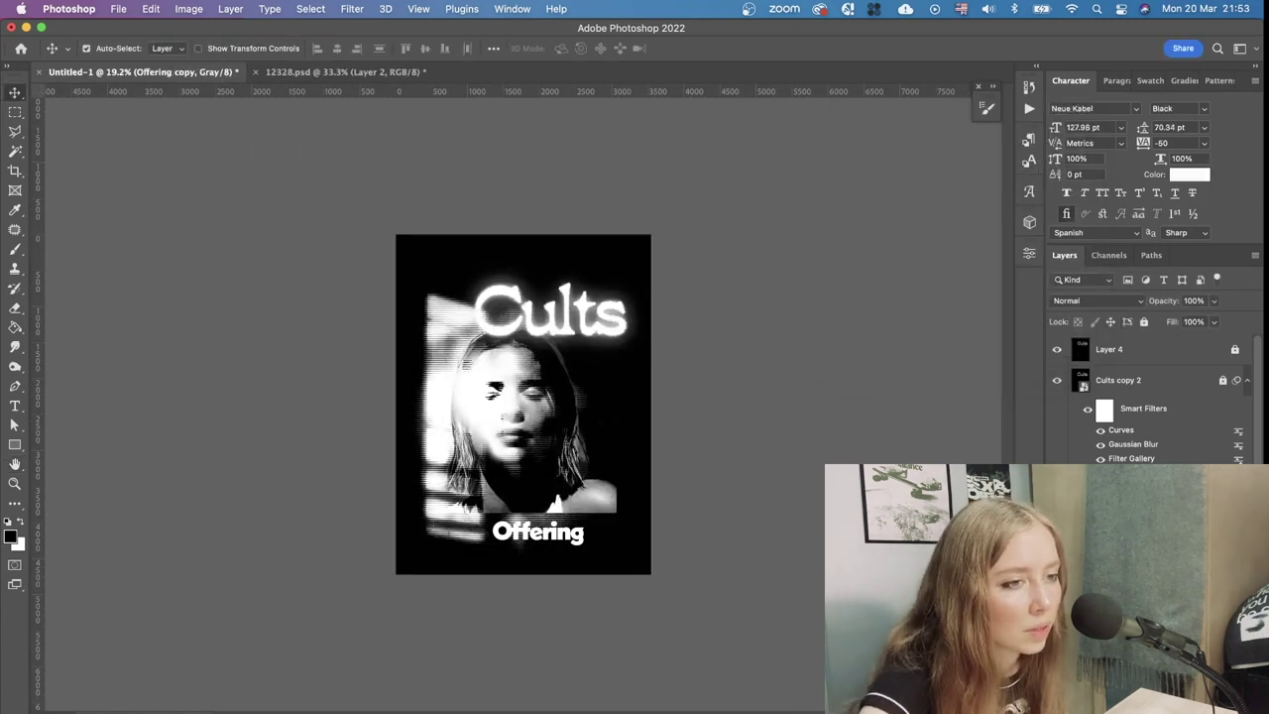
Add a black-filled layer behind the Offering copy and combine the two into one layer
click(1120, 595)
click(1195, 705)
click(15, 328)
click(564, 446)
click(15, 93)
click(1120, 566)
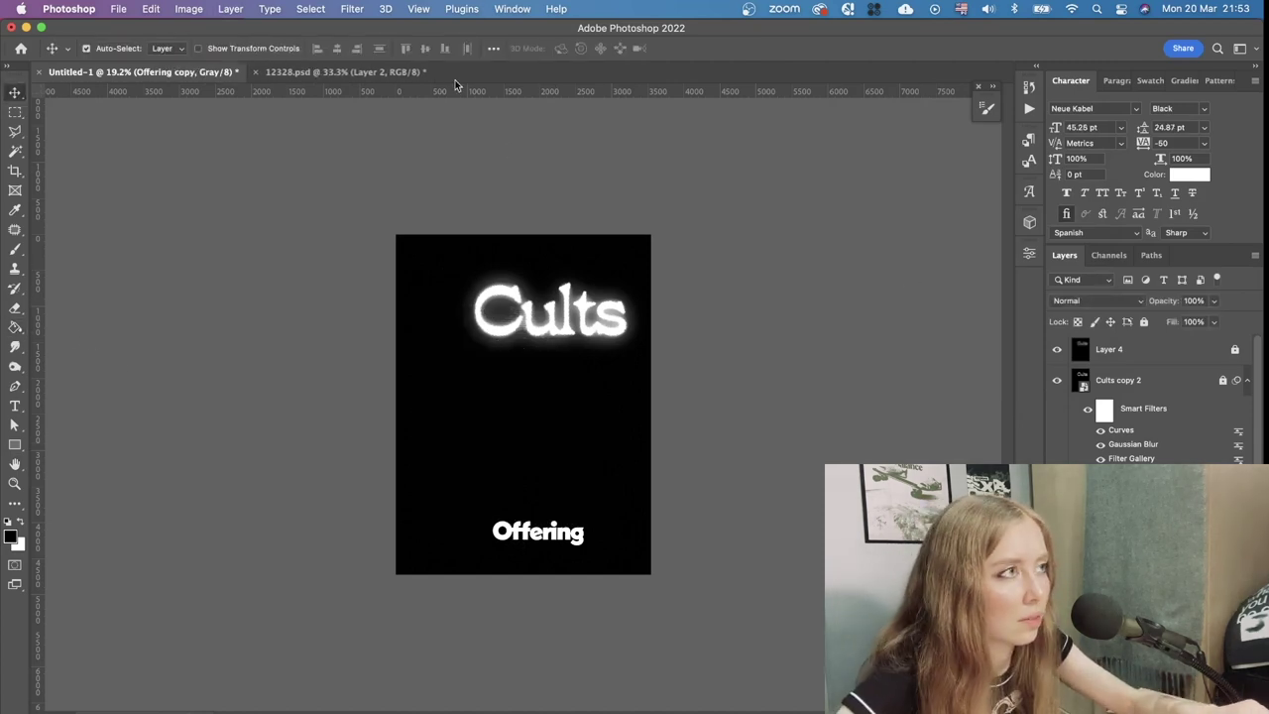
Apply a Gaussian Blur with a 4.3-pixel radius to the Offering copy layer
click(352, 8)
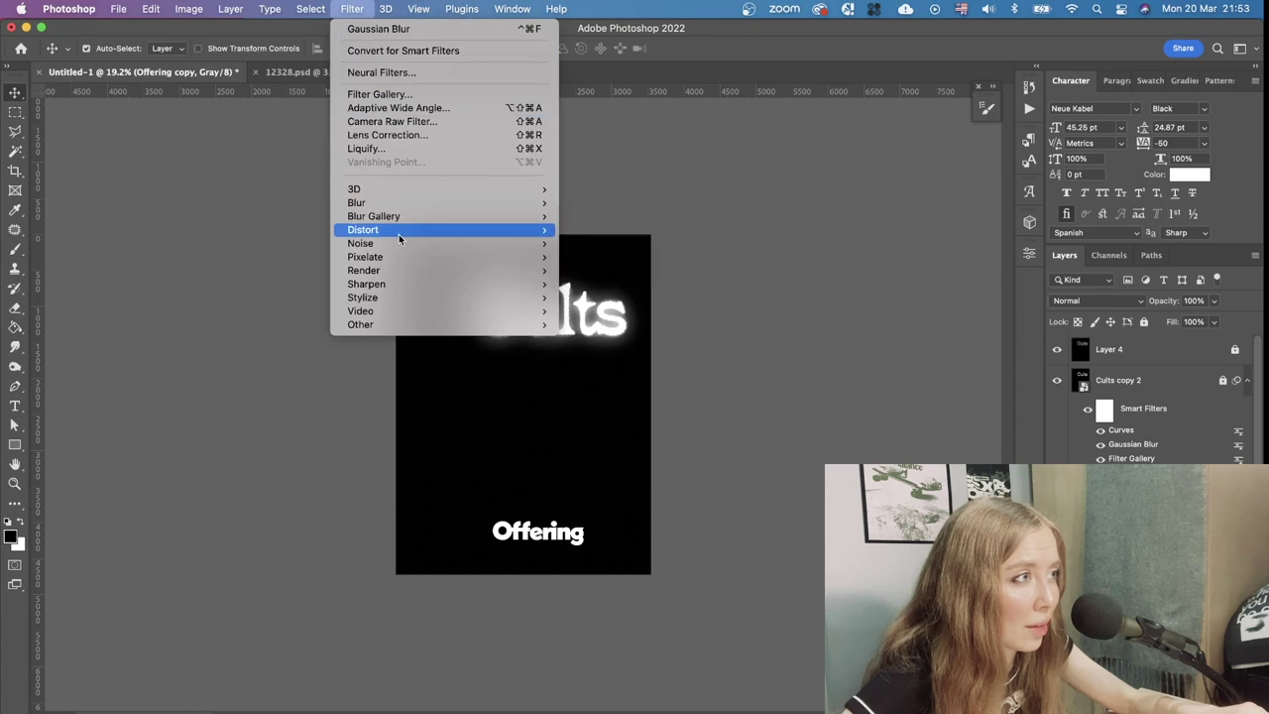
mouse_move(405, 206)
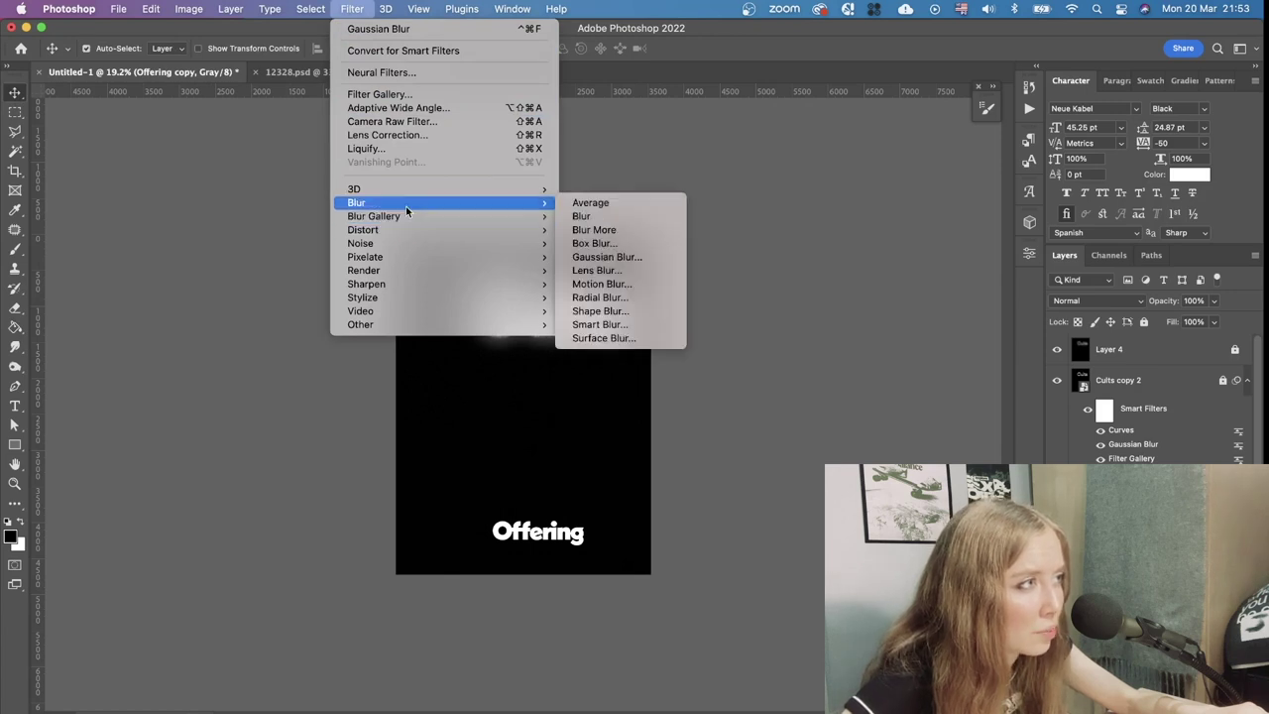
click(607, 257)
click(889, 344)
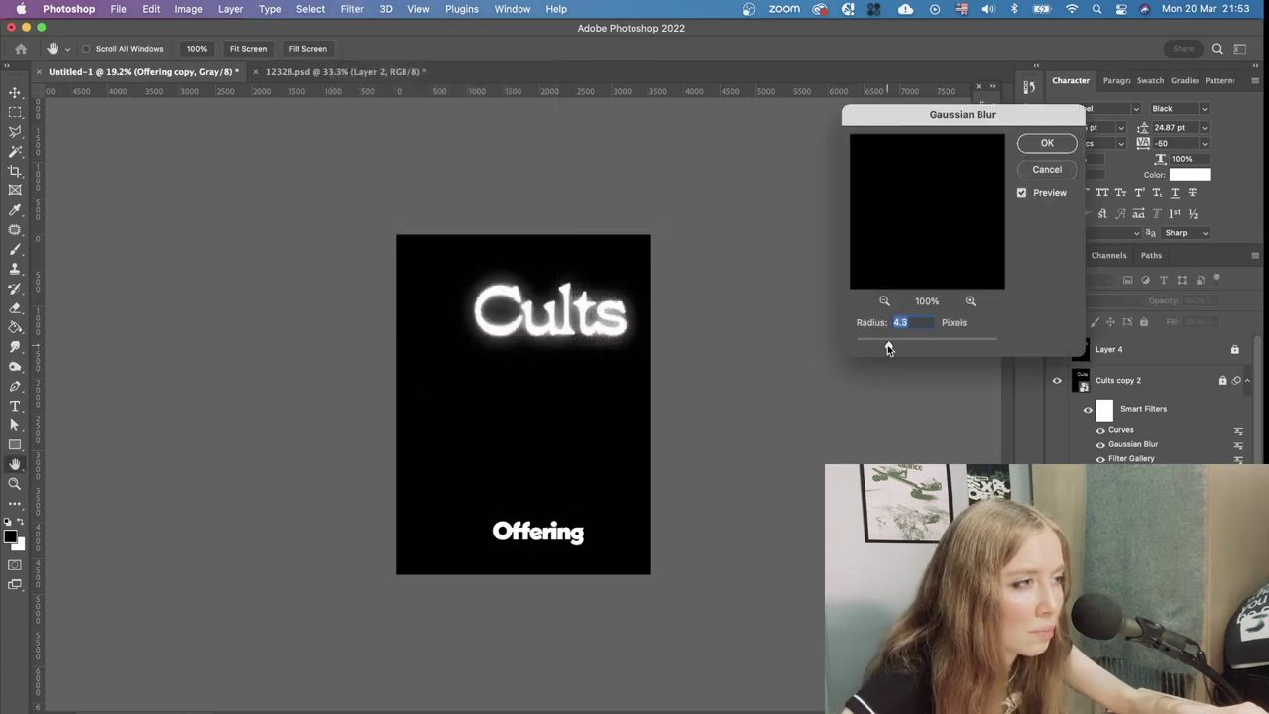
click(1047, 145)
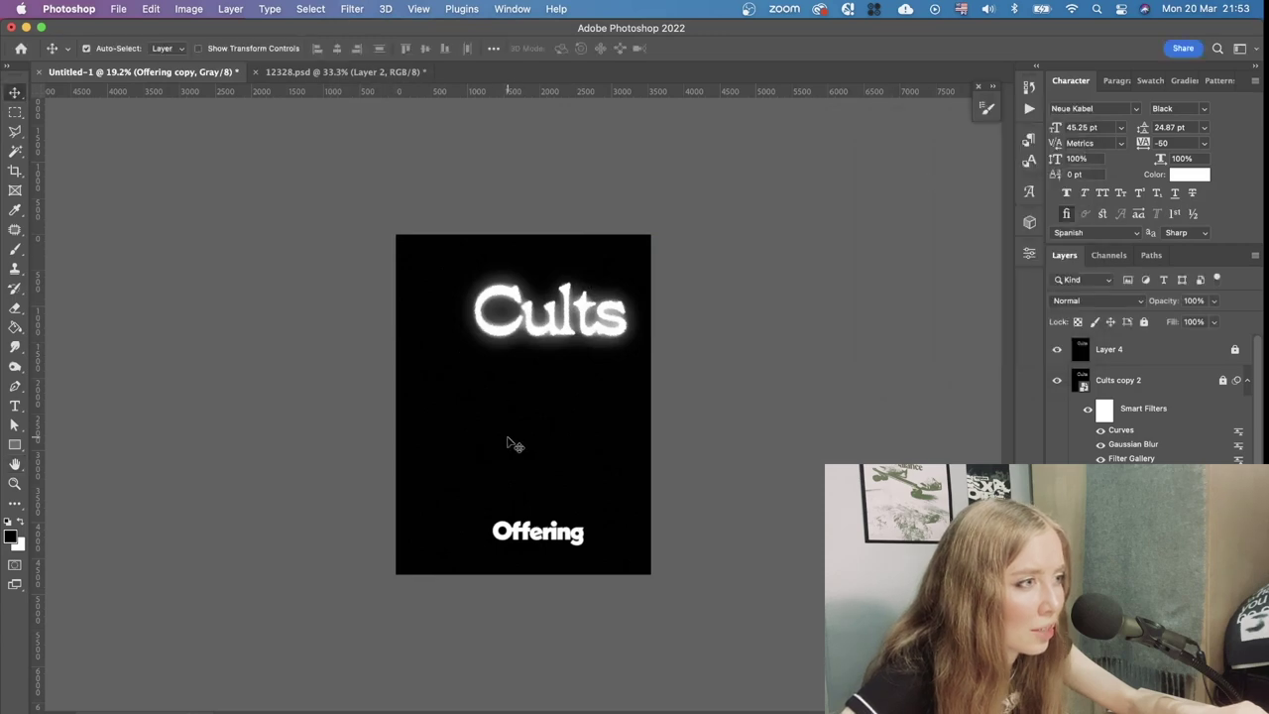
Apply the Torn Edges filter to the Offering copy with Image Balance 44, adjusted smoothness and contrast, and the Spatter effect hidden
key(super+0)
click(364, 9)
click(820, 281)
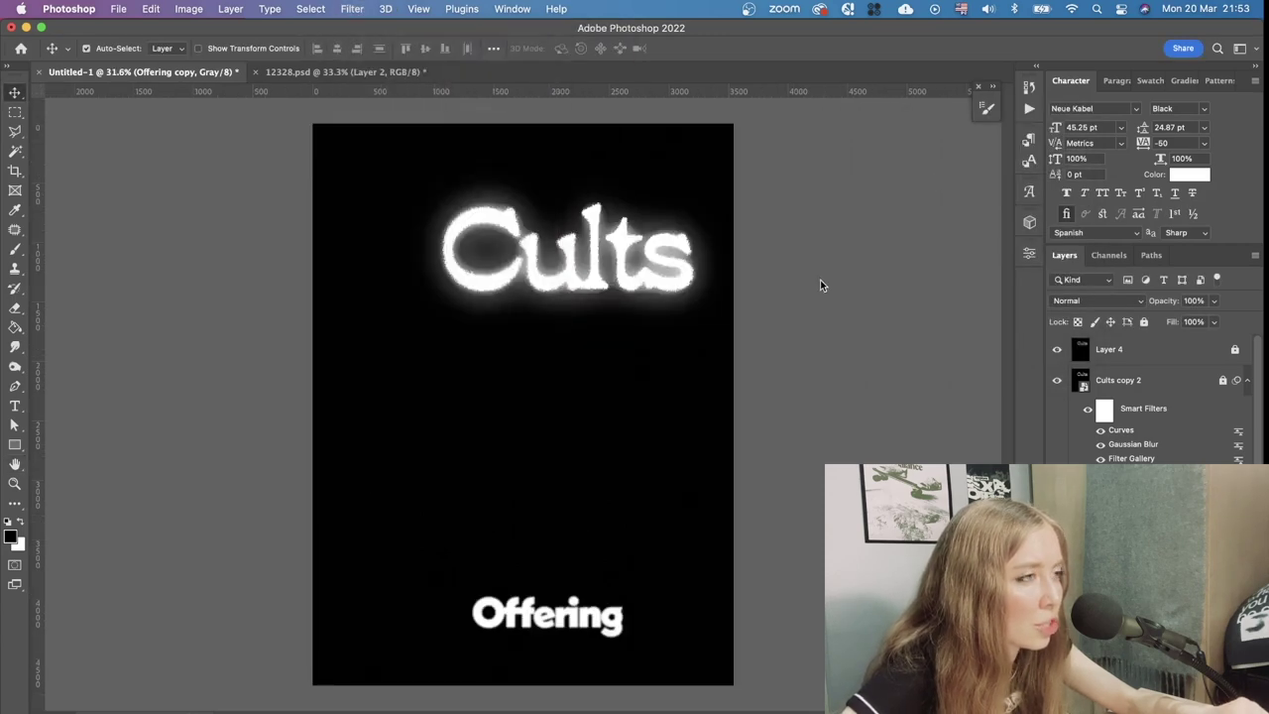
key(super+minus)
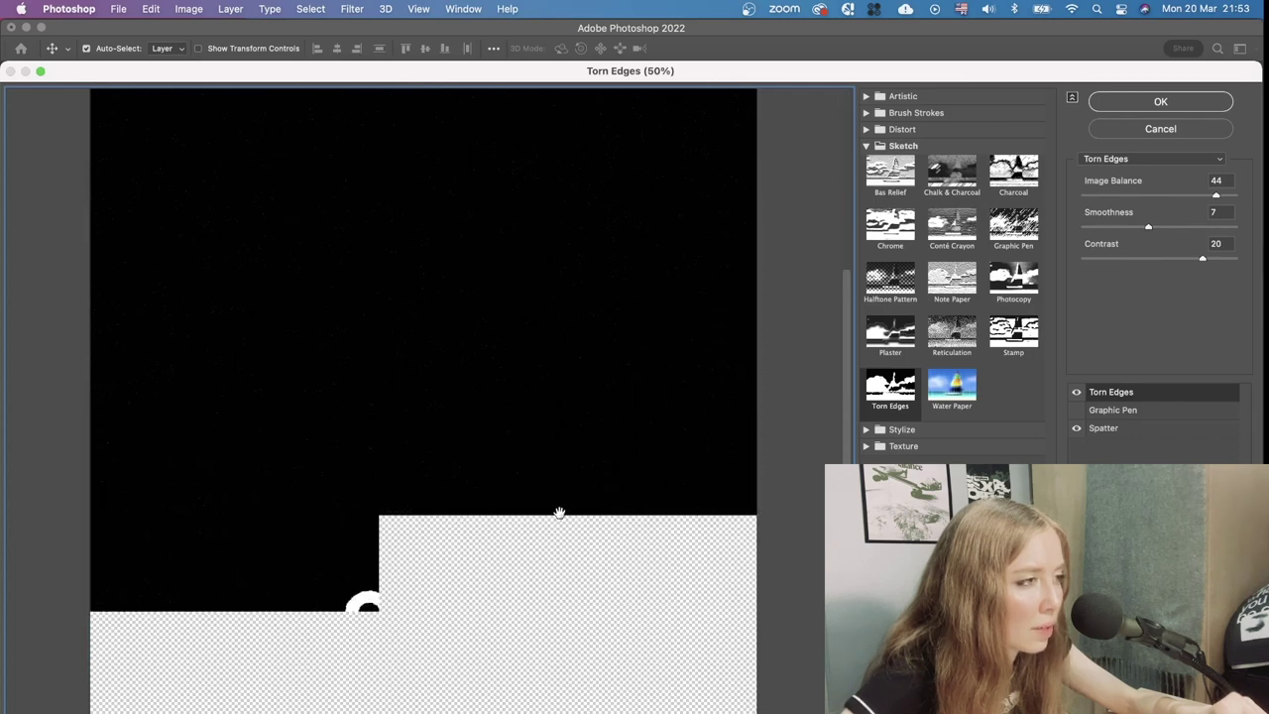
drag(1148, 226, 1118, 226)
click(1077, 427)
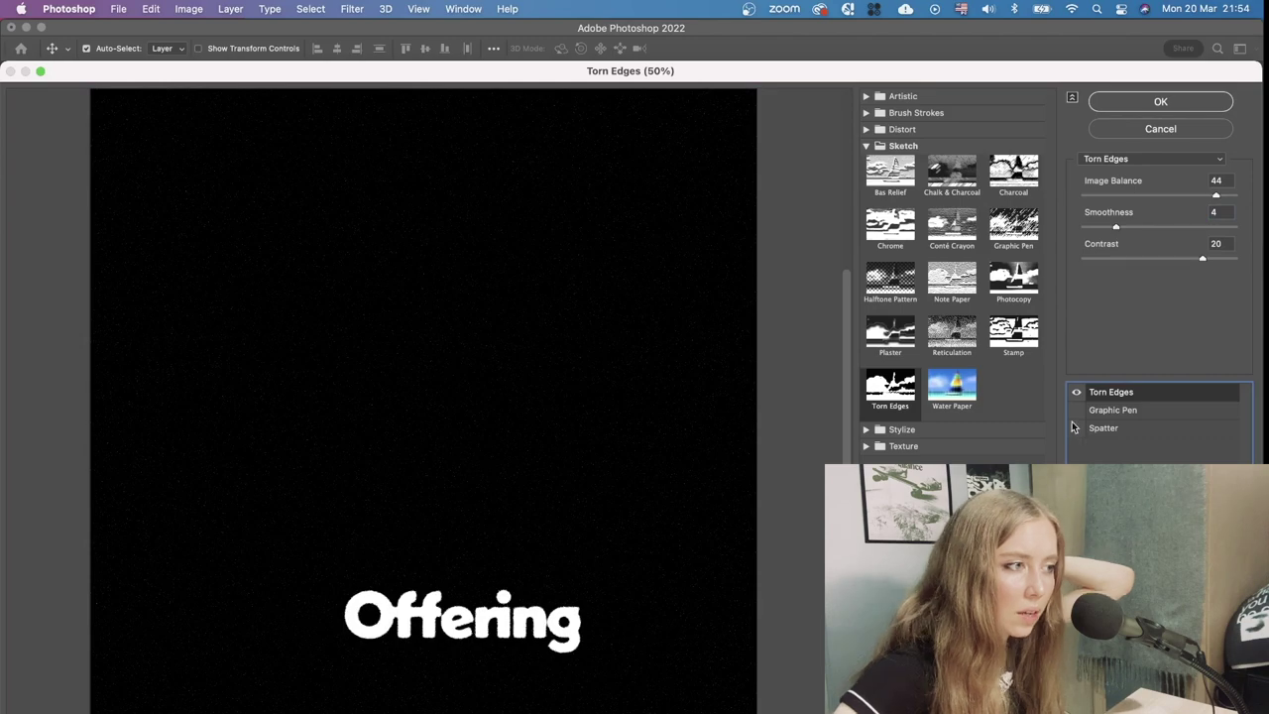
click(1179, 258)
click(1142, 226)
click(1158, 102)
Set the Offering copy layer's blend mode to Screen so the portrait shows through its black background
click(1096, 301)
click(1091, 435)
scroll(729, 483, down, 3)
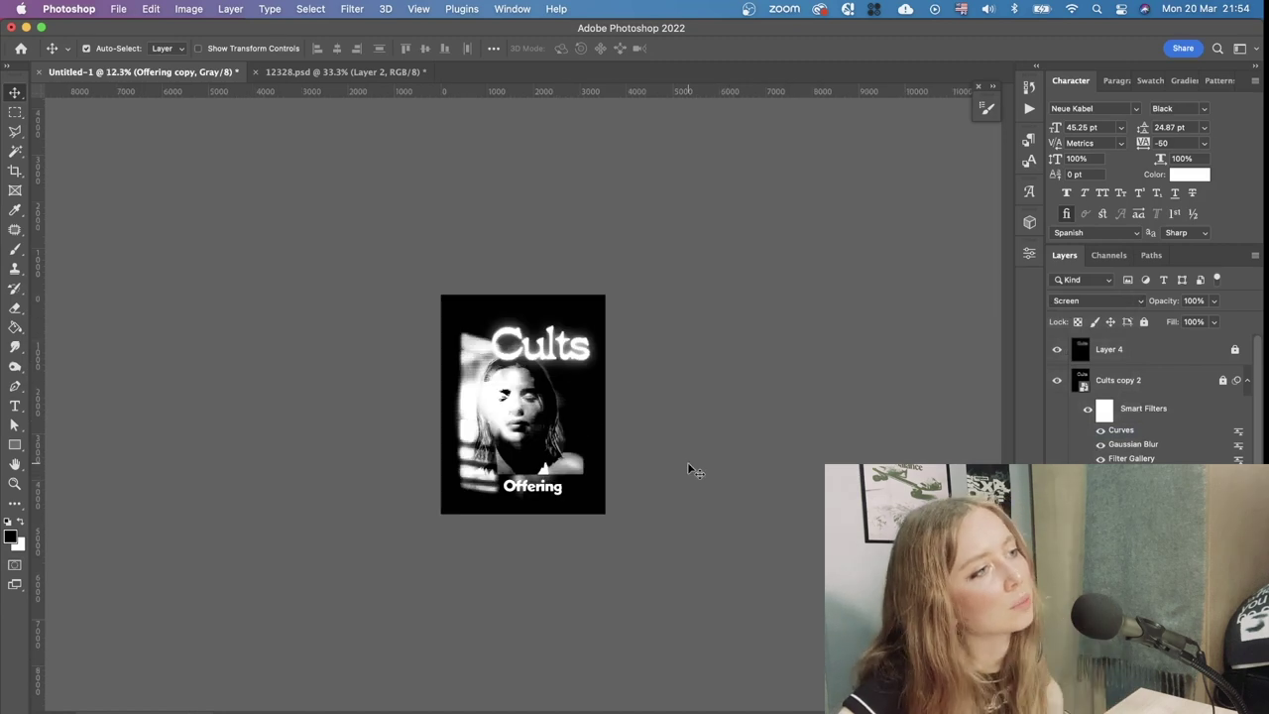
scroll(687, 462, up, 2)
scroll(750, 371, down, 2)
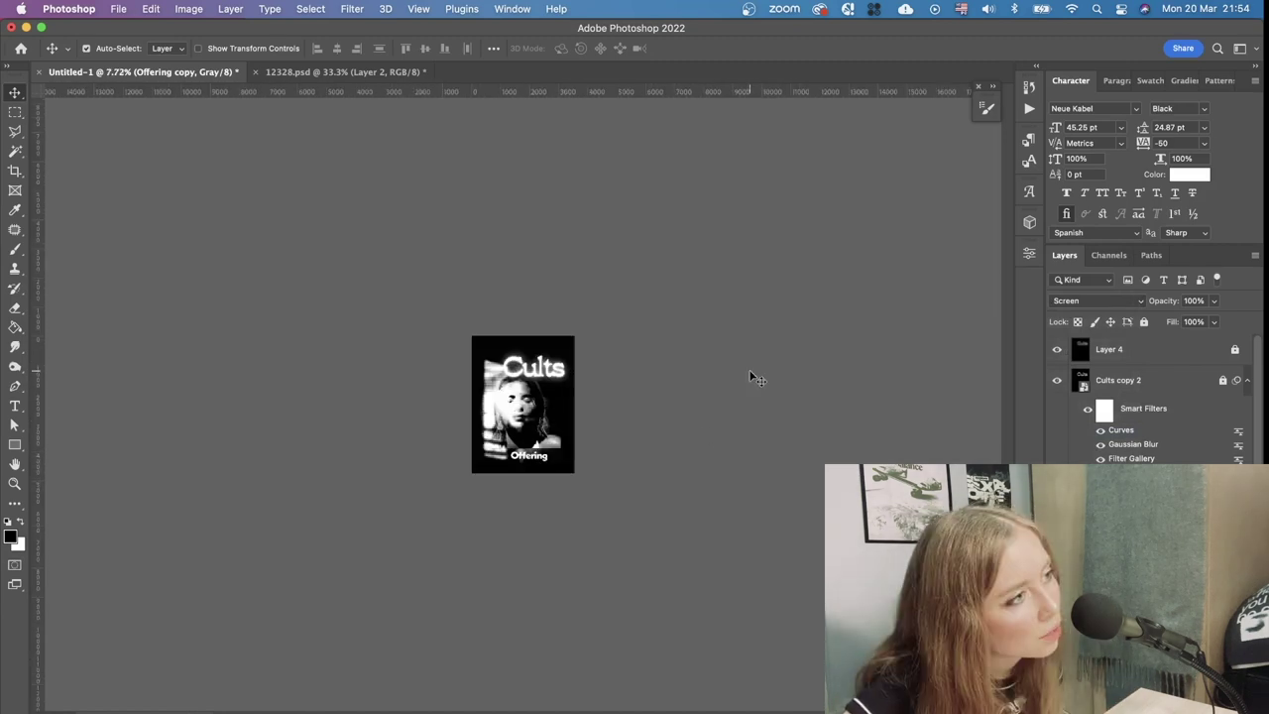
scroll(751, 371, up, 3)
Add a Gradient Map adjustment layer directly above Layer 4
click(1144, 362)
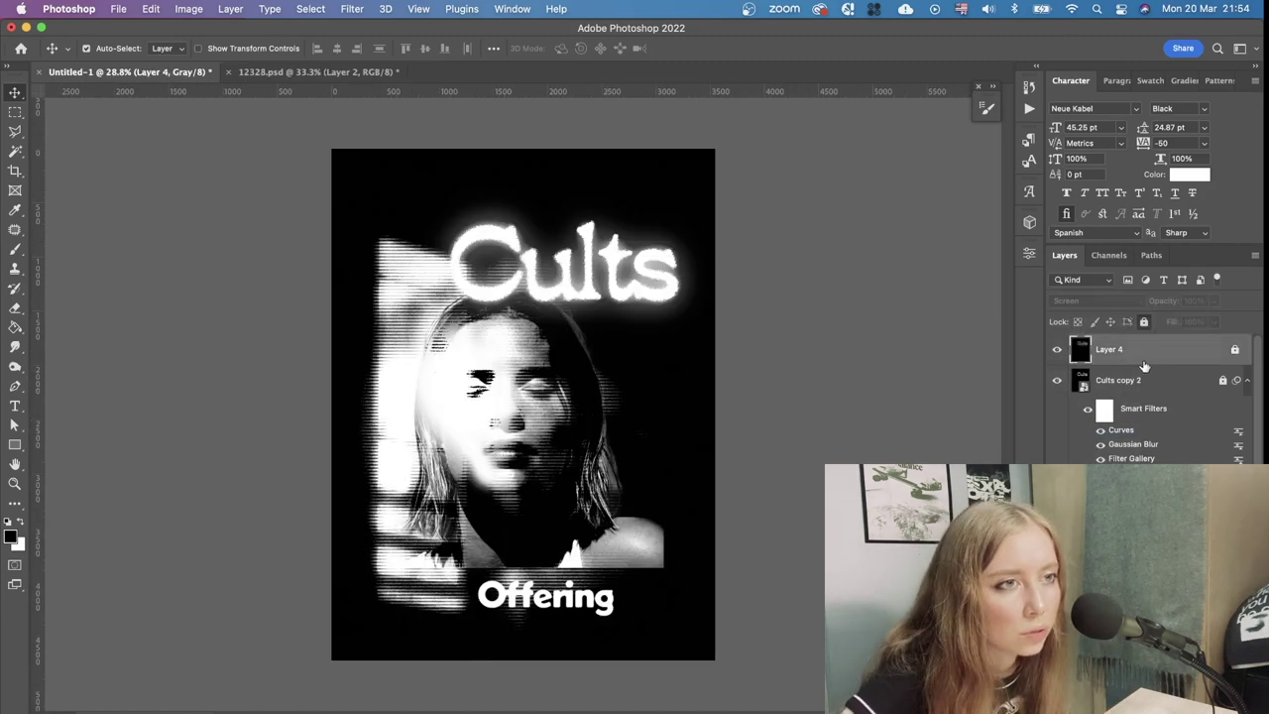
click(1153, 703)
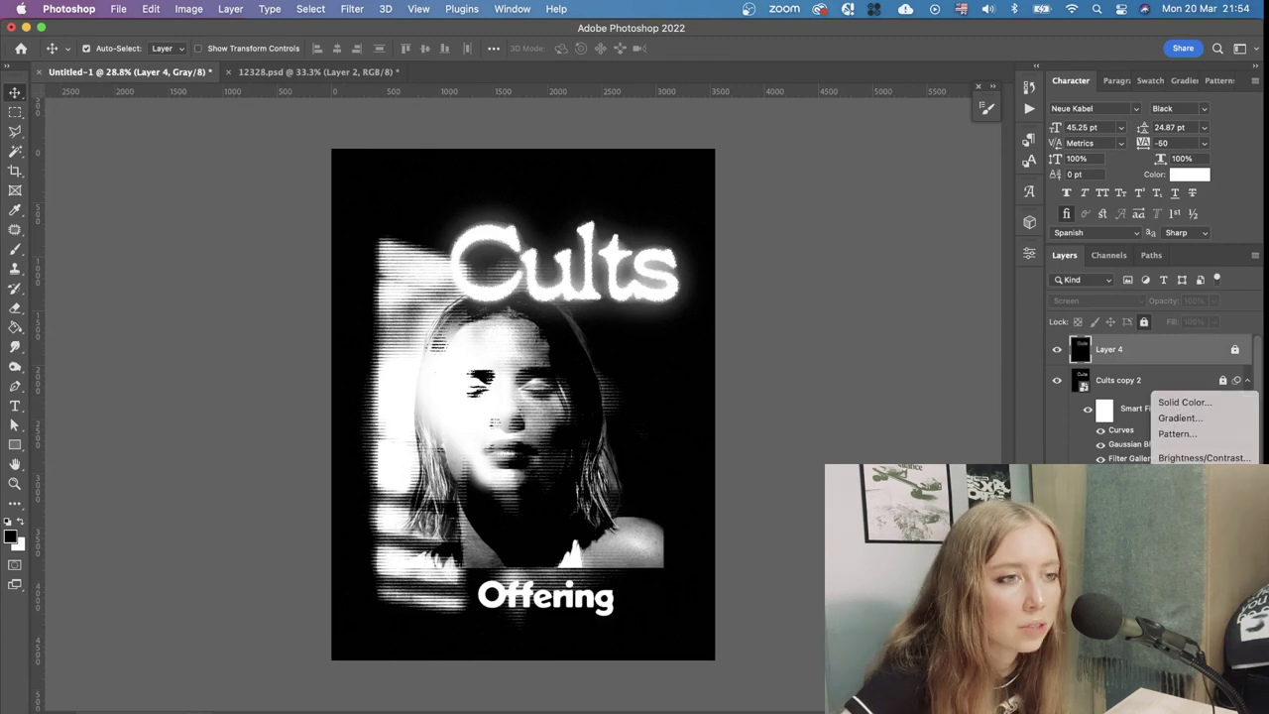
click(1187, 695)
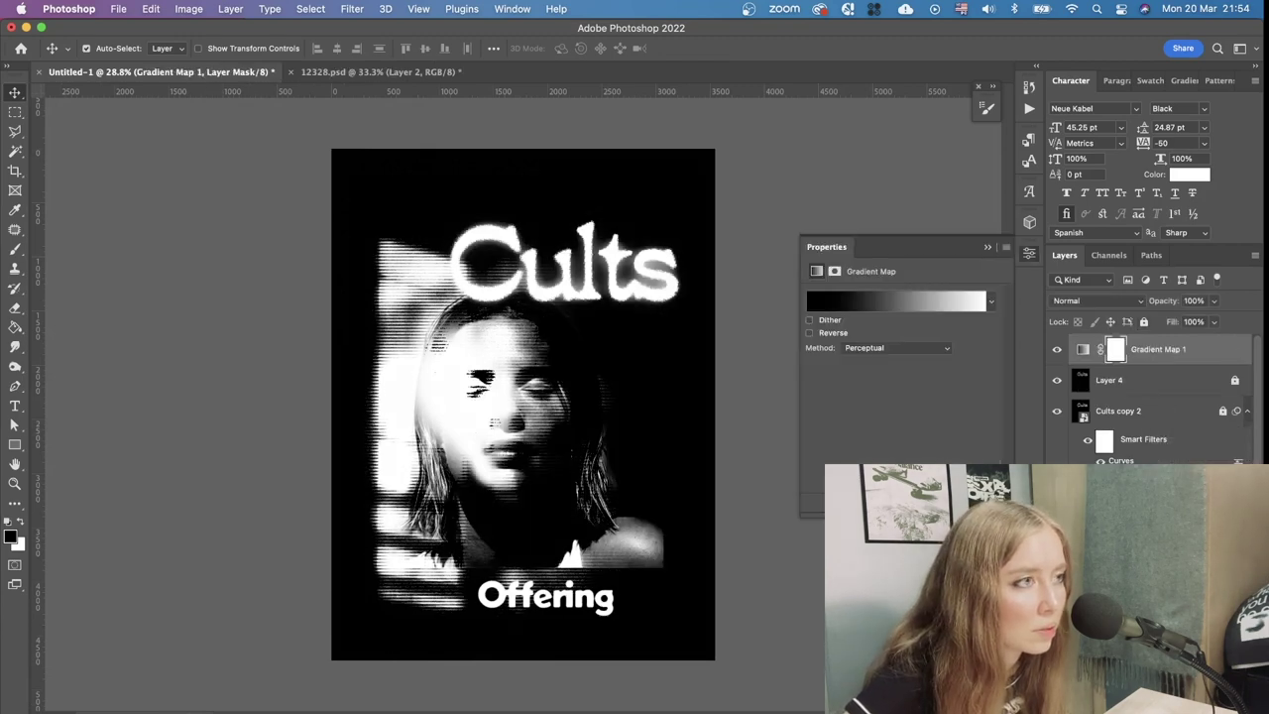
click(900, 306)
double_click(831, 550)
drag(802, 434, 882, 363)
click(911, 402)
click(1057, 299)
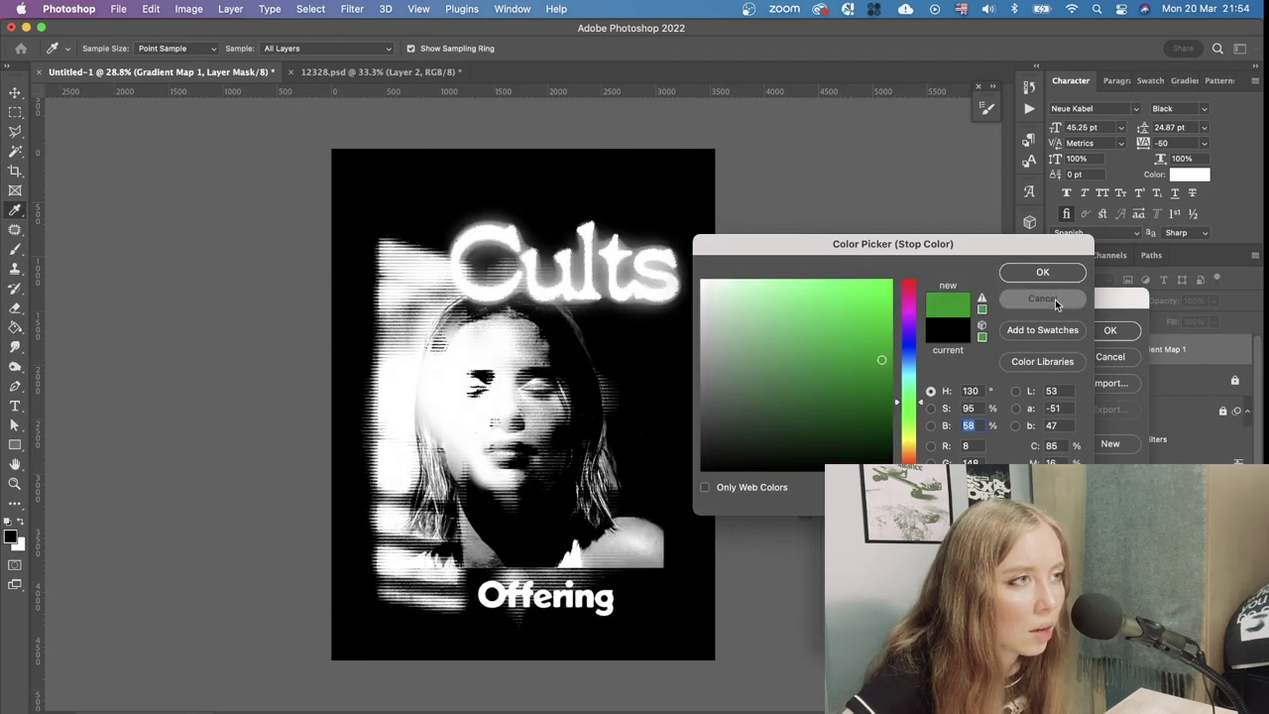
click(1109, 356)
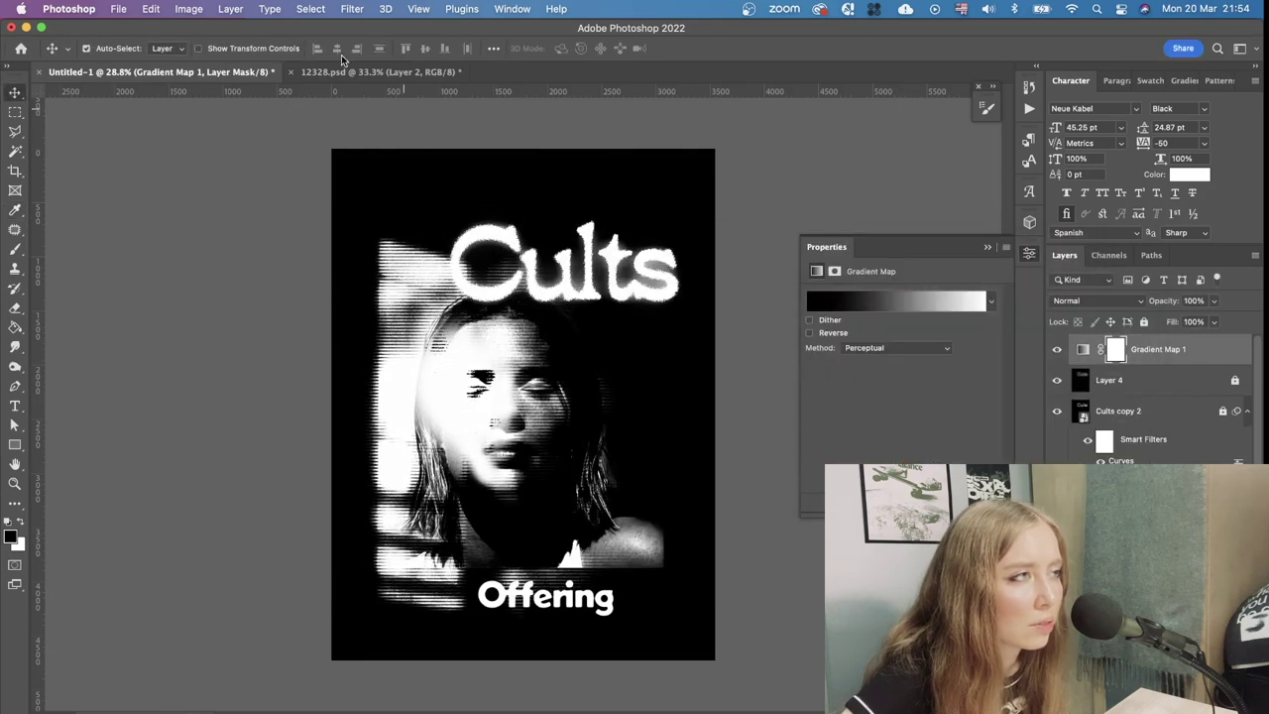
Convert the document's color mode from Grayscale to RGB Color
click(174, 12)
mouse_move(194, 28)
click(389, 83)
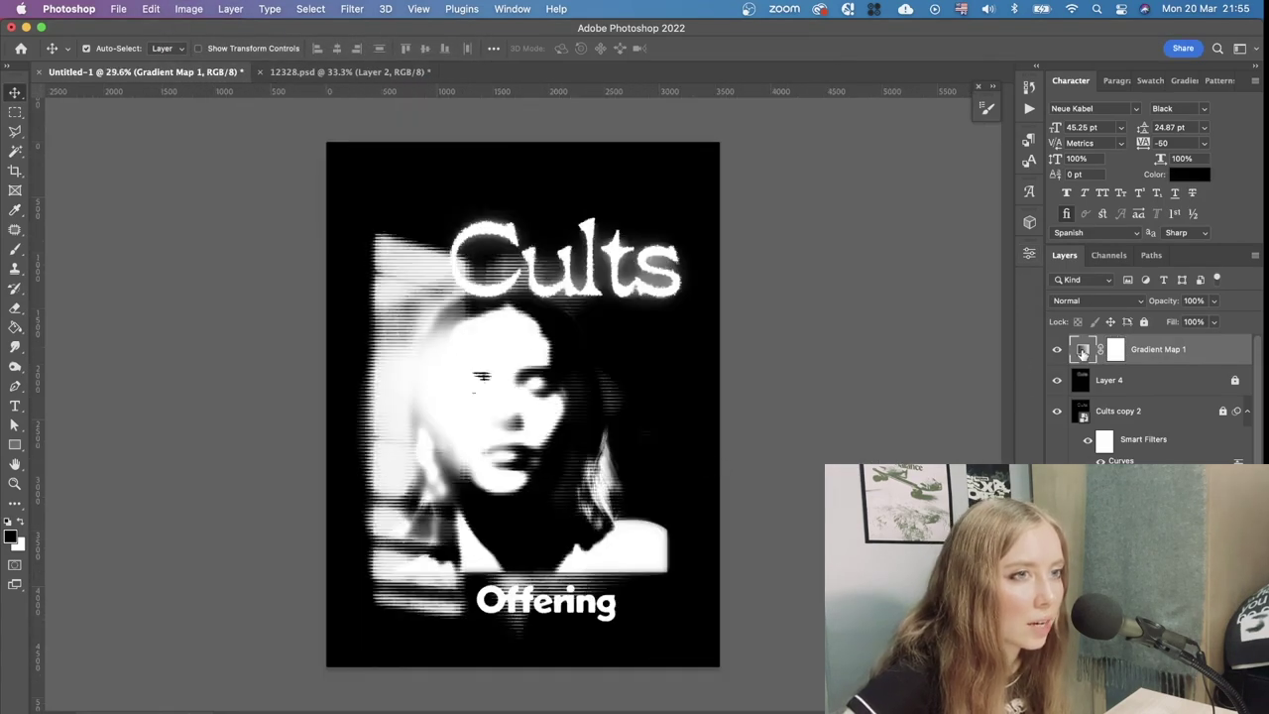
Add a dark green color stop (H 154, S 46, B 28) to the Gradient Map between its black and white ends
double_click(1083, 352)
click(892, 295)
double_click(900, 542)
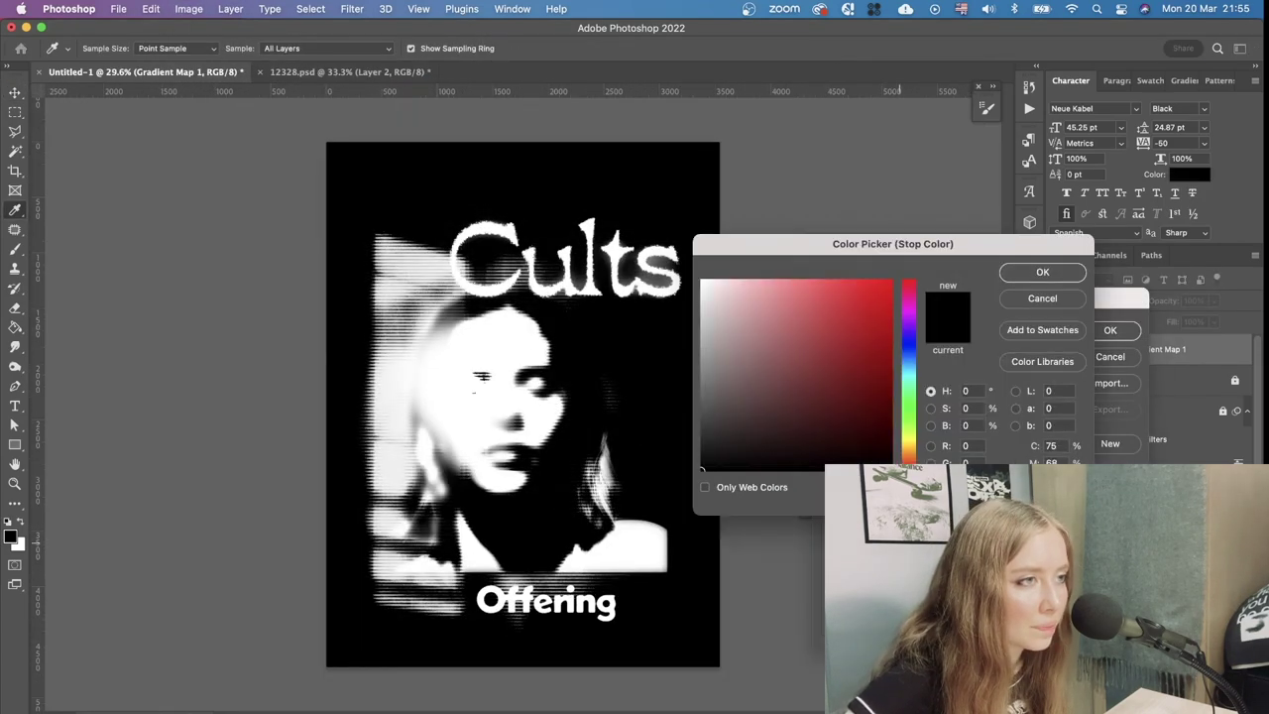
drag(913, 454, 912, 405)
drag(787, 392, 782, 414)
click(788, 428)
key(super+minus)
click(779, 423)
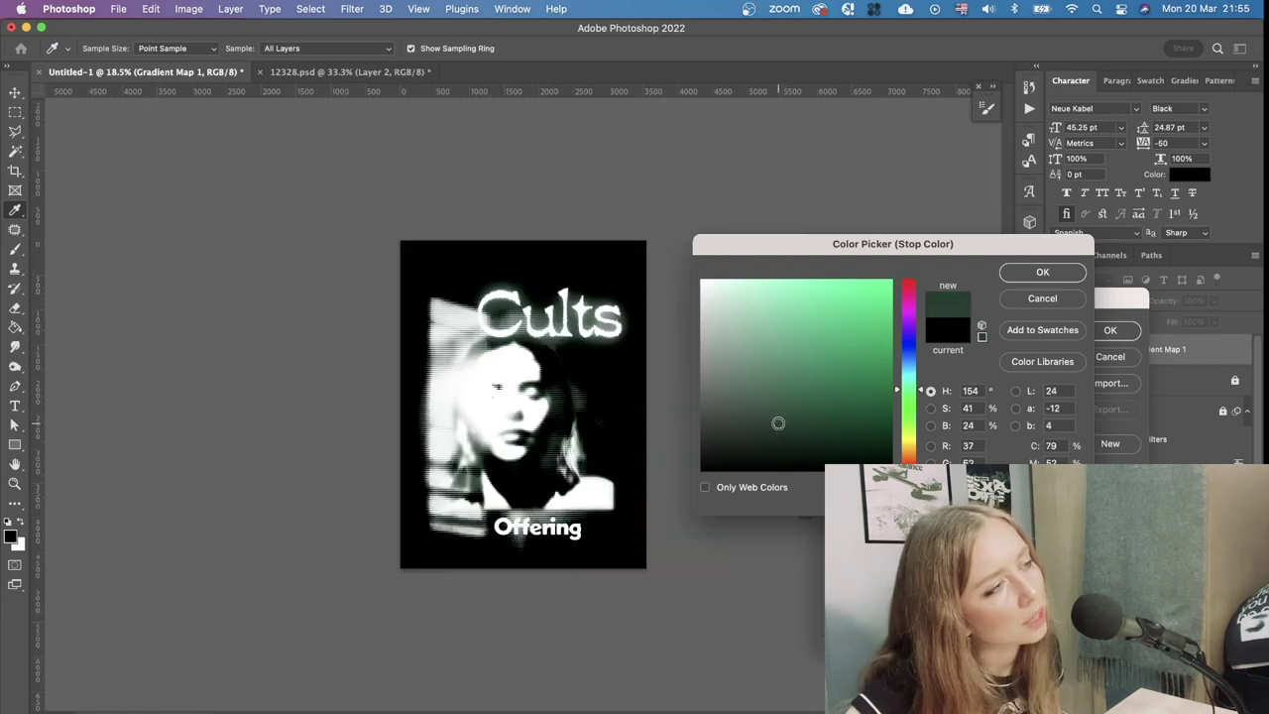
scroll(799, 425, up, 3)
click(787, 419)
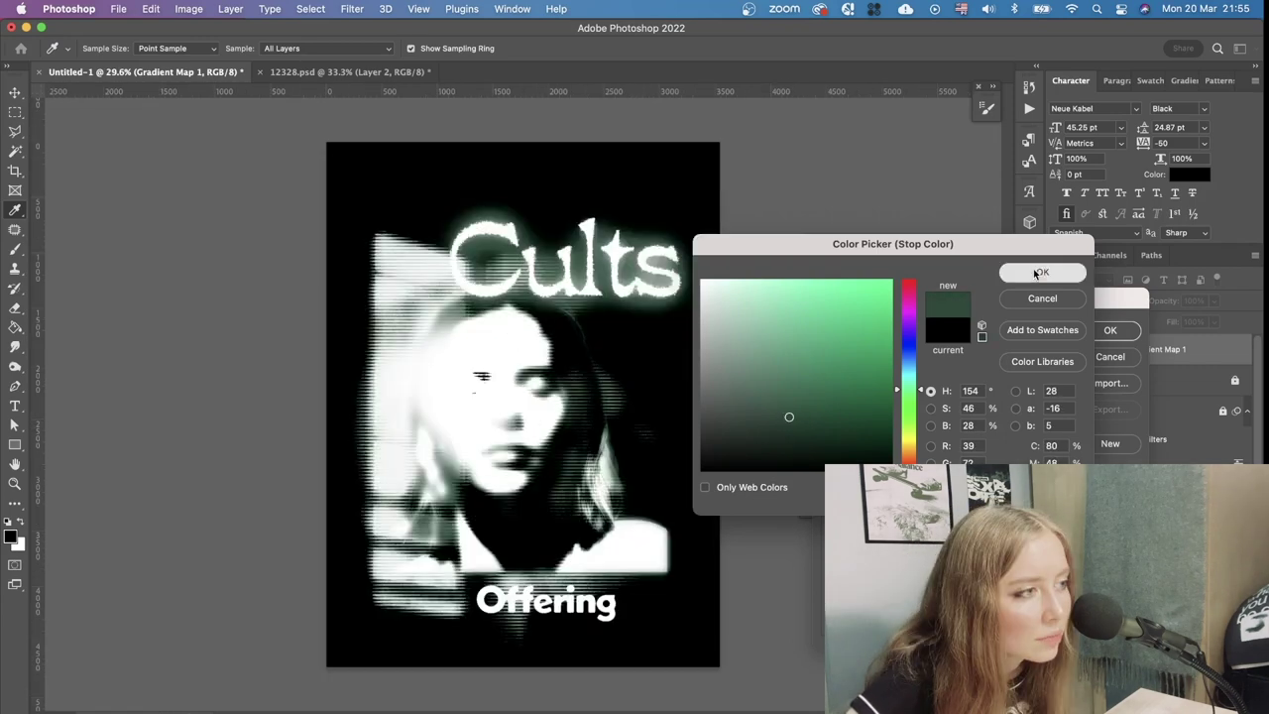
click(1013, 270)
click(1119, 331)
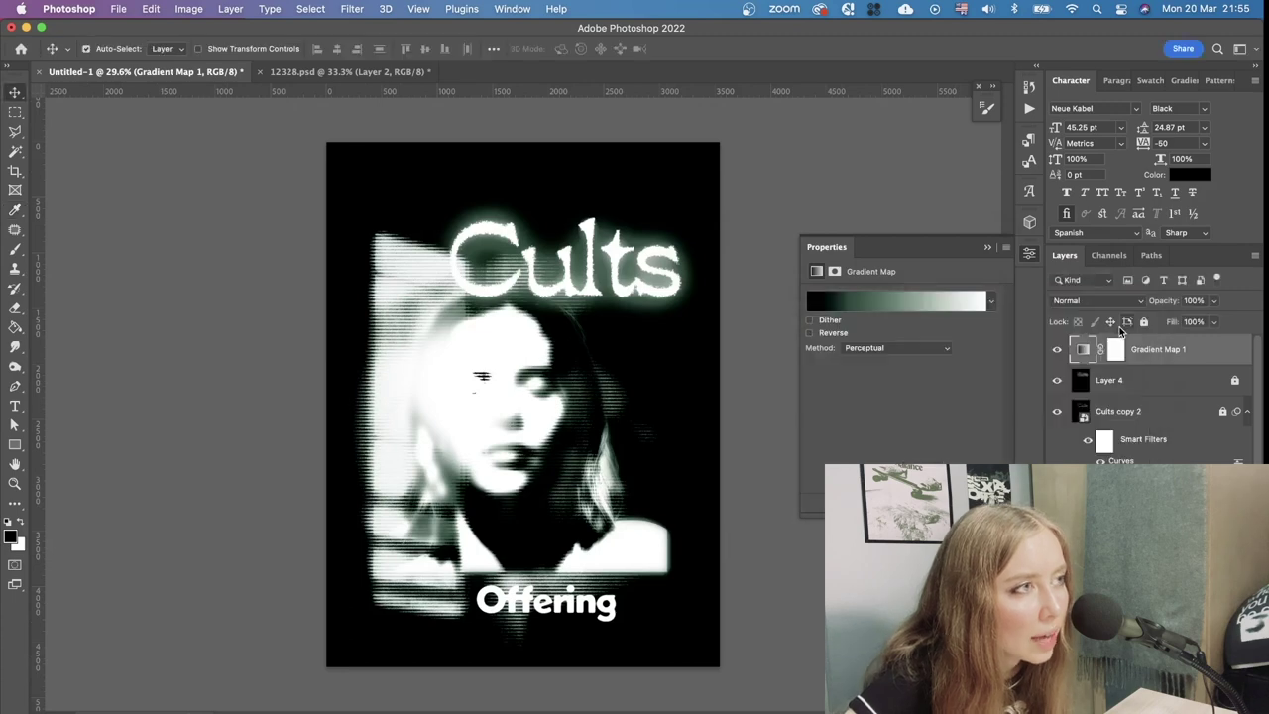
Unlock Layer 4 and Cults copy 2, and lower the opacity of Cults copy 2 to 54%
click(1057, 381)
click(1057, 380)
click(1121, 383)
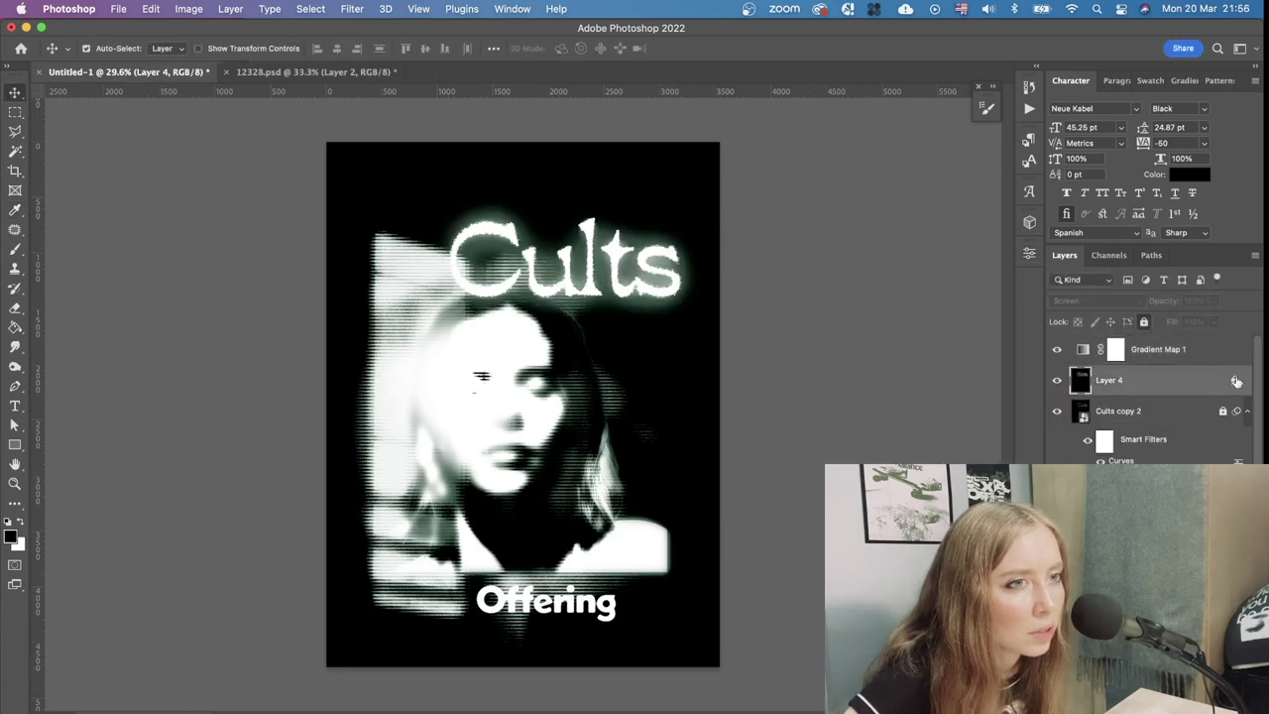
click(1194, 416)
drag(1214, 300, 1180, 318)
scroll(707, 333, down, 3)
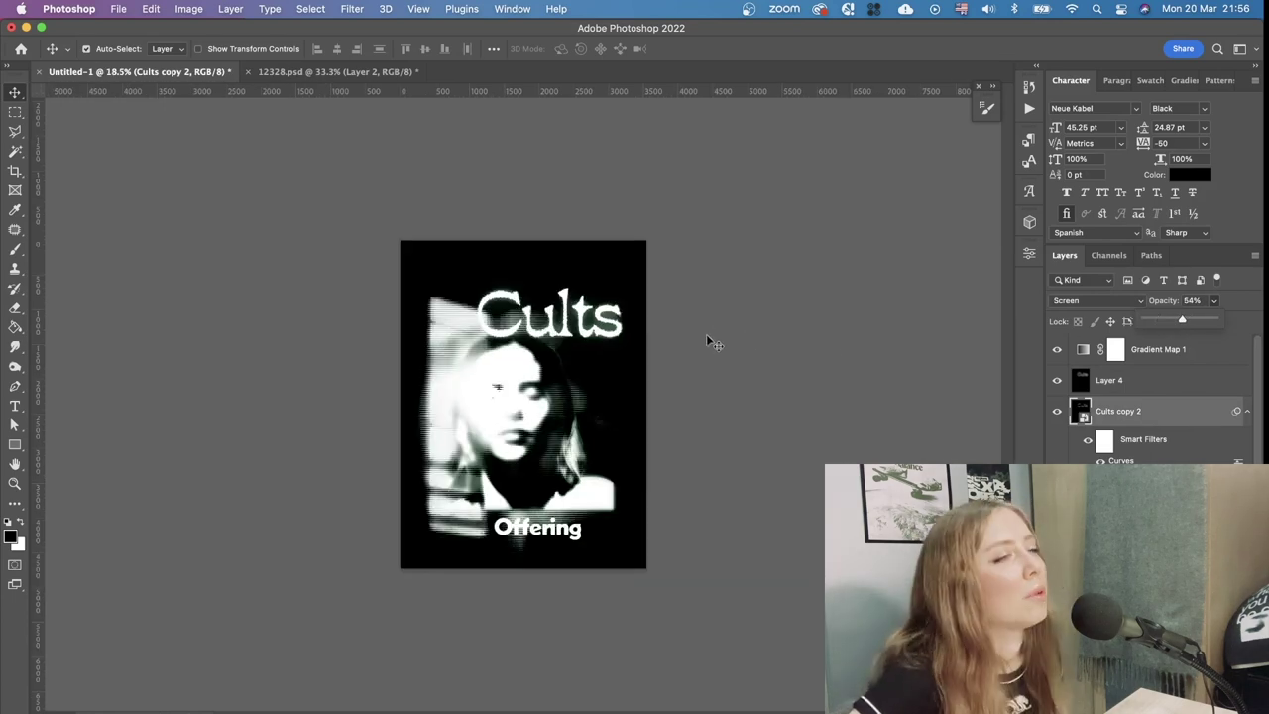
Adjust the opacity of Layer 4 and leave no layer selected
click(1146, 377)
mouse_move(1213, 301)
mouse_down()
mouse_move(1226, 322)
mouse_move(1205, 320)
mouse_move(1227, 323)
mouse_up()
click(712, 354)
scroll(607, 365, up, 3)
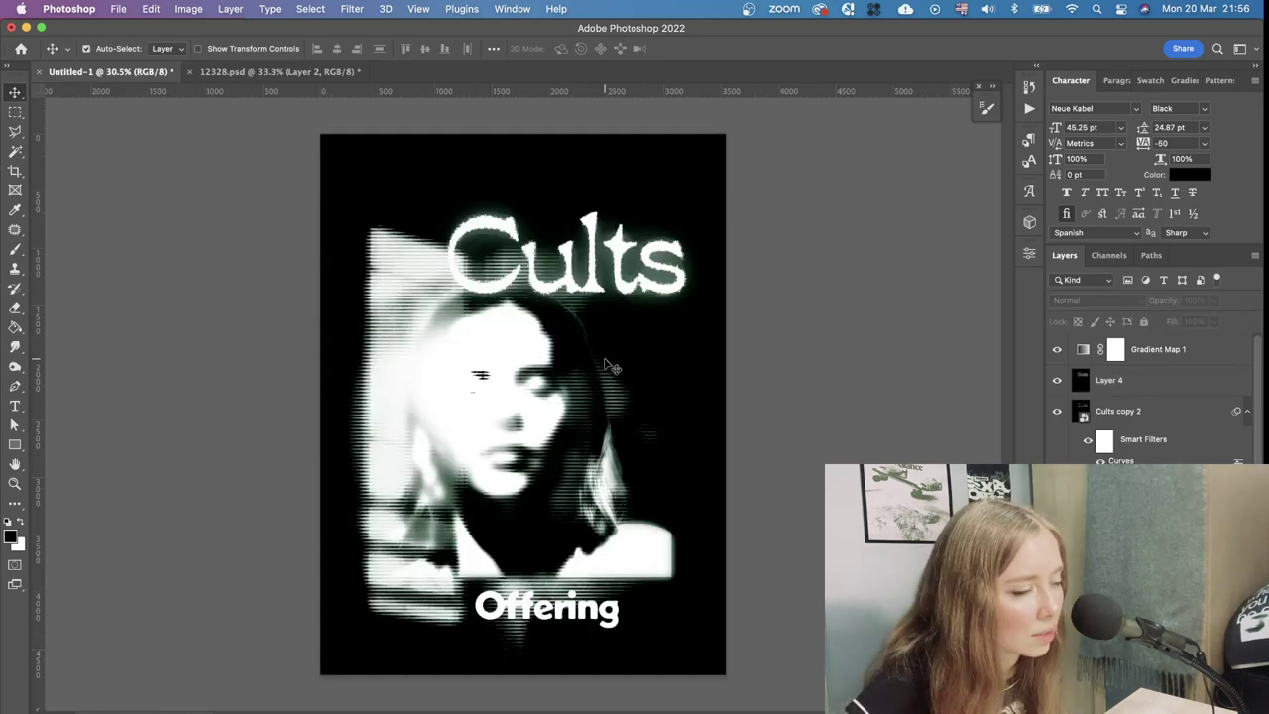
scroll(600, 491, down, 4)
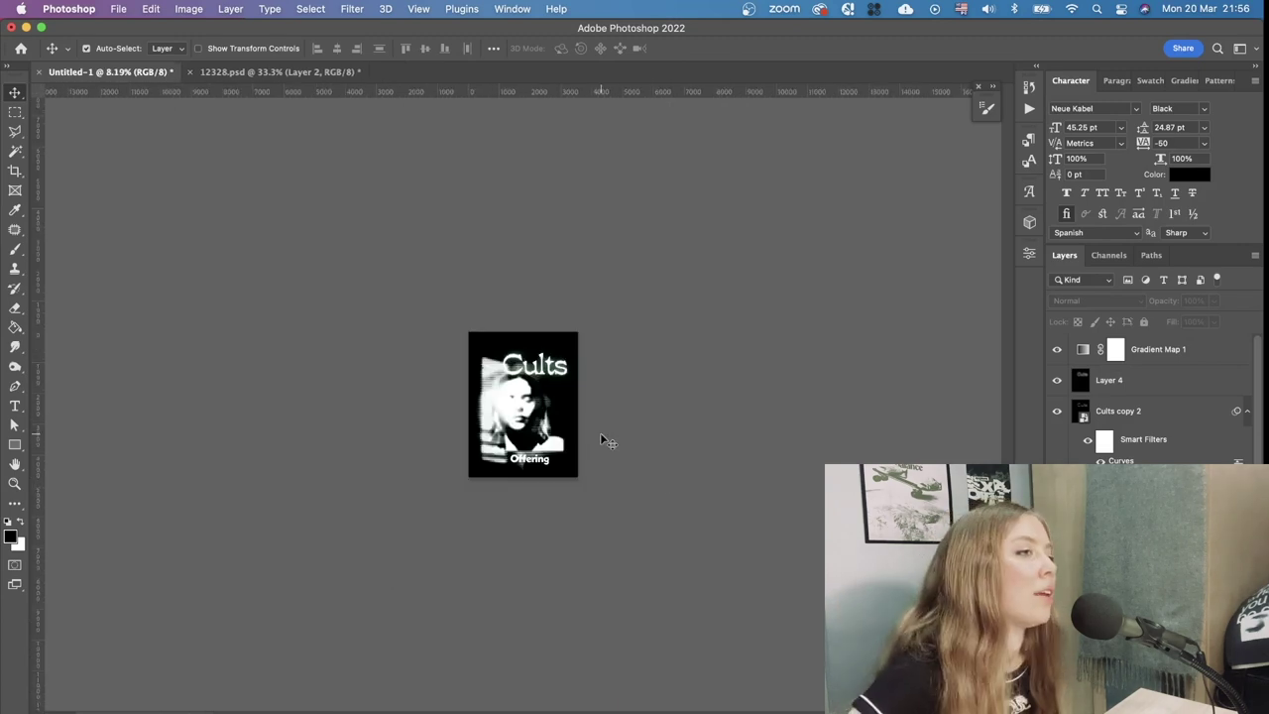
scroll(600, 432, up, 1)
scroll(592, 425, up, 3)
scroll(759, 390, down, 4)
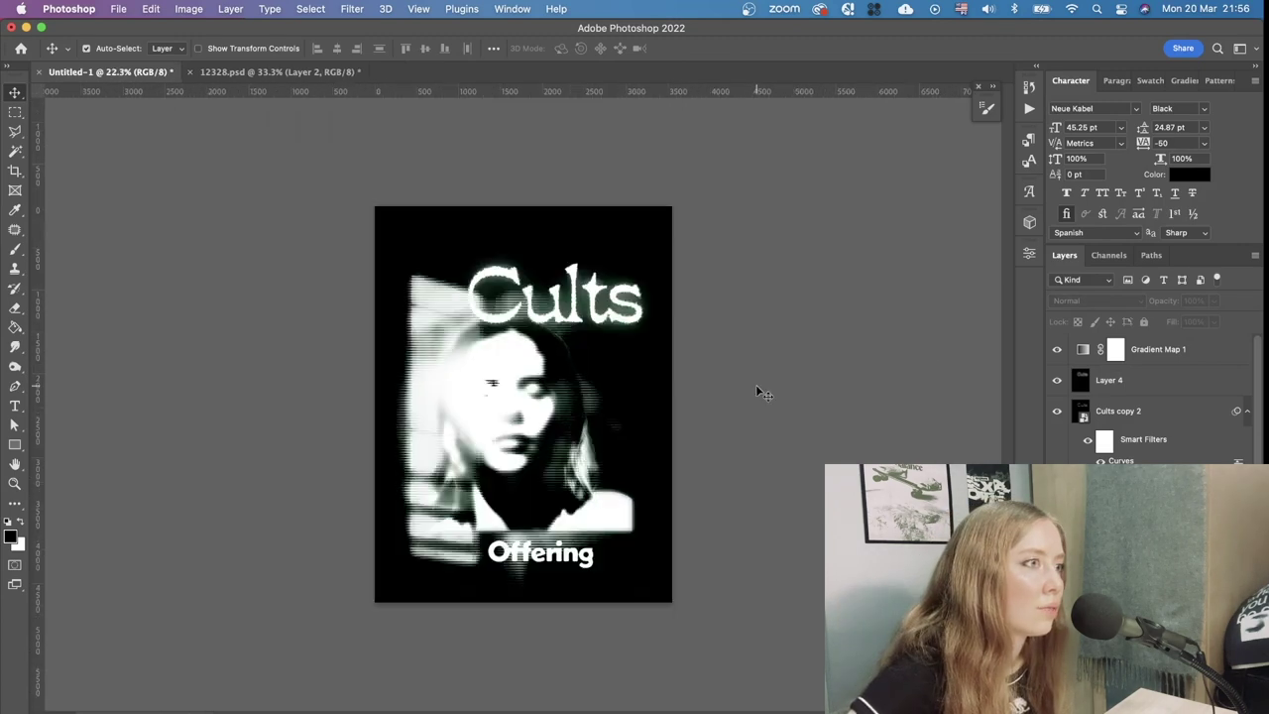
scroll(759, 390, up, 2)
Change the Gradient Map's white stop to a warm off-white with H 56, S 4, B 98
double_click(1084, 352)
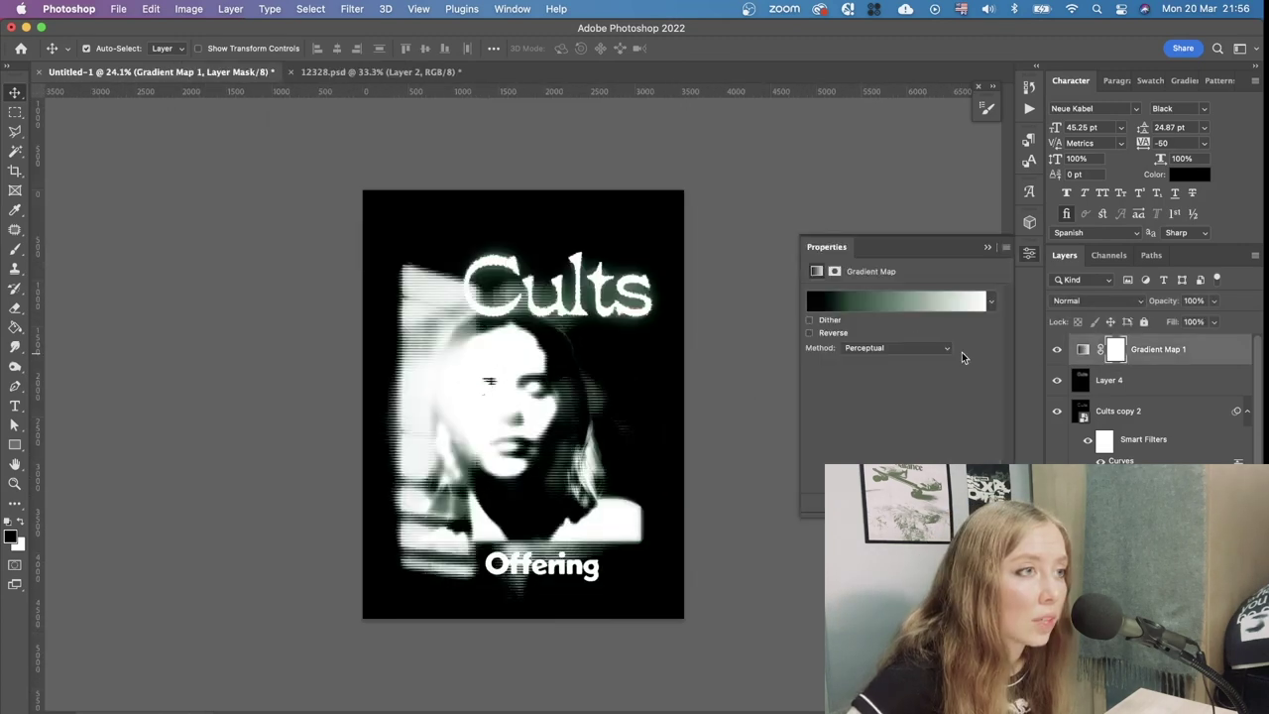
click(917, 306)
double_click(1128, 545)
click(719, 287)
click(909, 441)
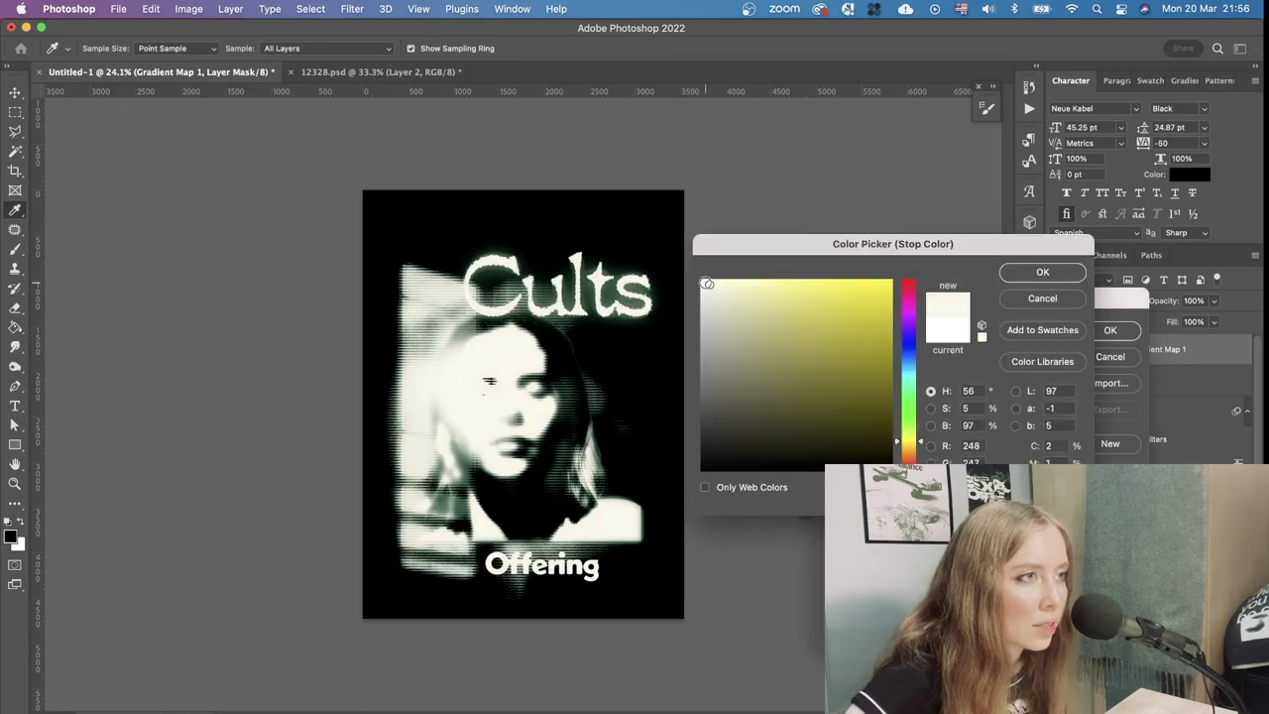
scroll(562, 376, down, 3)
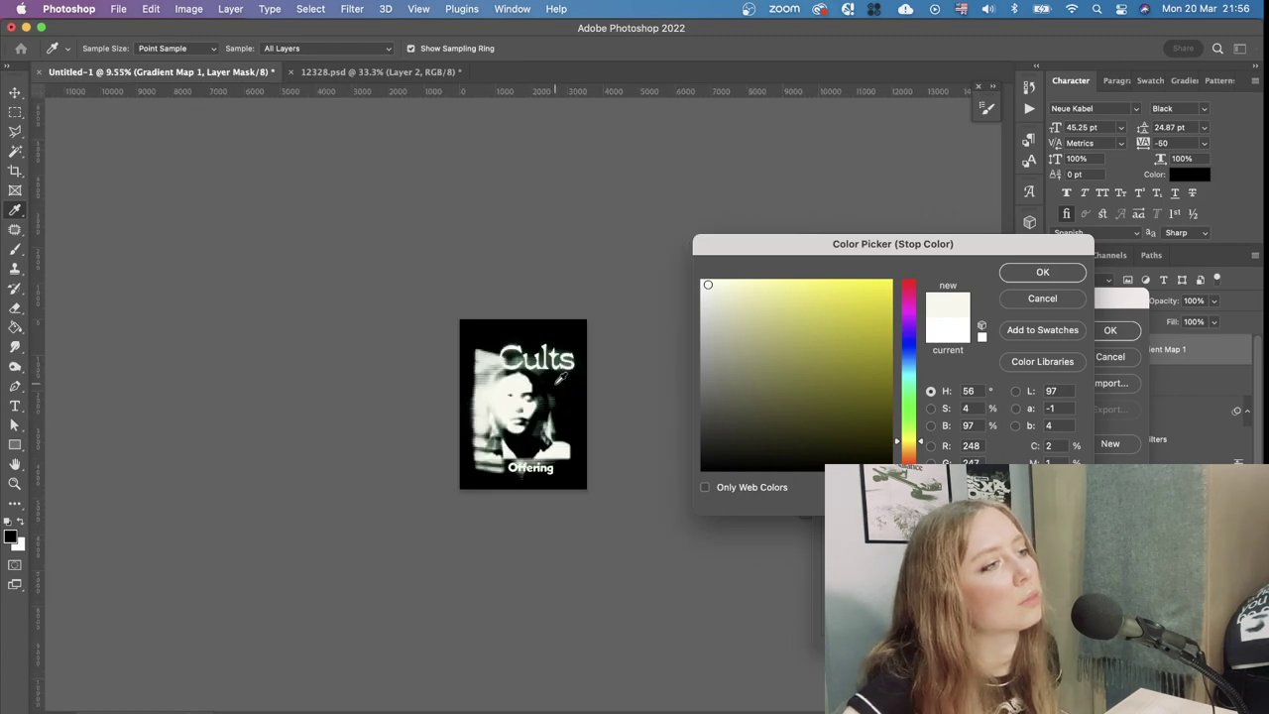
scroll(579, 371, up, 3)
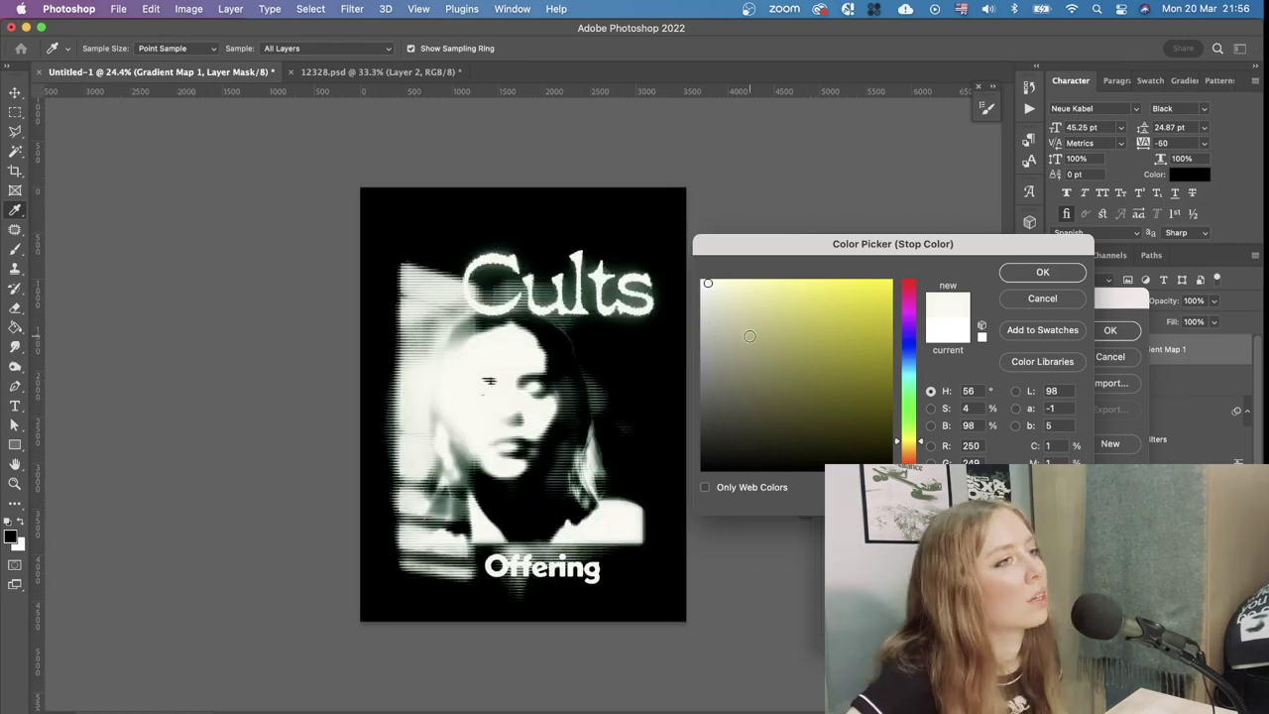
click(1040, 273)
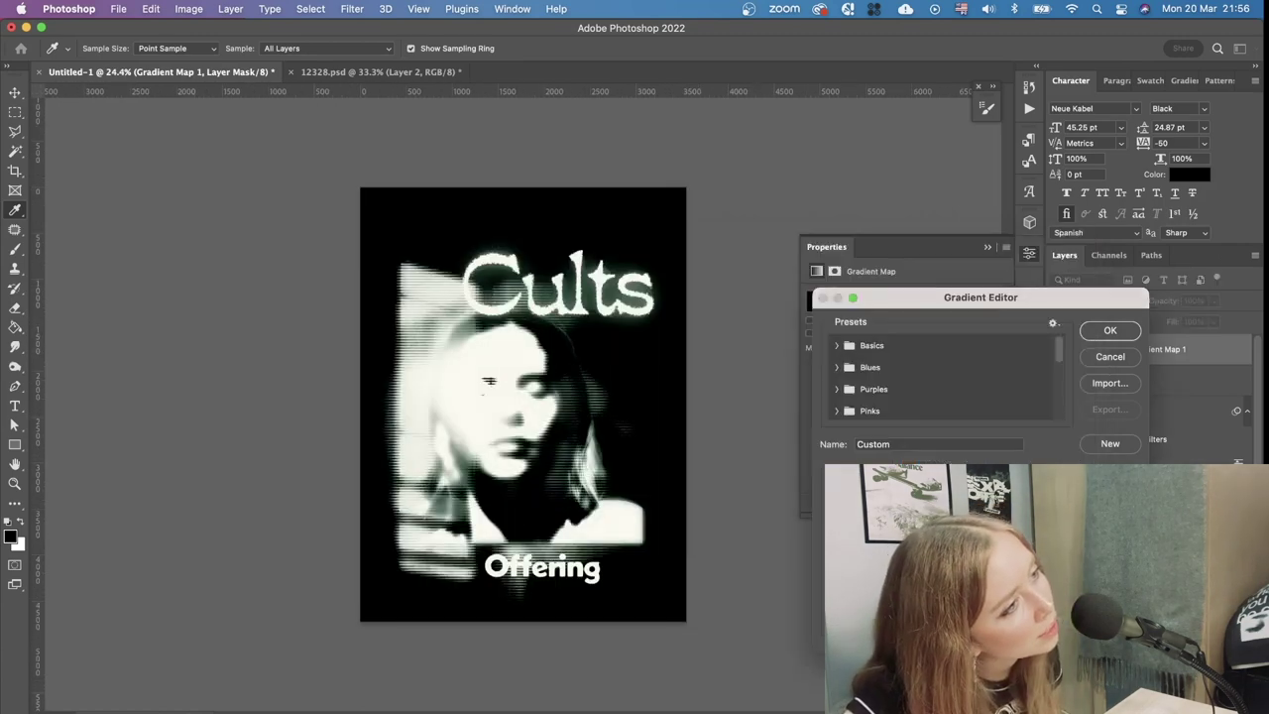
scroll(573, 435, down, 3)
scroll(573, 434, up, 3)
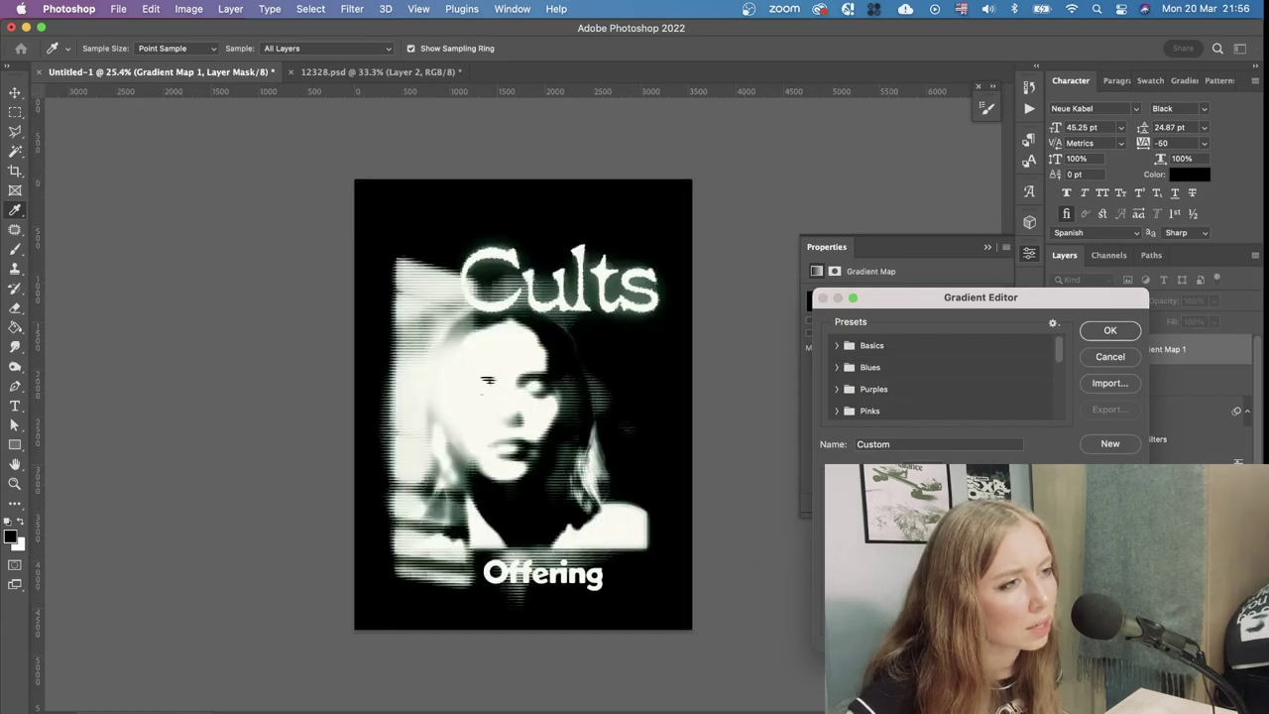
Shift the Gradient Map's green stop to a dark teal with H 168, S 55, B 31 and apply the gradient
double_click(898, 547)
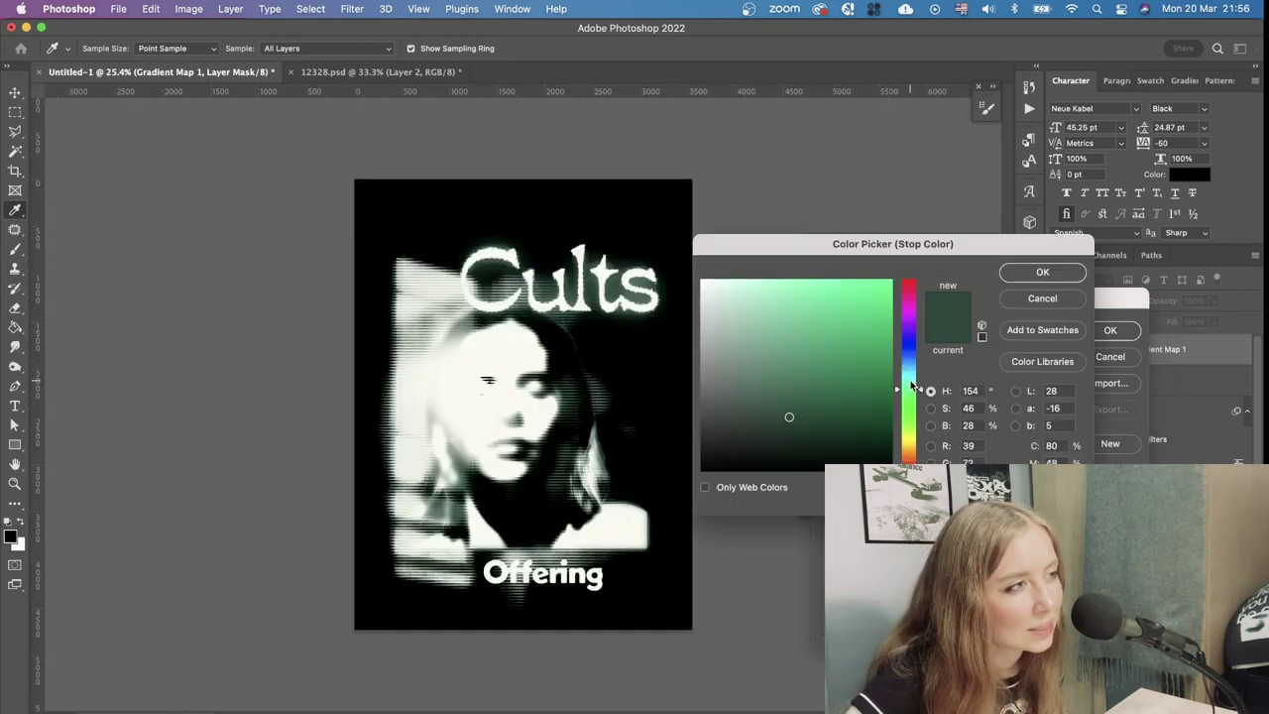
click(804, 413)
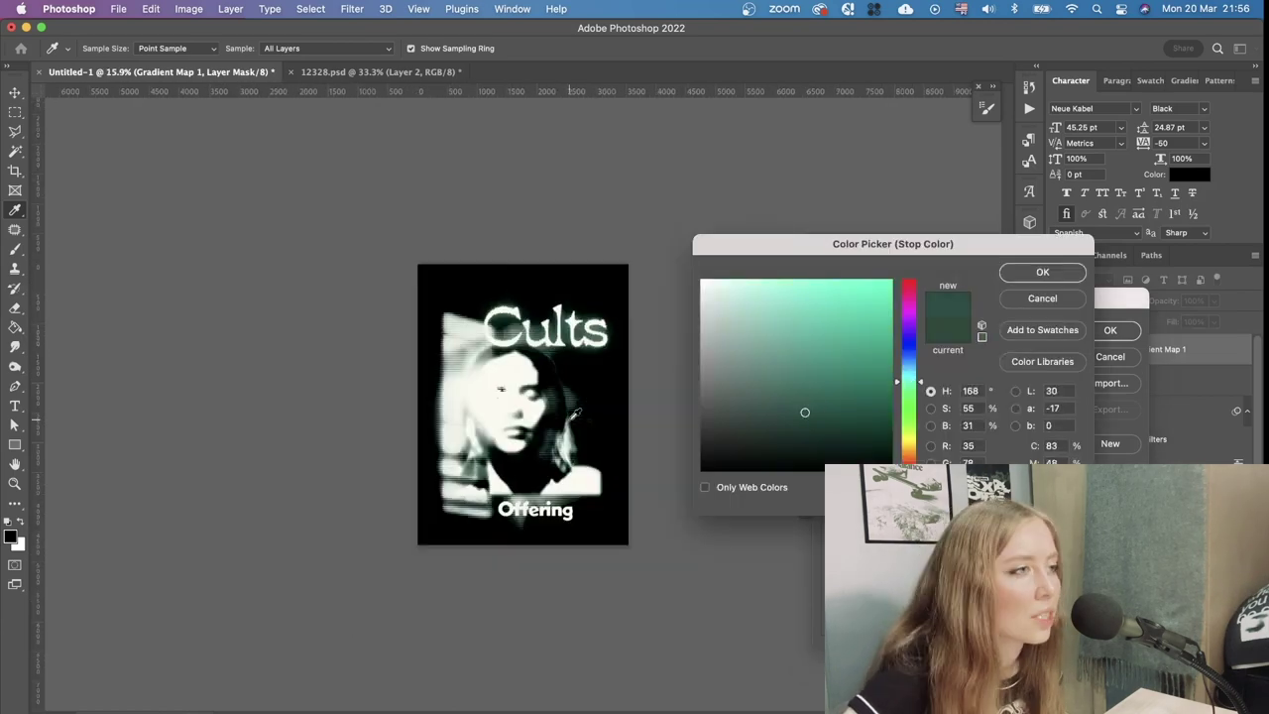
click(1042, 273)
click(1087, 333)
scroll(666, 379, up, 2)
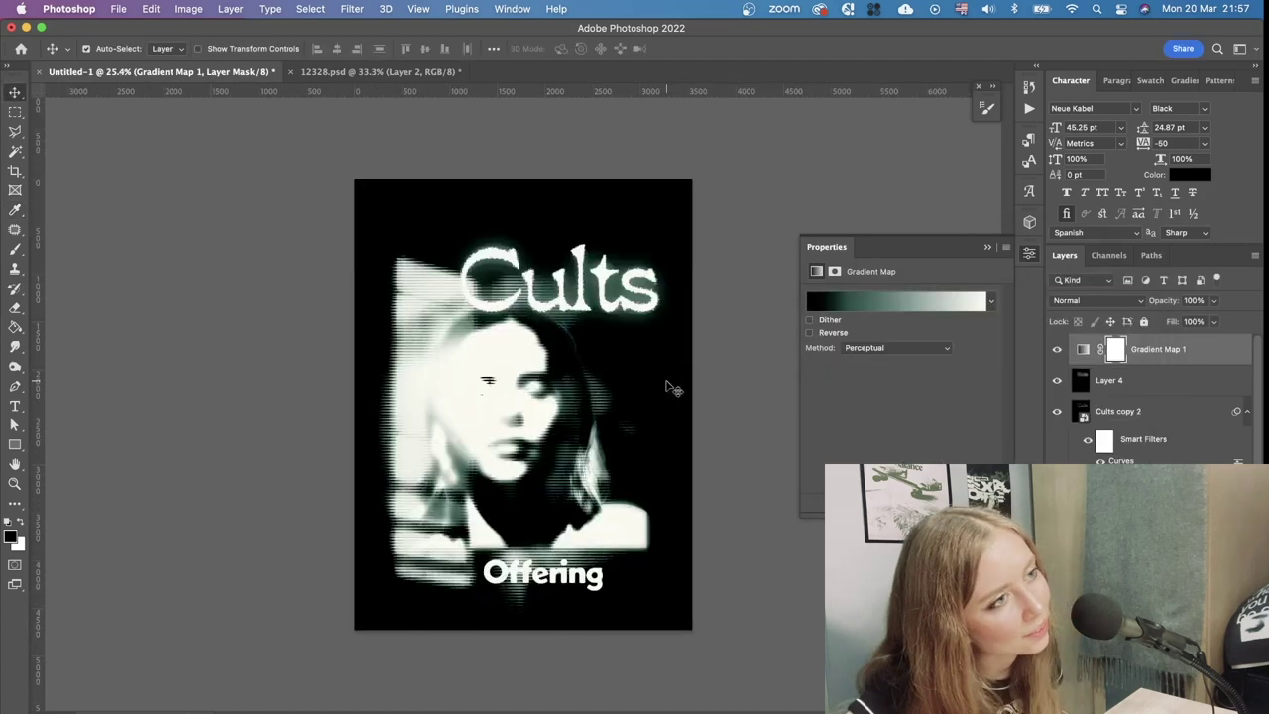
click(898, 301)
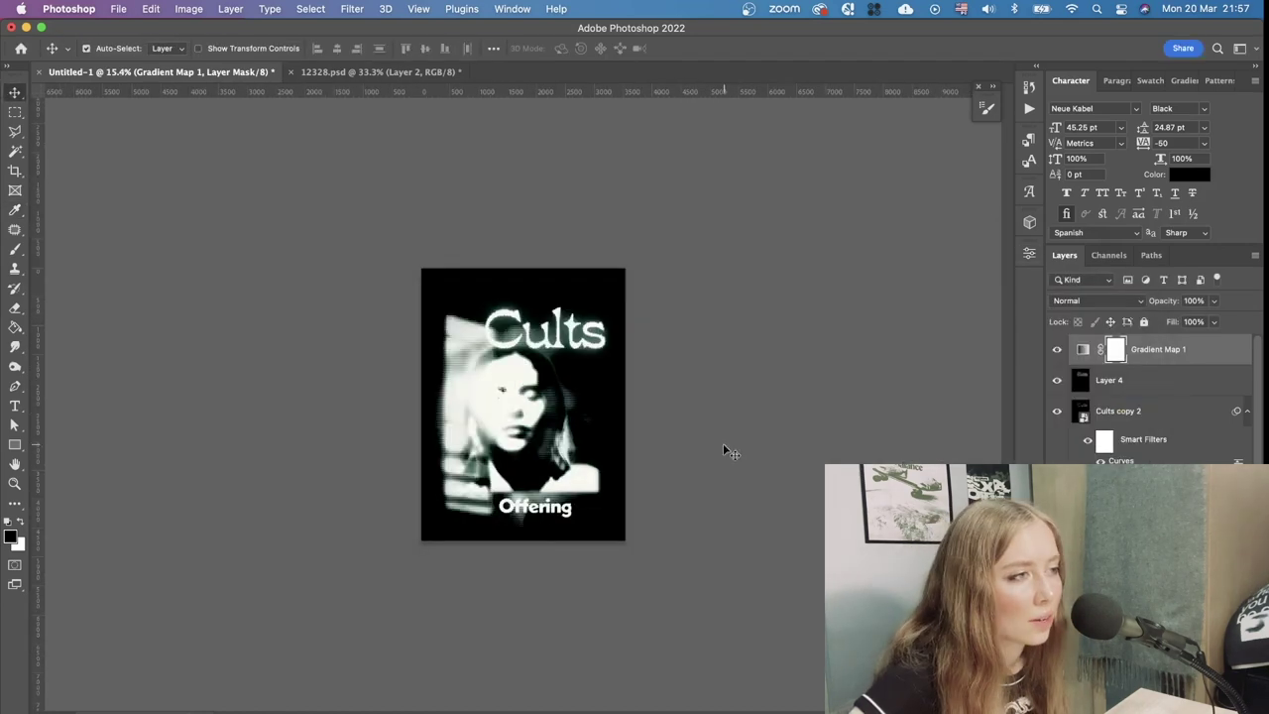
scroll(676, 501, up, 2)
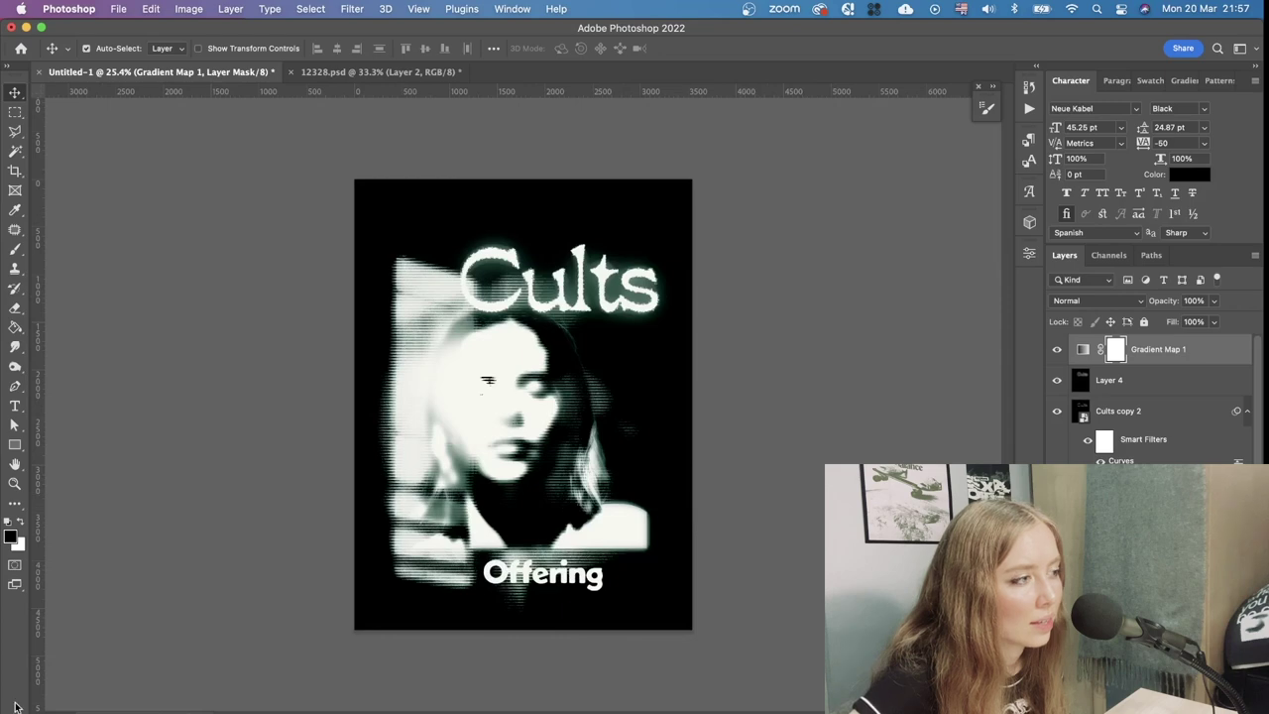
scroll(655, 532, down, 1)
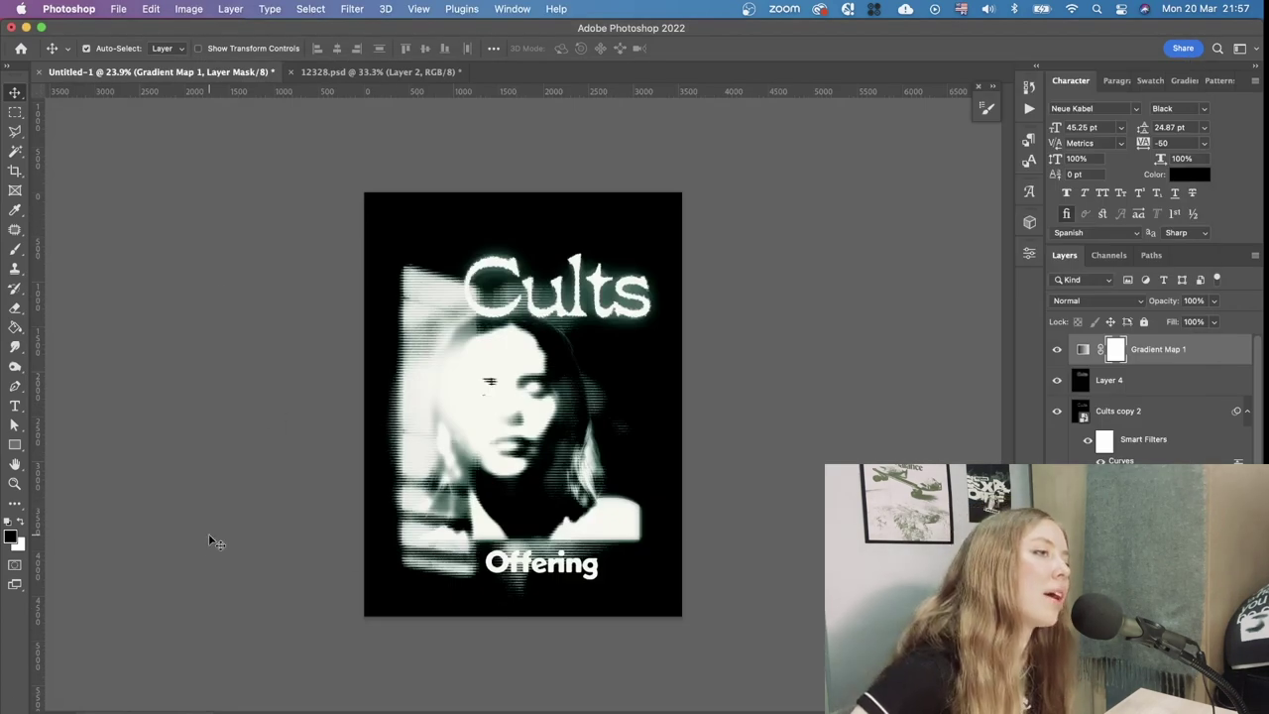
key(super+Tab)
drag(748, 226, 491, 448)
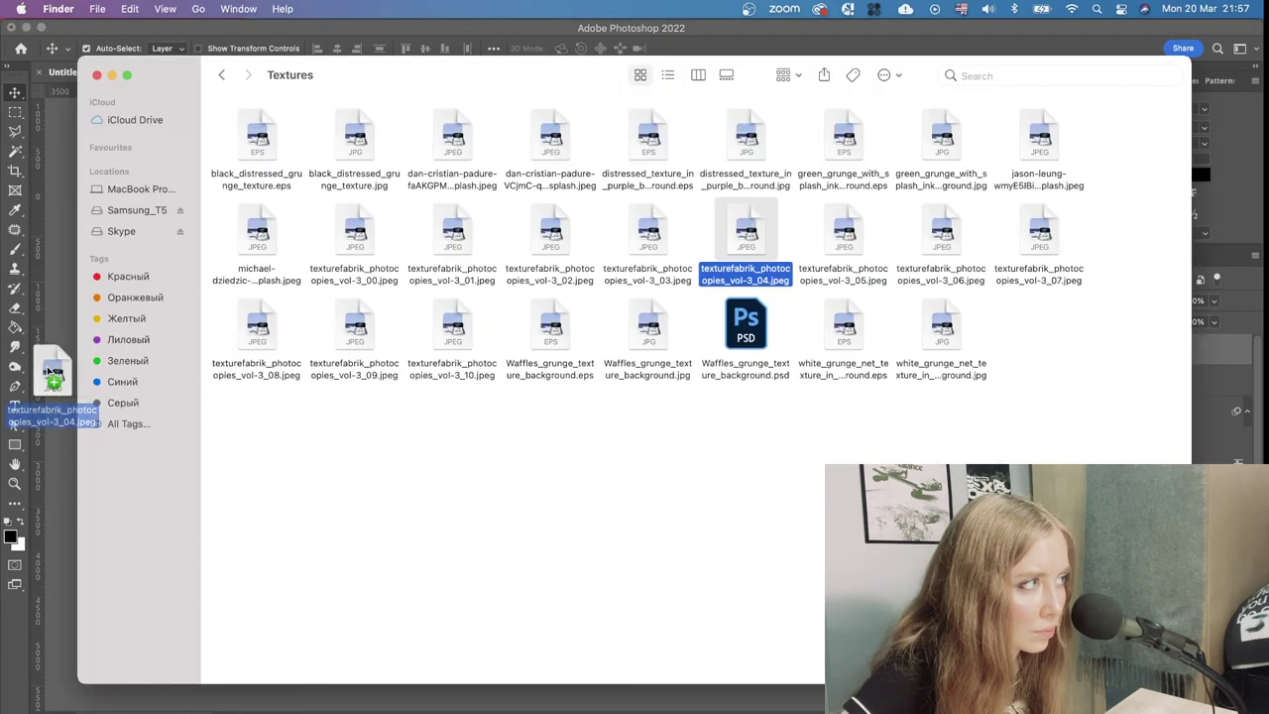
key(super+Tab)
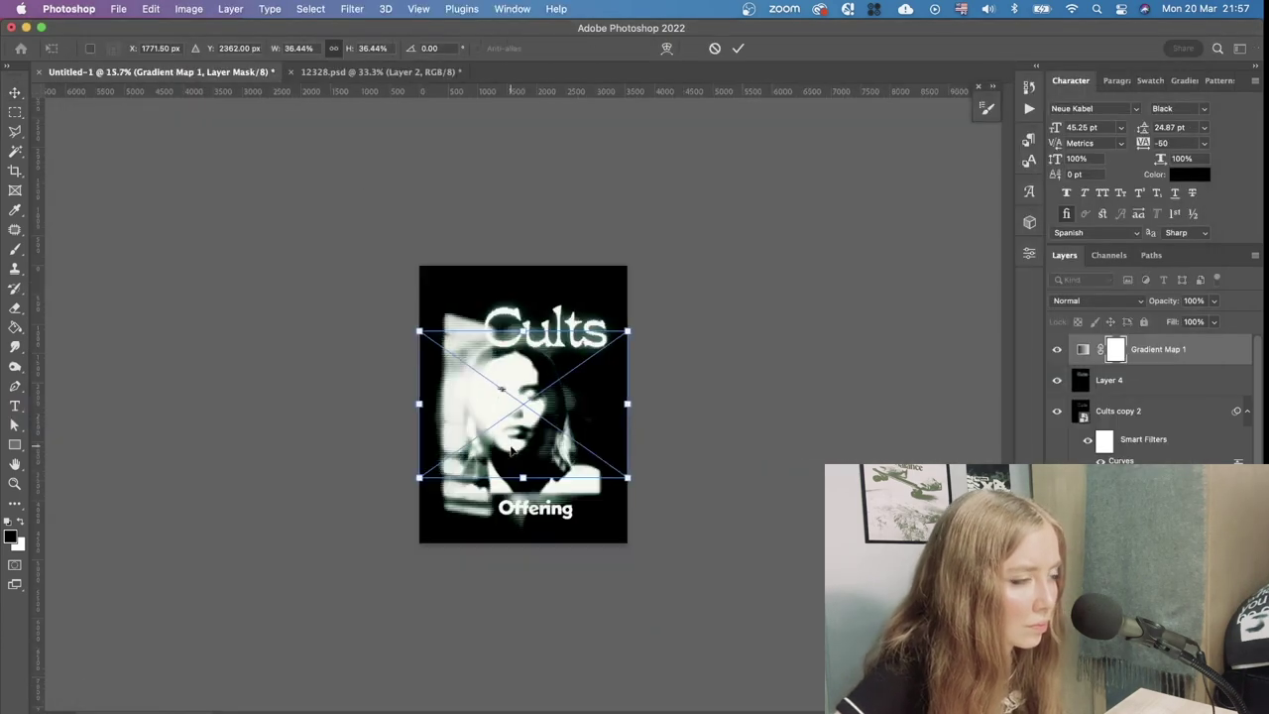
scroll(539, 428, up, 3)
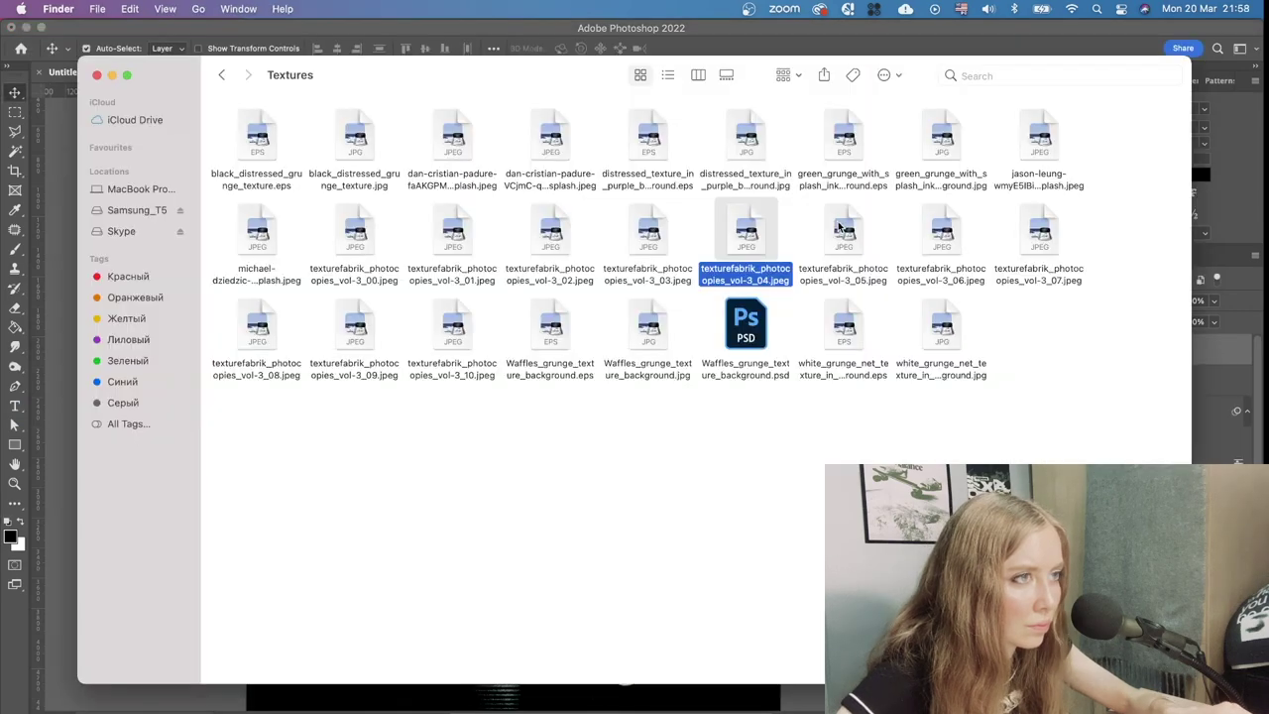
Place texturefabrik_photocopies_vol-3_05.jpeg from Finder's Textures folder above the Gradient Map, enlarge it to cover the whole poster, and rasterize its layer
drag(841, 224, 481, 426)
key(super+Tab)
scroll(482, 426, down, 3)
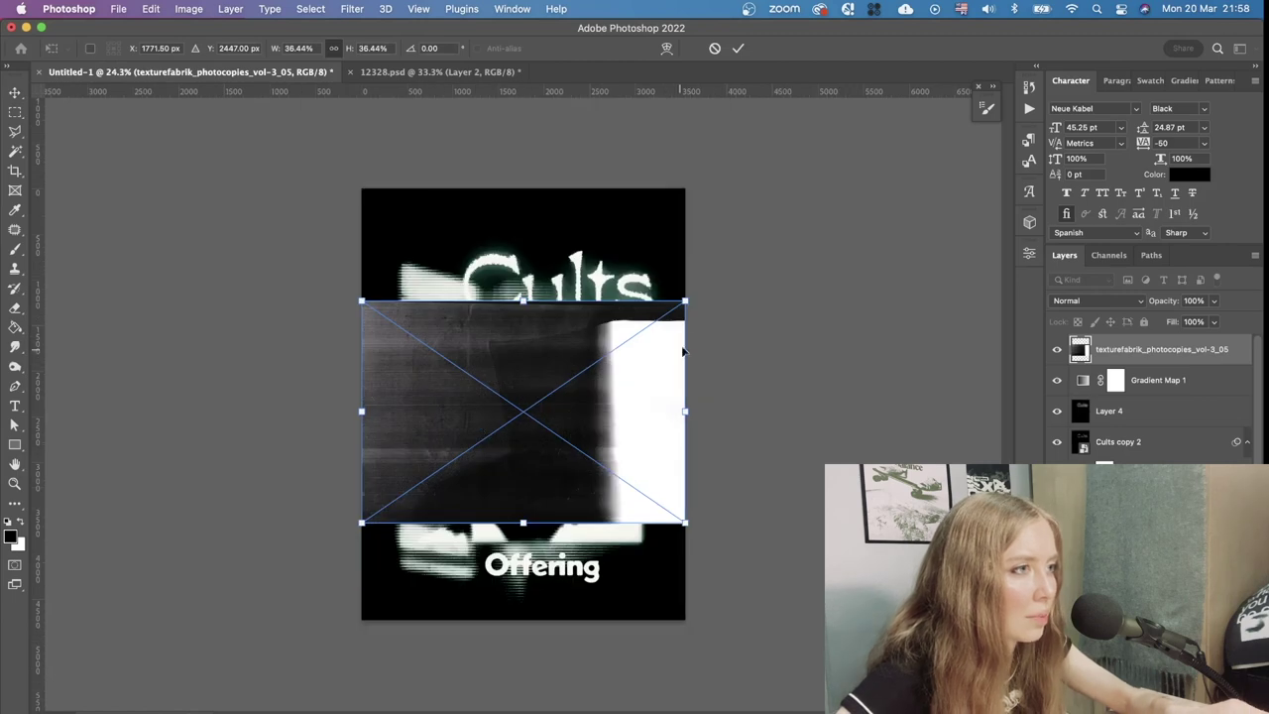
drag(683, 292, 848, 157)
mouse_move(551, 310)
mouse_down()
mouse_move(586, 311)
mouse_move(522, 313)
mouse_move(539, 311)
mouse_up()
key(Return)
key(Return)
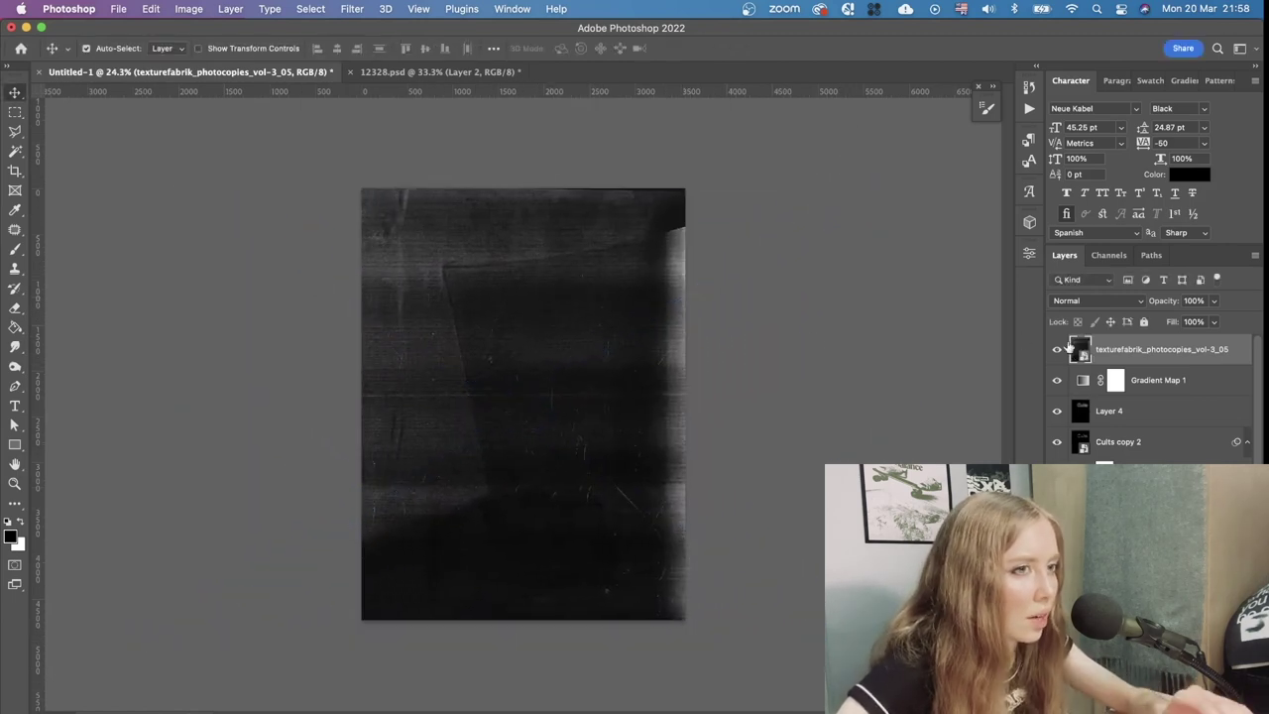
right_click(1126, 349)
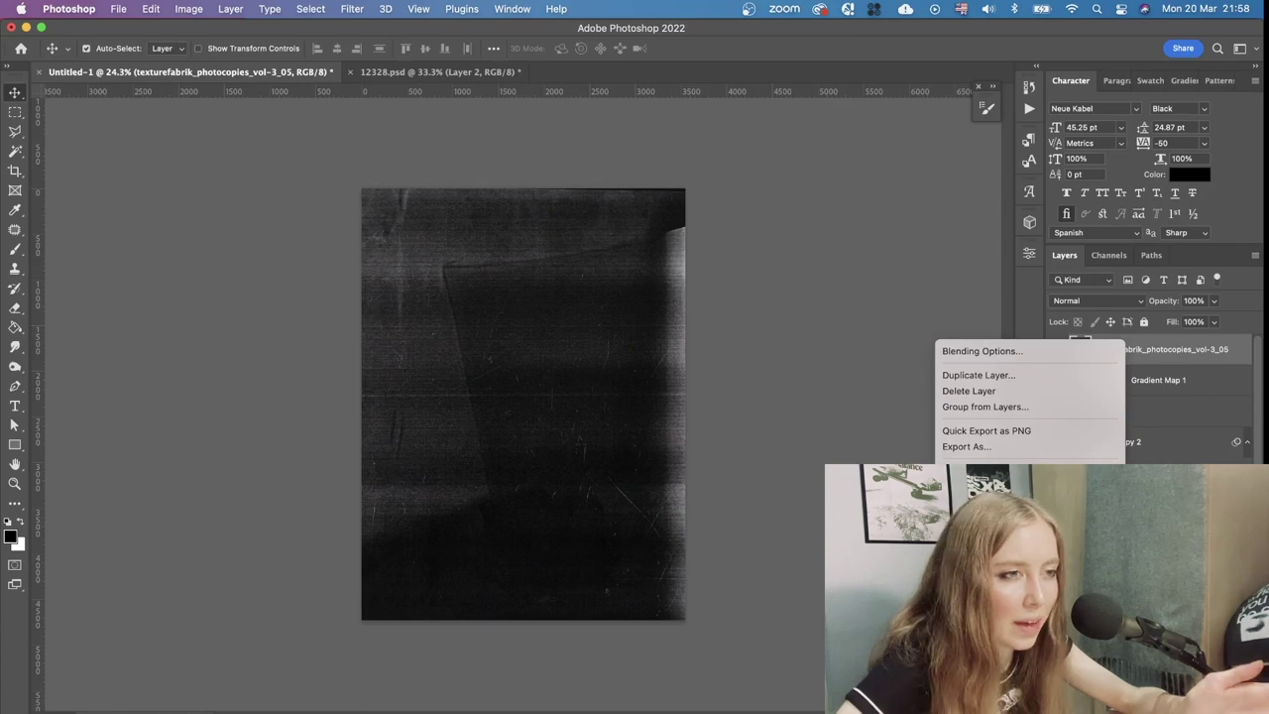
click(991, 649)
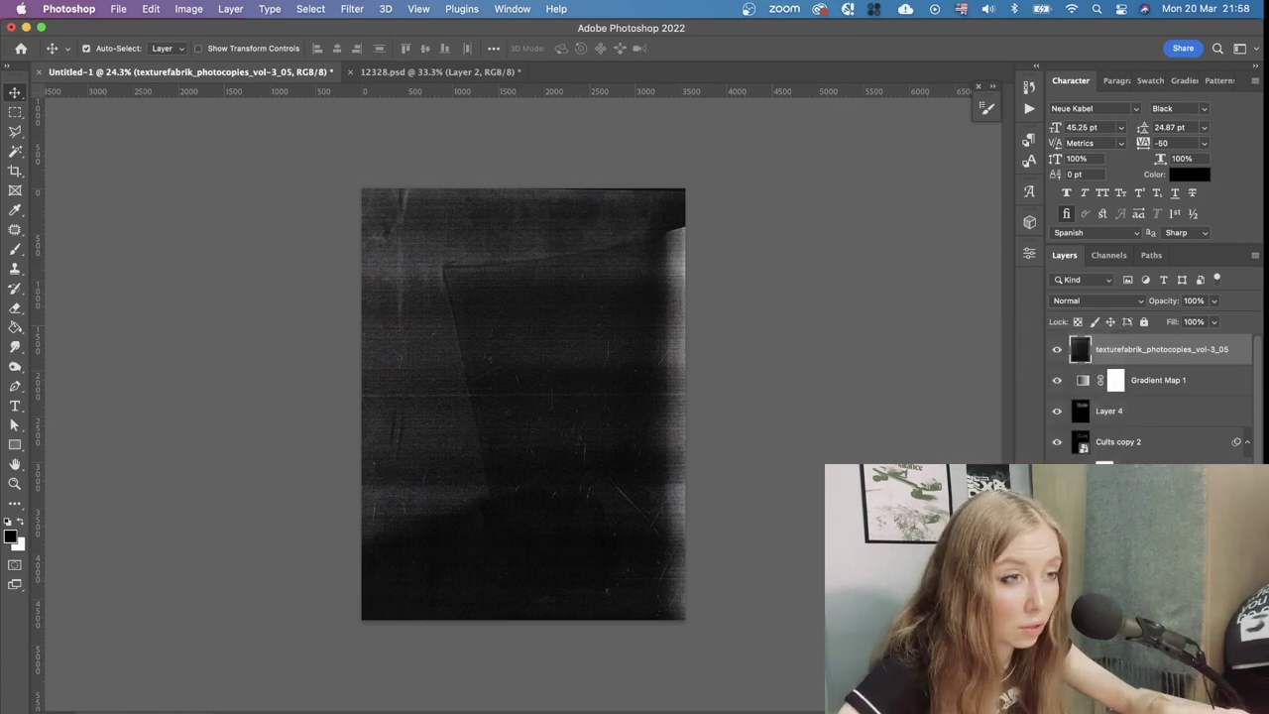
Change the photocopy texture's blend mode so its scratches mix with the poster, and shift the texture horizontally toward the poster's right edge
click(1095, 298)
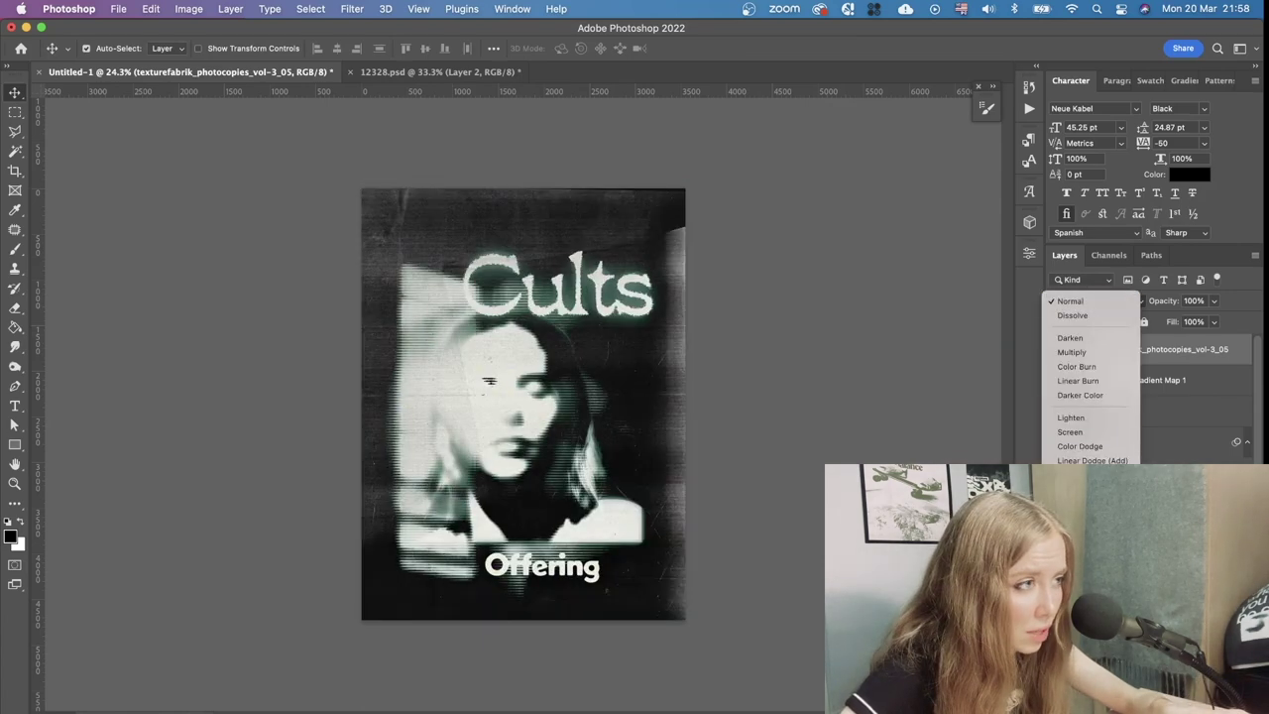
click(1072, 621)
drag(434, 210, 575, 212)
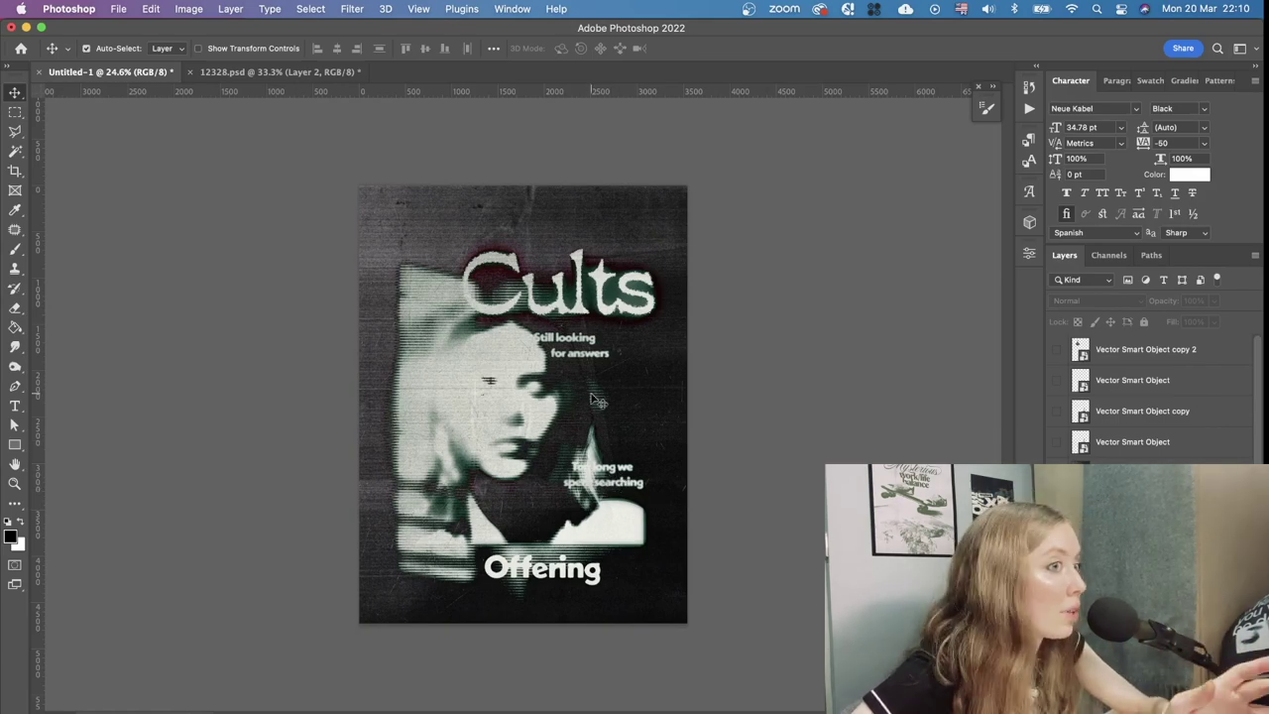
Show the star flare layers Vector Smart Object, Vector Smart Object copy and Vector Smart Object copy 2 over the poster
scroll(593, 397, up, 3)
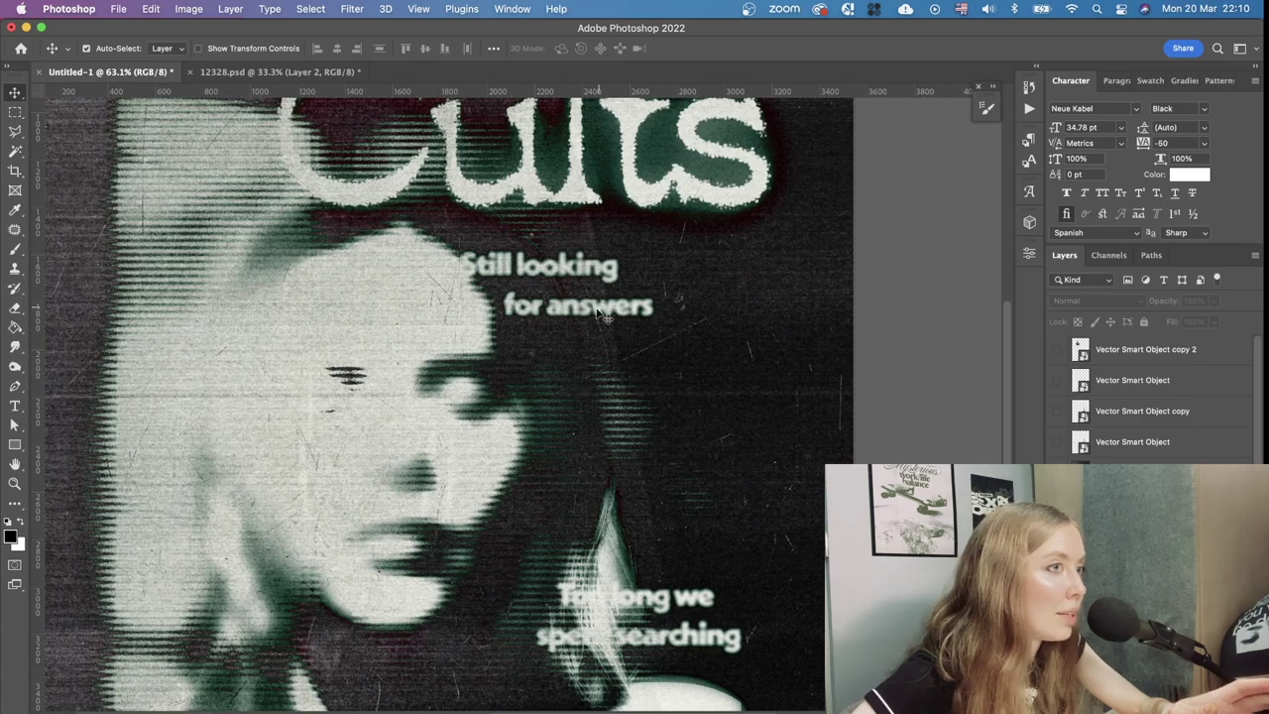
scroll(694, 410, down, 3)
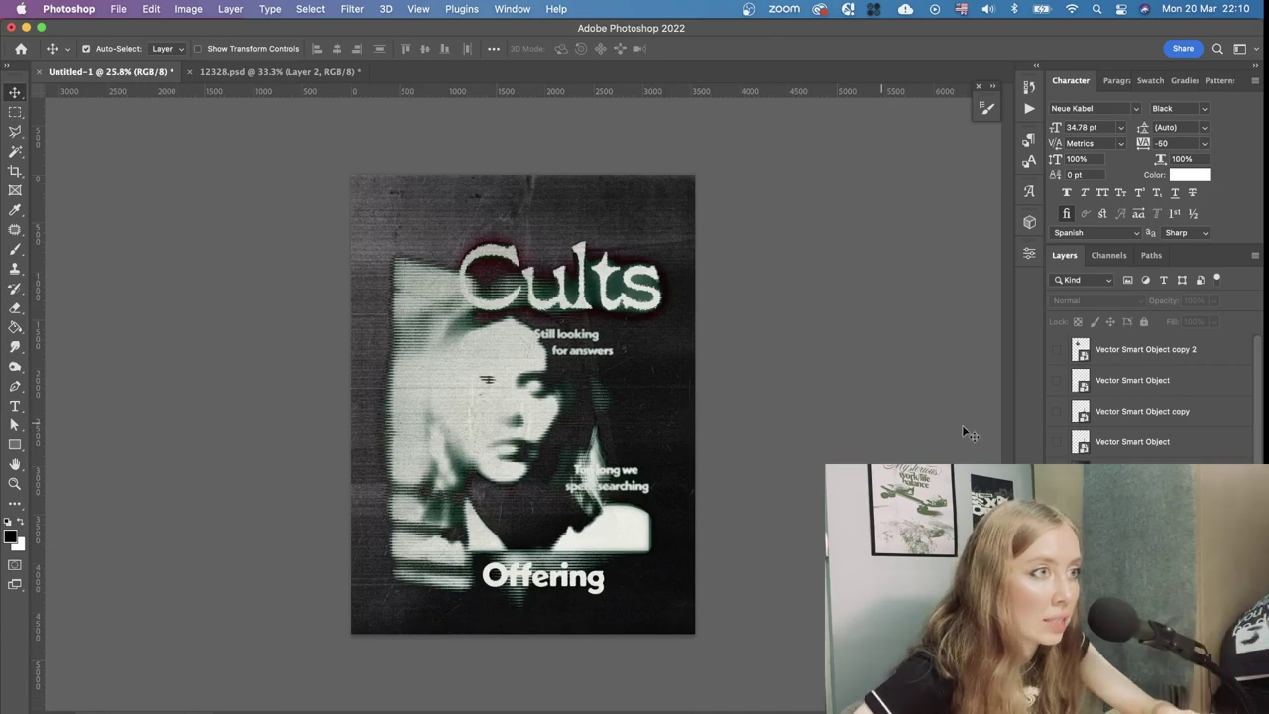
click(1056, 446)
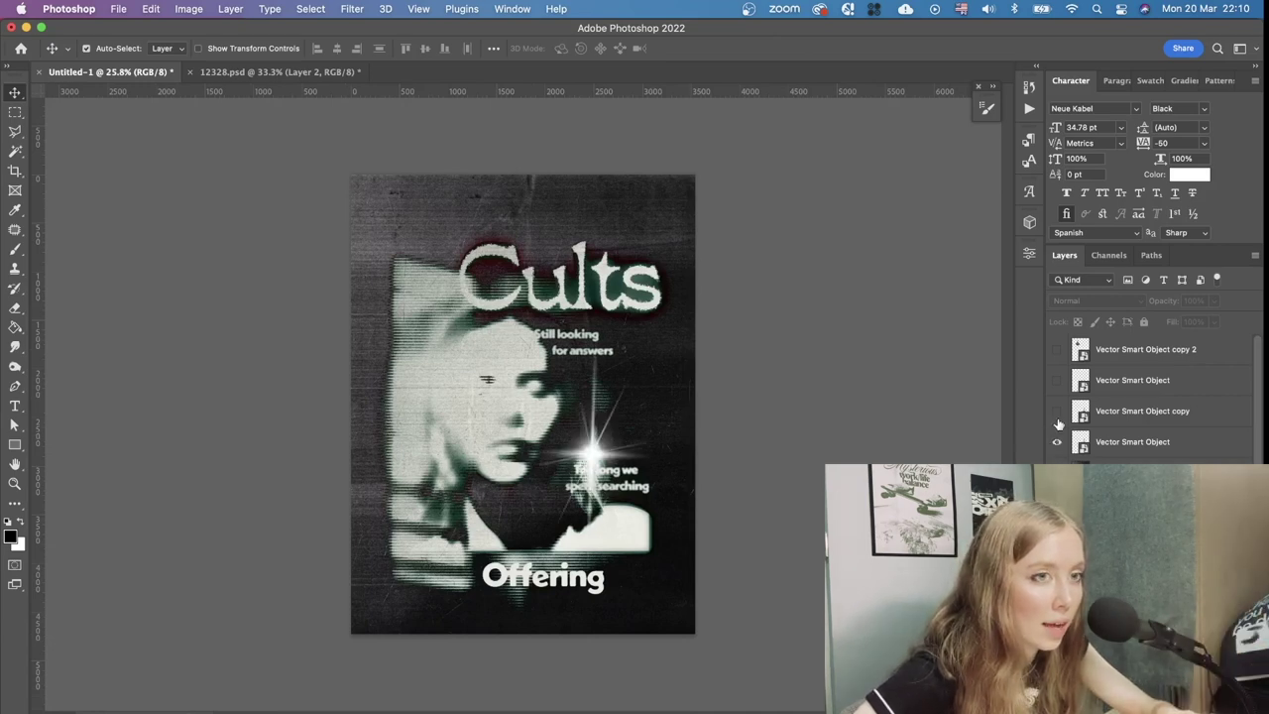
click(1056, 352)
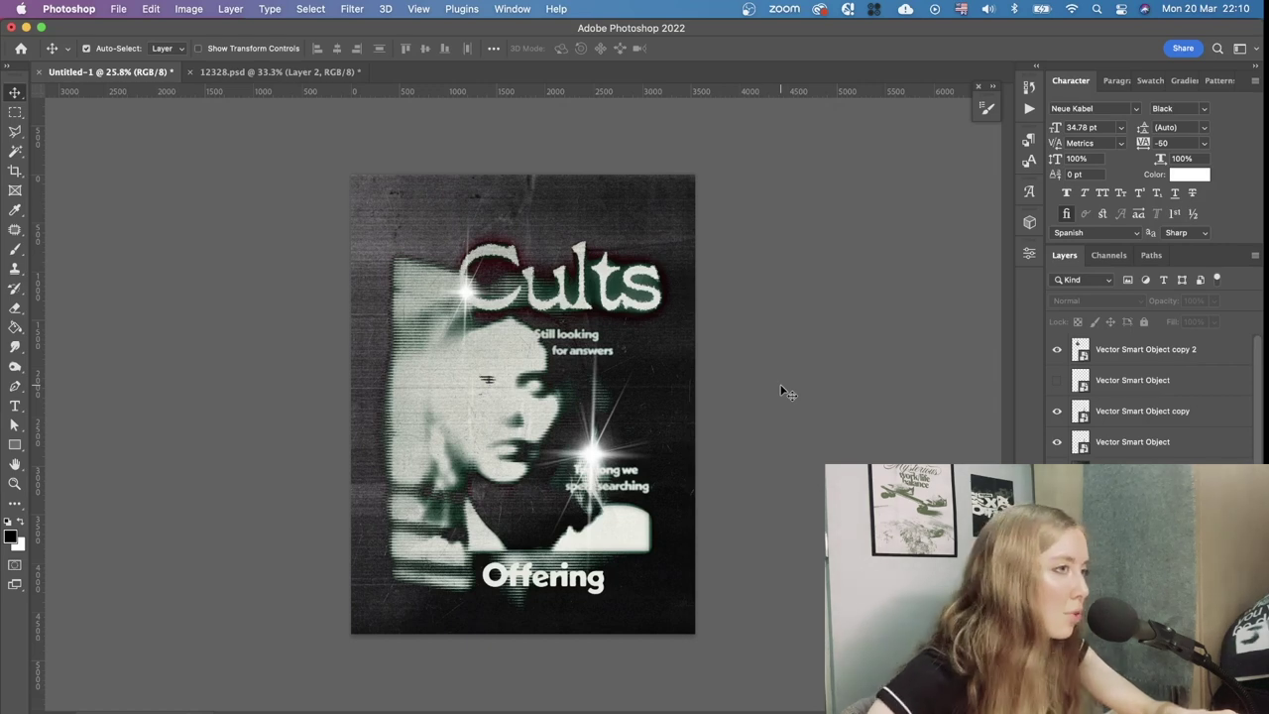
Compare other blend modes on the star flare layer Vector Smart Object copy 2 and keep Screen
click(1108, 348)
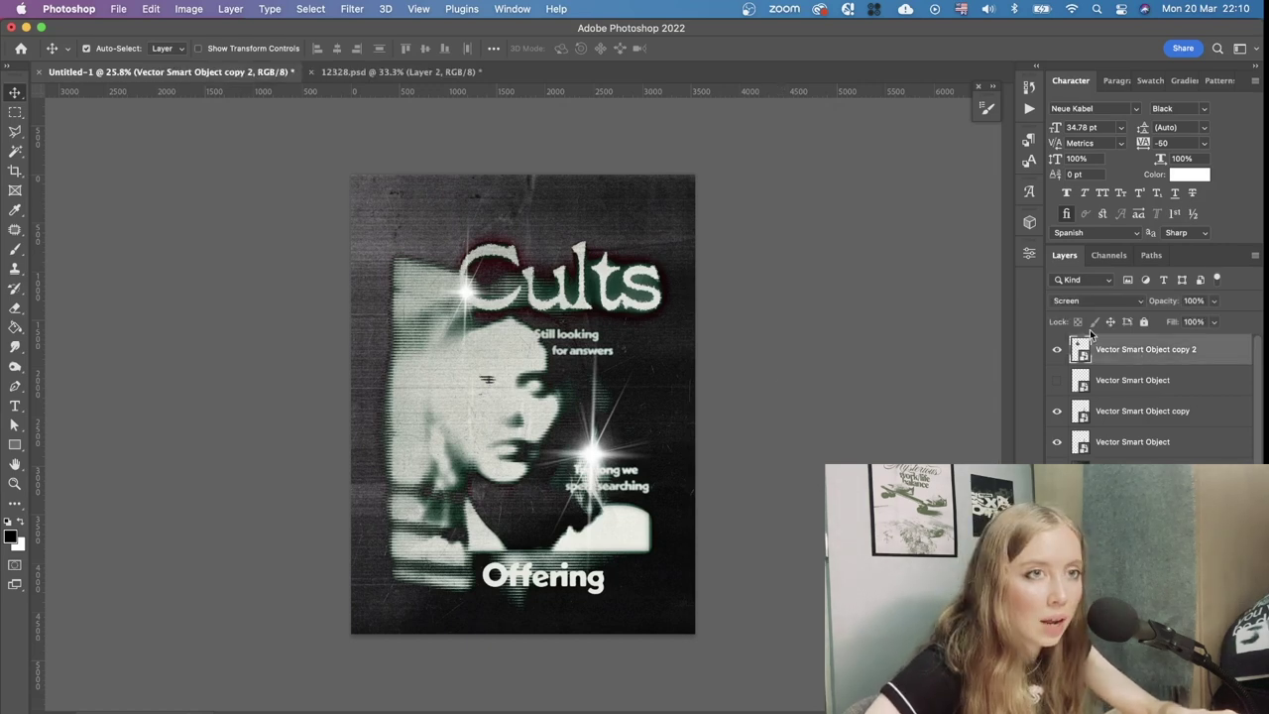
click(1094, 303)
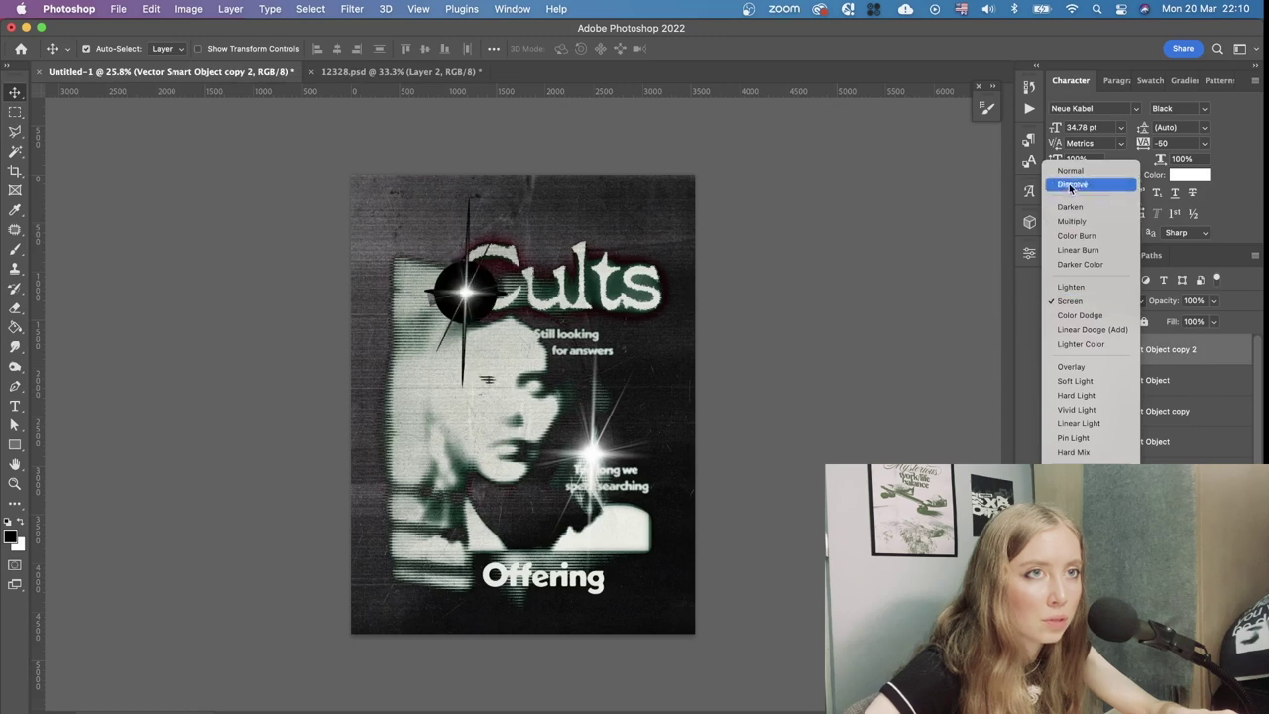
click(1071, 301)
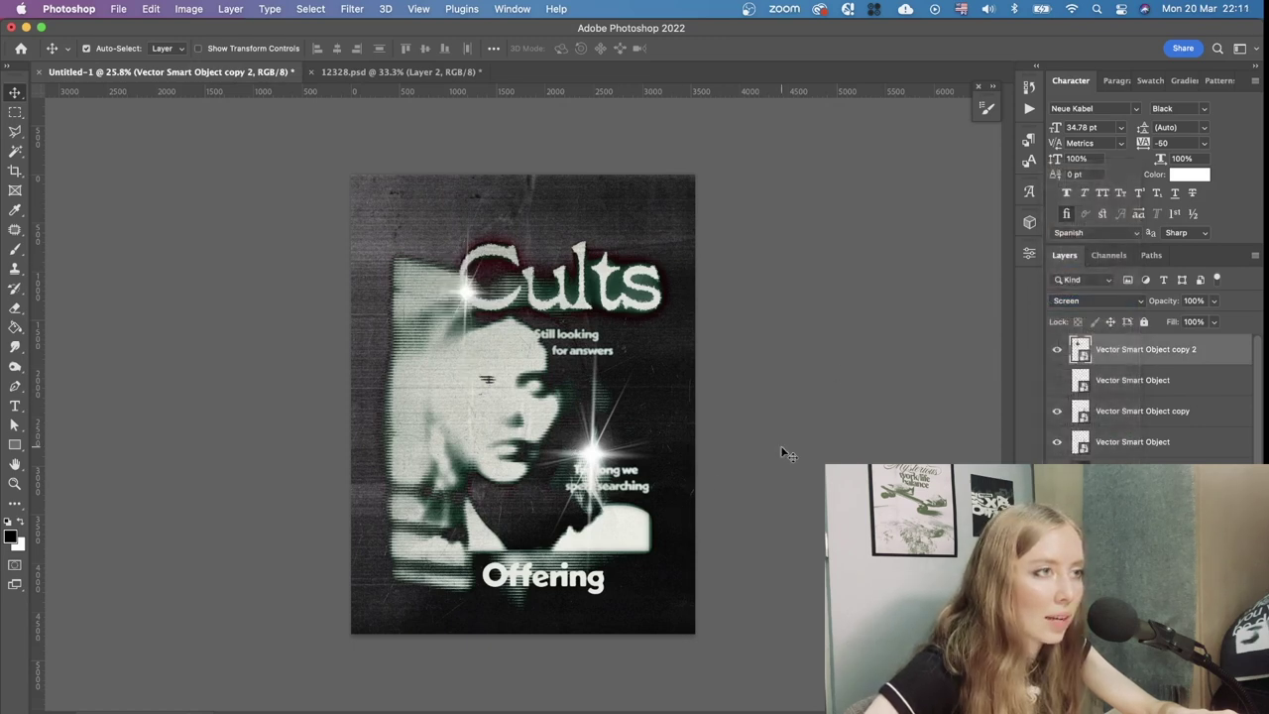
scroll(717, 453, up, 1)
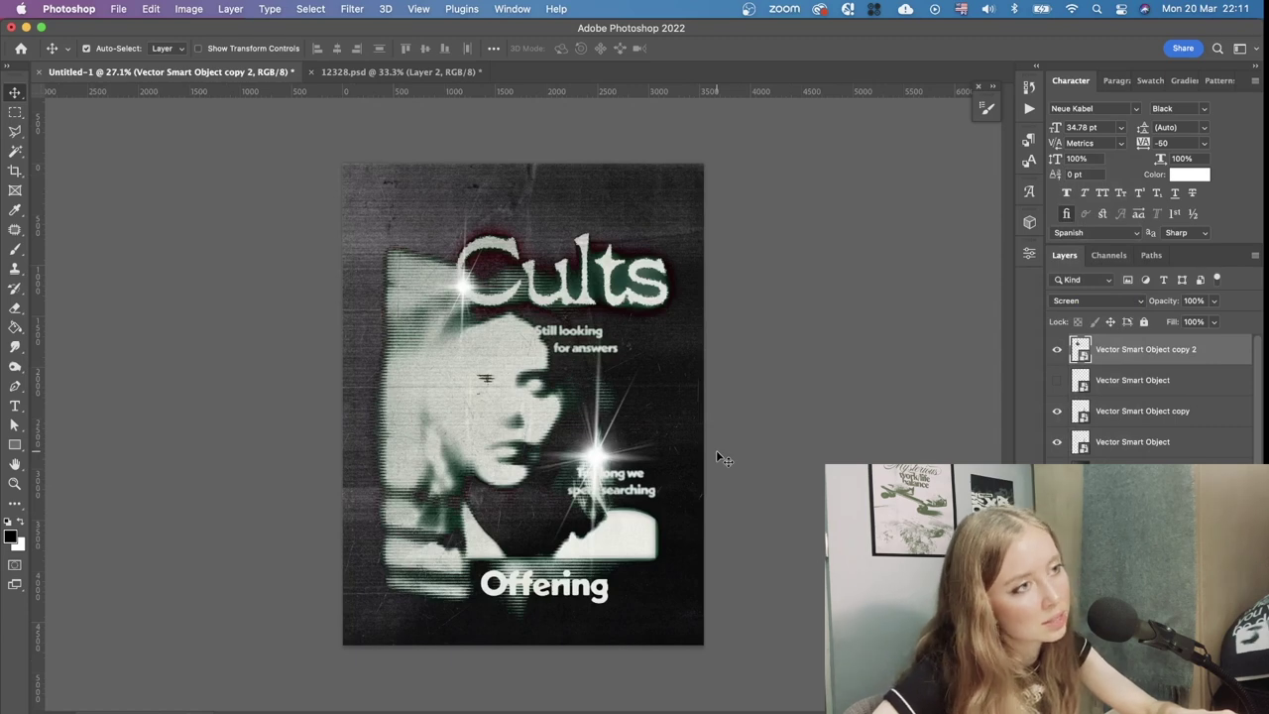